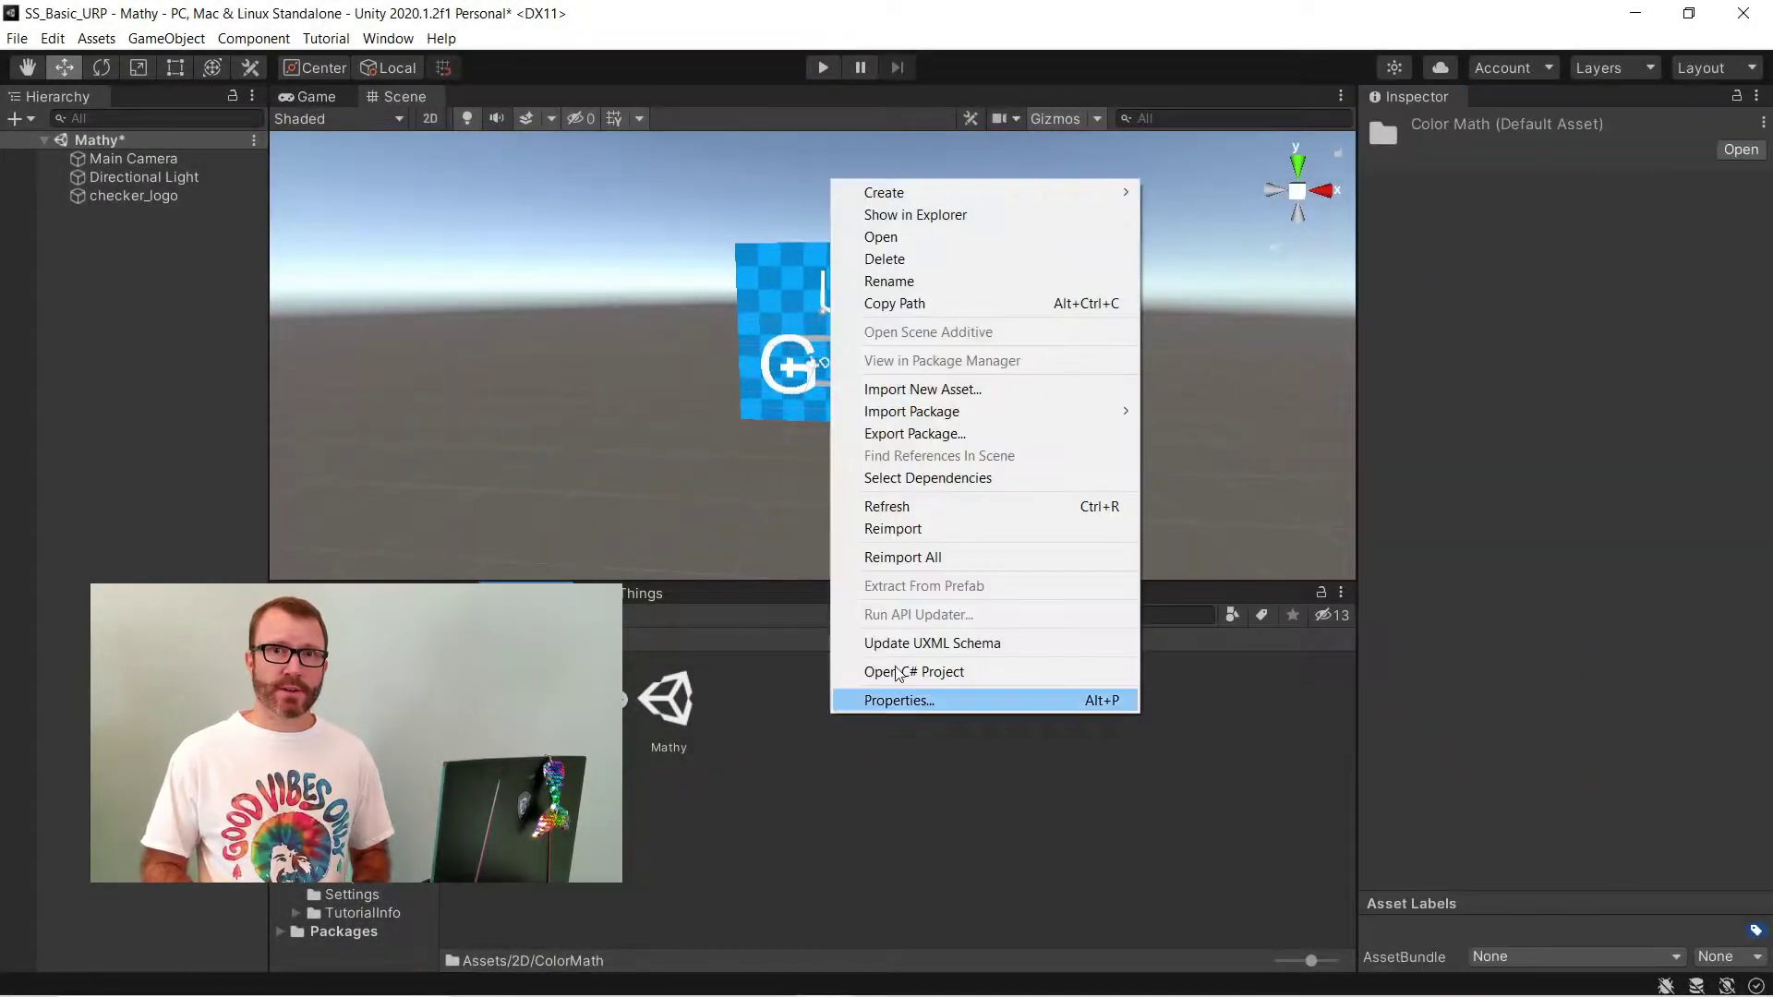
# - Create a PBR shader graph named SphereMap in the ColorMath folder and open it for editing
pyautogui.moveTo(989, 198)
pyautogui.moveTo(1297, 179)
pyautogui.click(1478, 336)
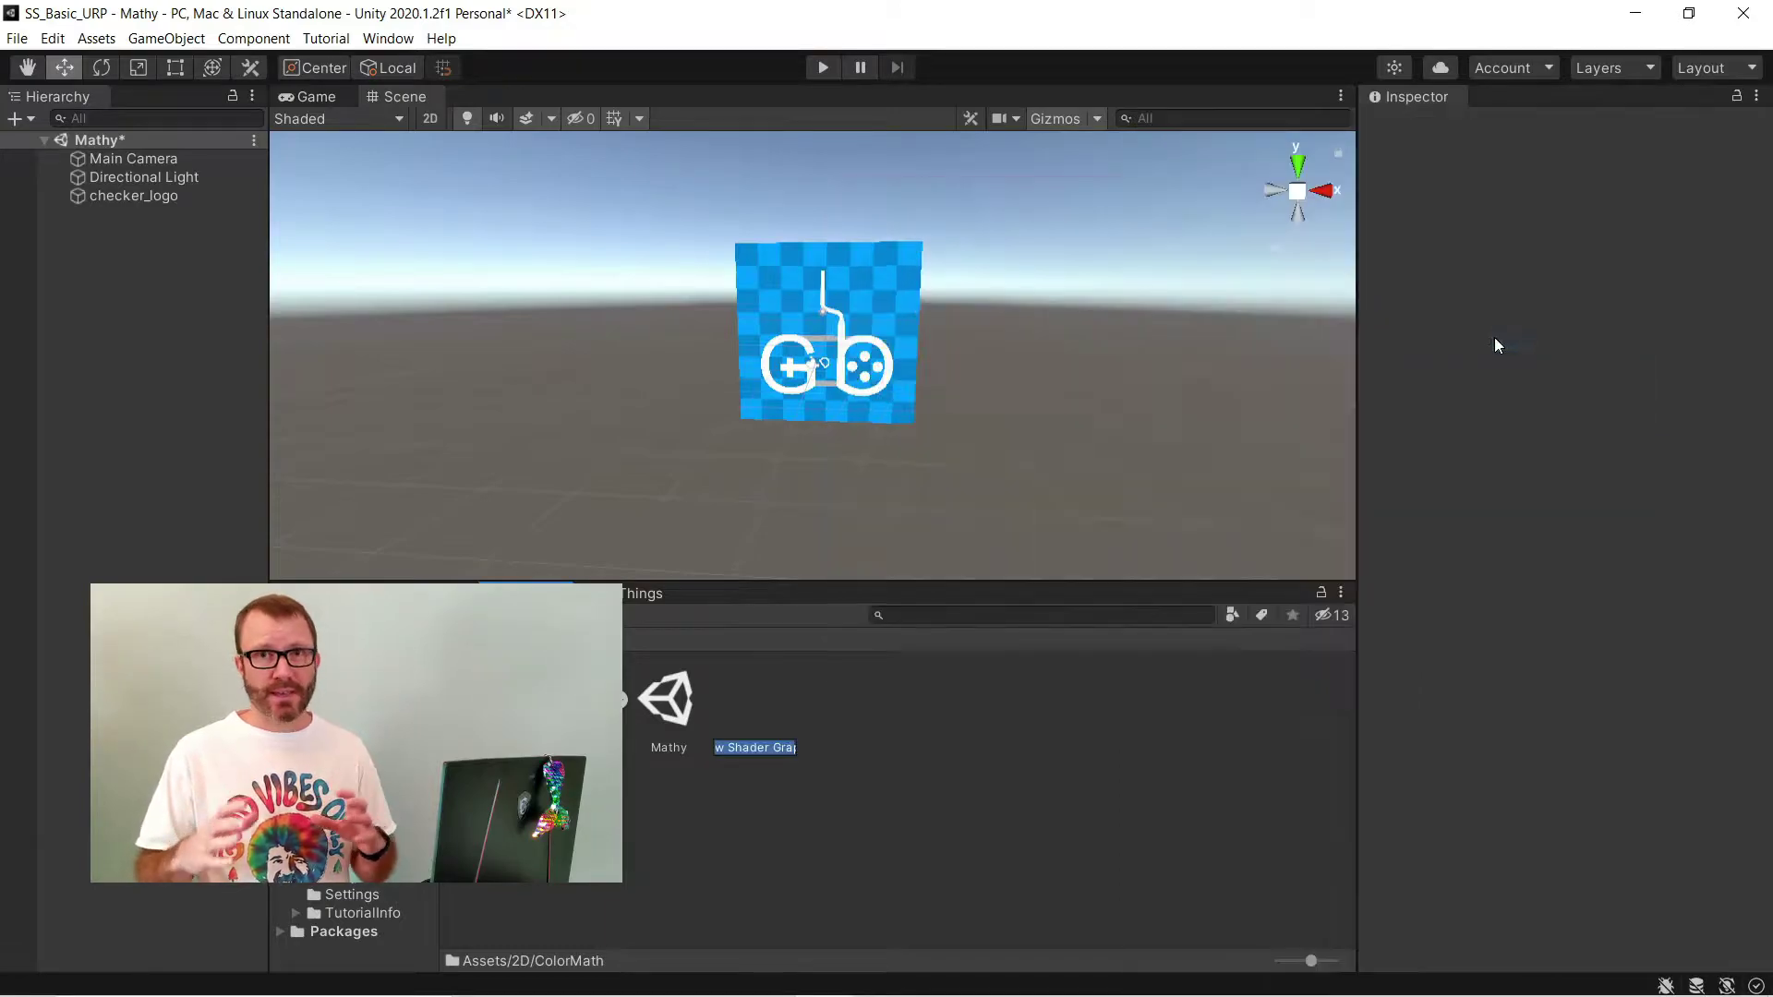
pyautogui.write('SphereMap')
pyautogui.press('Return')
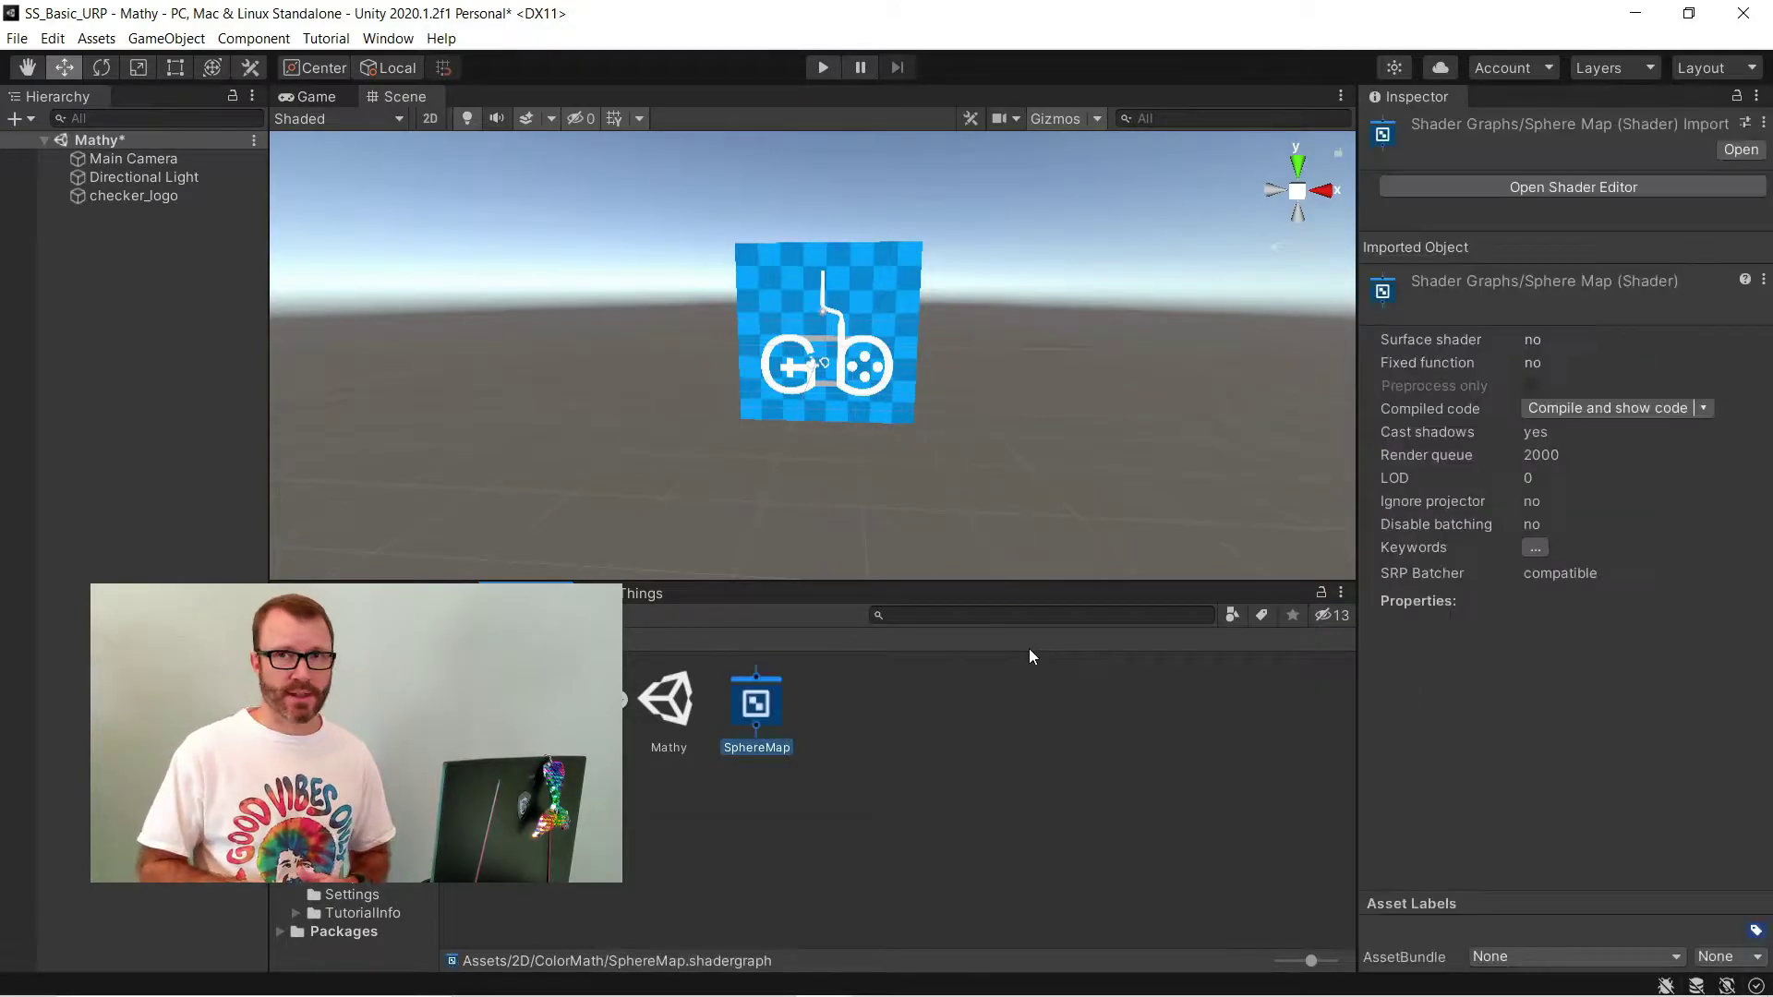
pyautogui.doubleClick(755, 706)
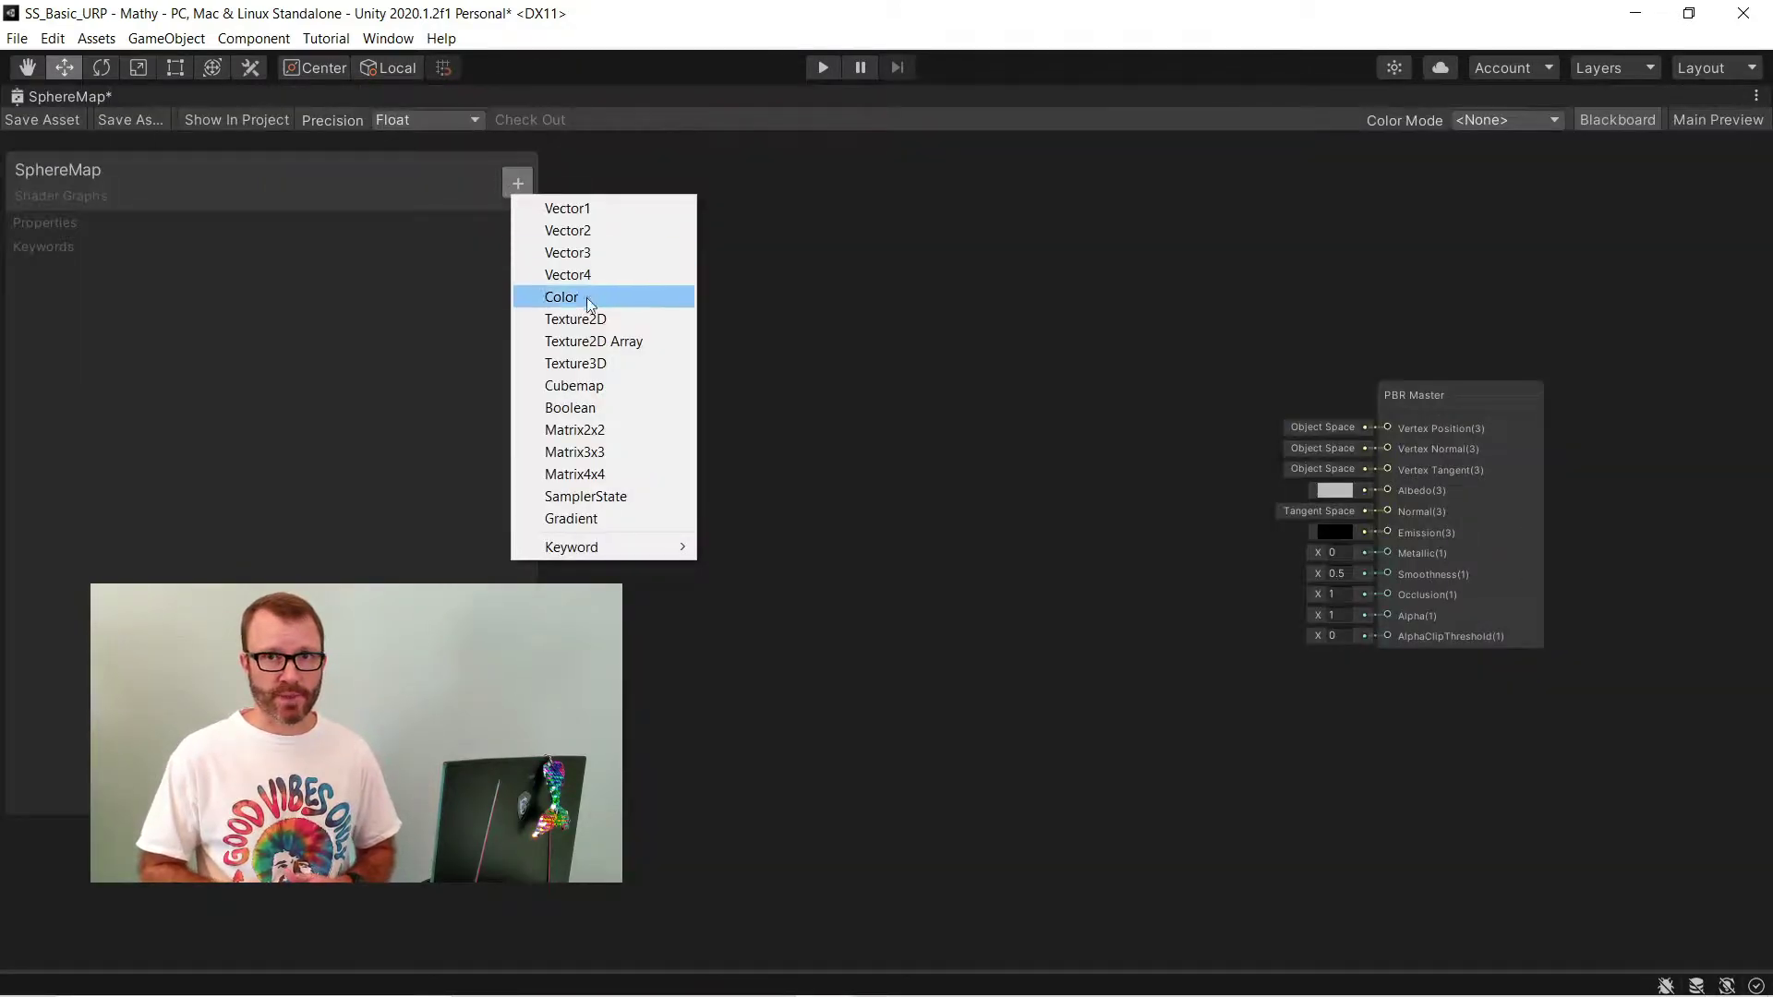
# - Add a Texture2D property named MainTexture with the reference _MainTex to the shader graph
pyautogui.click(582, 316)
pyautogui.write('MainTexture')
pyautogui.press('Tab')
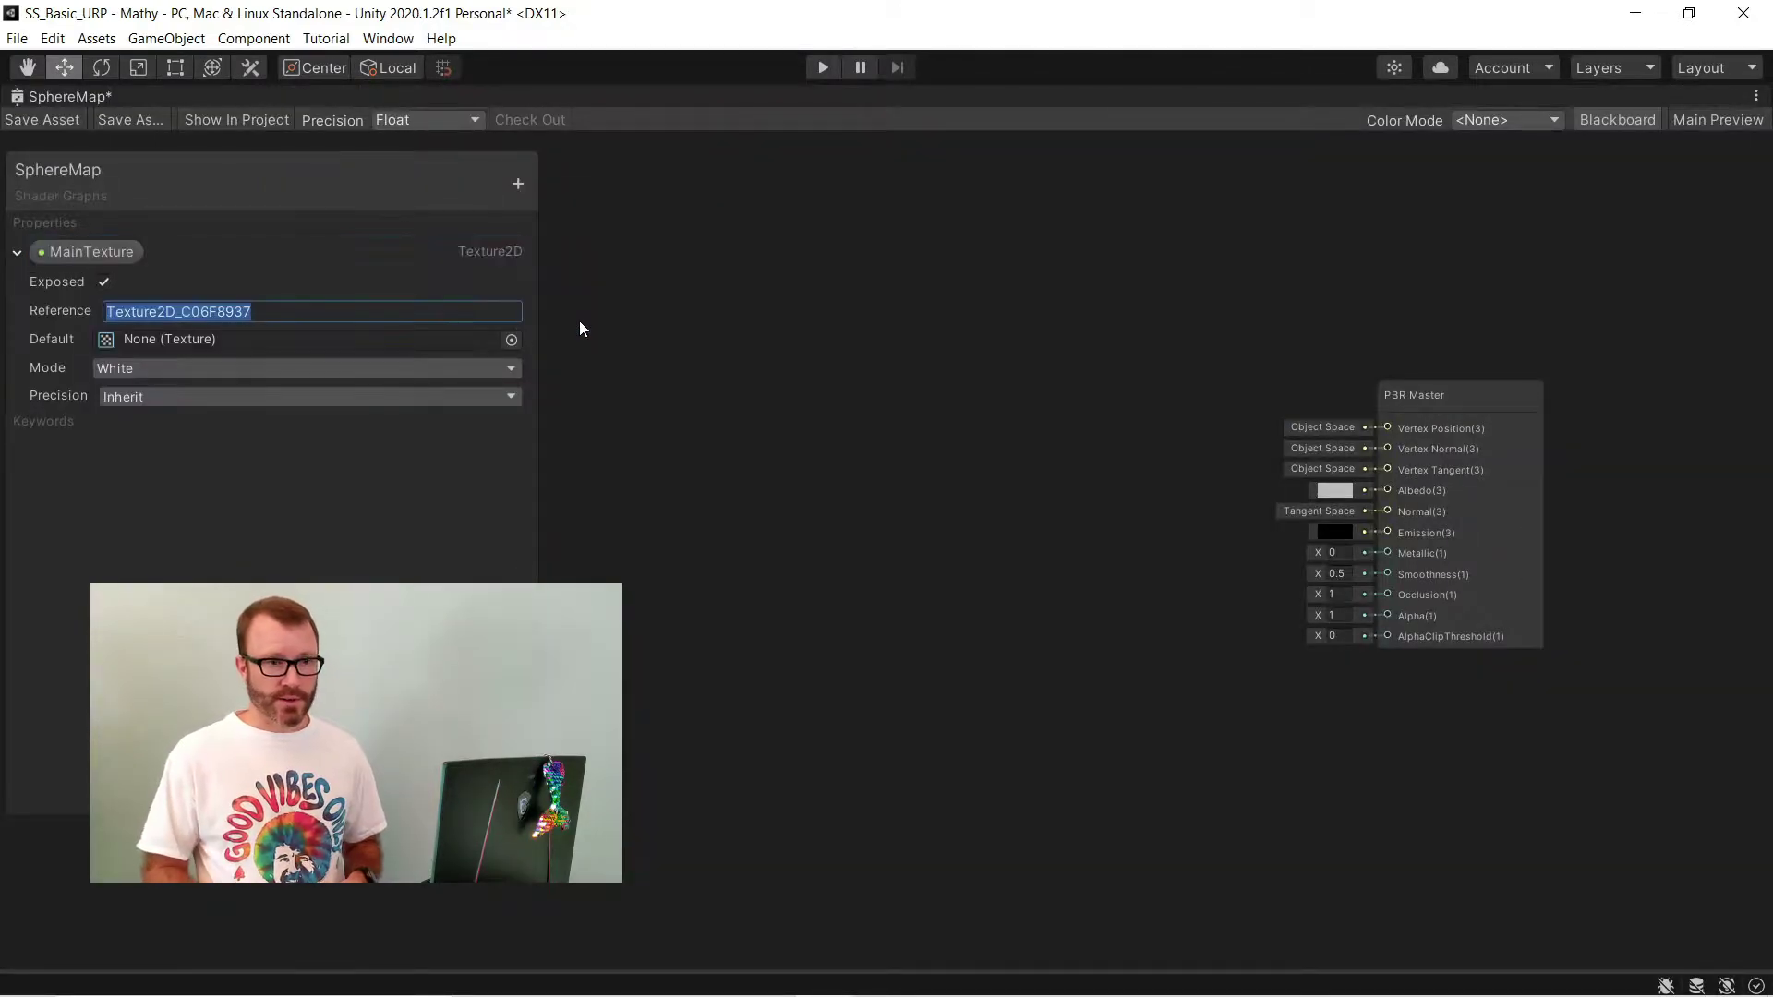
pyautogui.write('_MainTex')
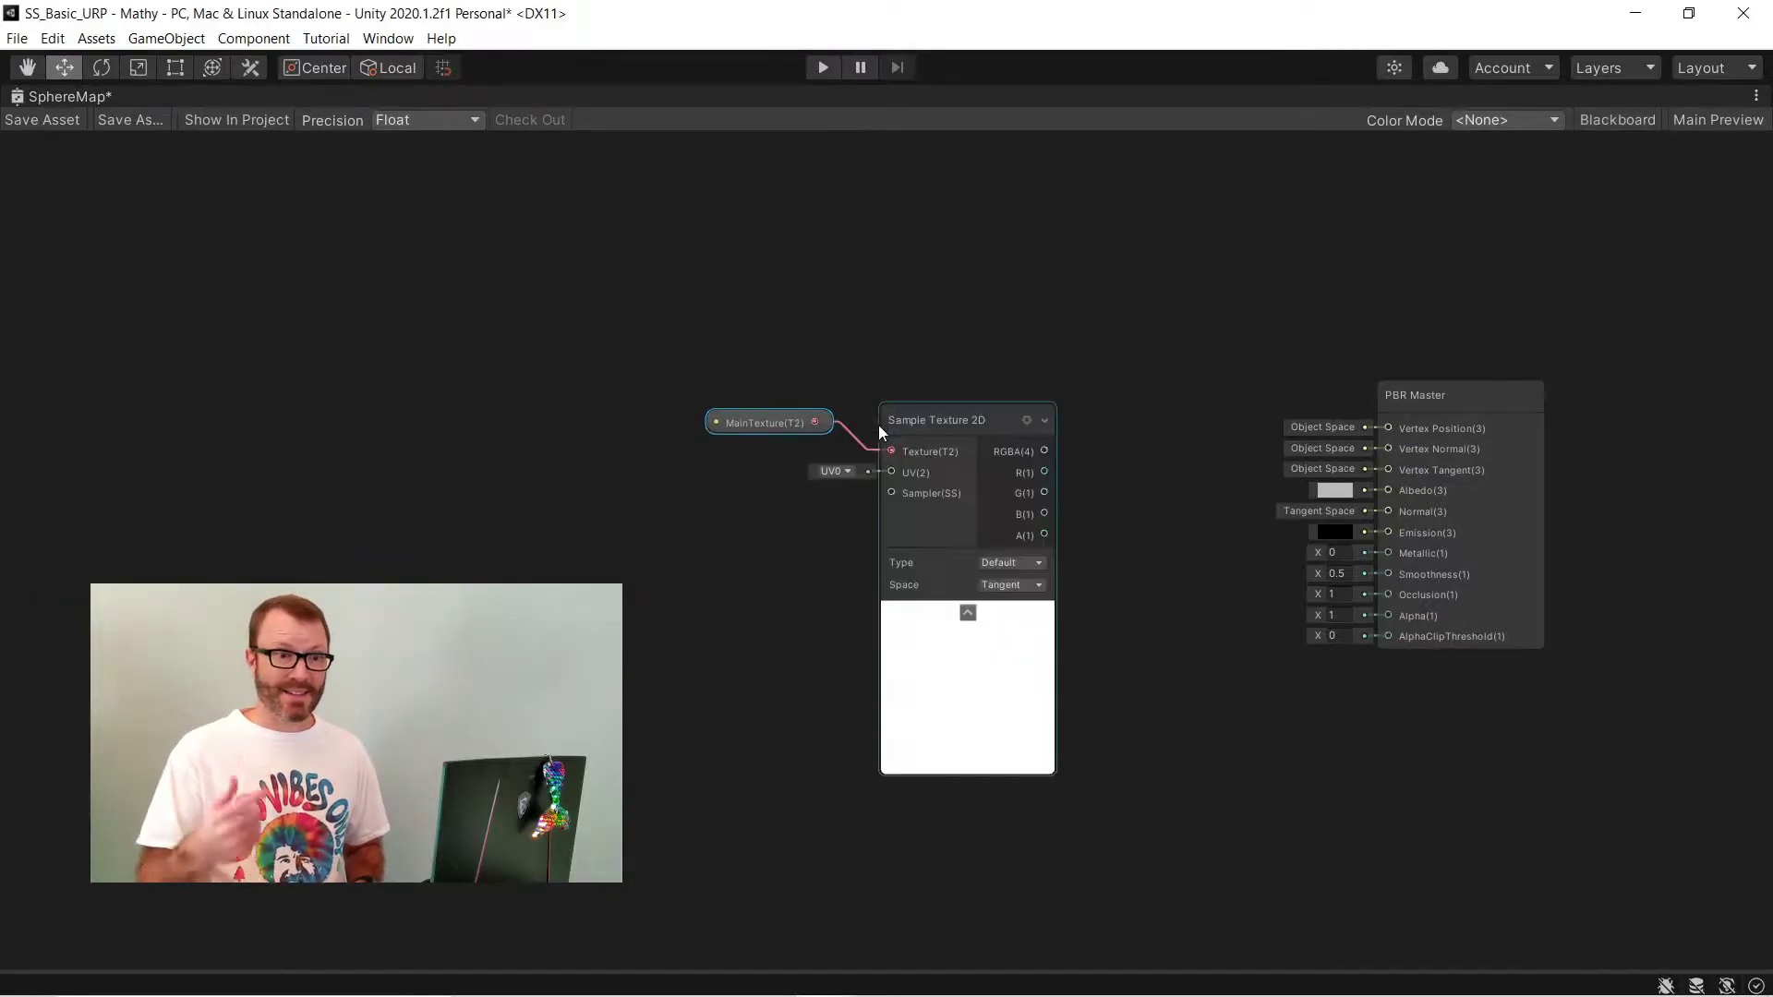
# - Connect the MainTexture sample's RGBA output to Albedo and assign the sphere normal texture to a second Sample Texture 2D node below it
pyautogui.moveTo(1043, 451); pyautogui.dragTo(1388, 490)
pyautogui.moveTo(924, 420); pyautogui.dragTo(939, 594)
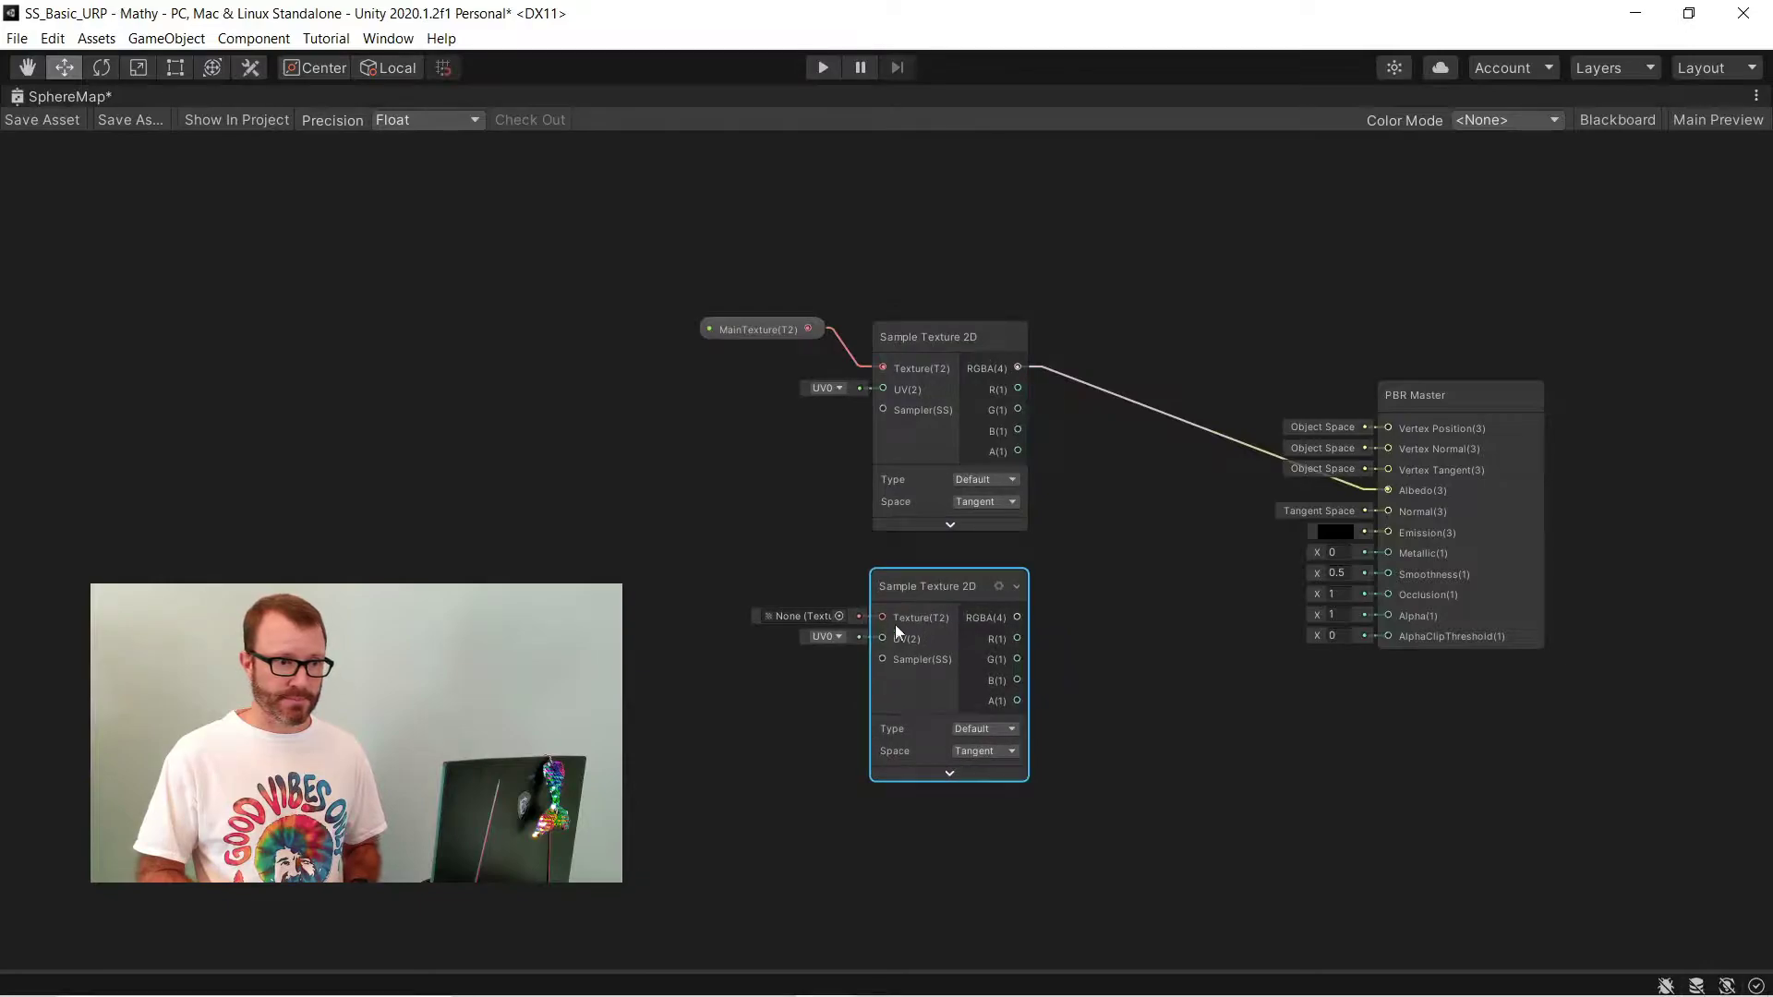
pyautogui.click(844, 617)
pyautogui.write('sphere')
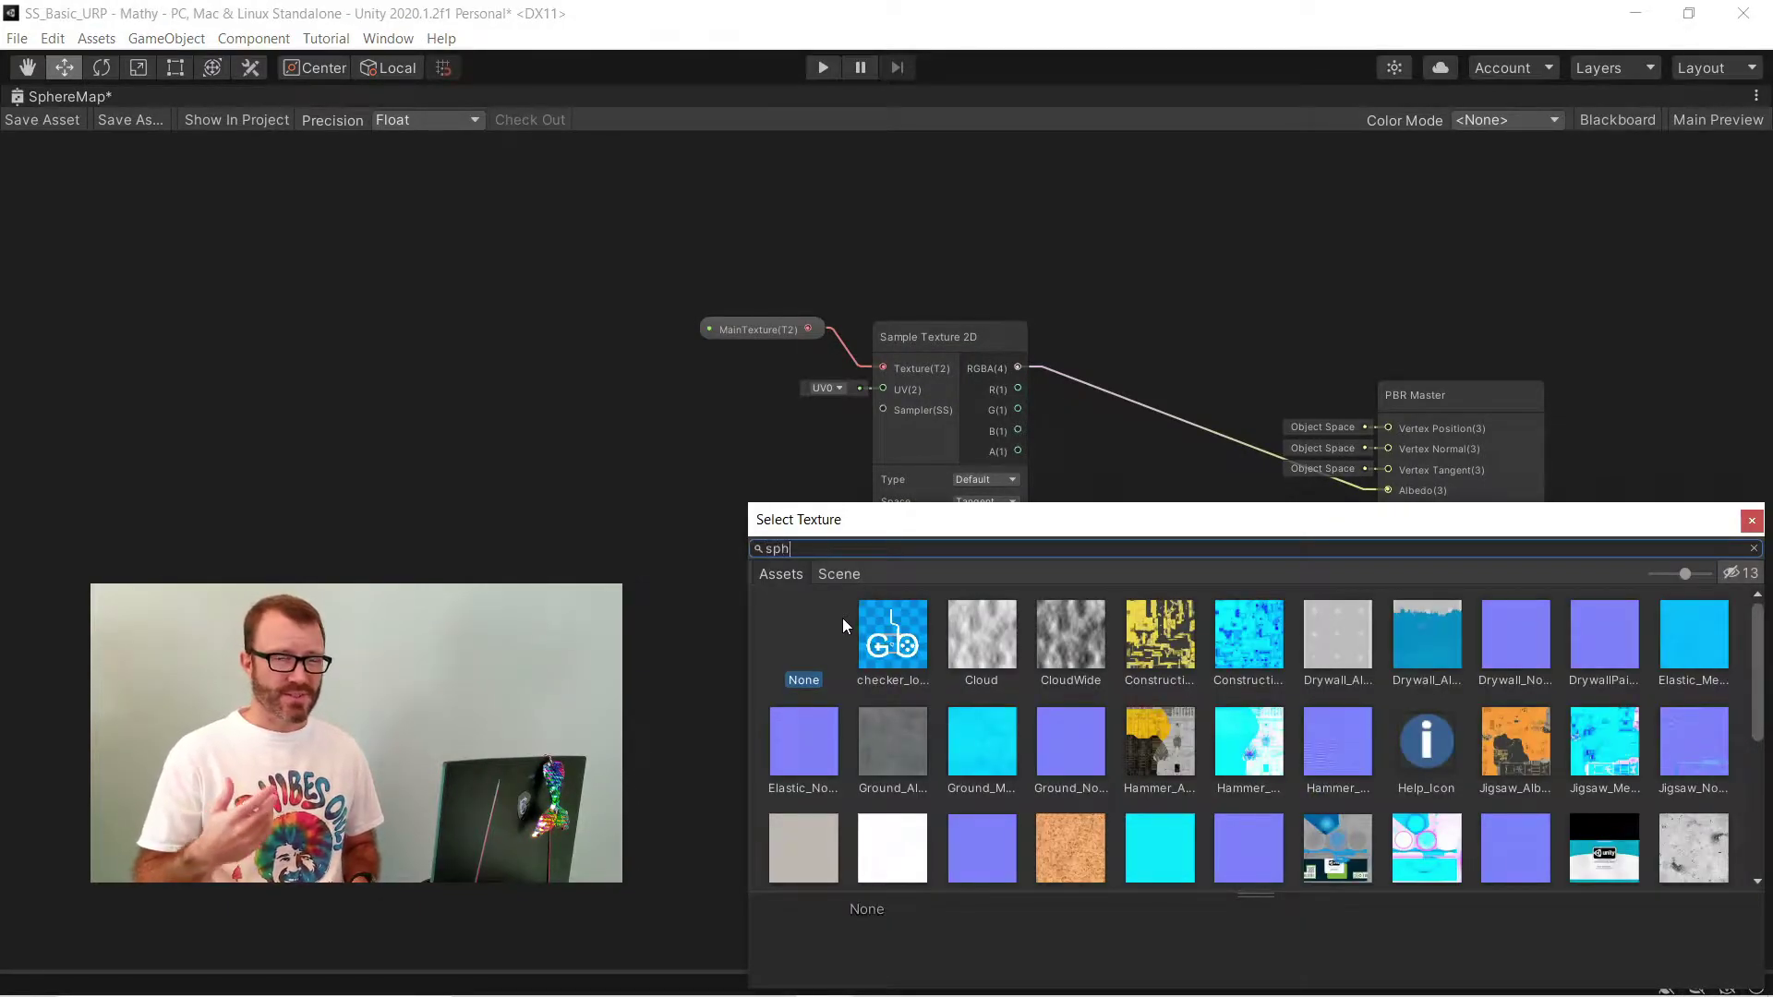
pyautogui.doubleClick(1066, 635)
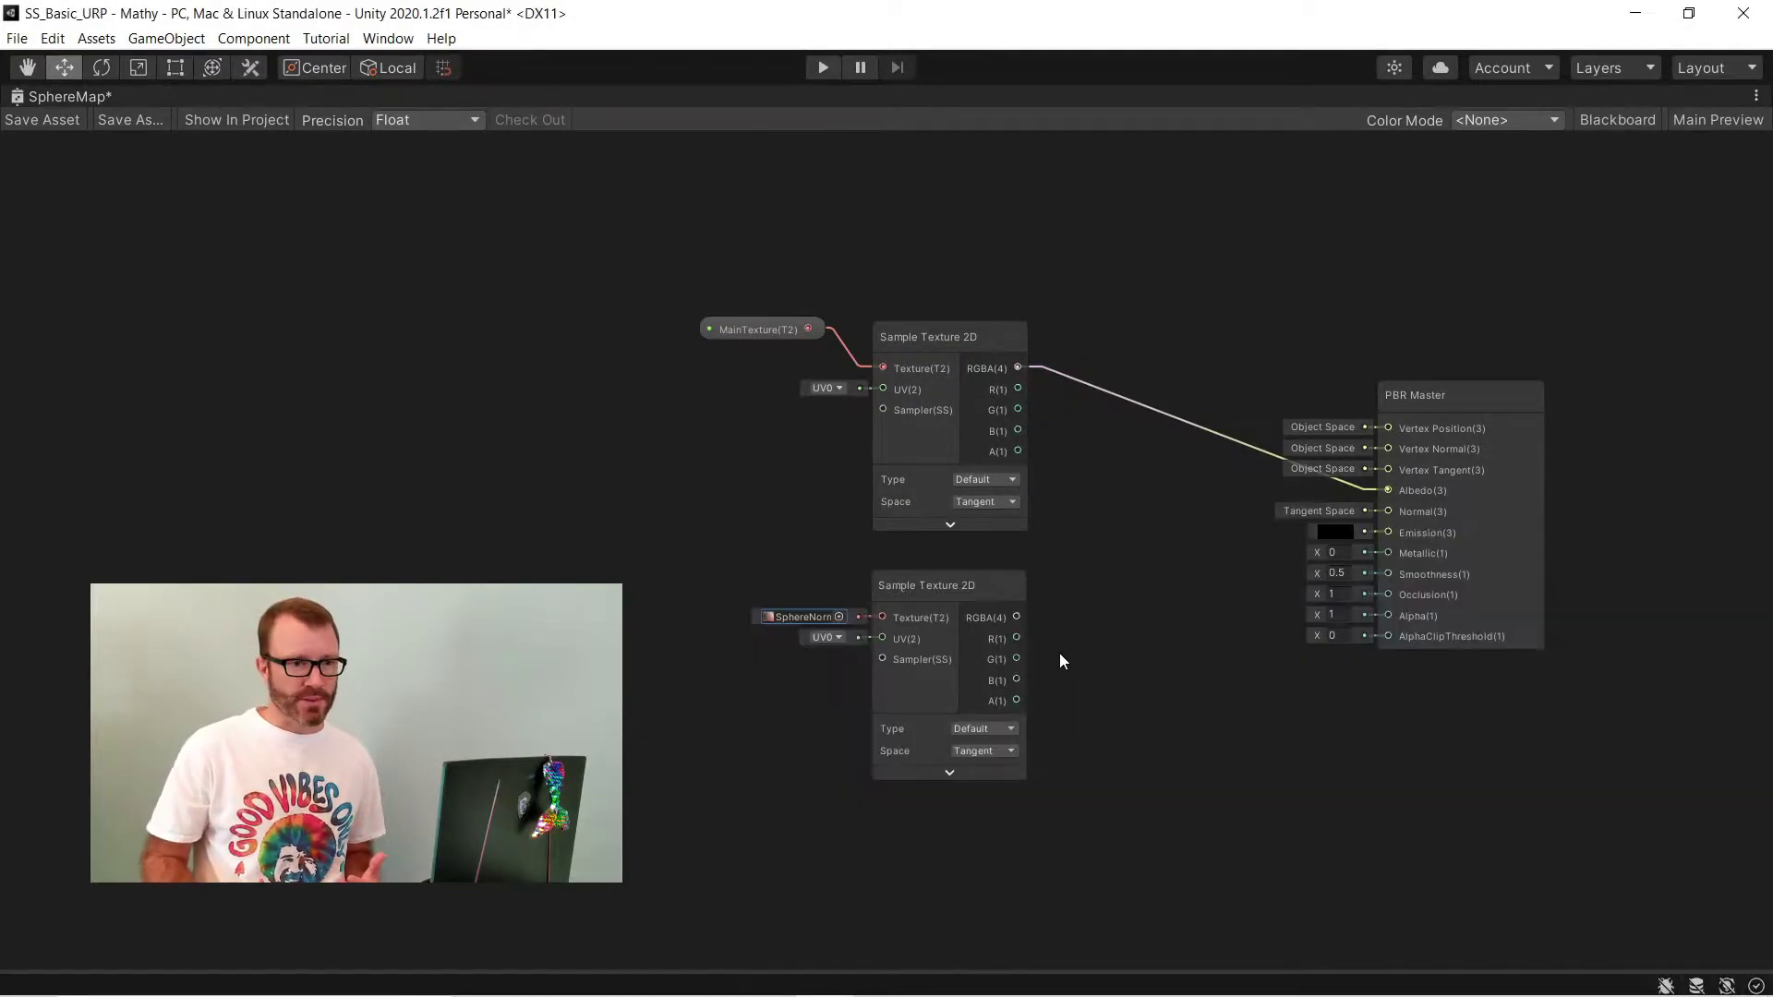
# - Show the sphere texture sample's preview, set its type to Normal, and connect its RGBA output to the PBR Master's Normal input
pyautogui.click(961, 774)
pyautogui.moveTo(986, 785); pyautogui.dragTo(979, 693, button='middle')
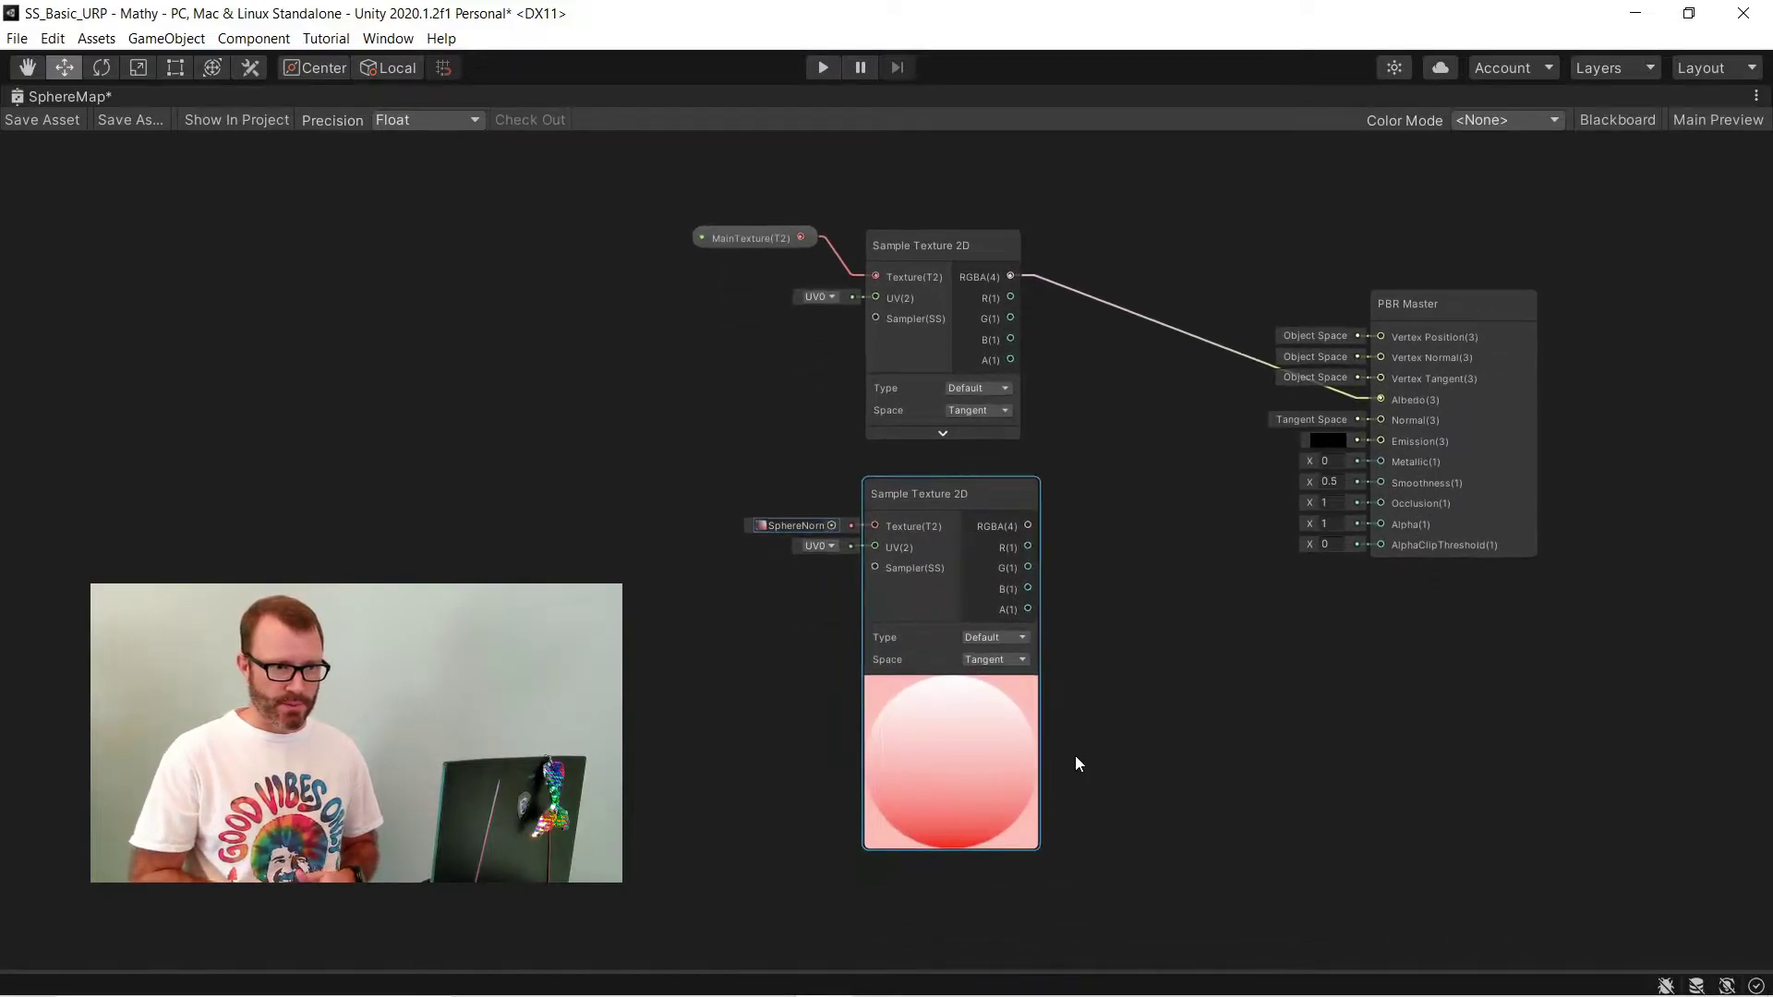
pyautogui.click(1025, 641)
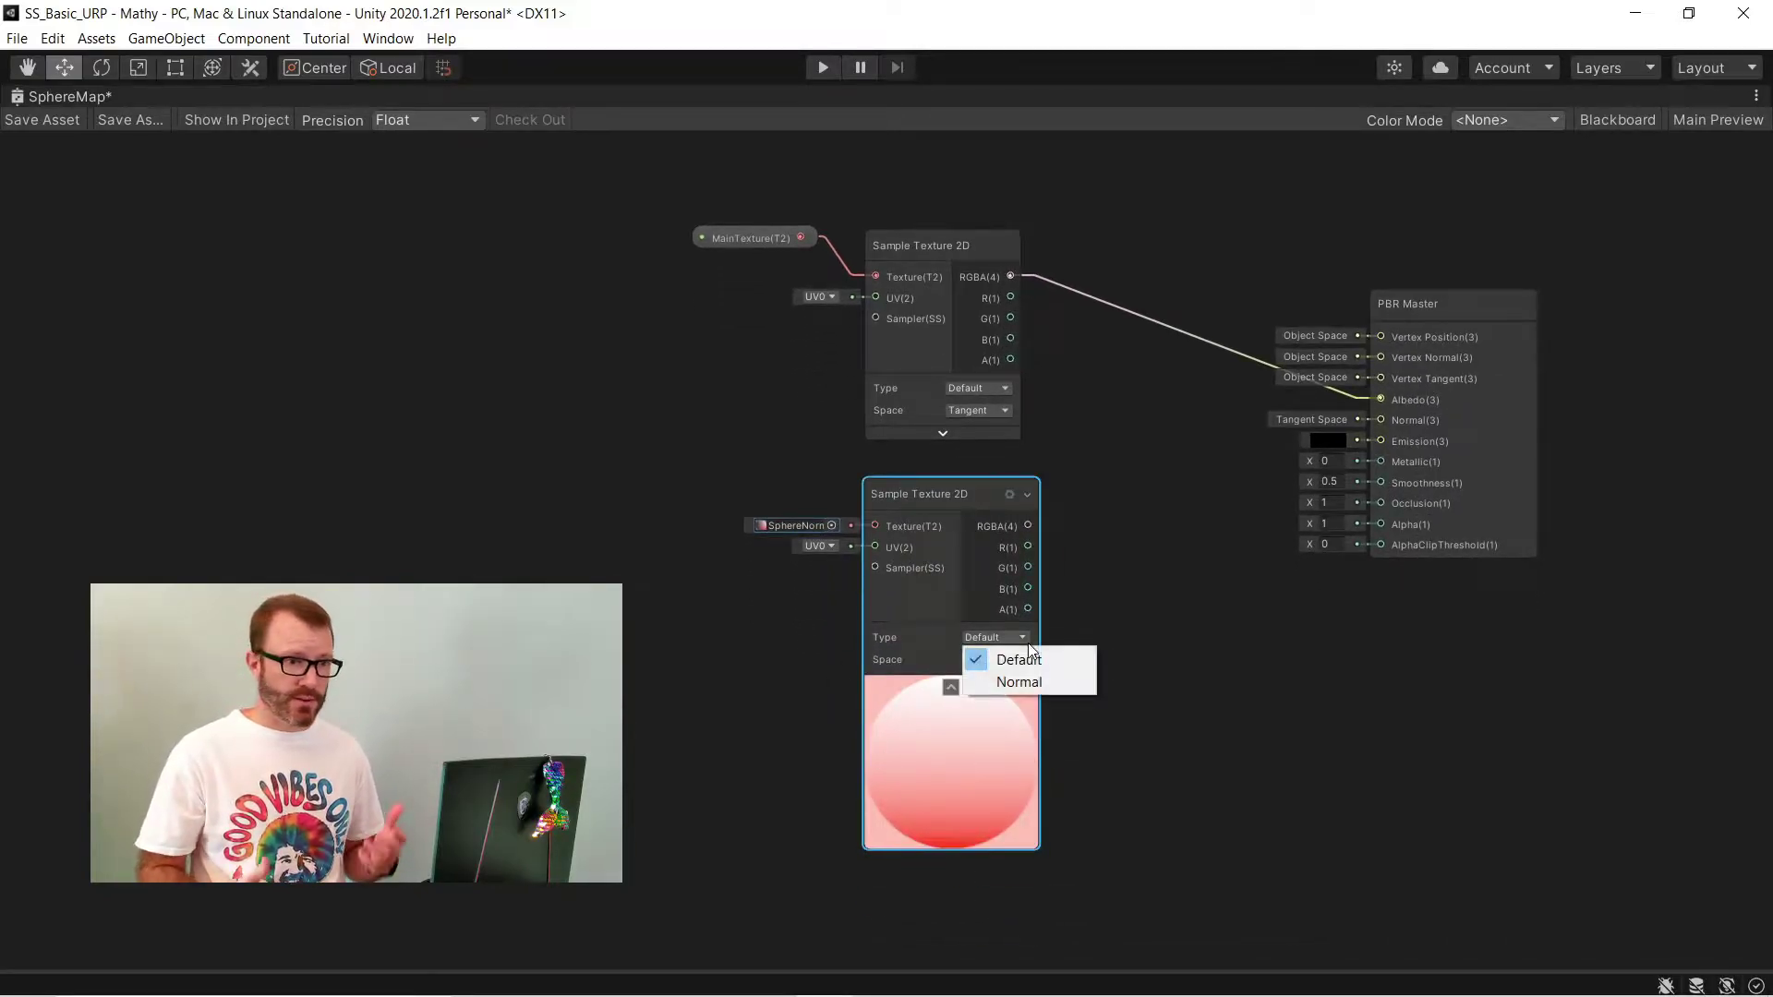
pyautogui.click(997, 684)
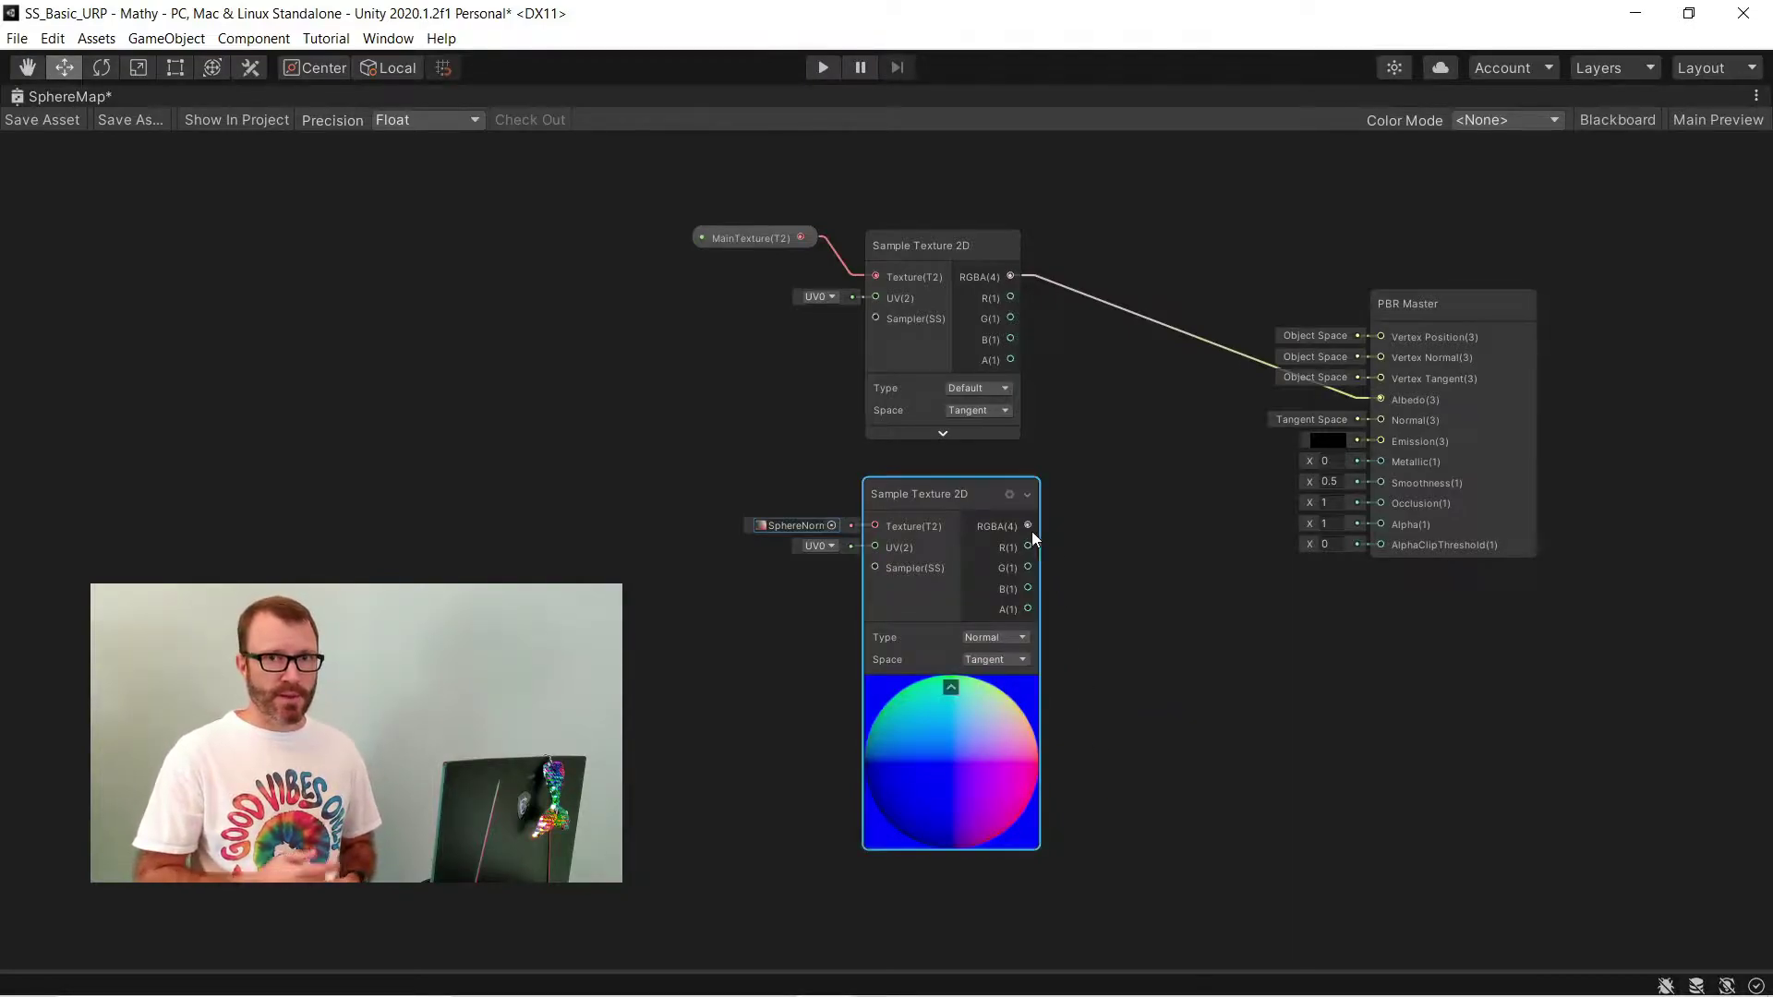
pyautogui.moveTo(1027, 526); pyautogui.dragTo(1381, 419)
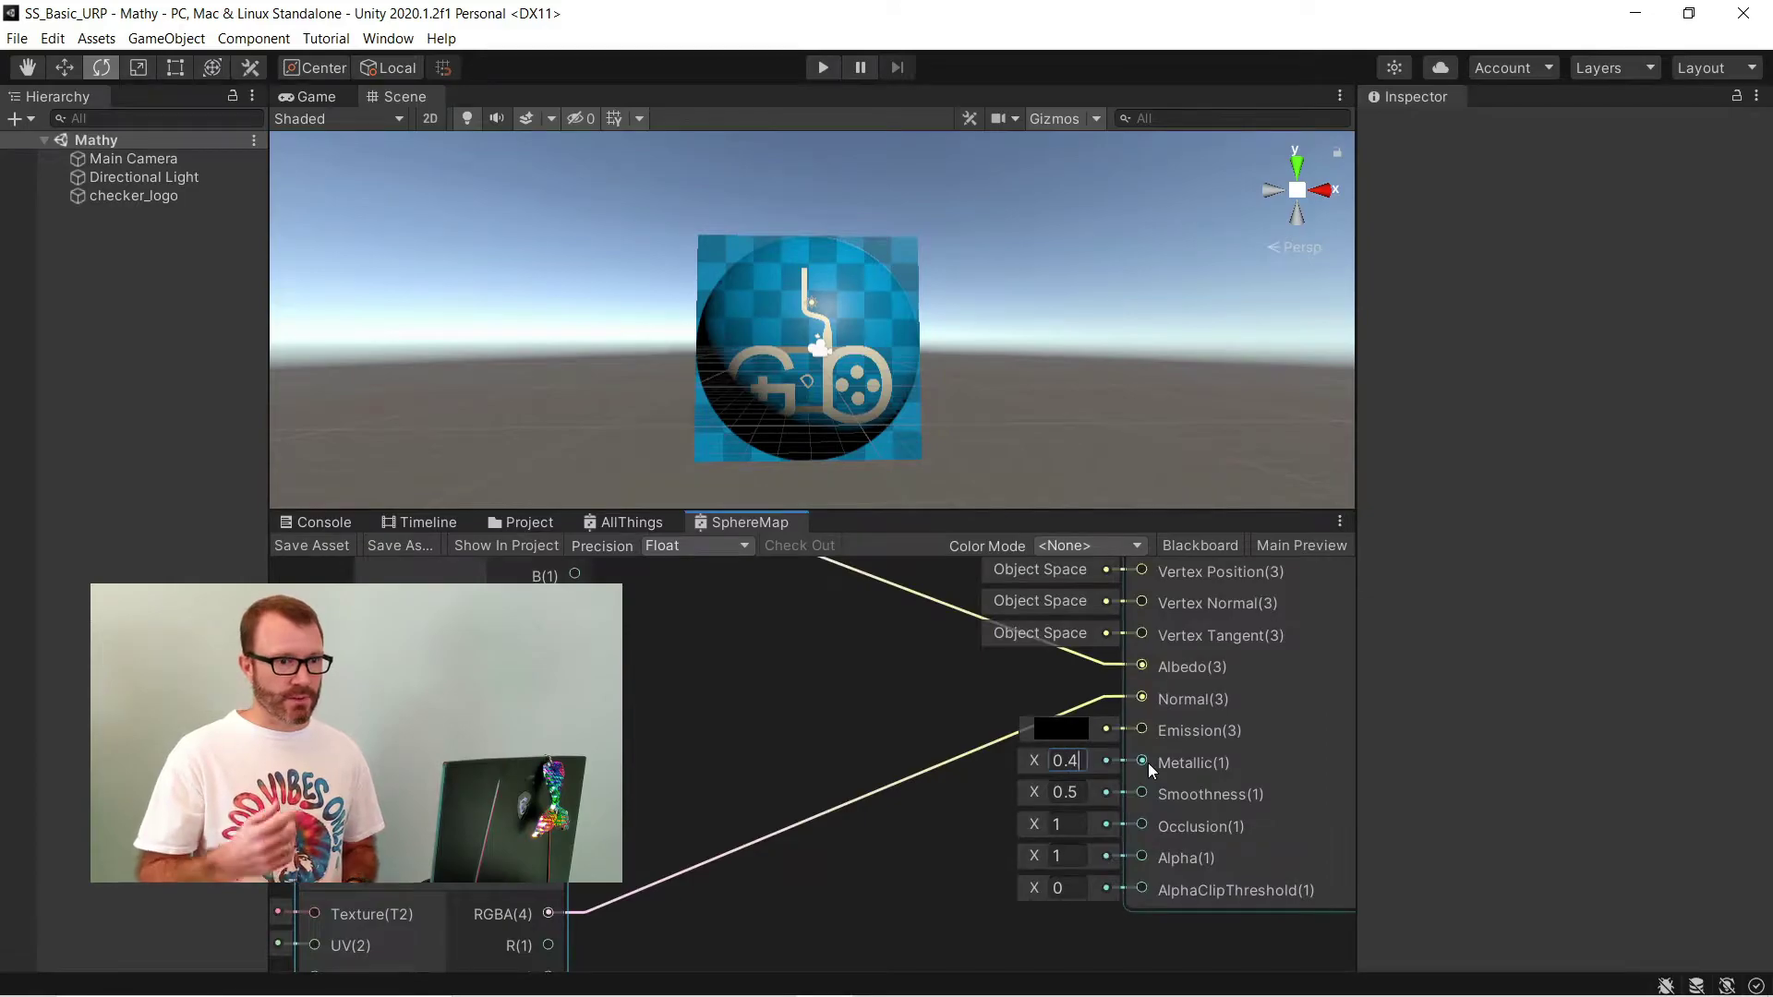
# - Set the PBR Master's Metallic to 0.4 and Smoothness to 0.8, and save the shader graph
pyautogui.press('Tab')
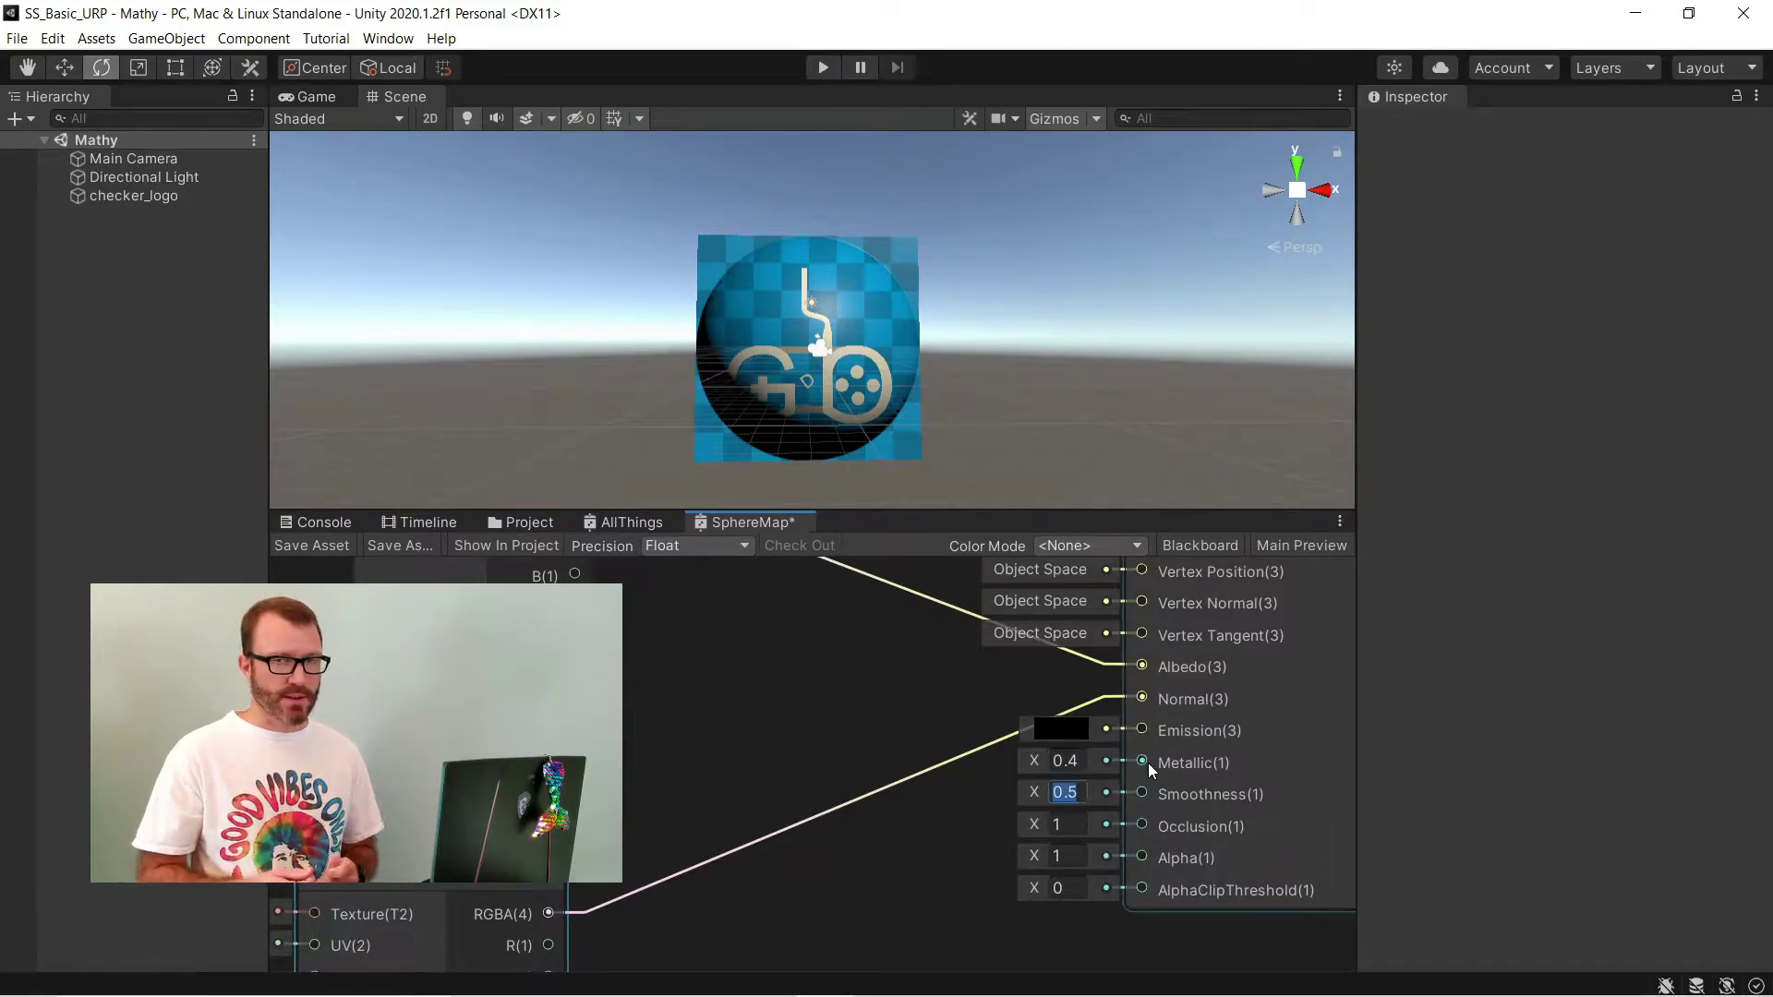
pyautogui.write('0.8')
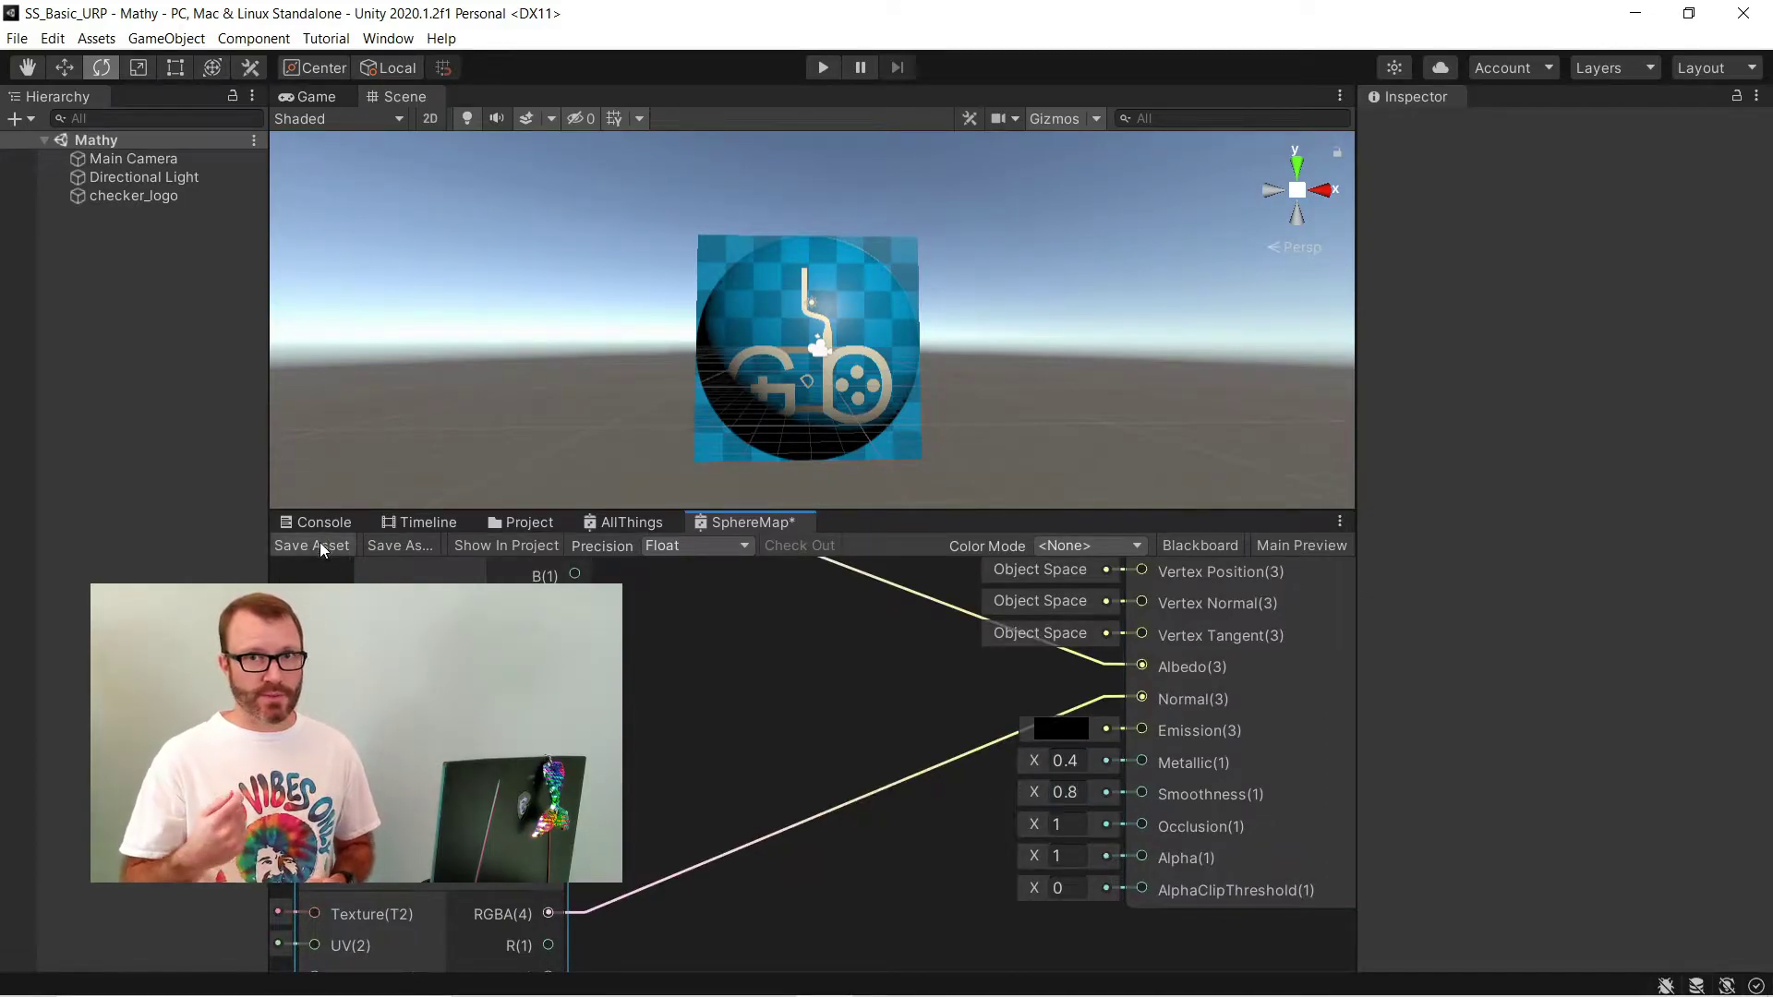
pyautogui.click(314, 546)
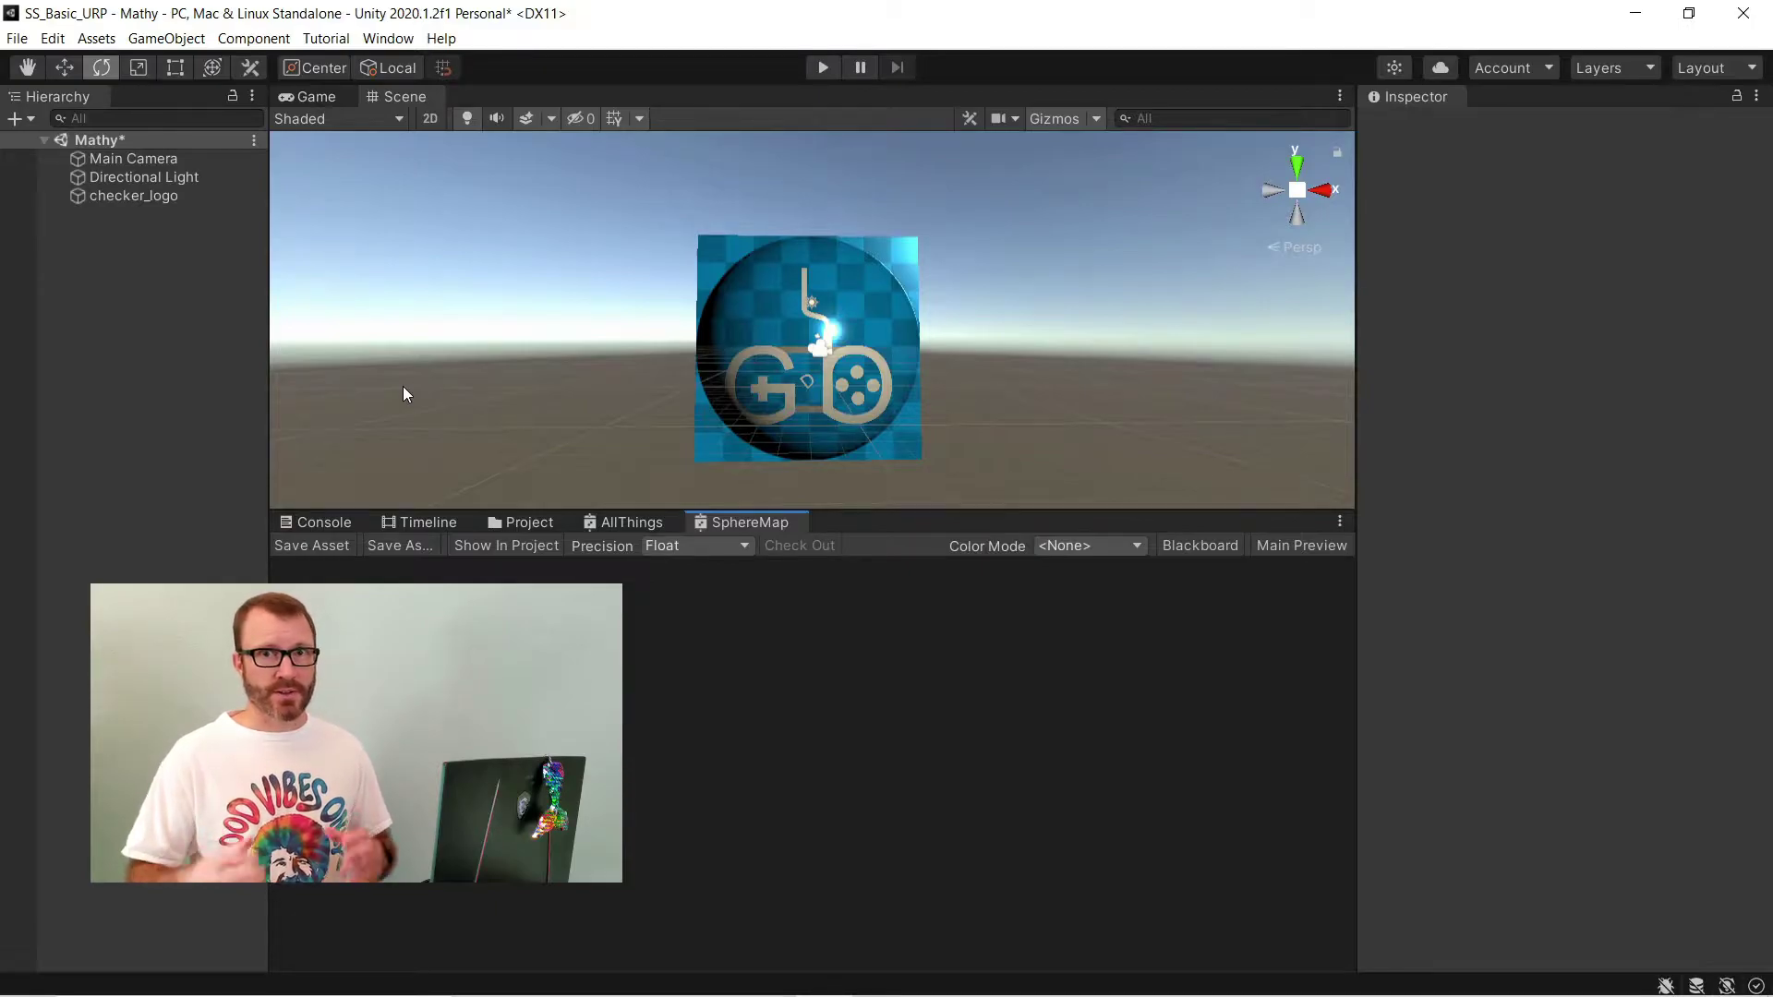
# - Maximize the SphereMap graph window and add a Polar Coordinates node in the empty area before the texture samples
pyautogui.rightClick(753, 520)
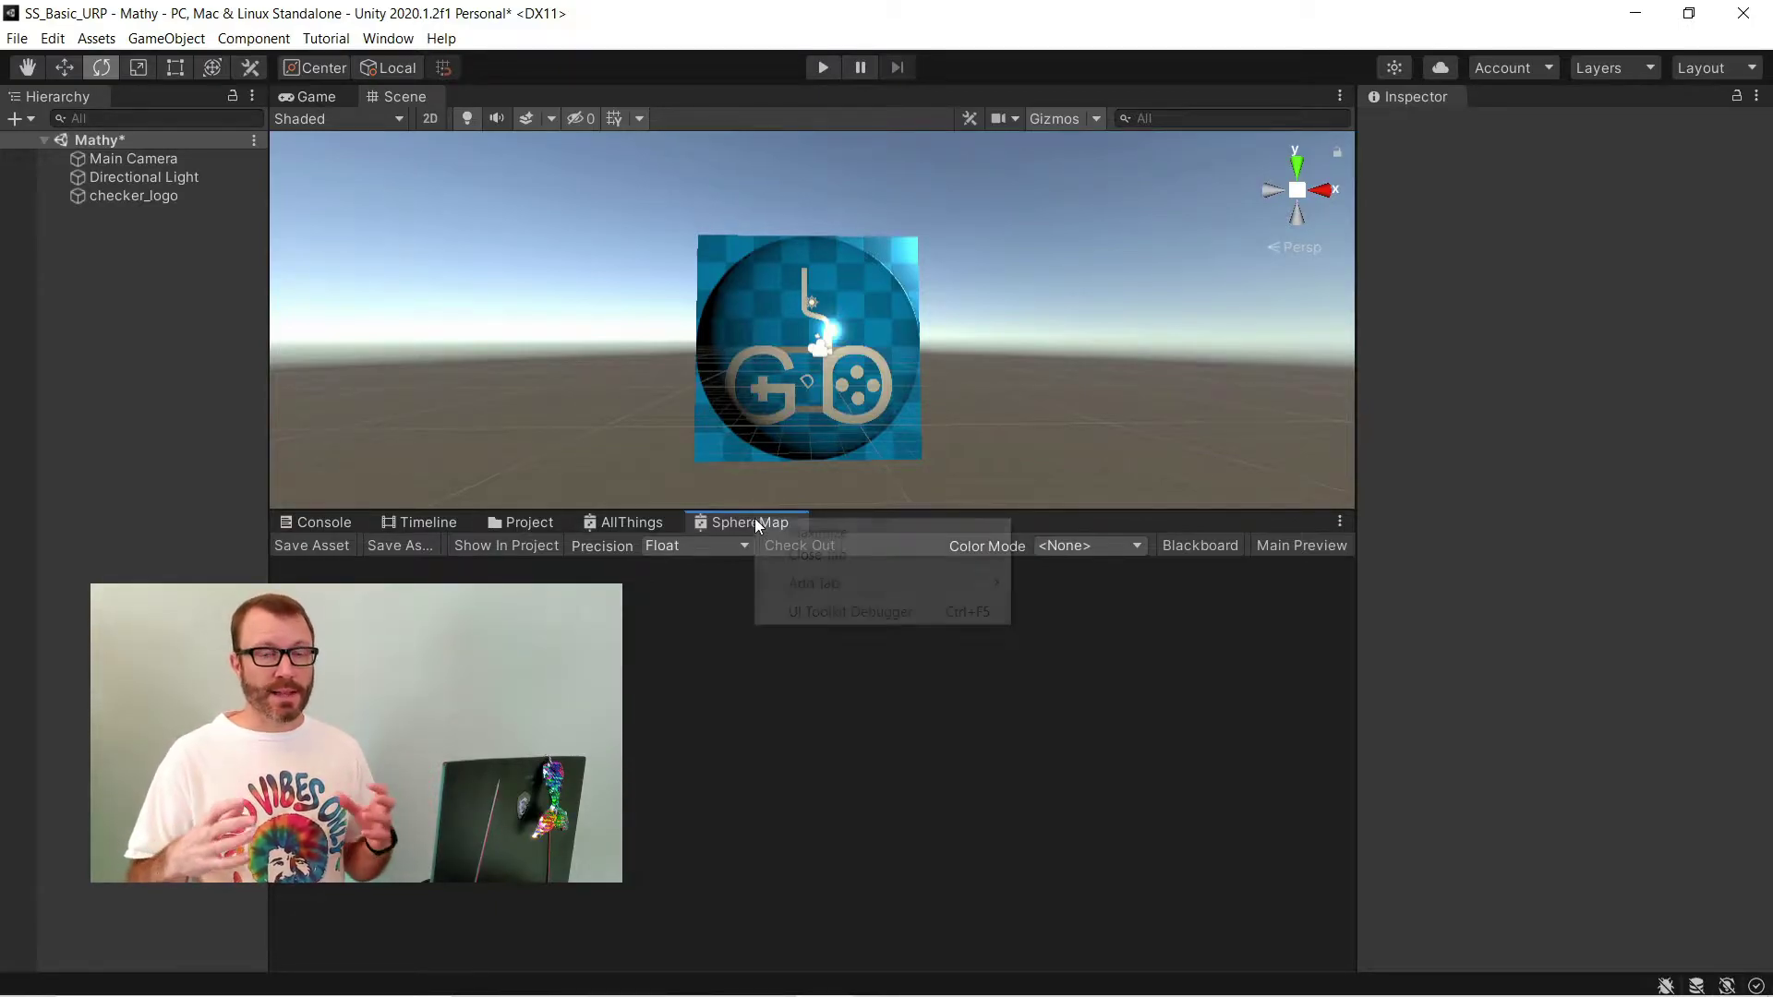
pyautogui.click(786, 528)
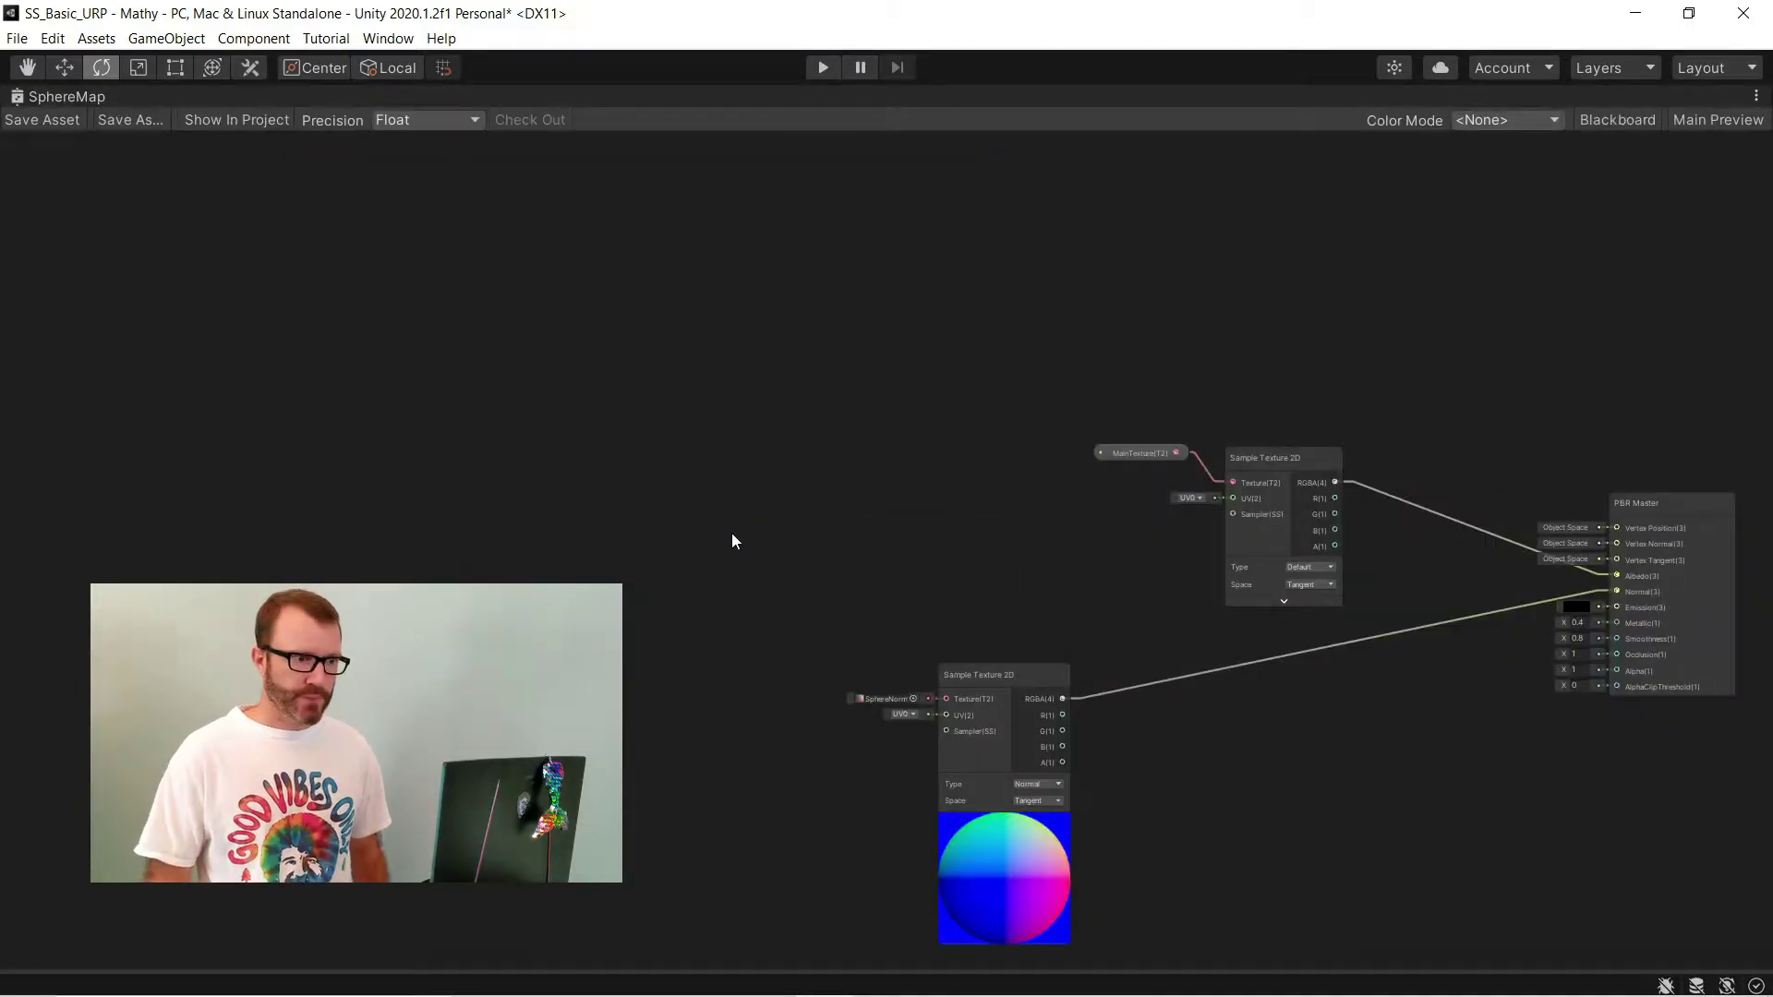
pyautogui.rightClick(153, 415)
pyautogui.click(202, 425)
pyautogui.write('polar')
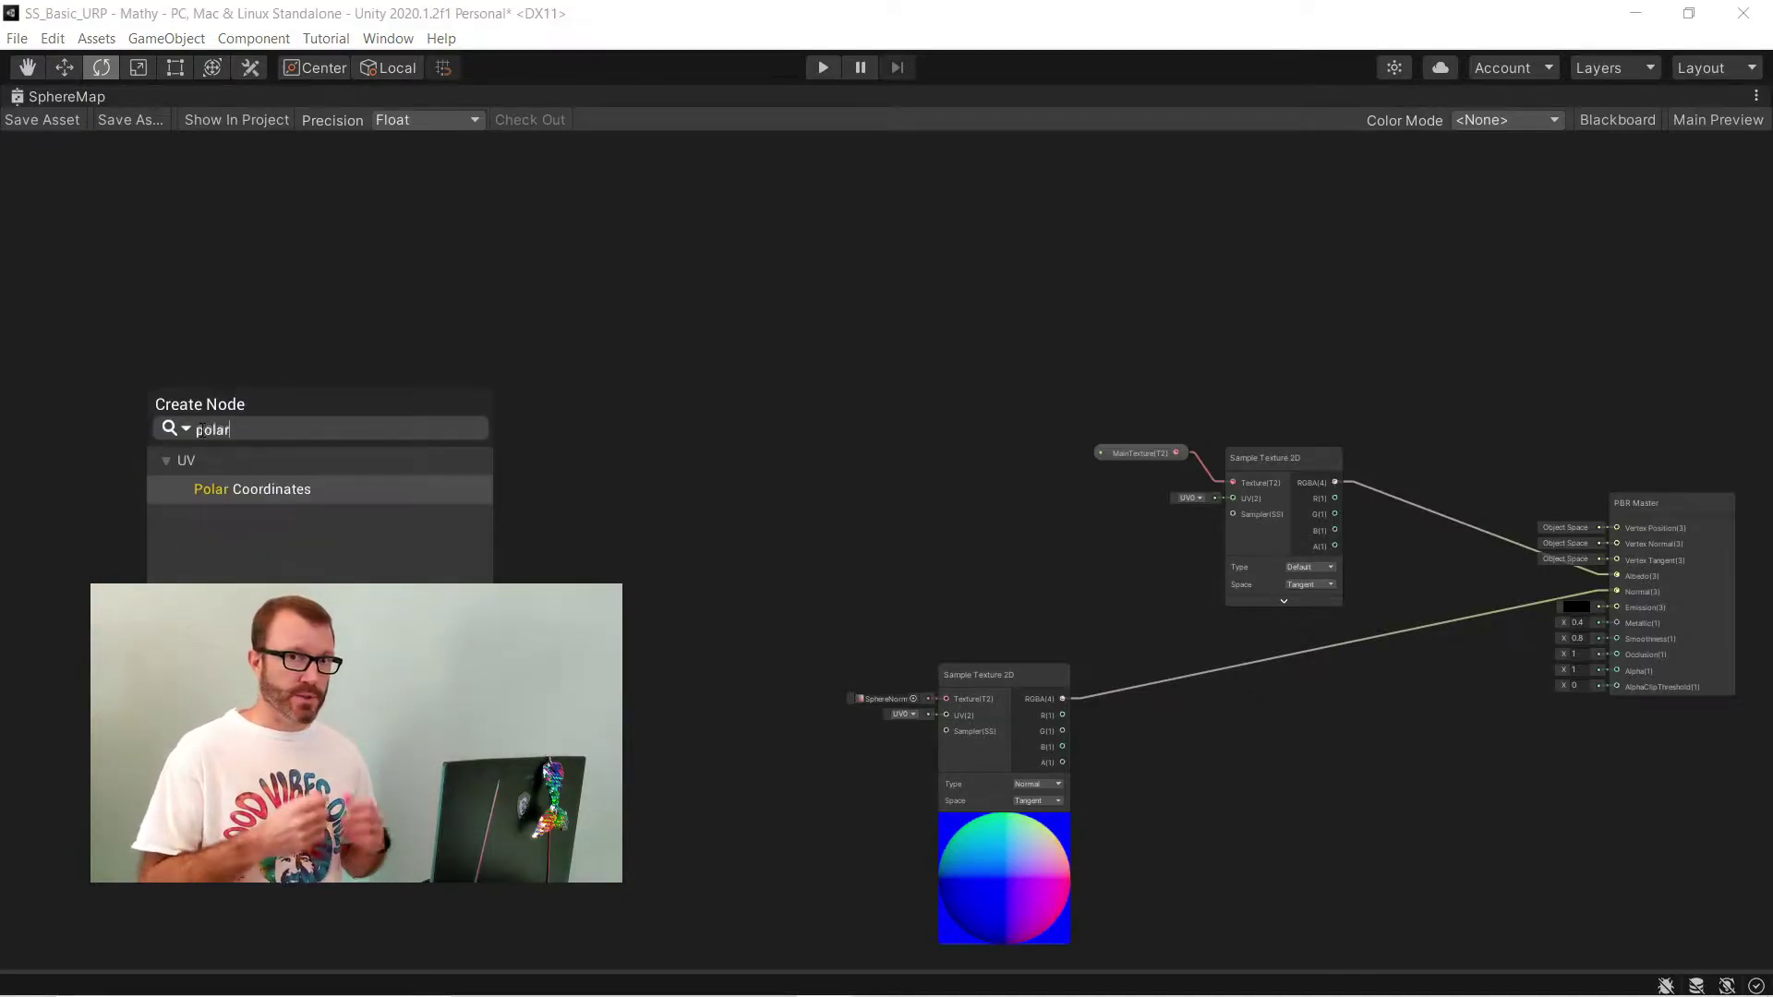
pyautogui.press('Return')
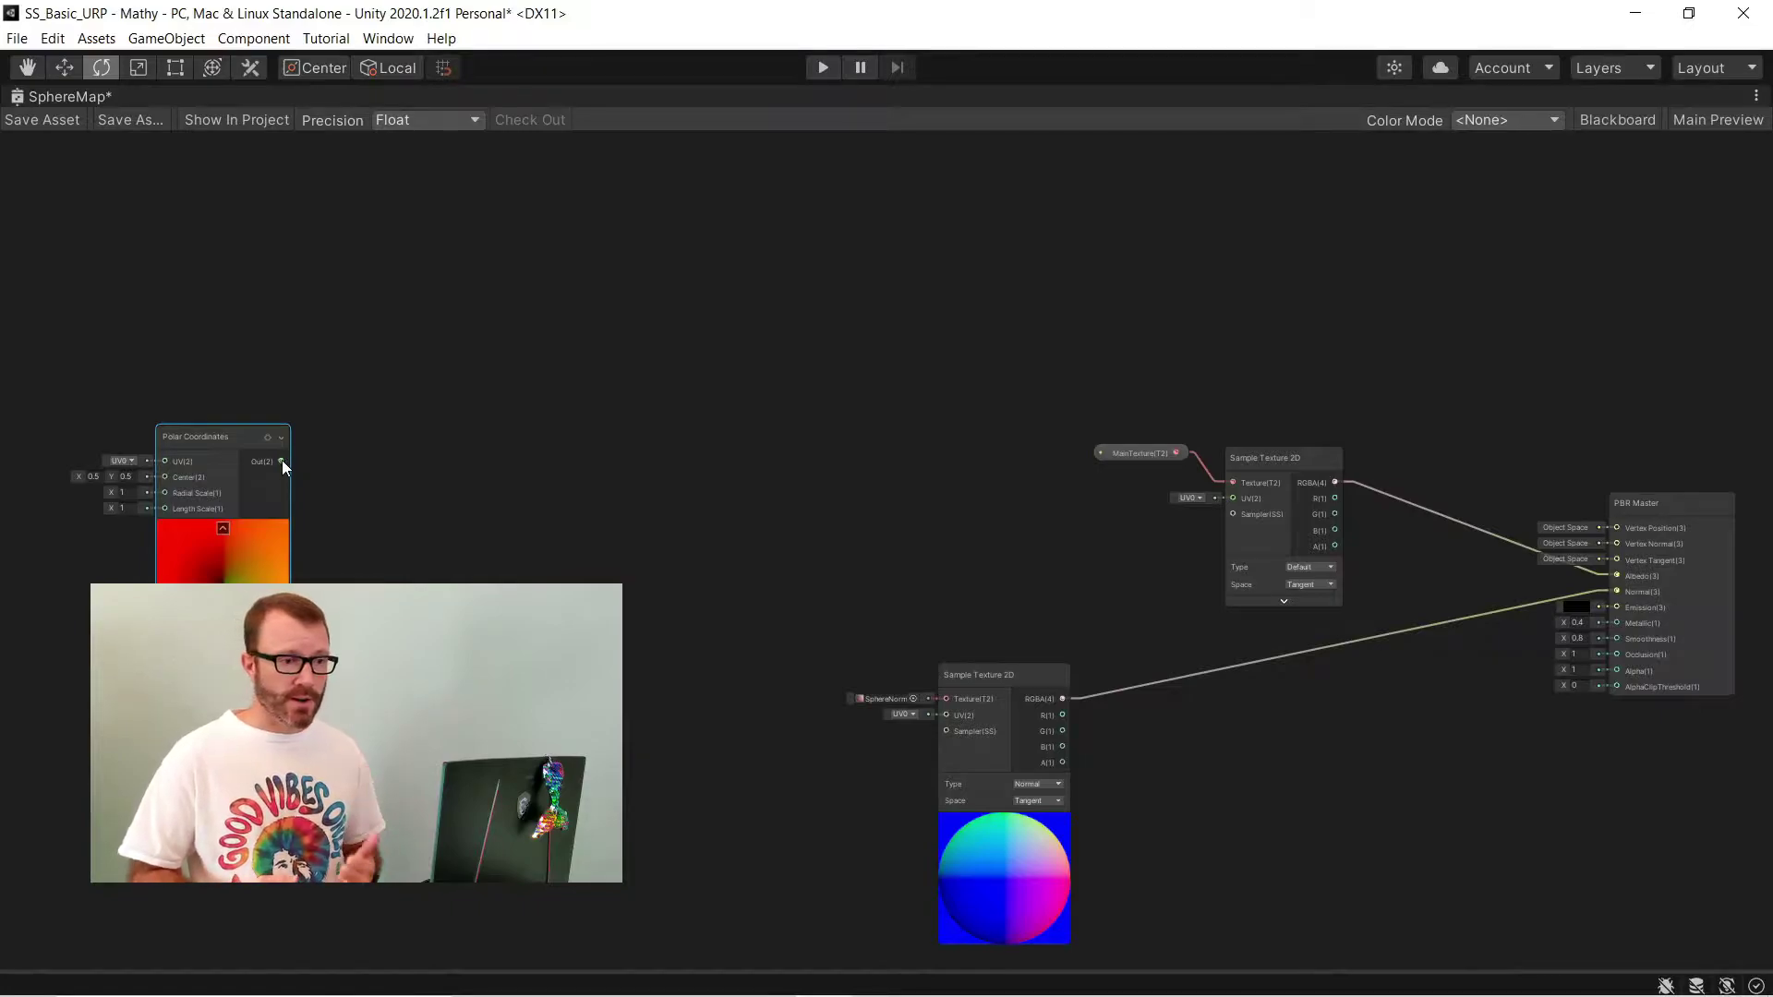
# - Feed the Polar Coordinates output into a new Split node
pyautogui.moveTo(281, 461); pyautogui.dragTo(345, 464)
pyautogui.write('split')
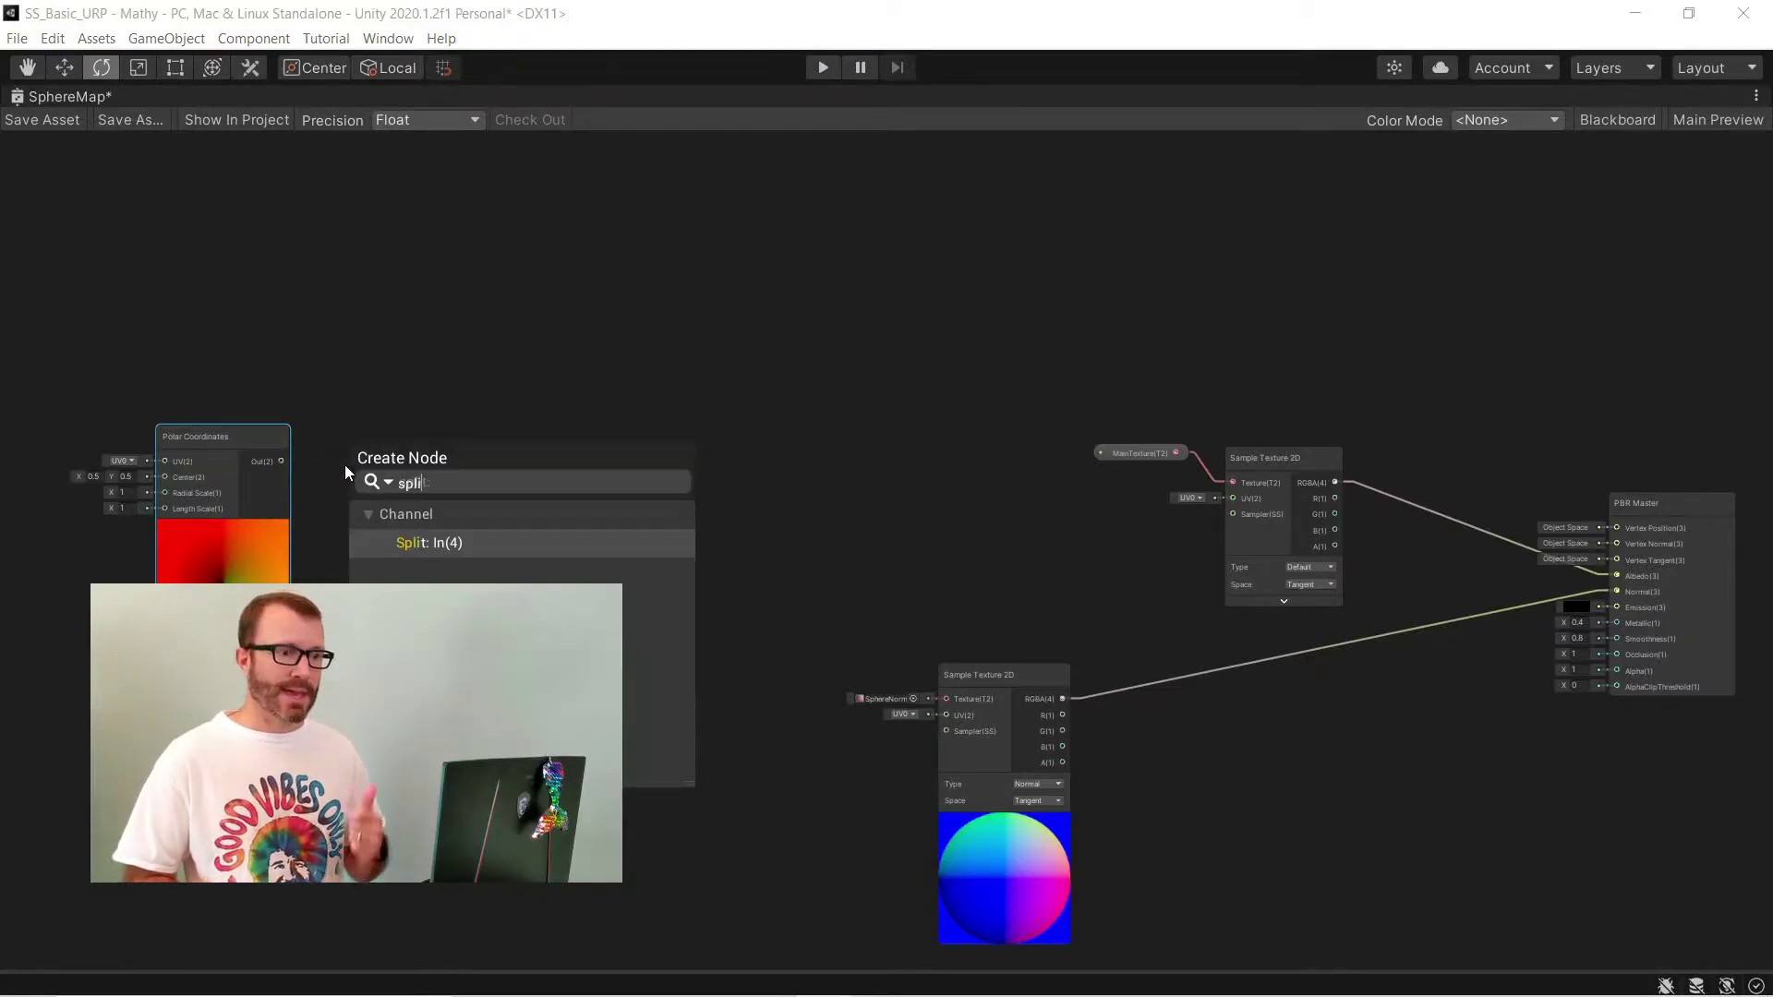
pyautogui.press('Return')
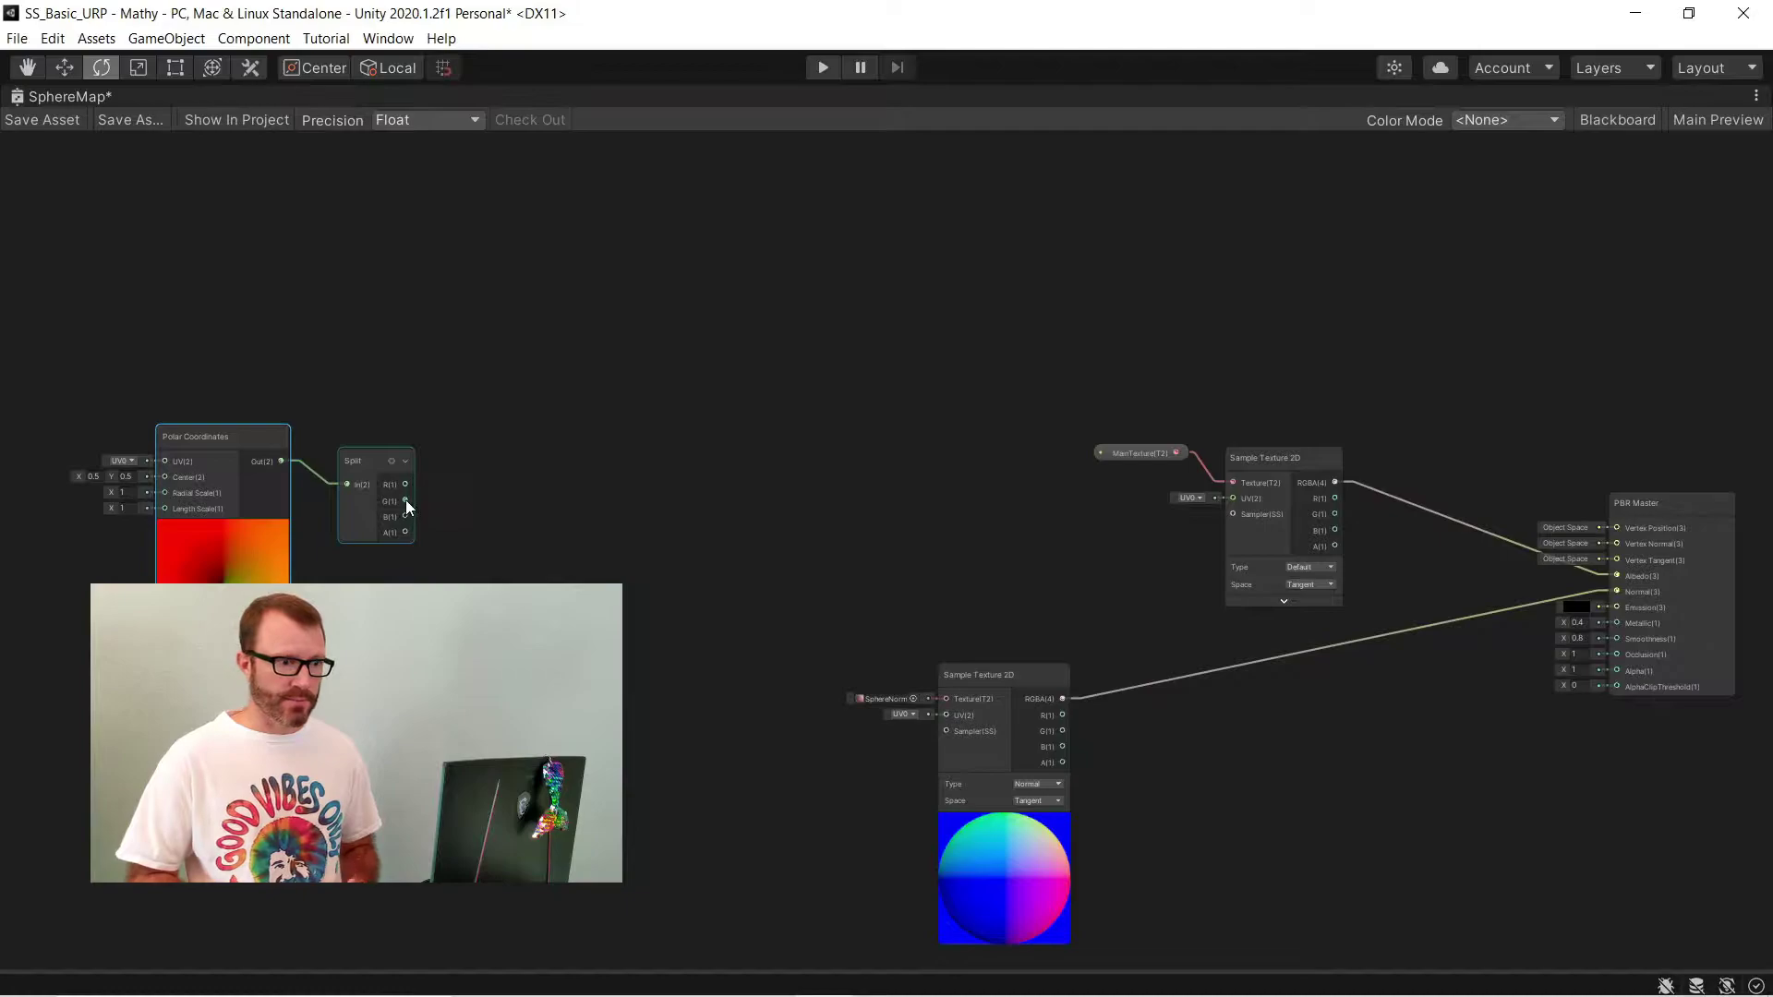
# - Connect the Split node's G output to the G input of a new Combine node, collapse its preview and move it farther from Split
pyautogui.moveTo(406, 501); pyautogui.dragTo(580, 503)
pyautogui.write('comb')
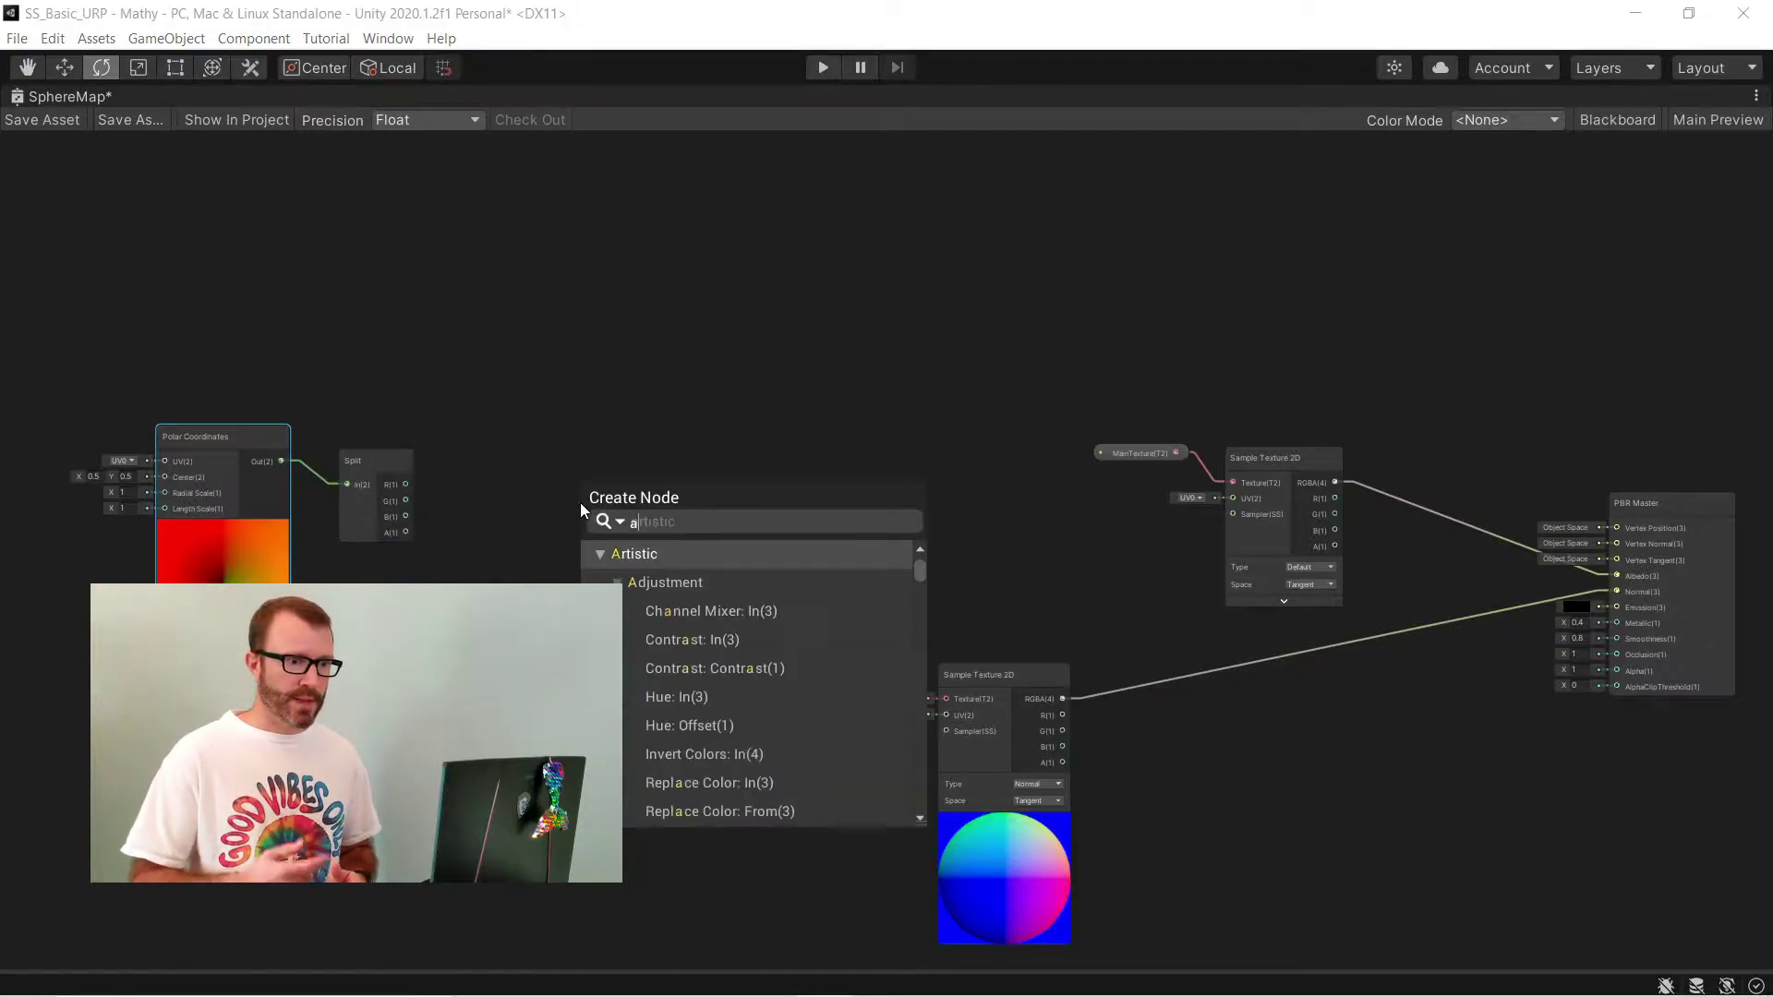
pyautogui.press('Down')
pyautogui.press('Return')
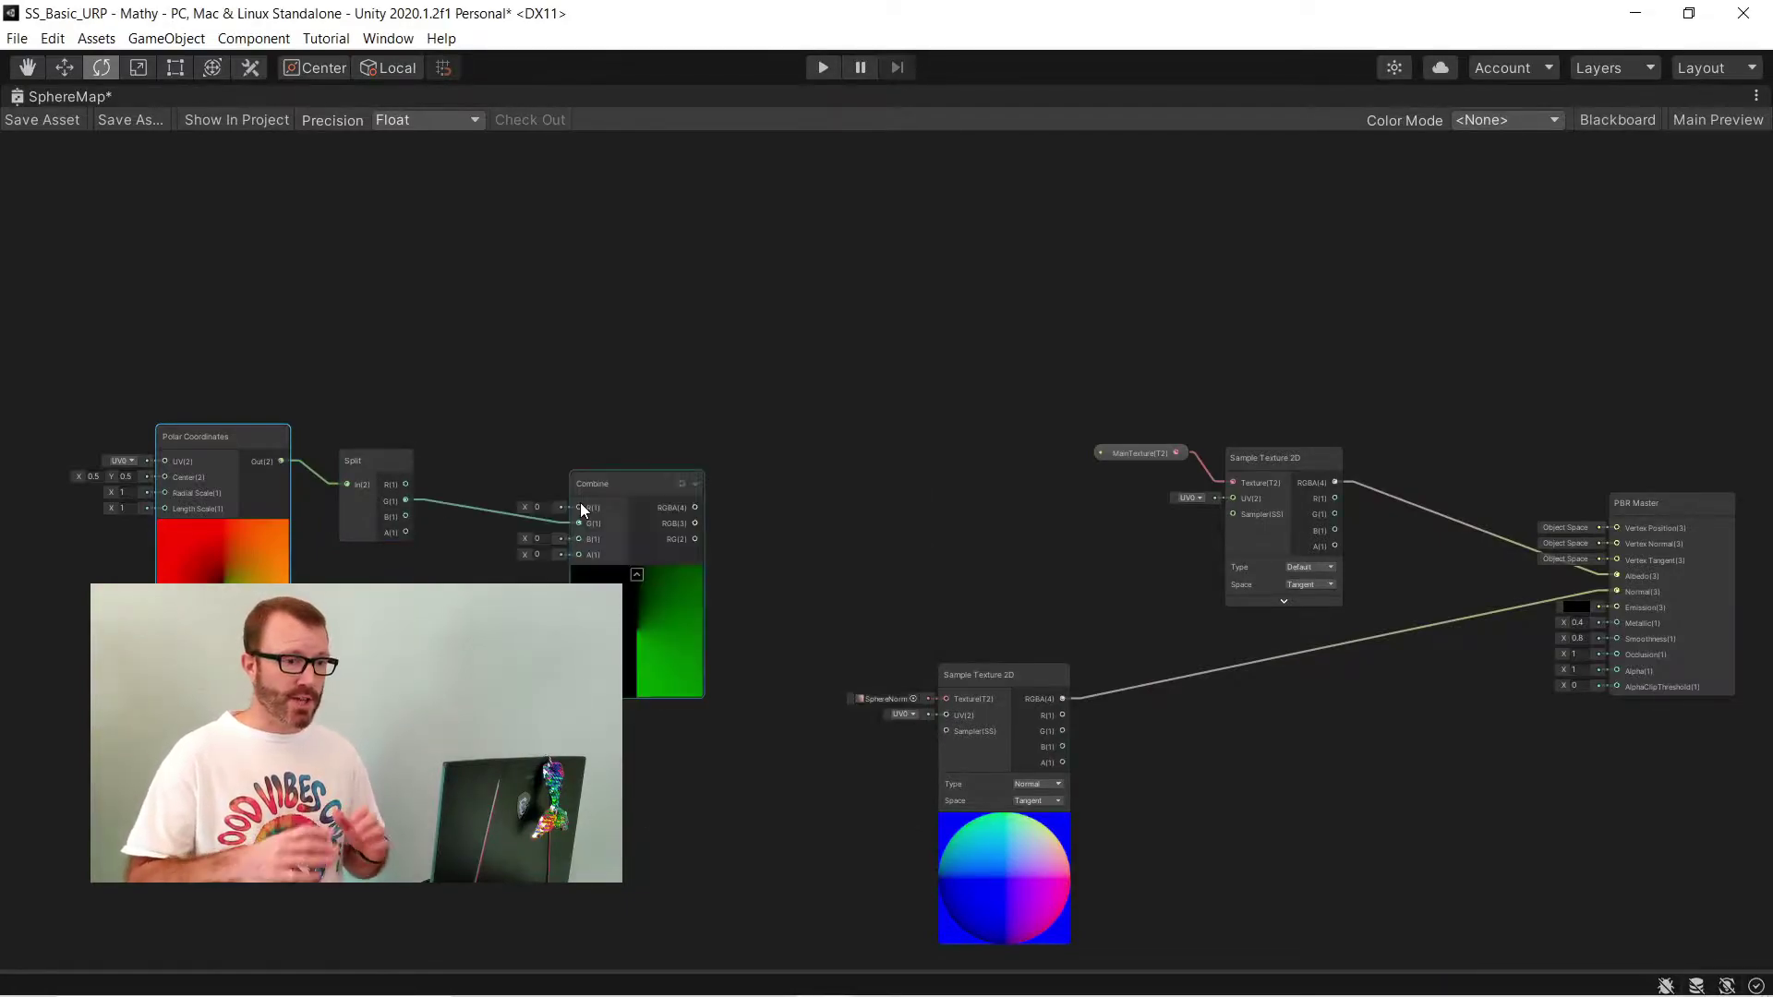
pyautogui.click(636, 575)
pyautogui.moveTo(597, 496); pyautogui.dragTo(658, 474)
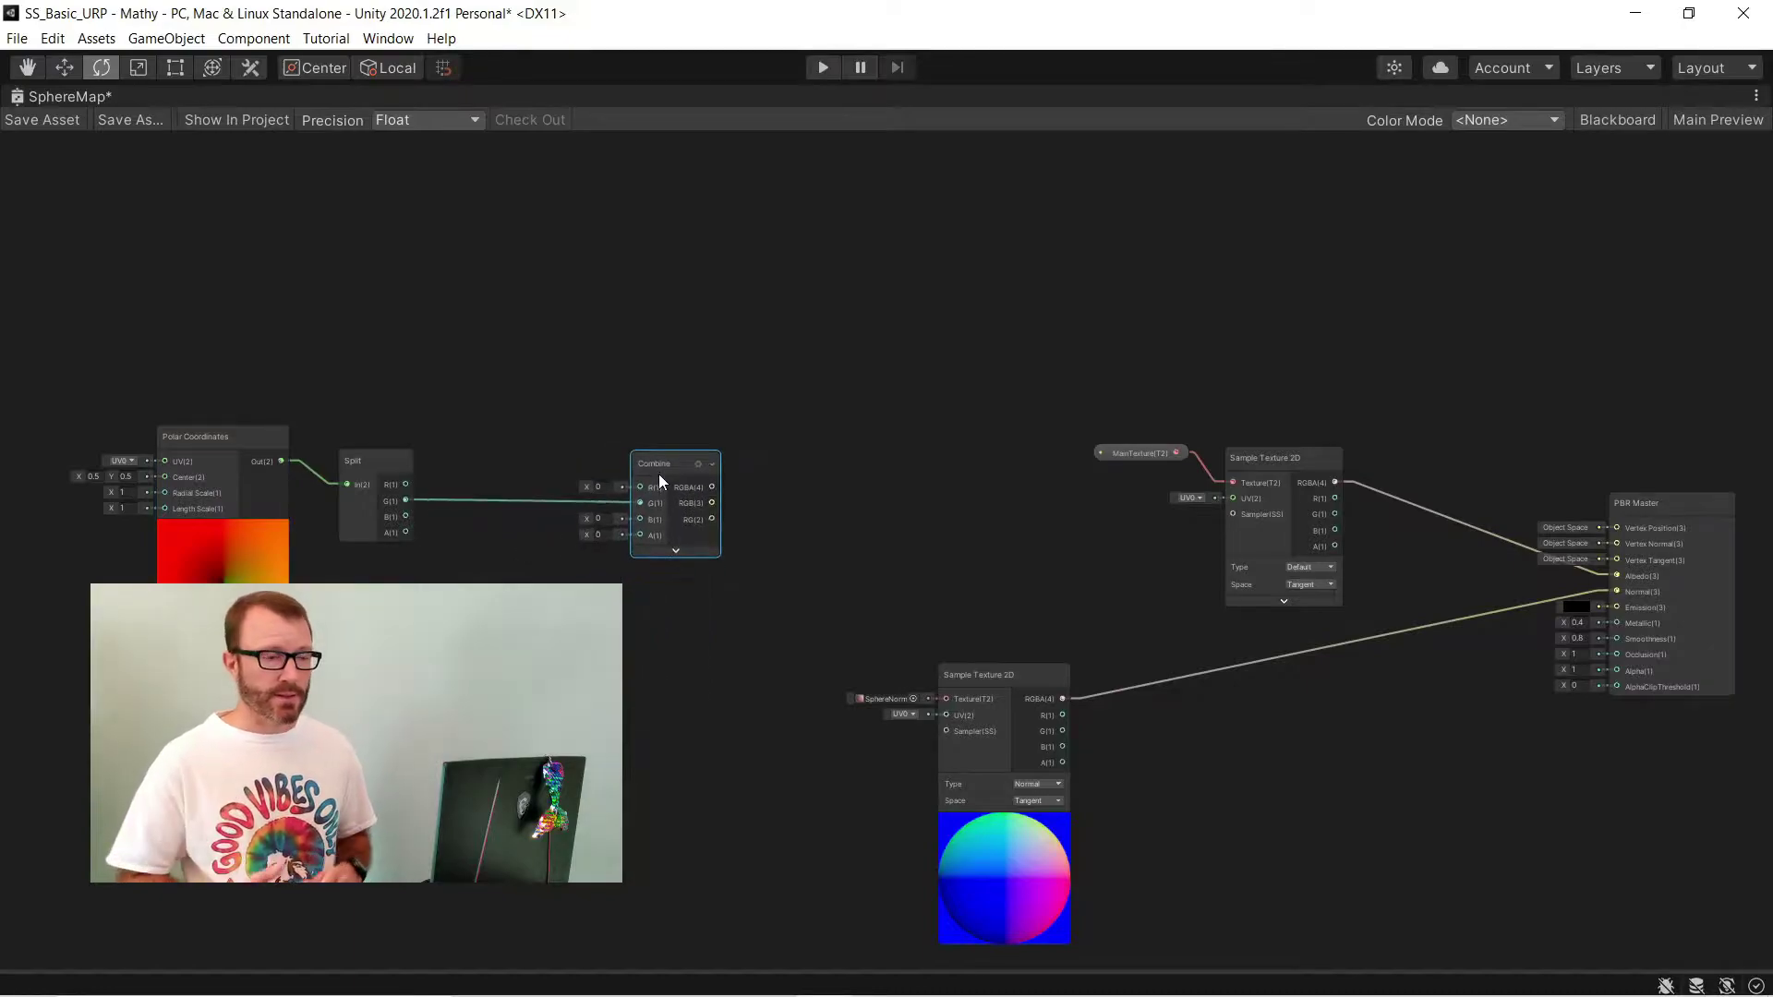
# - Route the Split node's R output through a new Arcsine node into Combine's R input, with the Arcsine preview collapsed
pyautogui.moveTo(419, 482); pyautogui.dragTo(463, 430)
pyautogui.write('arcsin')
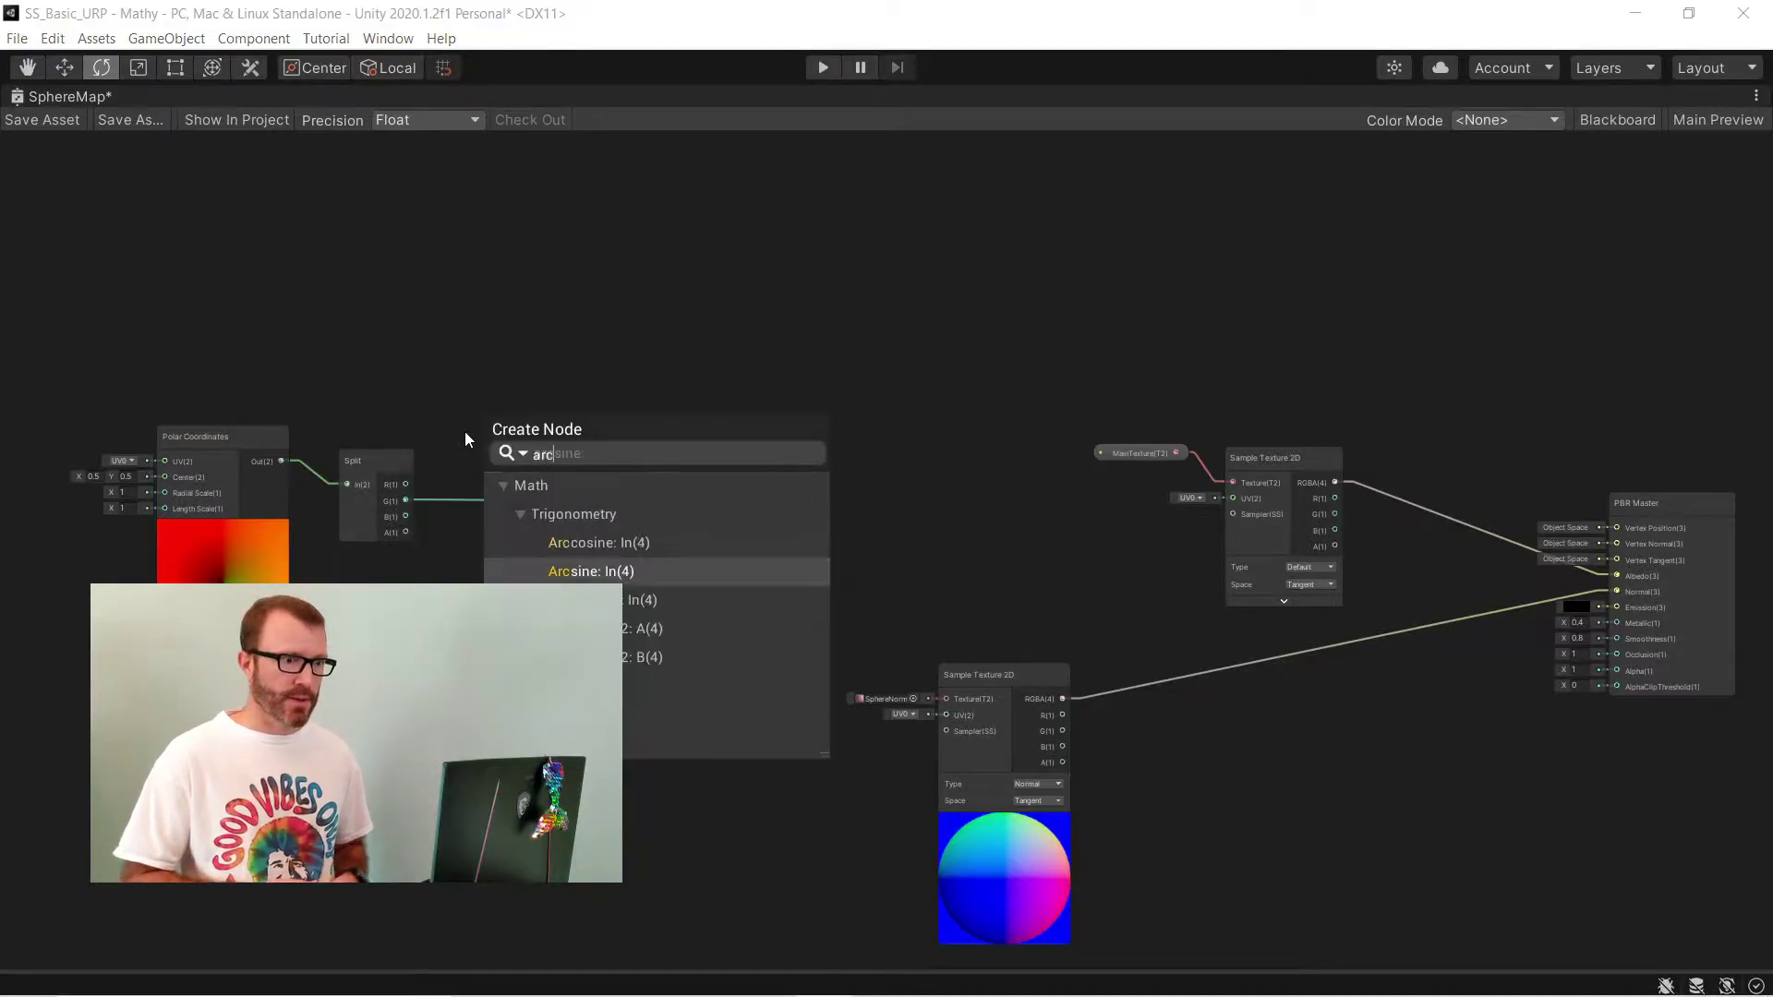
pyautogui.press('Return')
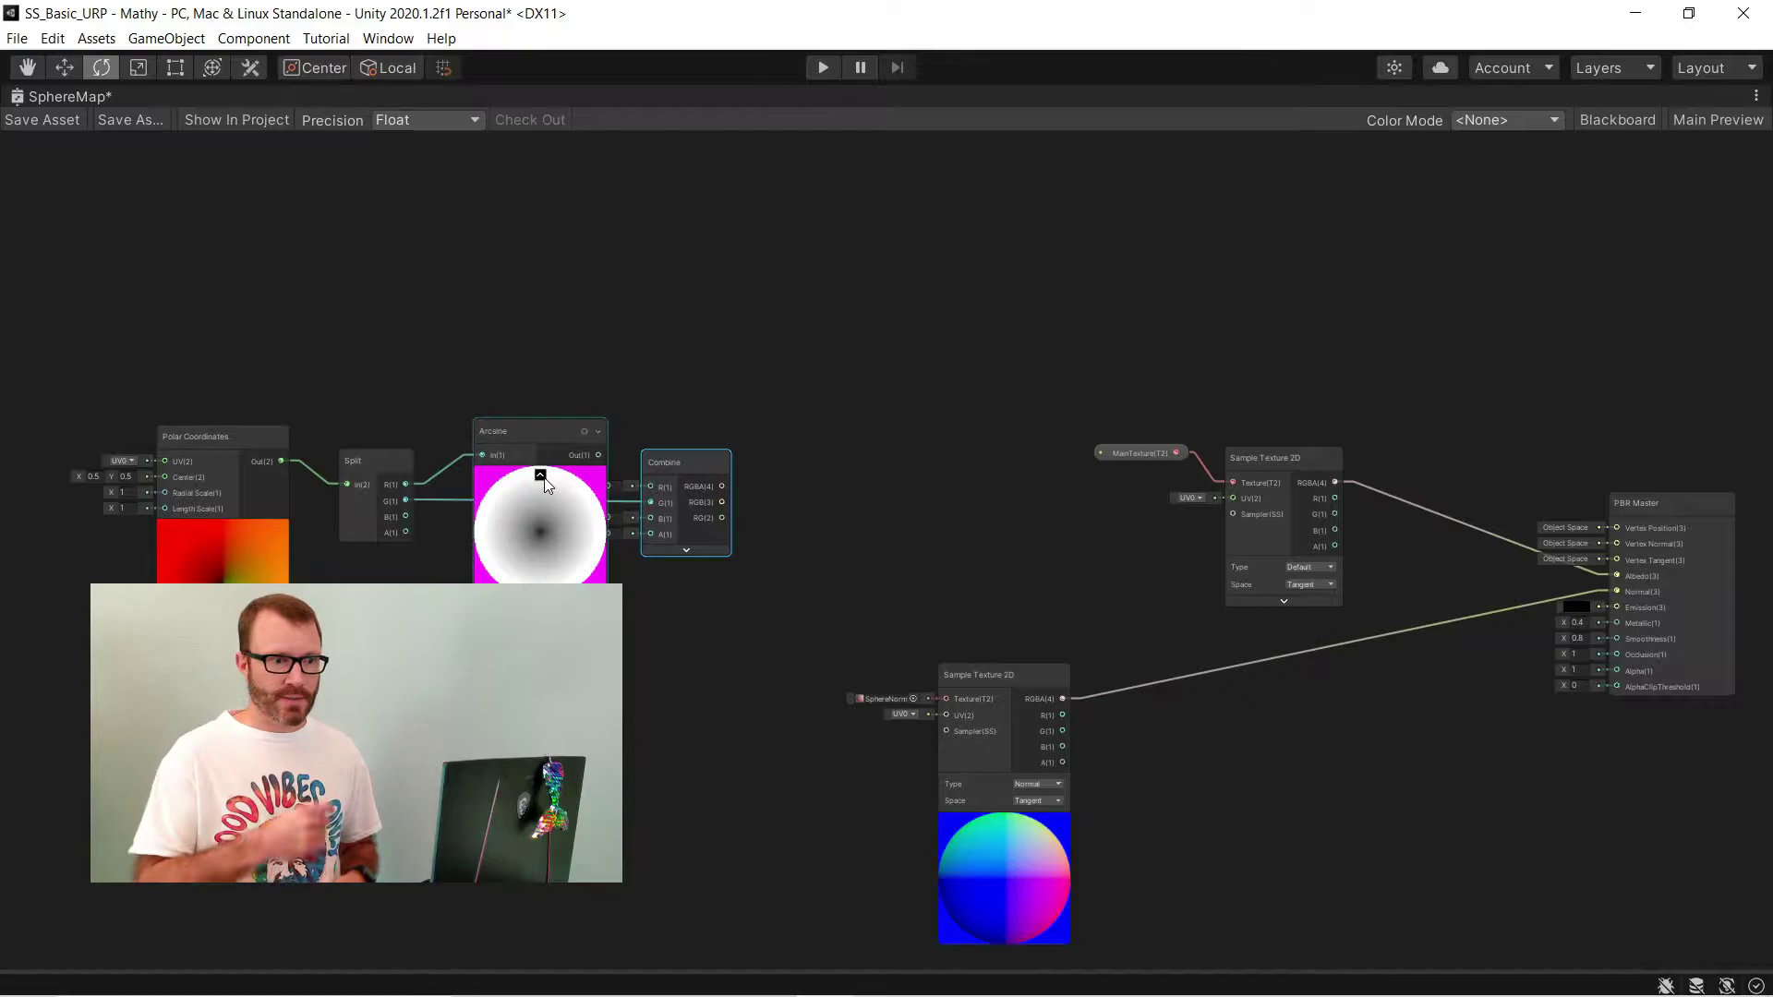
pyautogui.click(540, 574)
pyautogui.moveTo(595, 453); pyautogui.dragTo(647, 495)
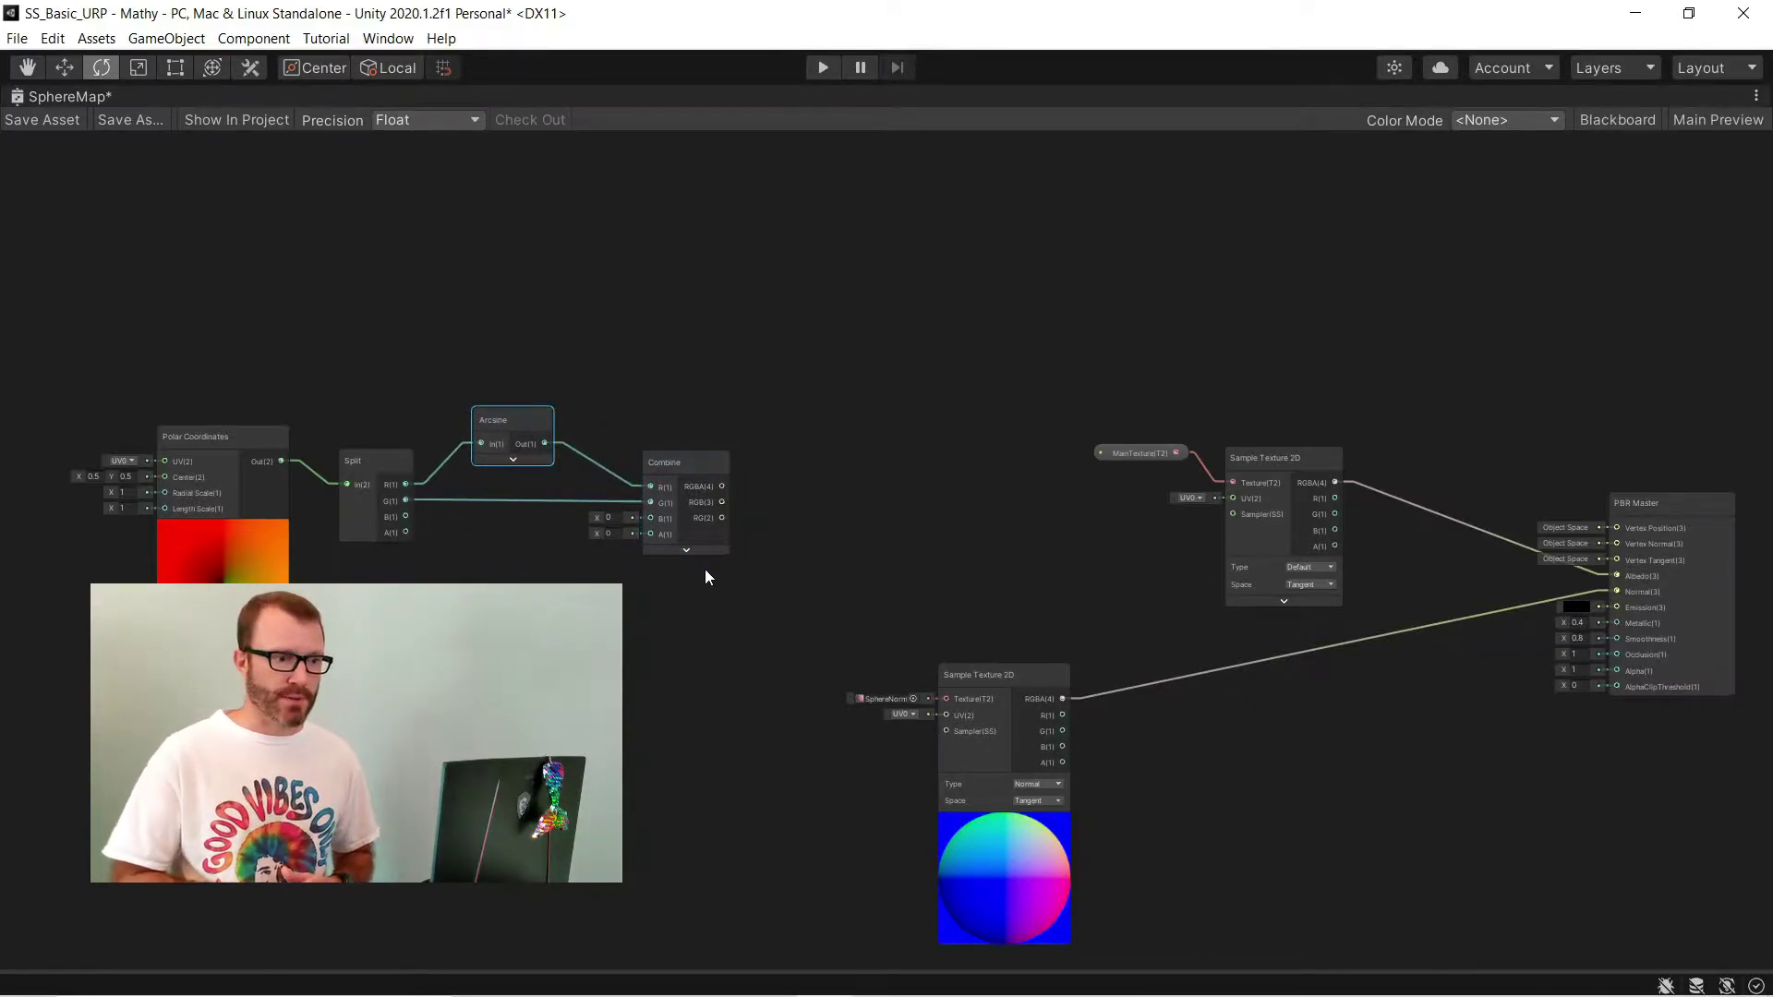
# - Feed Combine's RG output into the Polar Coordinates input of a new Cartesian Coordinates node and connect its output to the MainTexture sample's UV
pyautogui.moveTo(721, 520); pyautogui.dragTo(768, 517)
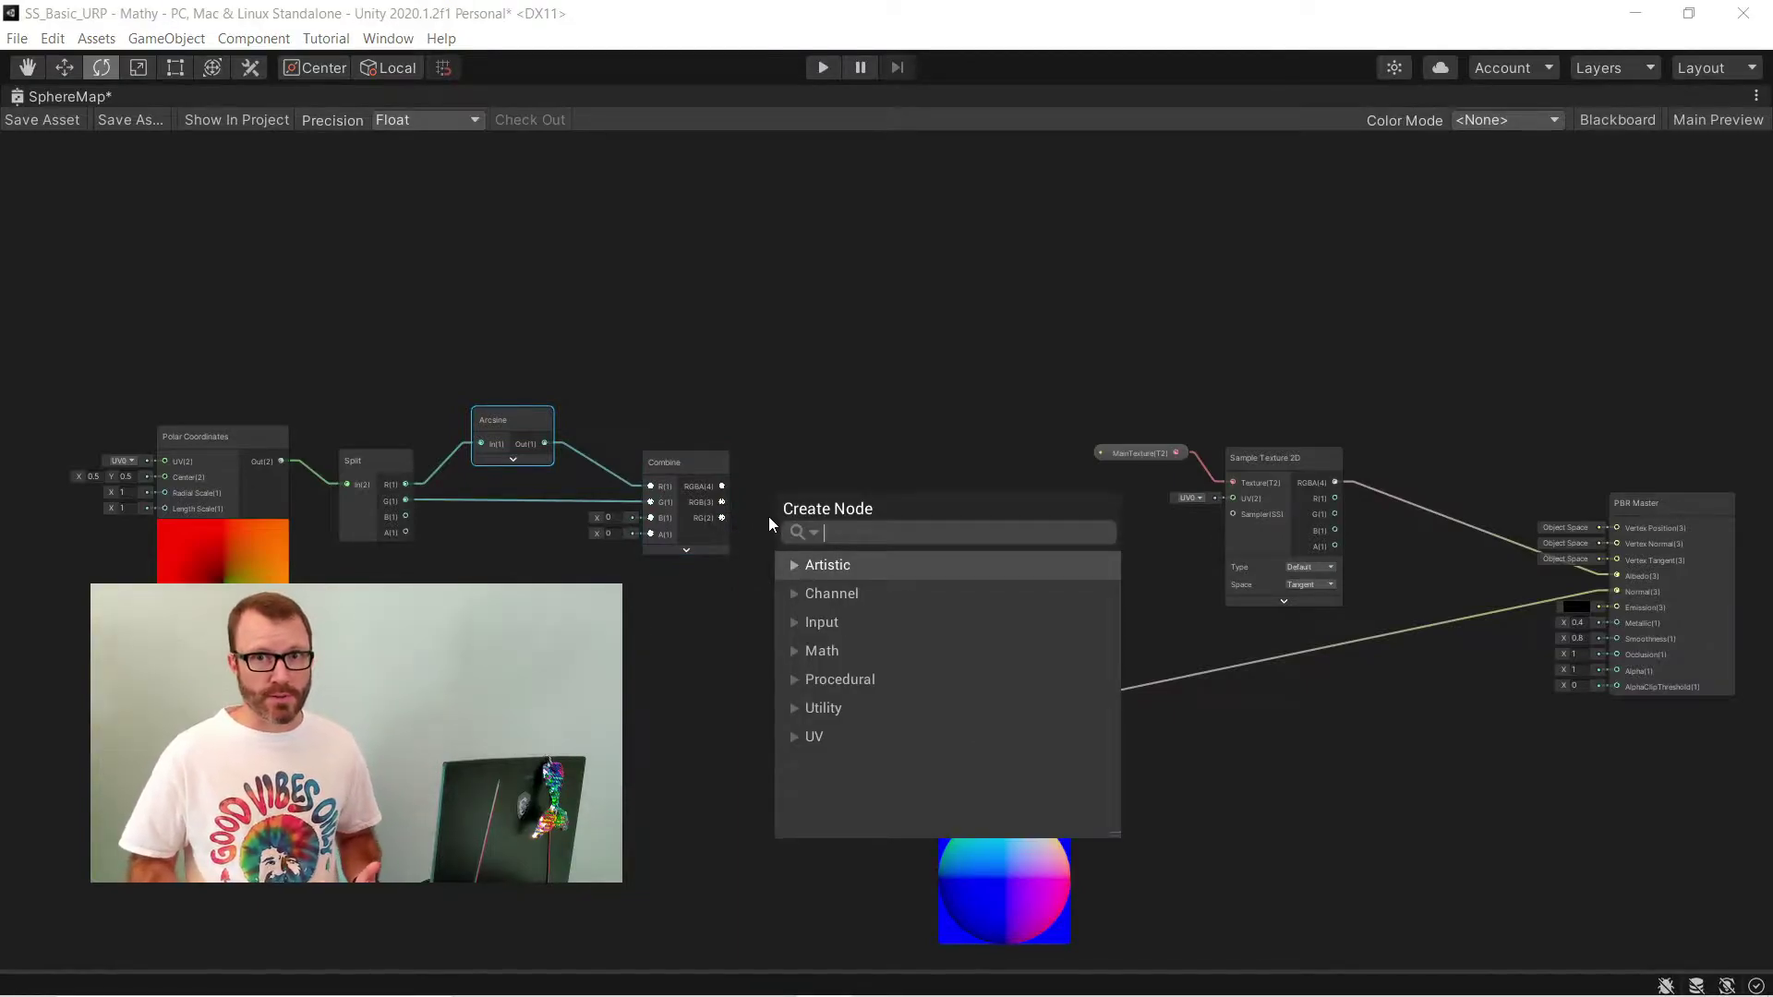
pyautogui.write('ca')
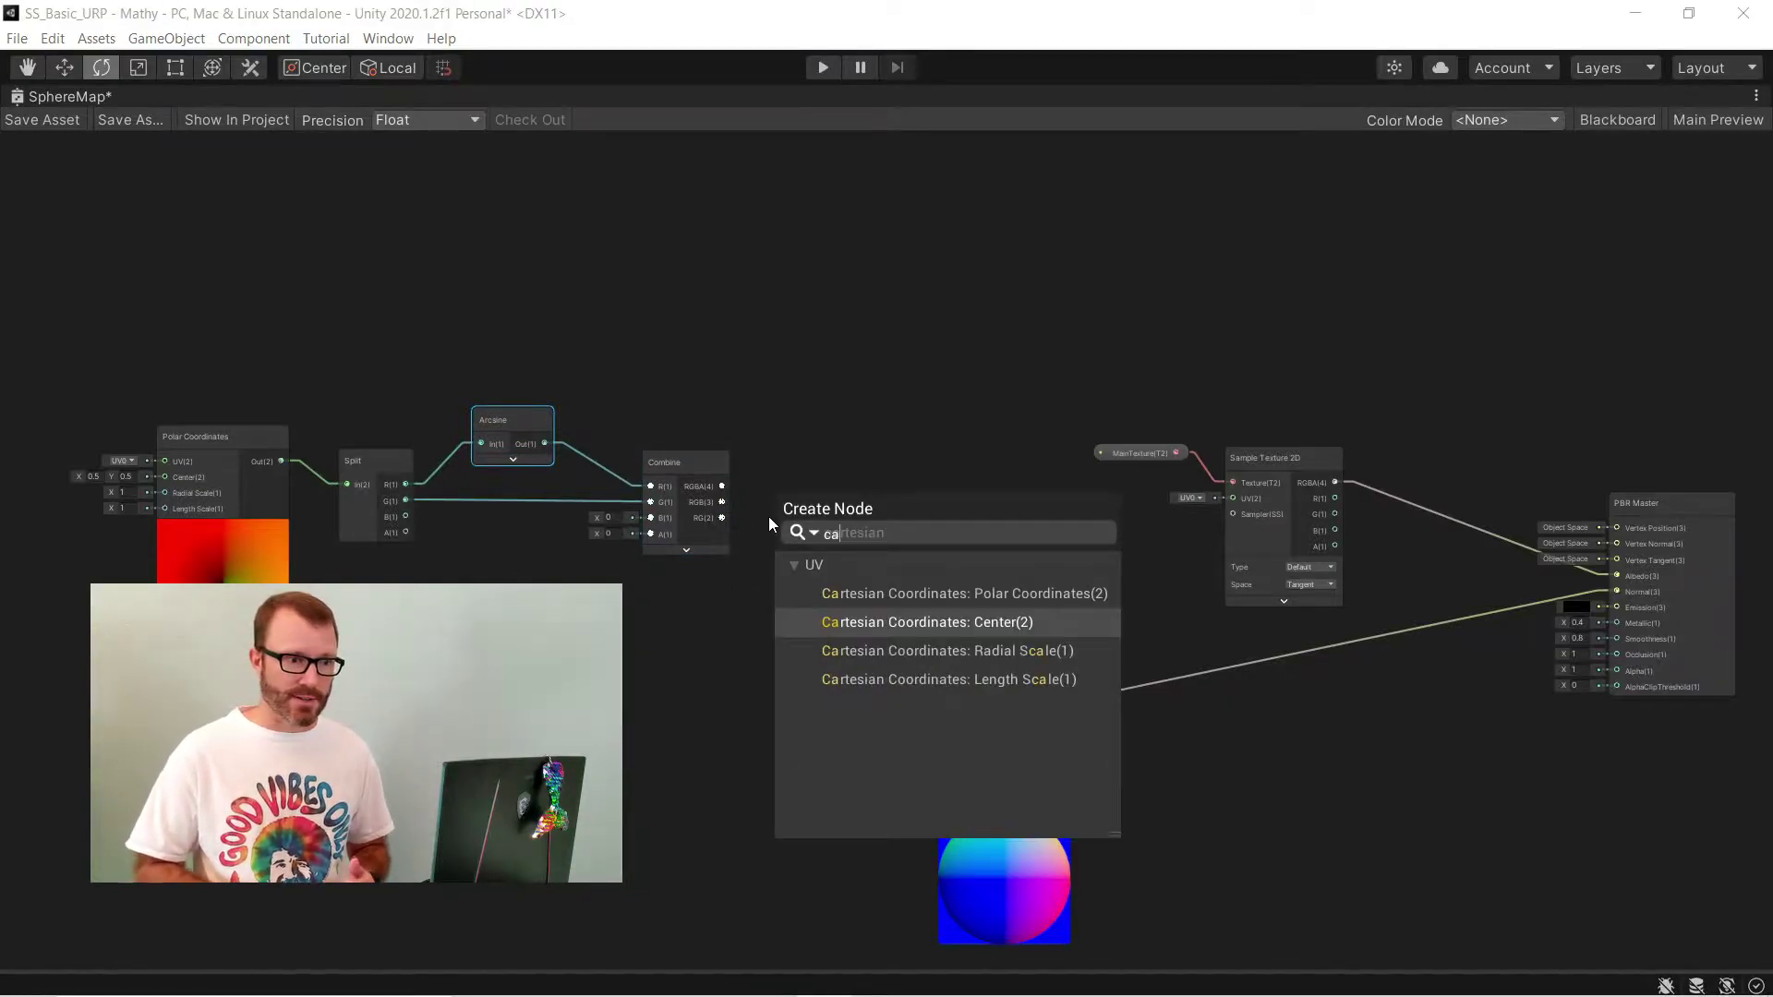
pyautogui.press('Up')
pyautogui.press('Return')
pyautogui.moveTo(783, 516); pyautogui.dragTo(1234, 498)
# - Move the normal texture sample below the MainTexture sample and restore the maximized graph window to its docked size
pyautogui.click(1008, 678)
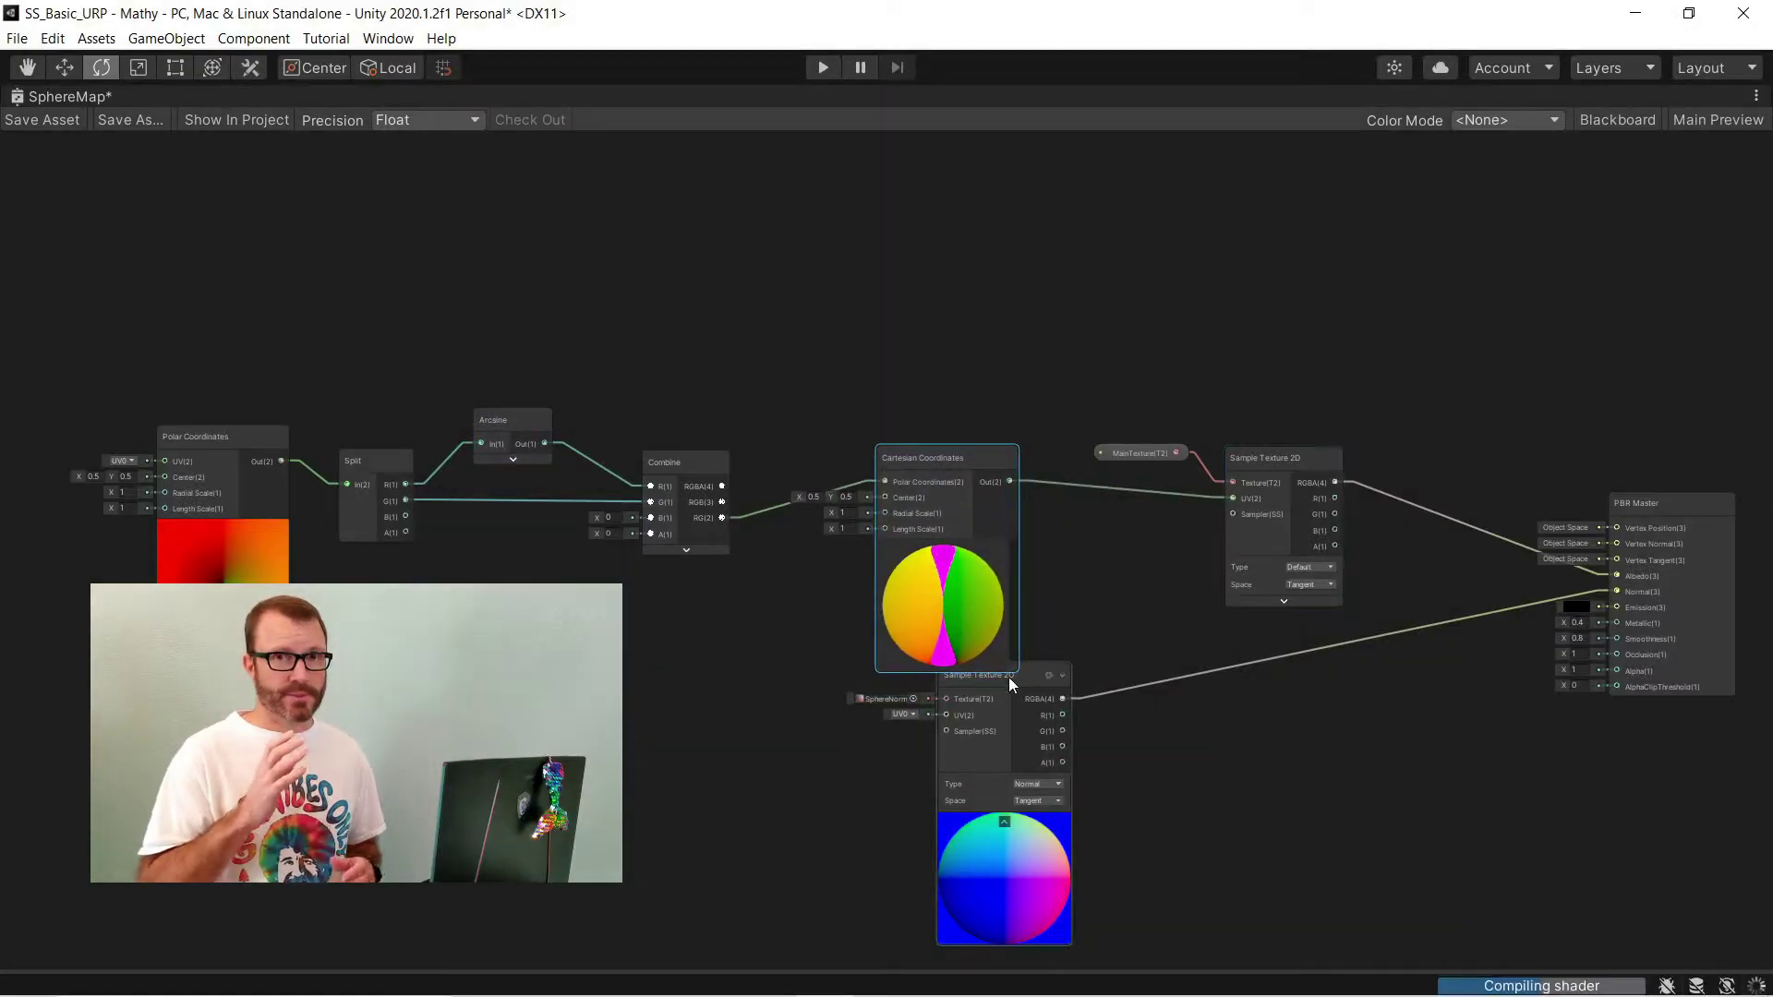
pyautogui.moveTo(1027, 672); pyautogui.dragTo(1289, 692)
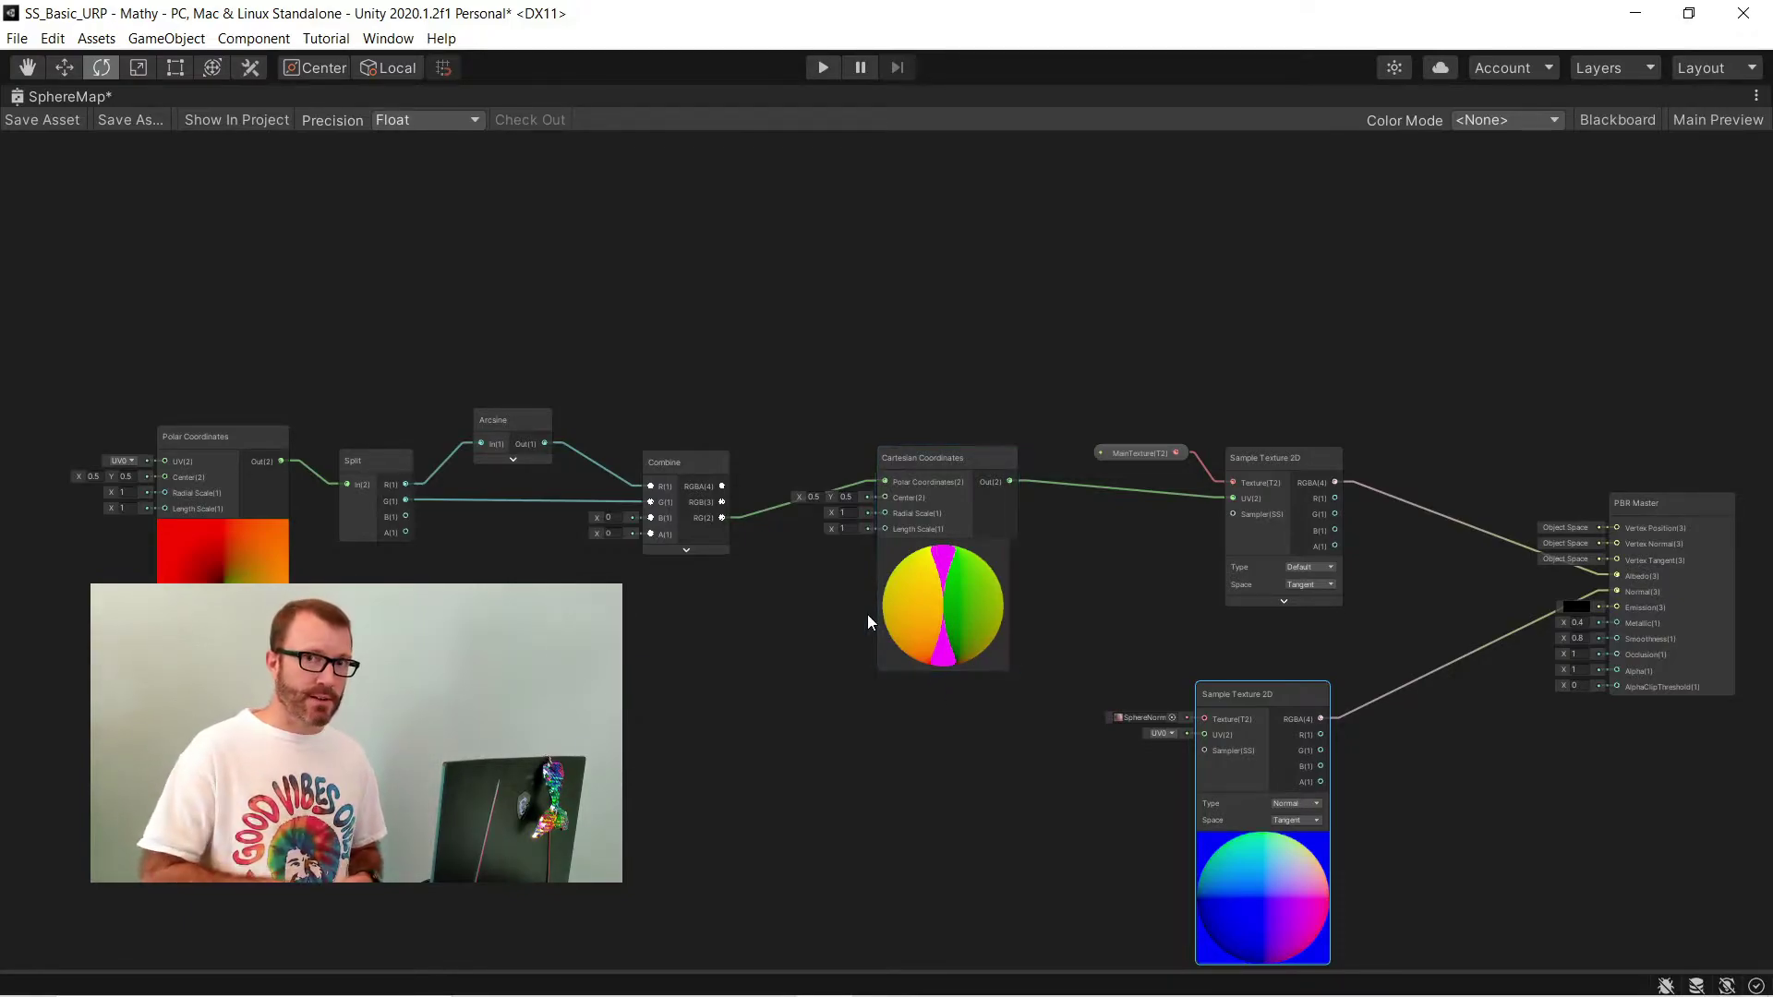
pyautogui.rightClick(60, 97)
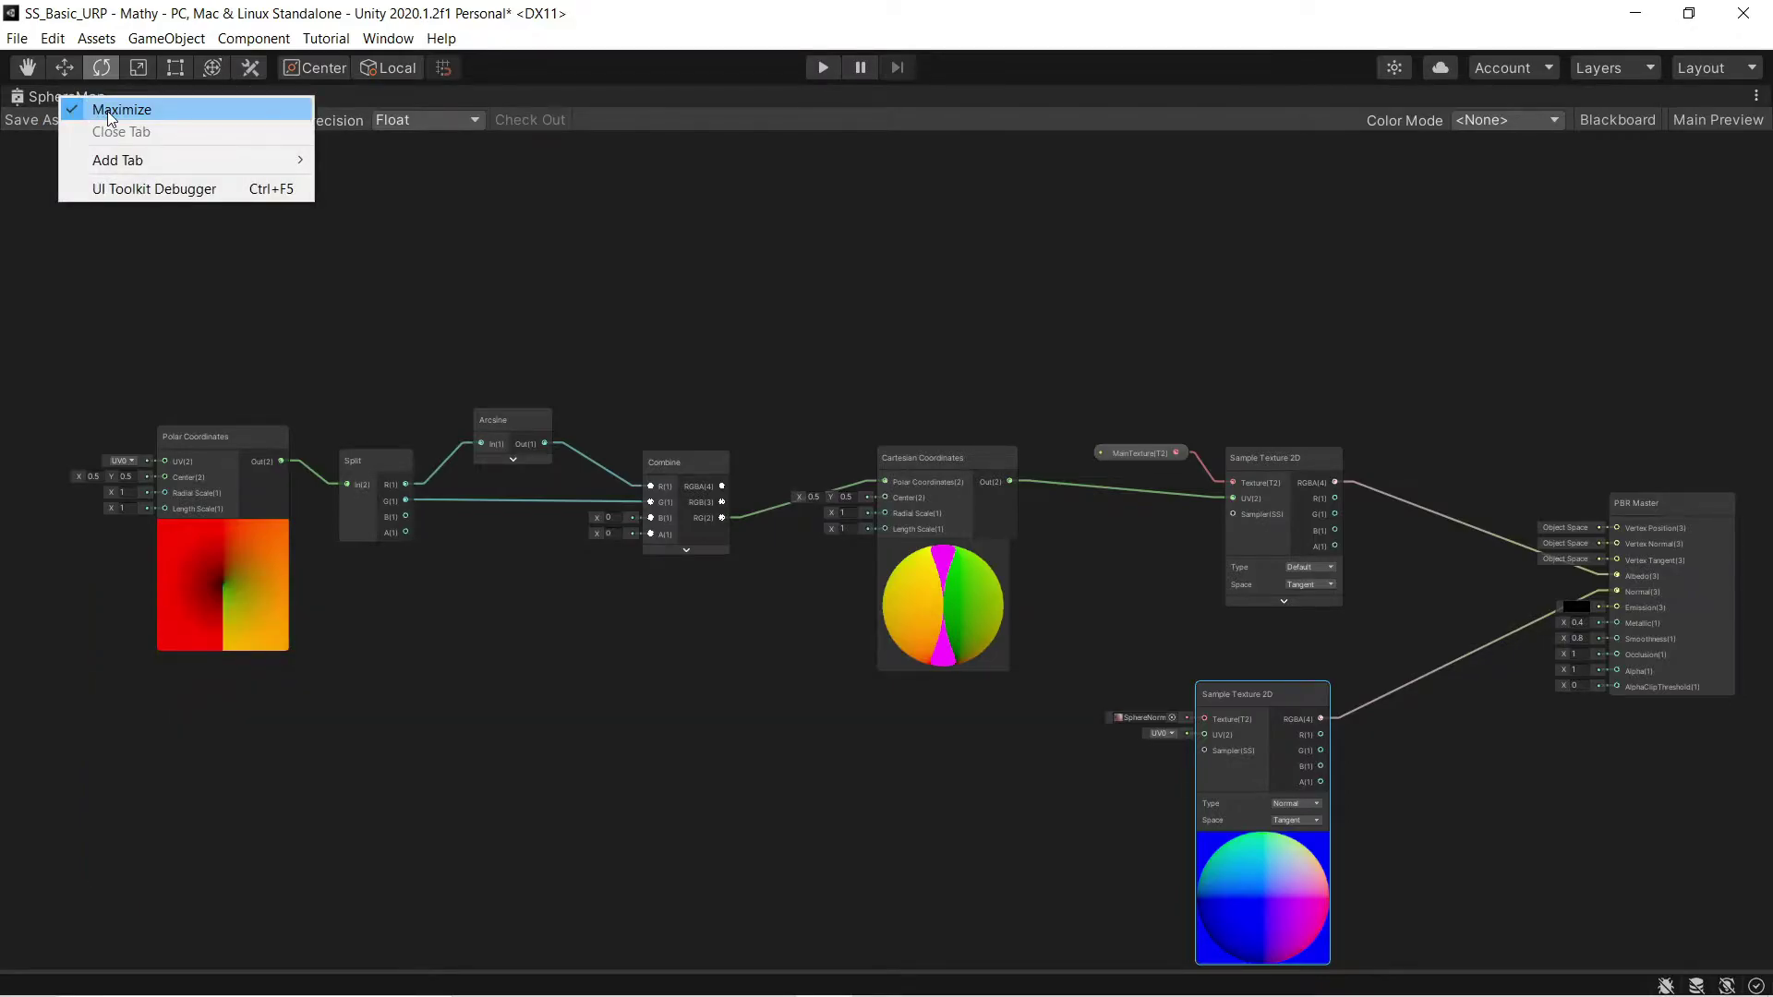
pyautogui.click(109, 111)
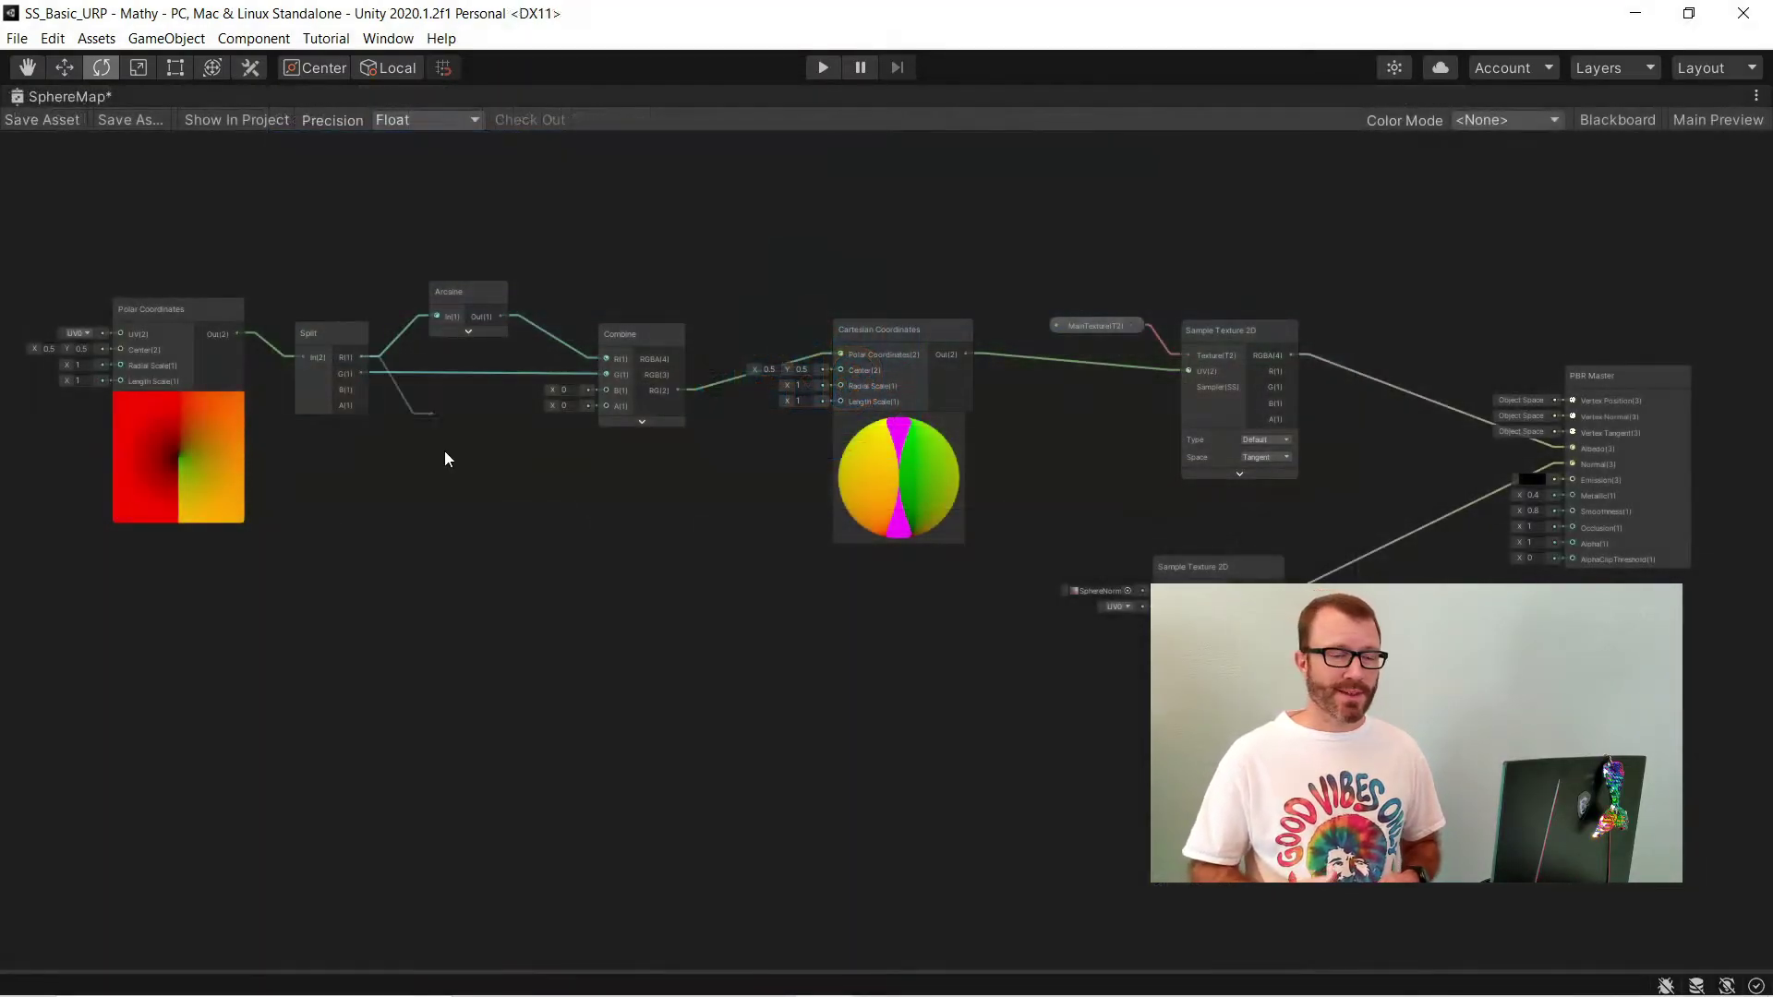
# - Route the Split node's R output through a new One Minus node into the PBR Master's Alpha input
pyautogui.moveTo(445, 459); pyautogui.dragTo(449, 593)
pyautogui.write('one')
pyautogui.press('Return')
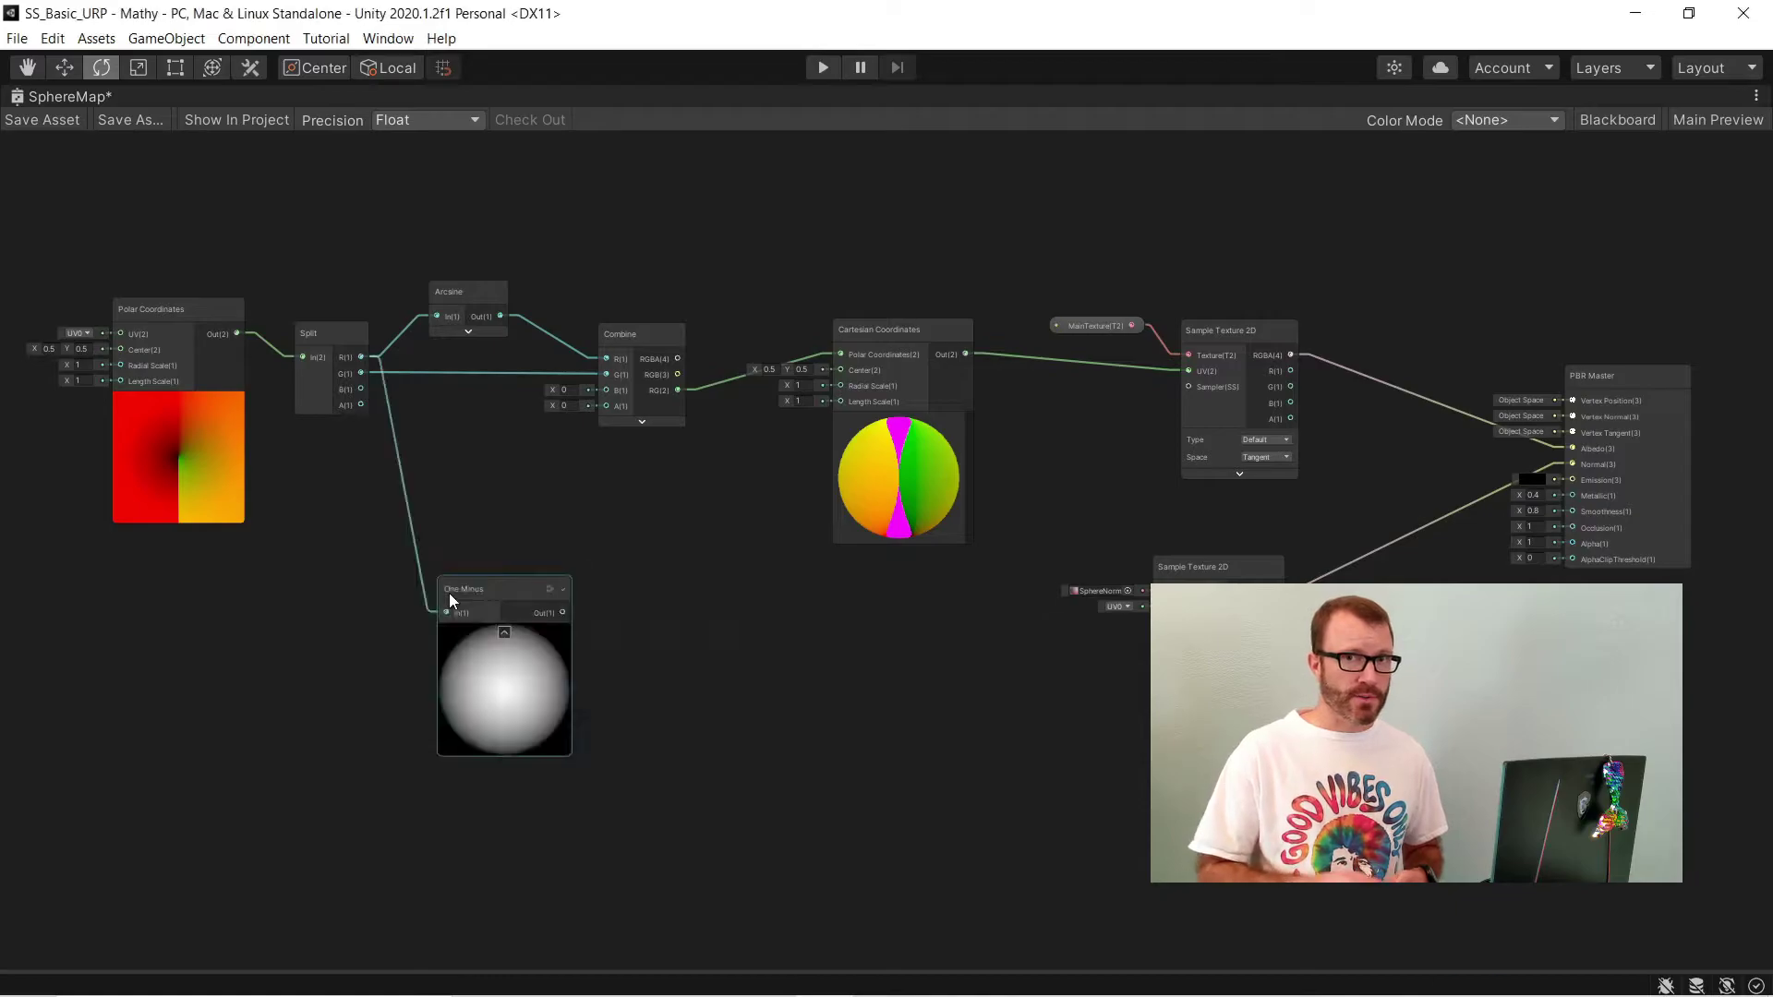
pyautogui.moveTo(560, 613); pyautogui.dragTo(1578, 541)
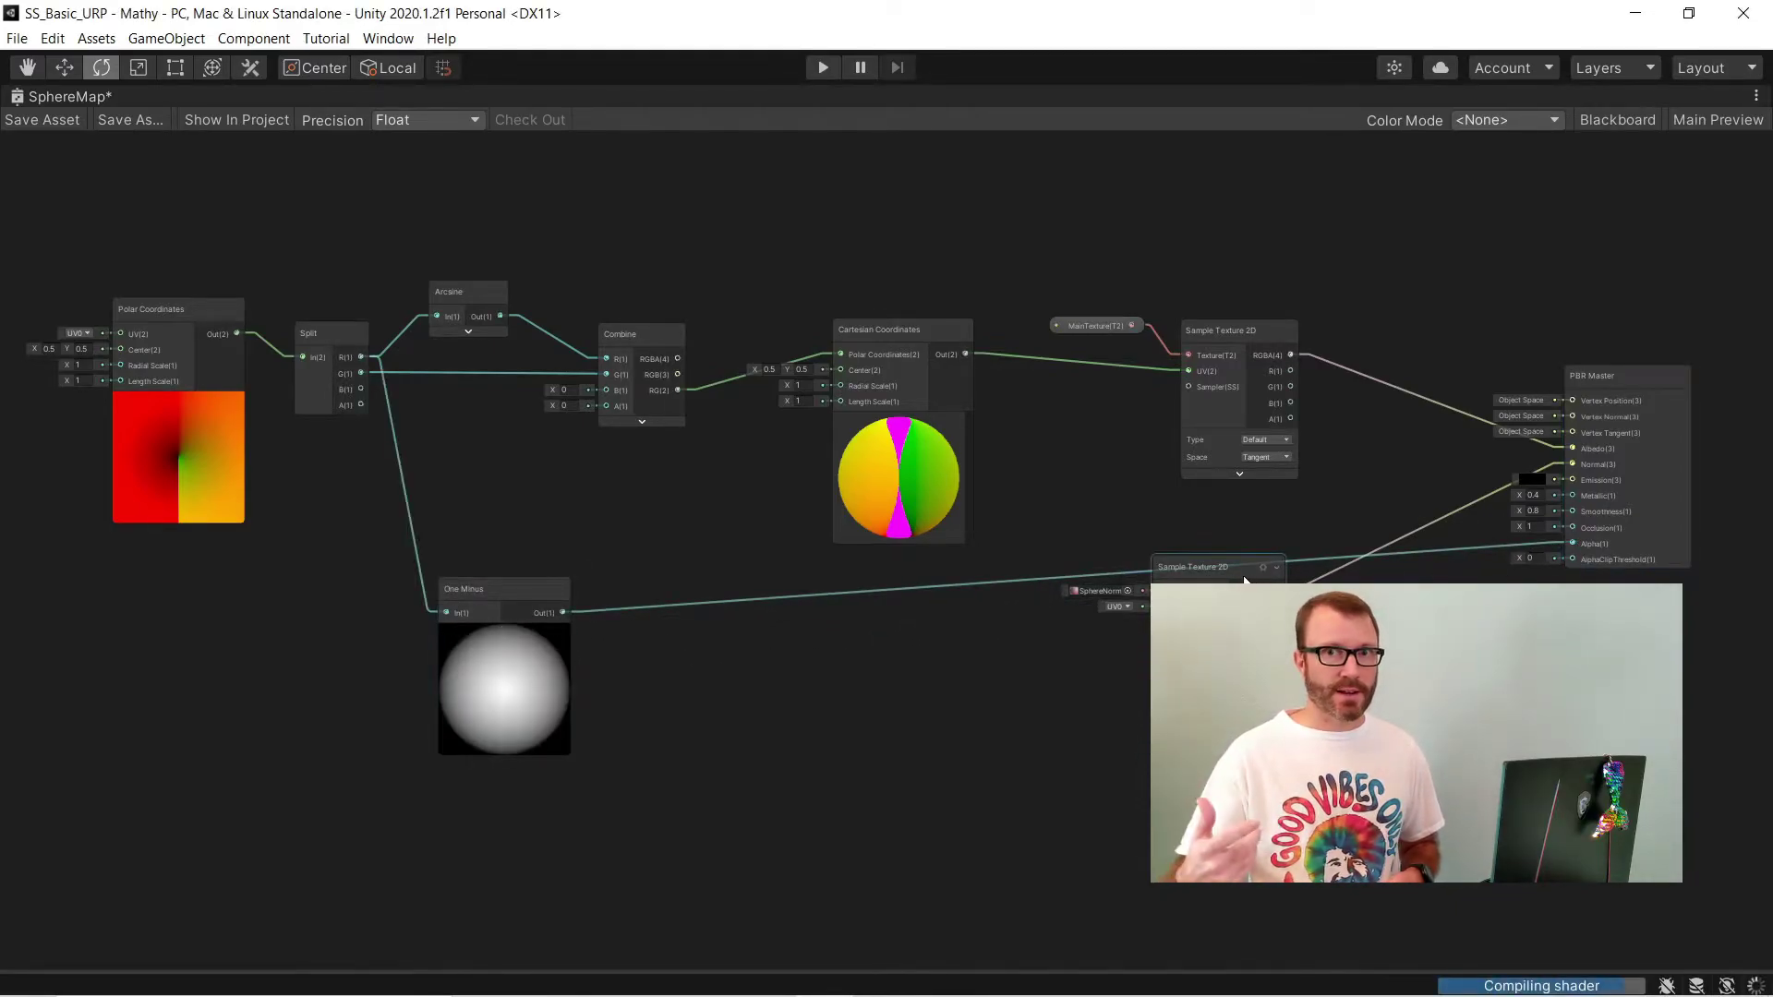
# - Move the normal texture sample lower, change the PBR Master's AlphaClipThreshold, then save the graph and restore its docked window
pyautogui.moveTo(1219, 567); pyautogui.dragTo(1245, 641)
pyautogui.click(1531, 559)
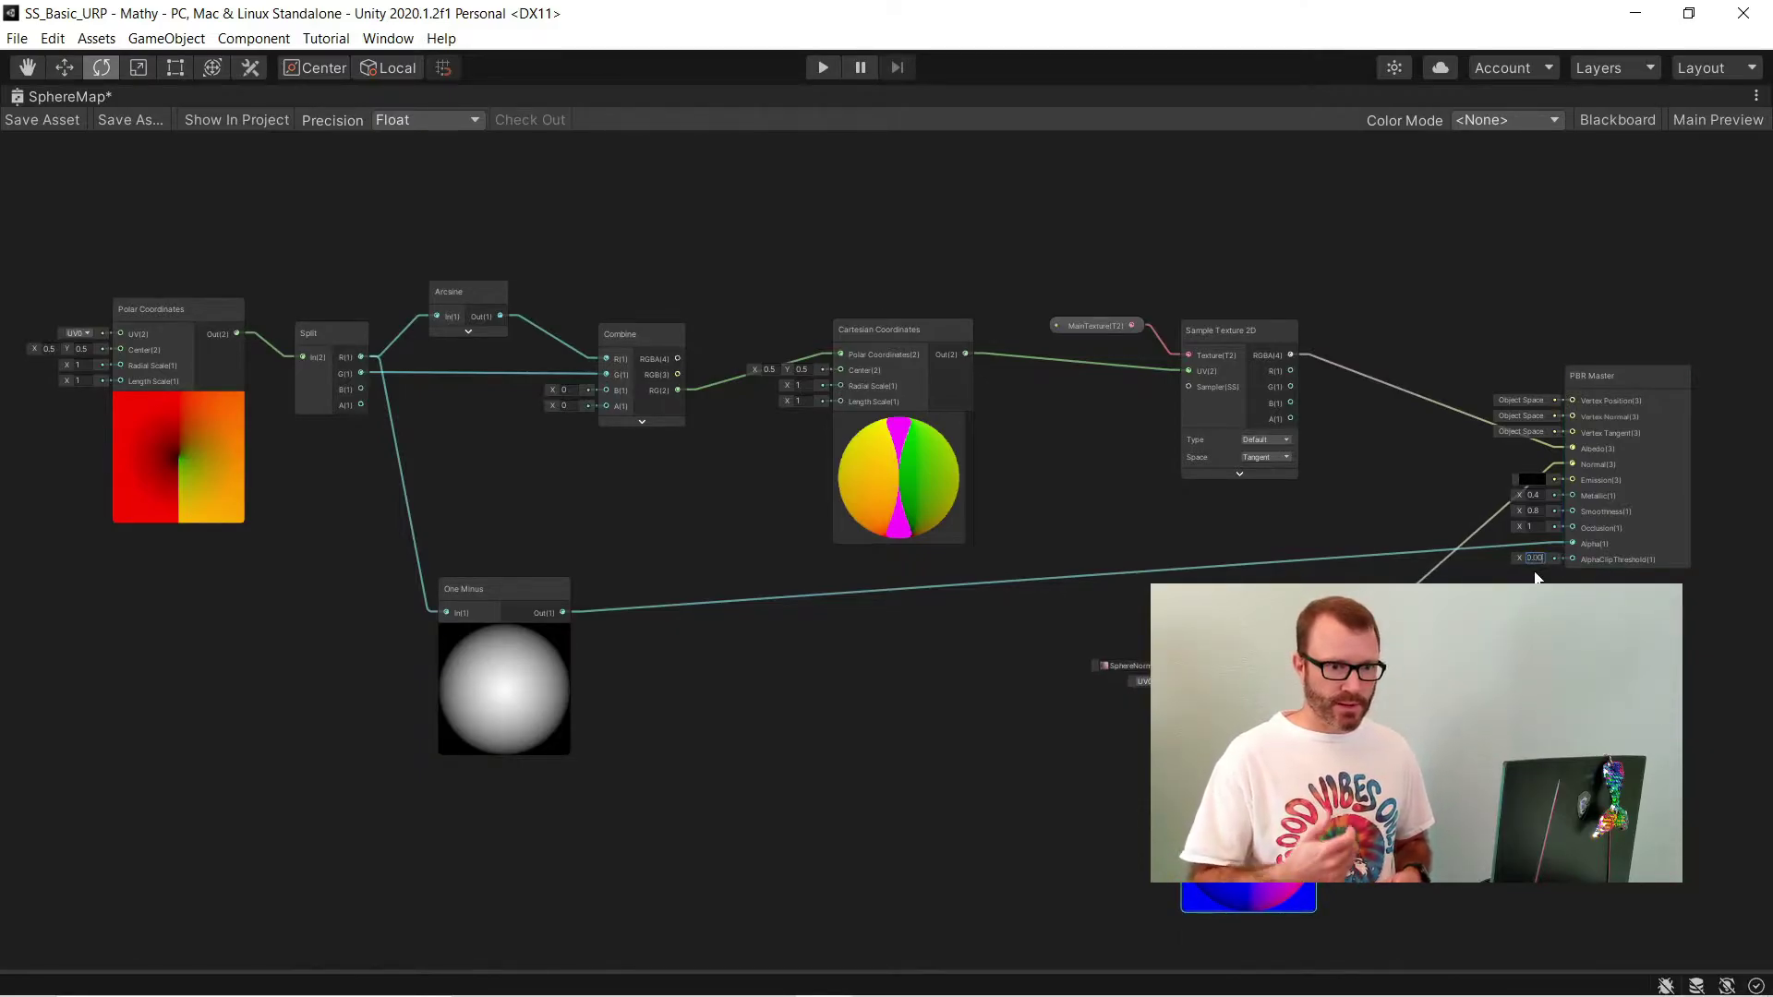
pyautogui.click(41, 120)
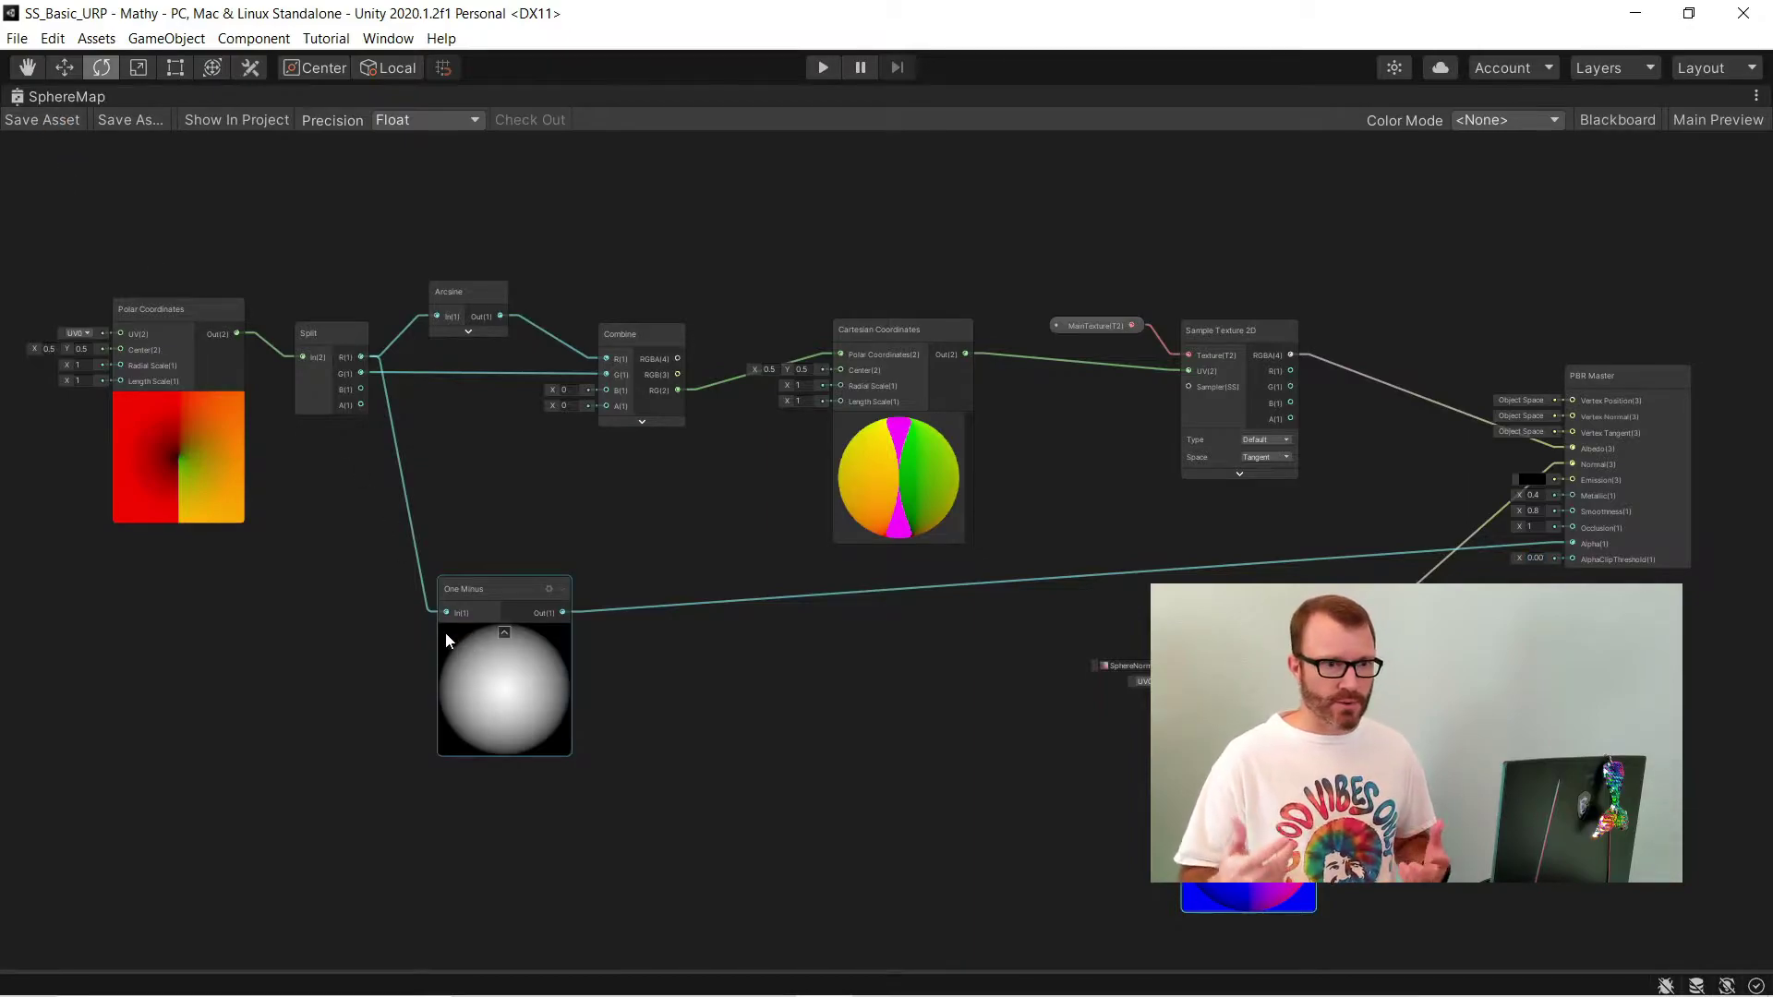
pyautogui.rightClick(69, 95)
pyautogui.click(96, 109)
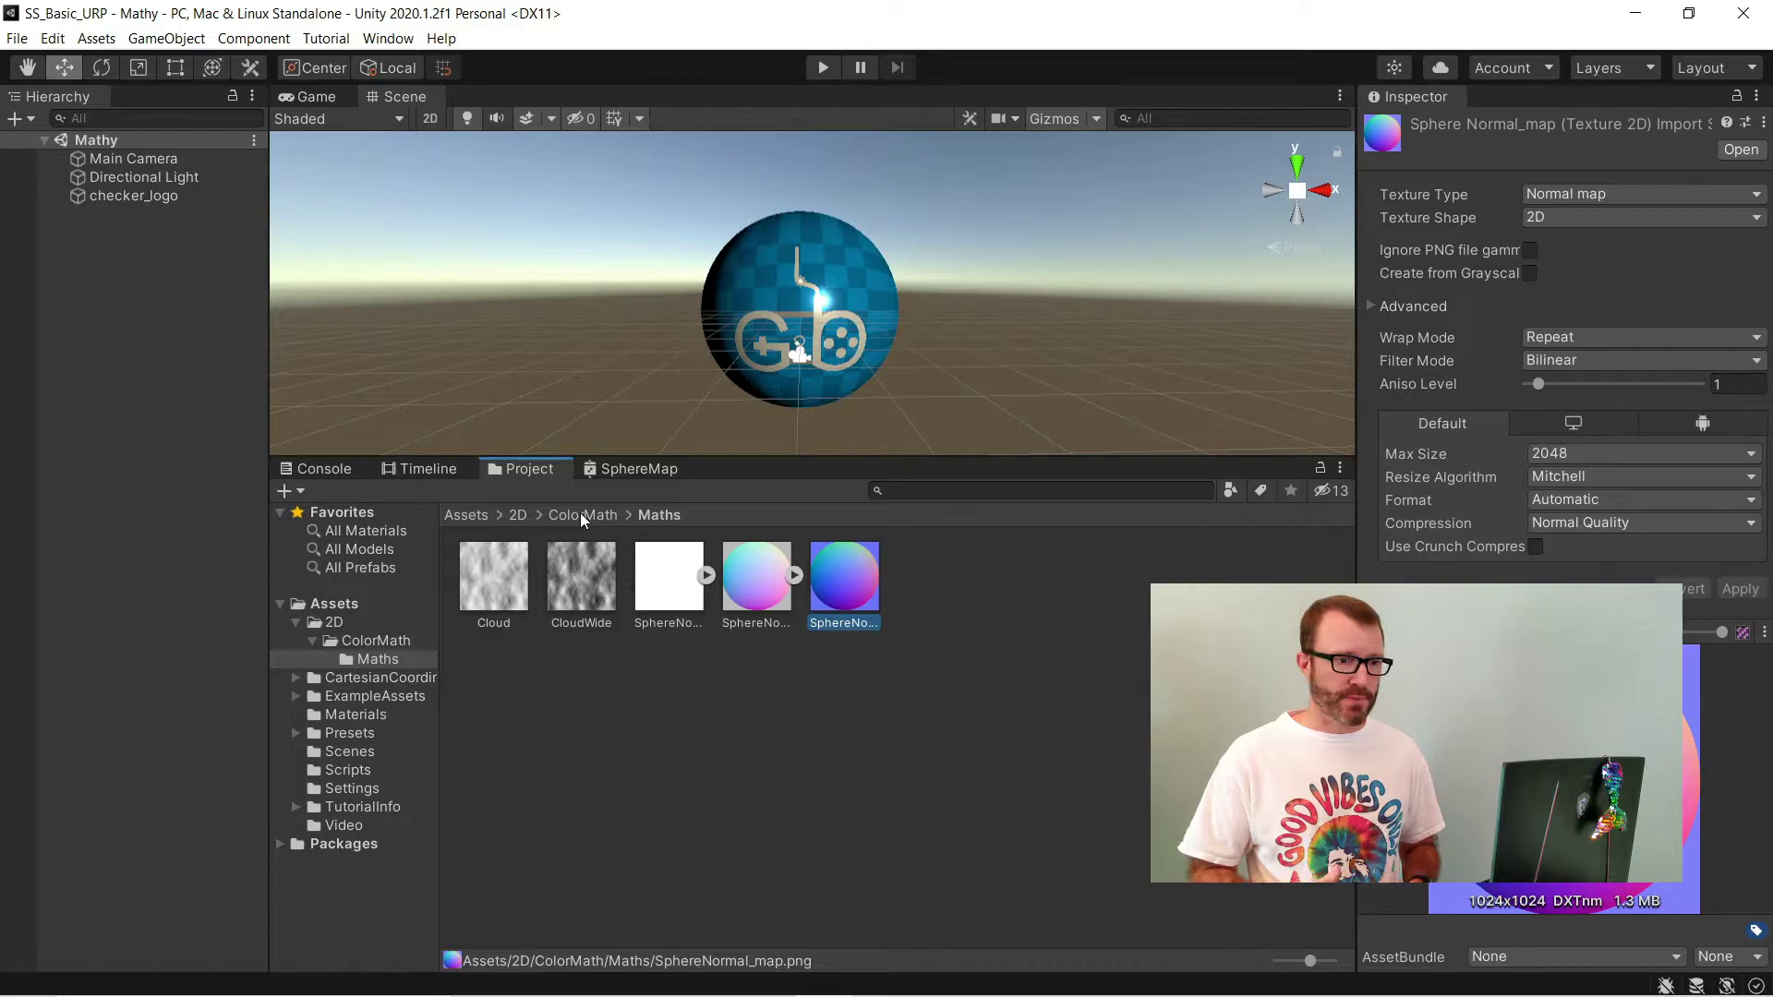
# - Duplicate the checker_logo texture in the ColorMath project folder
pyautogui.click(580, 515)
pyautogui.click(600, 612)
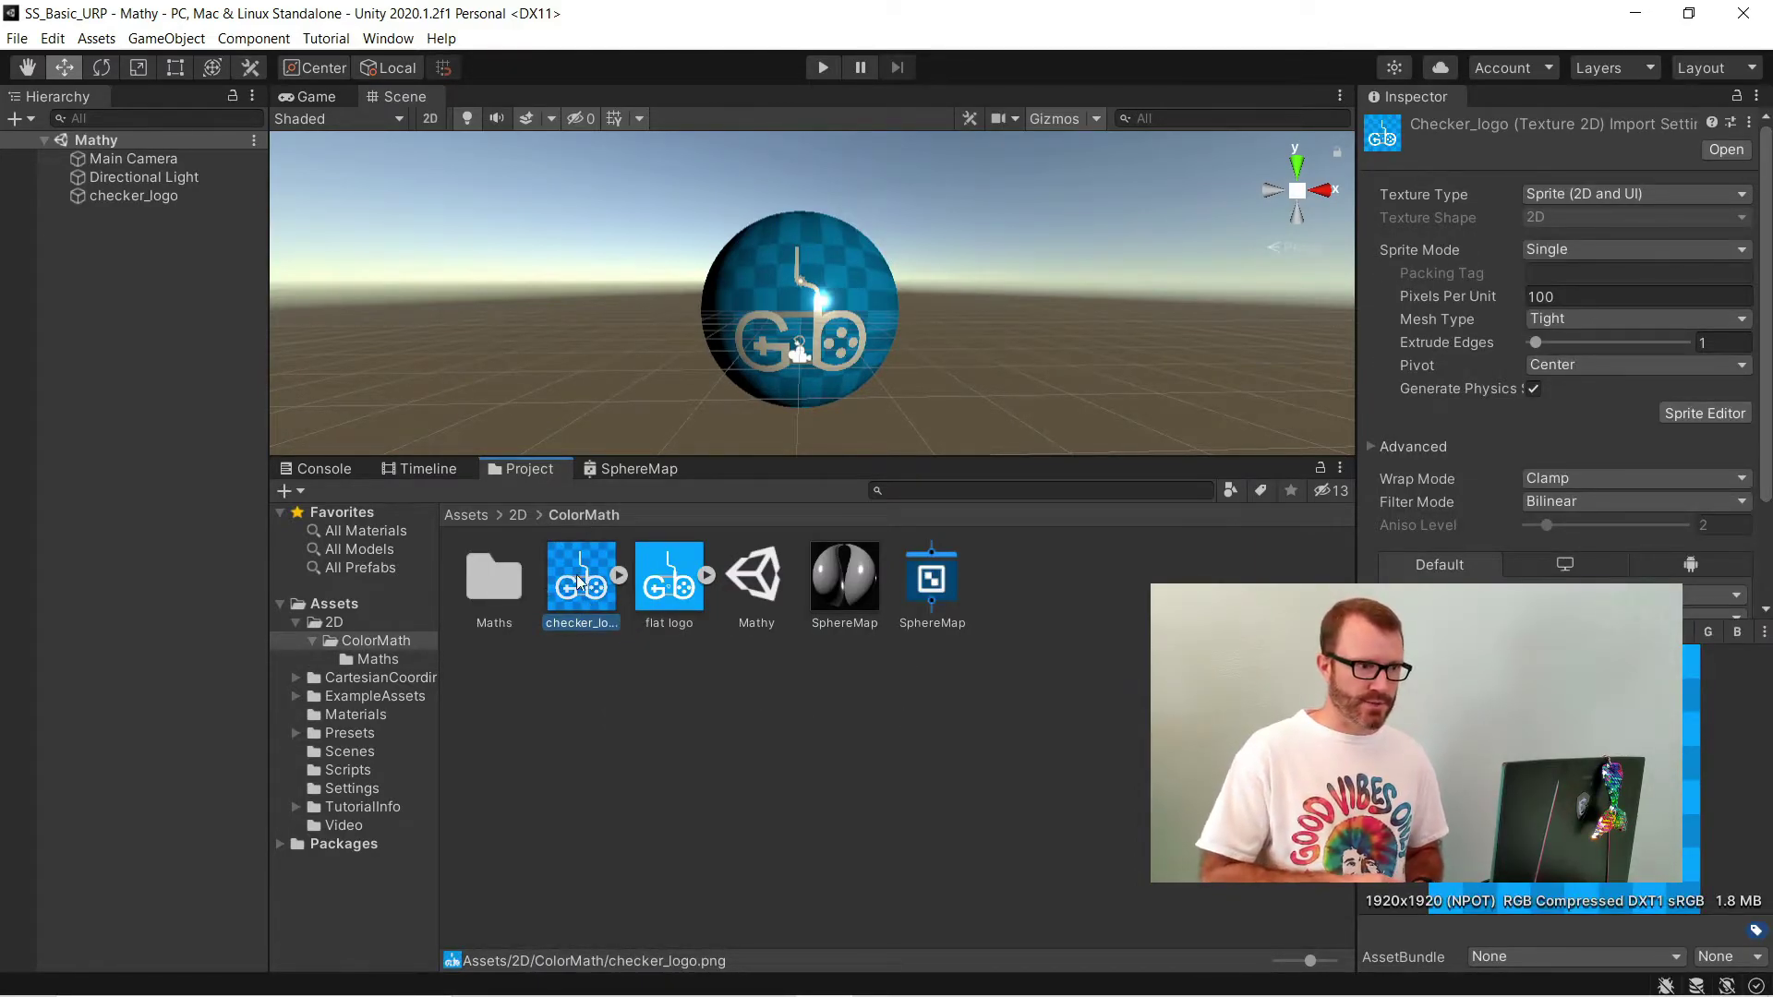
pyautogui.rightClick(617, 621)
pyautogui.click(53, 38)
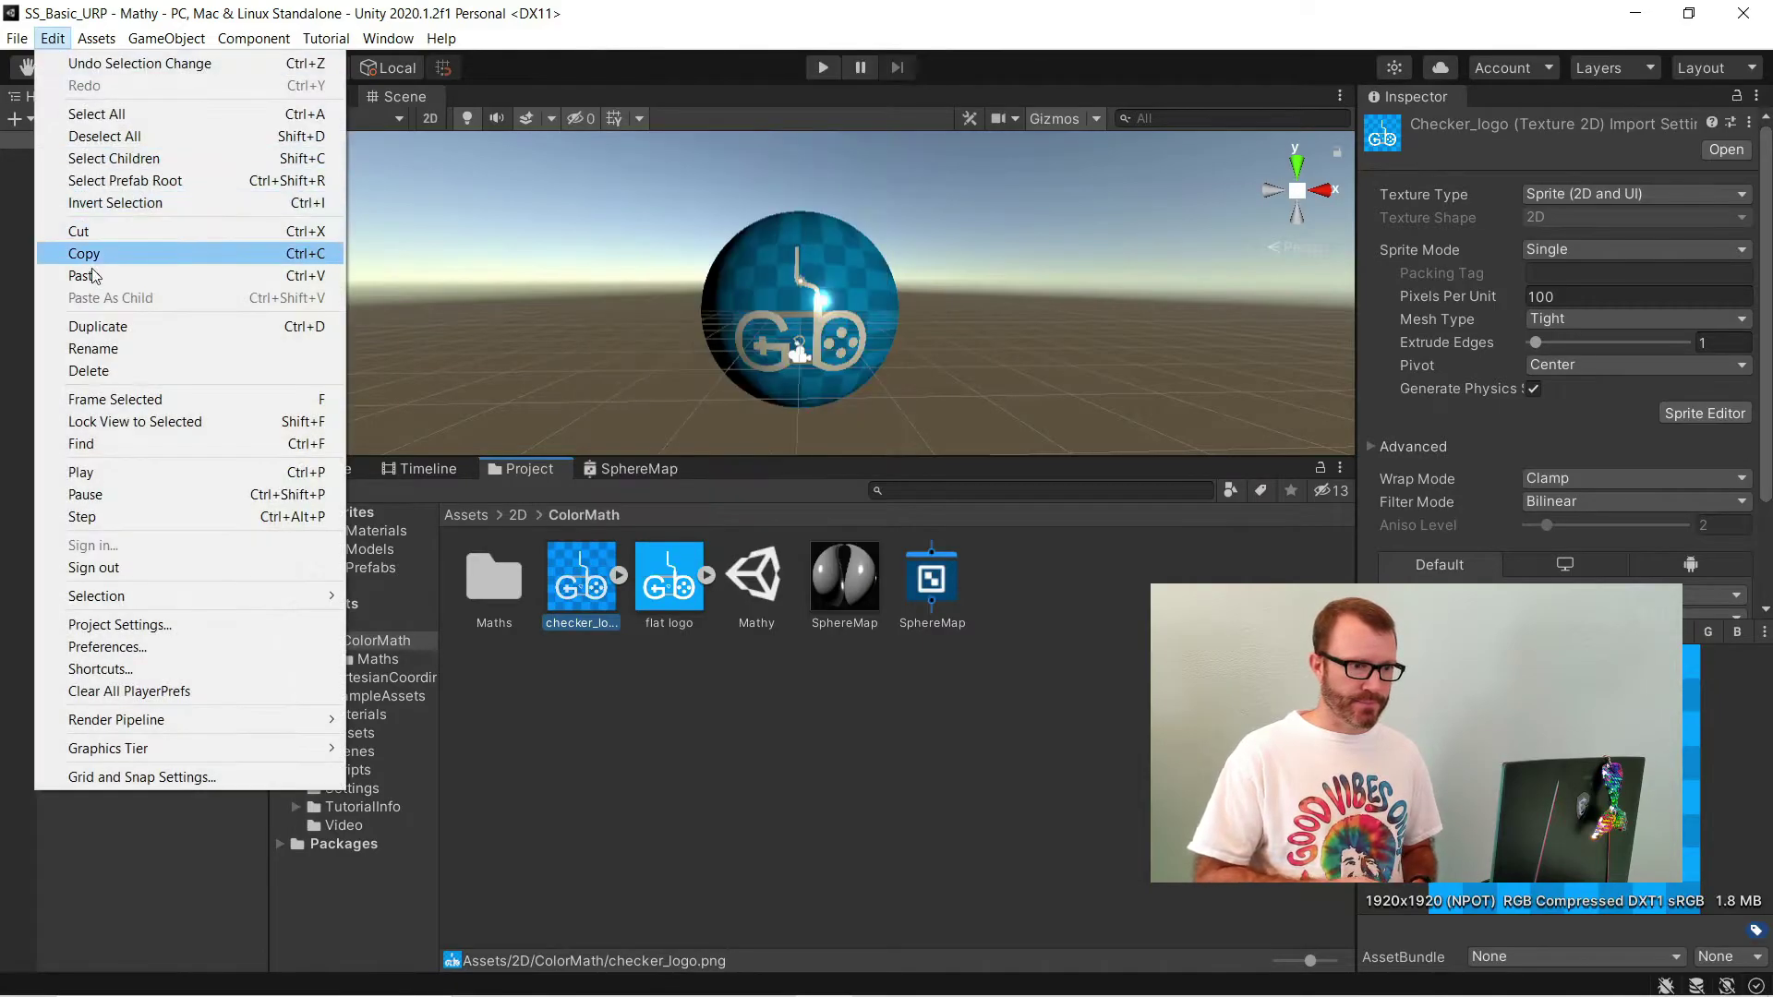
pyautogui.press('Escape')
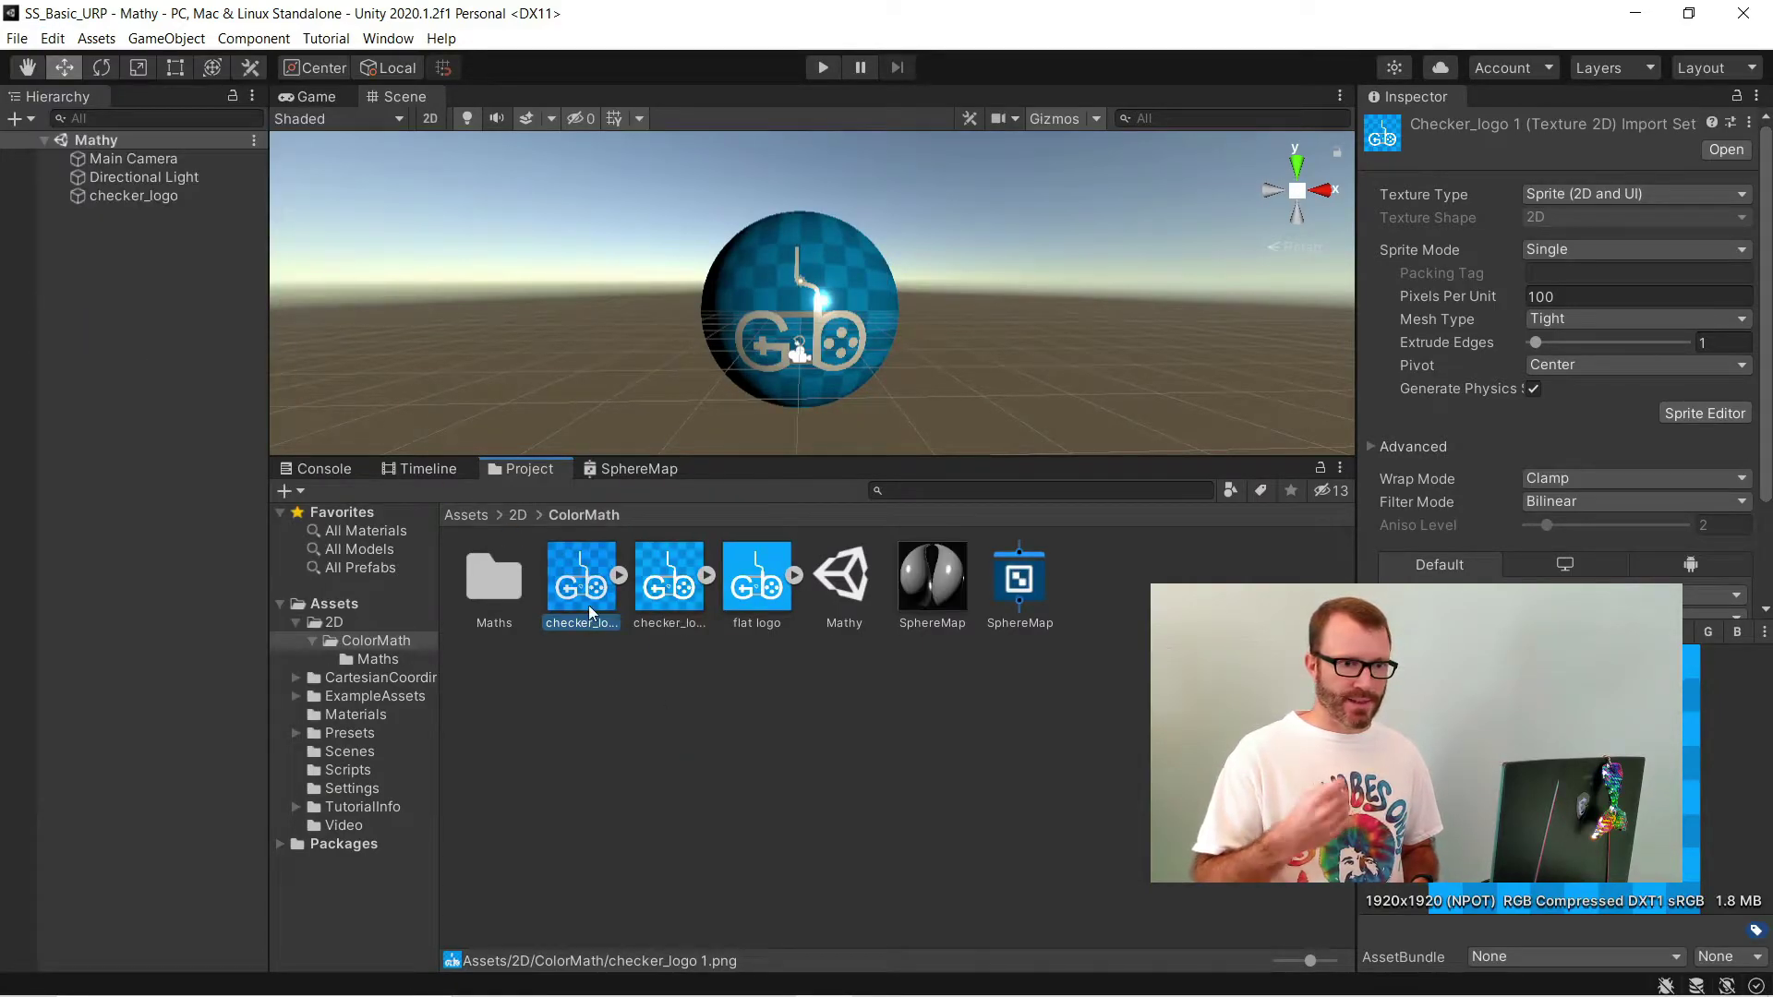
# - Set the checker_logo 1 texture type to Normal map, enable Create from Grayscale, and apply the import settings
pyautogui.click(1635, 194)
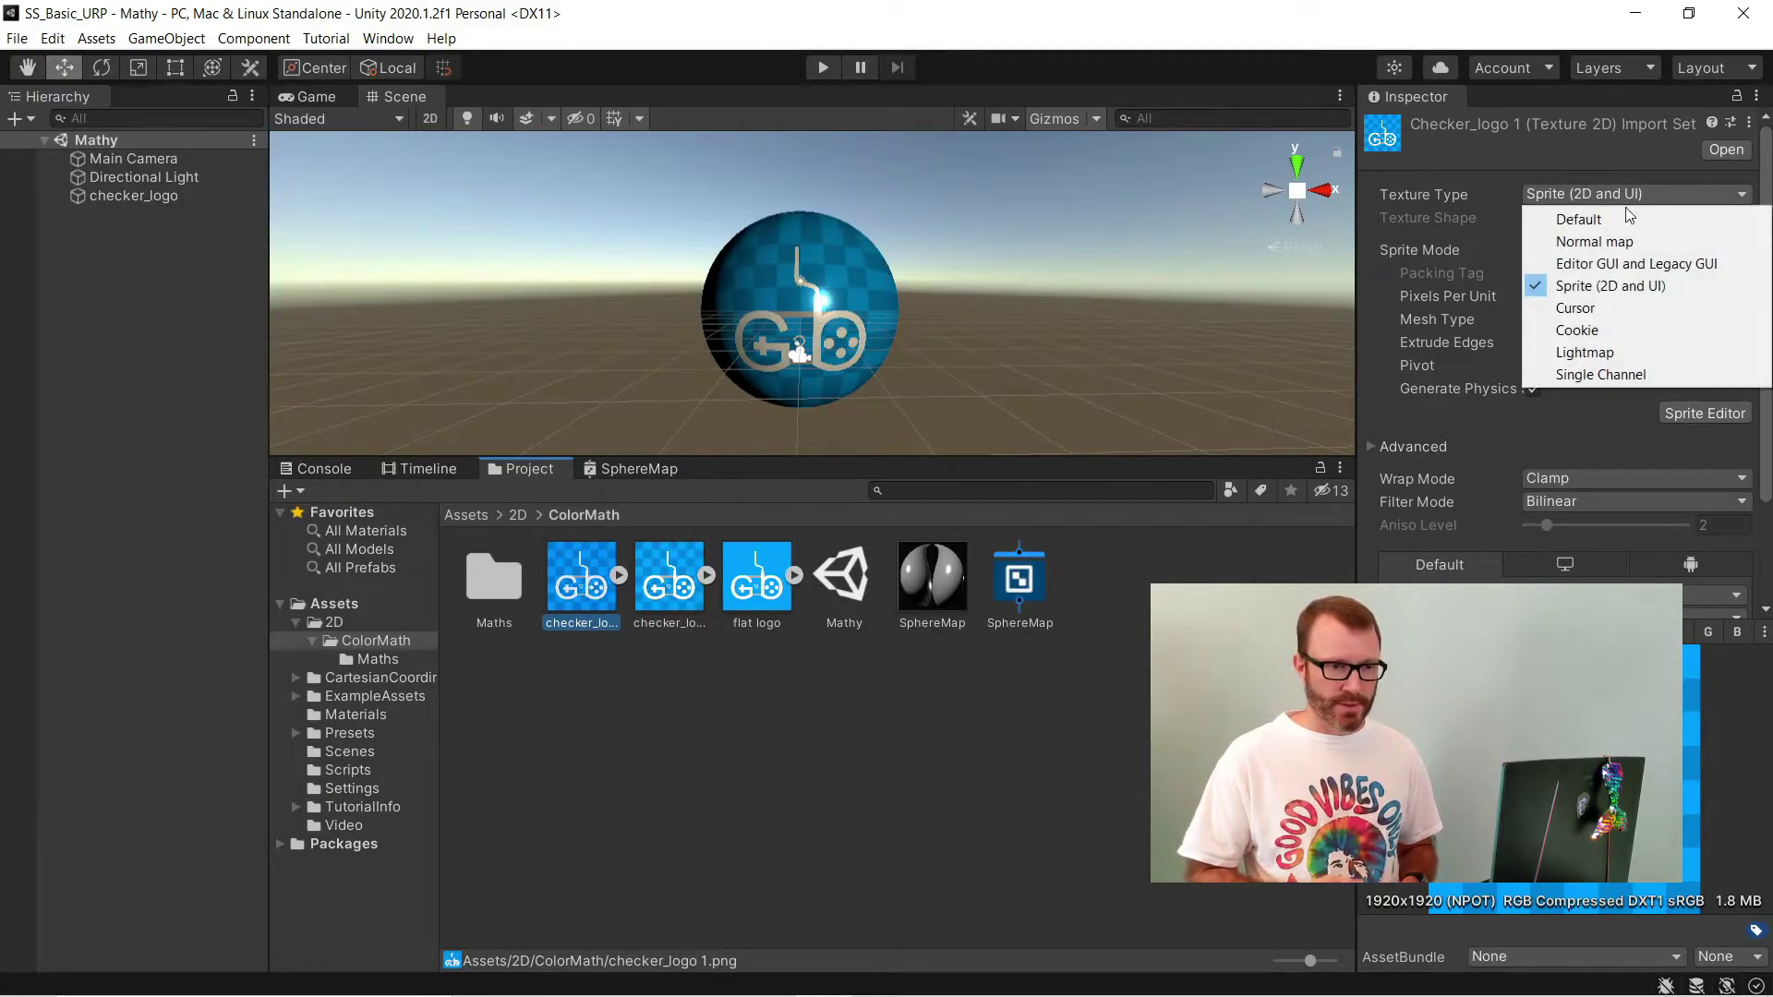
pyautogui.click(1575, 238)
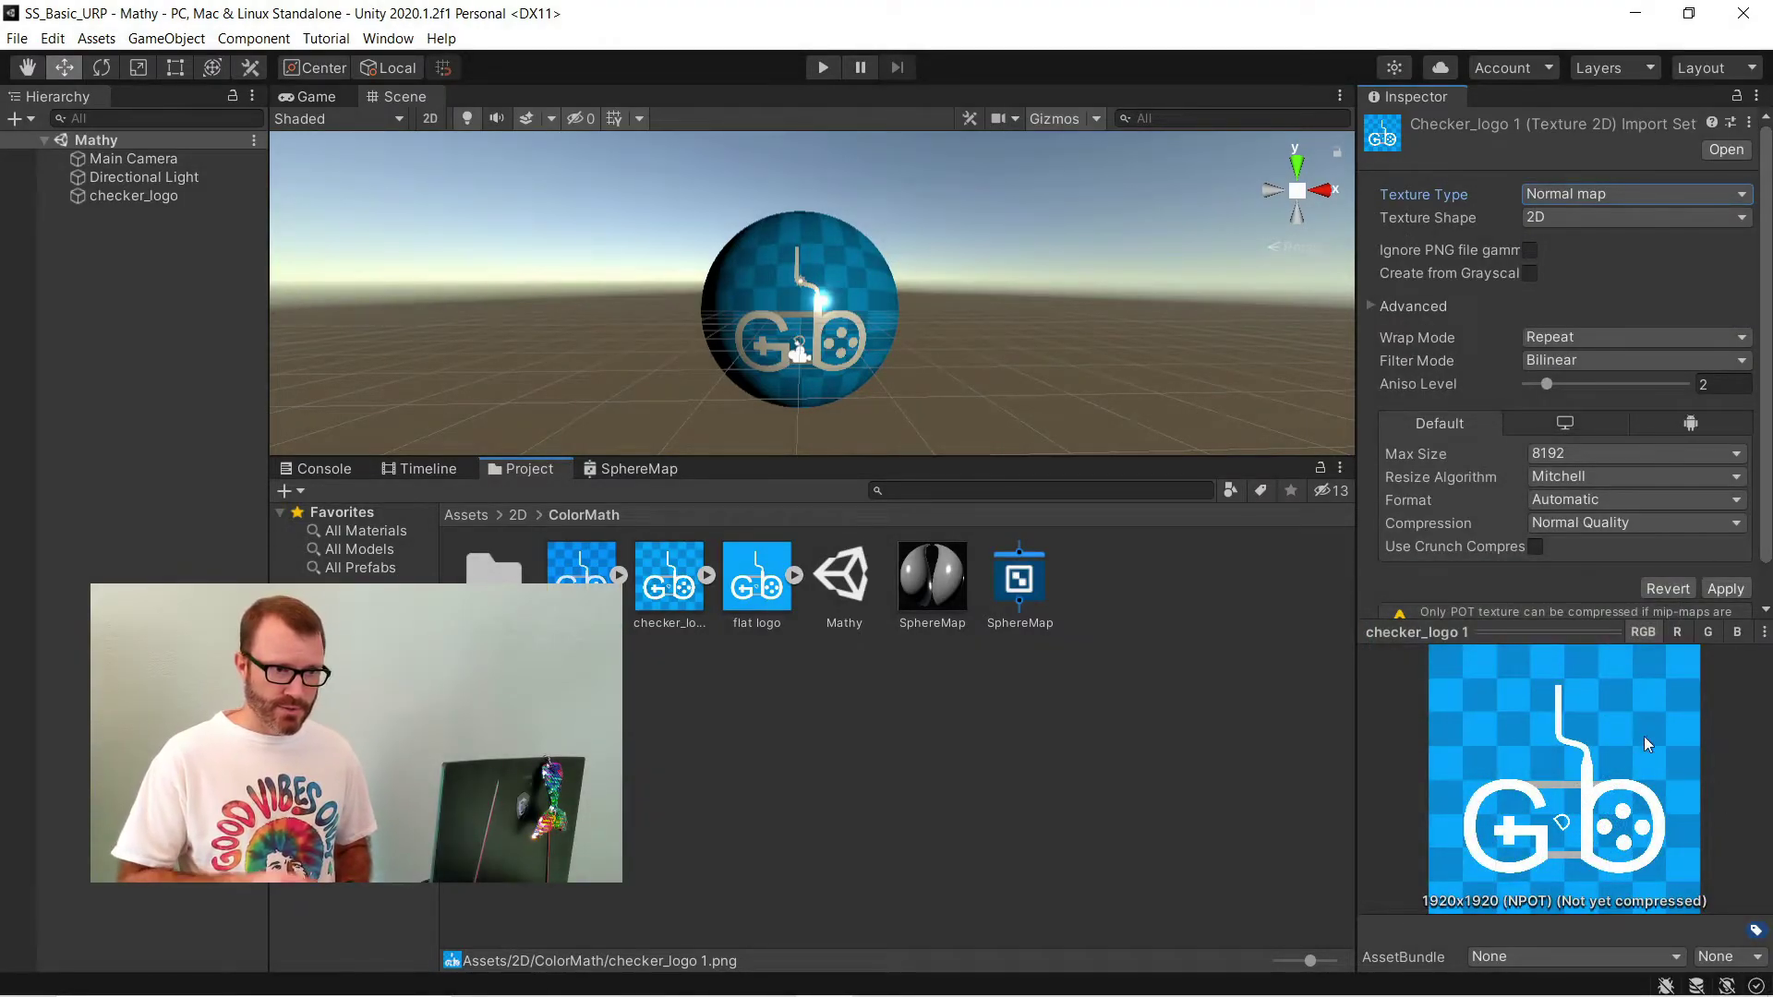
pyautogui.click(1531, 273)
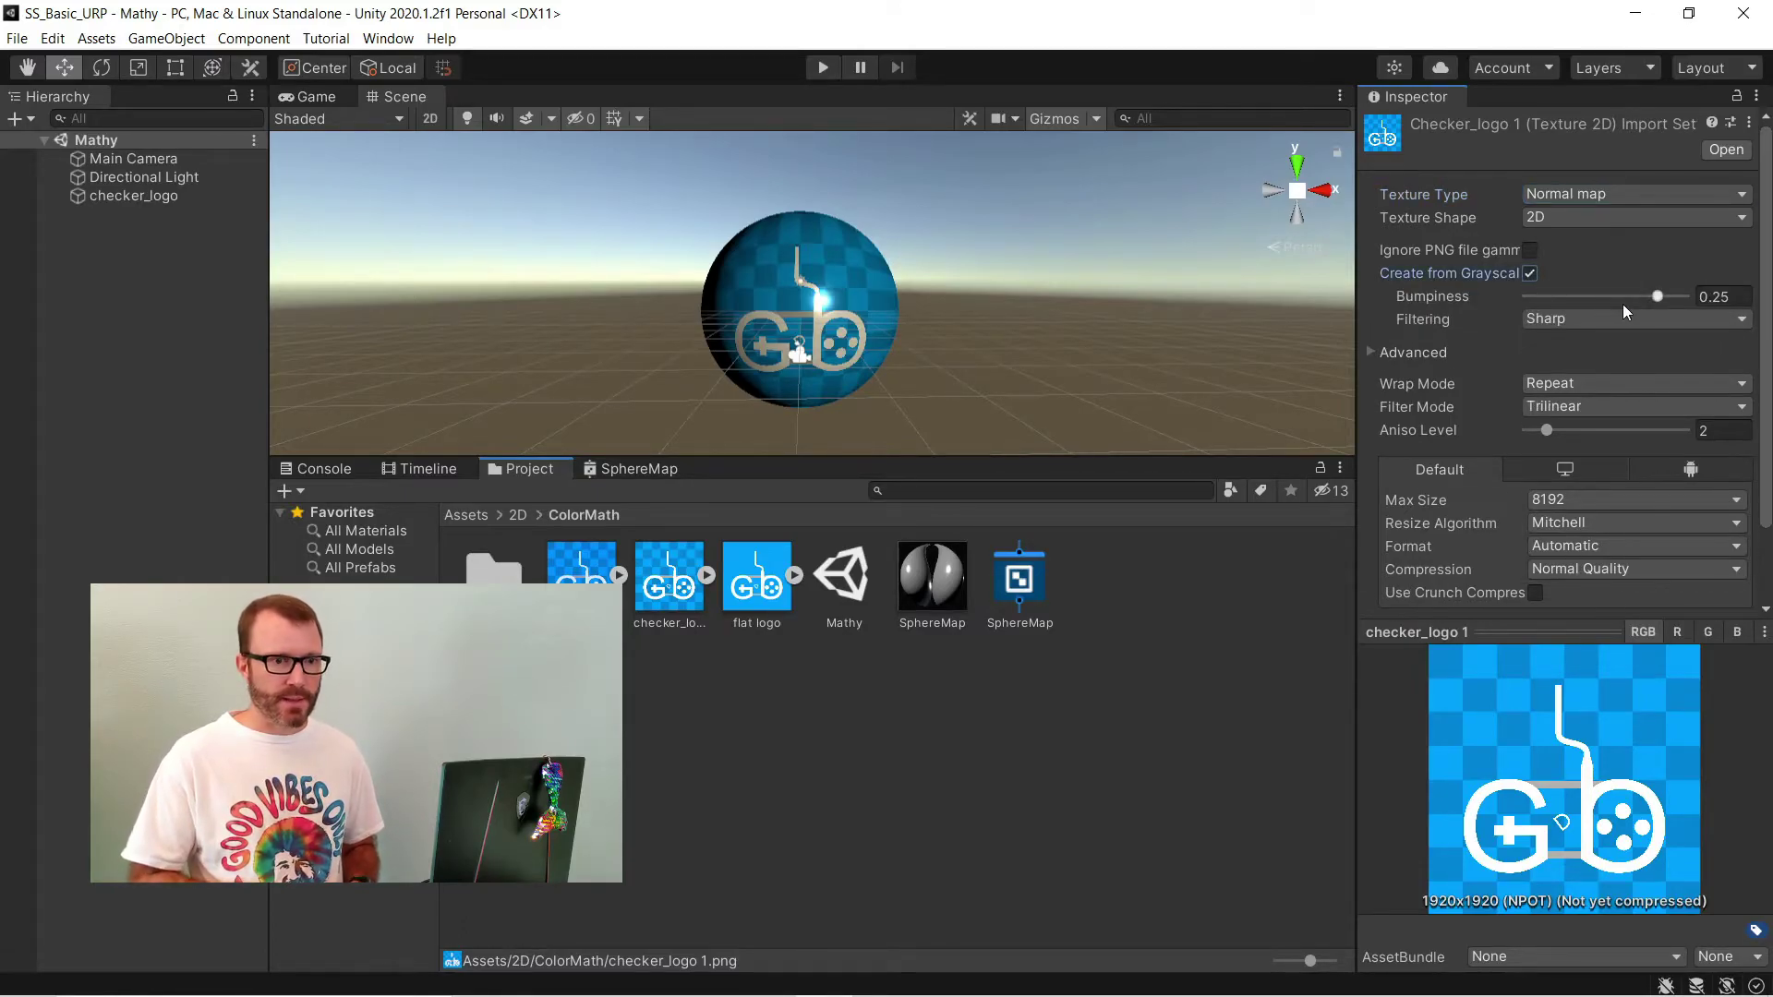
pyautogui.scroll(-3, 1686, 373)
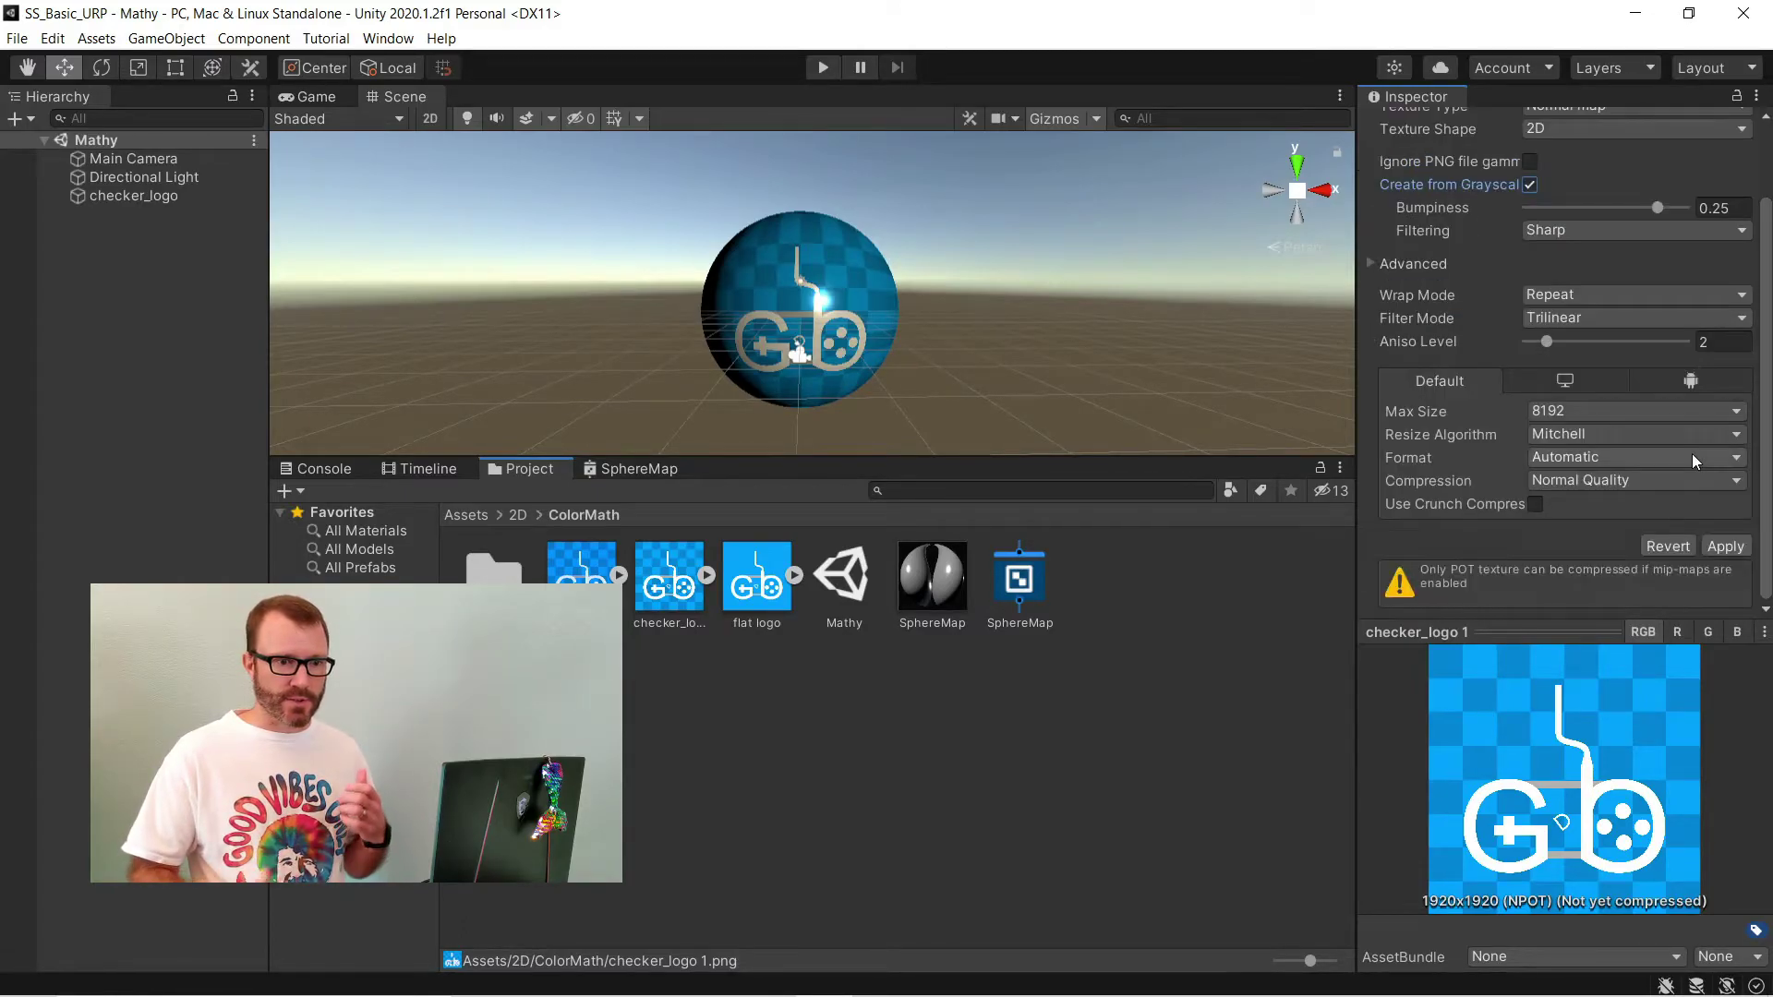
pyautogui.click(1721, 549)
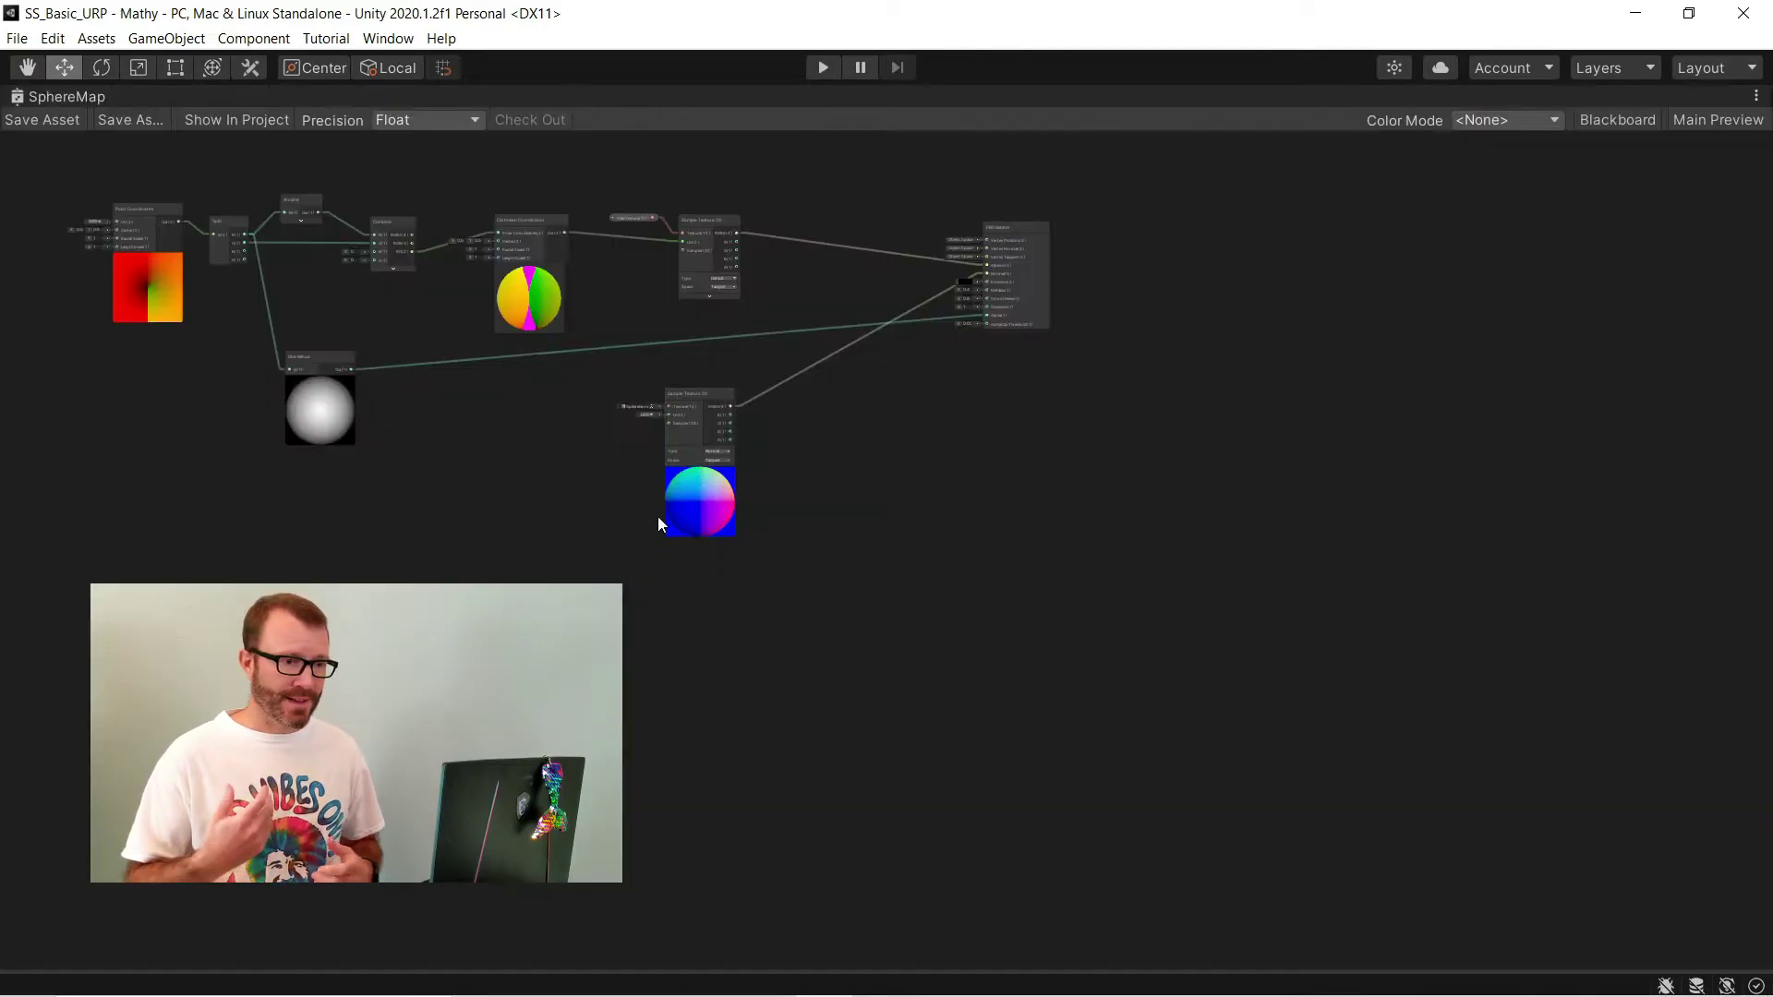
# - Duplicate the sphere normal's Sample Texture 2D node and assign the checker_logo 1 normal texture to the copy
pyautogui.scroll(5, 657, 515)
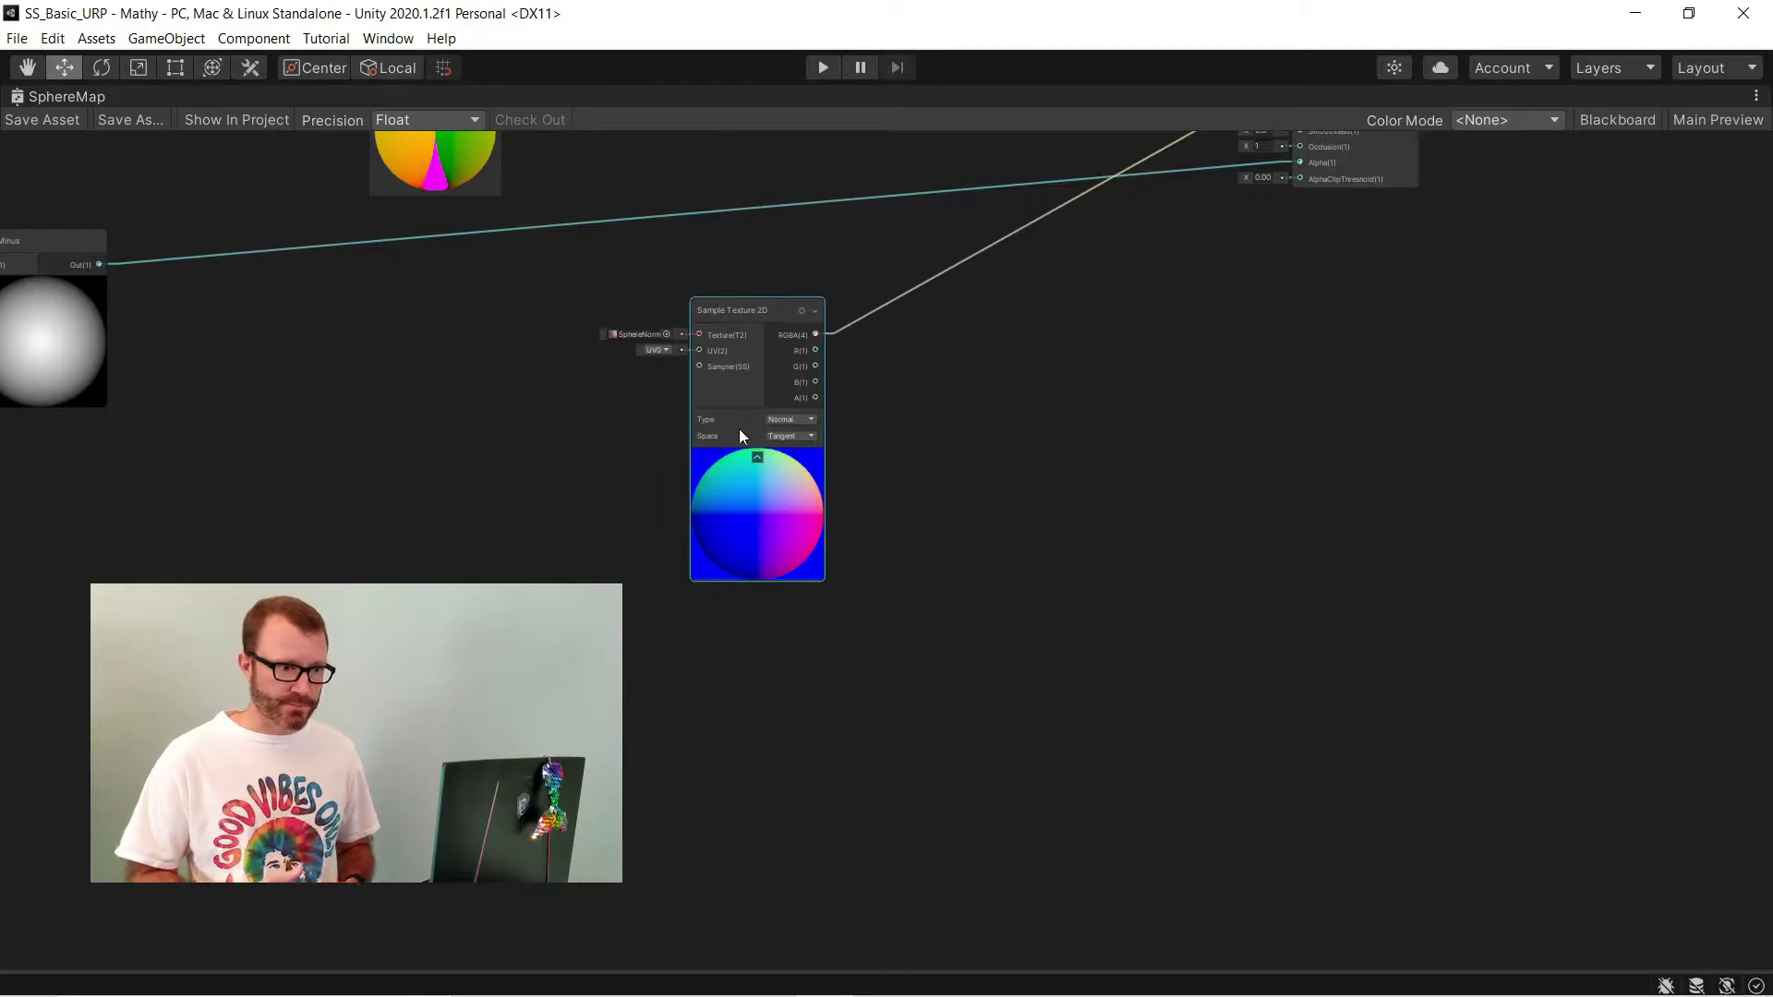
pyautogui.hotkey('ctrl', 'd')
pyautogui.moveTo(751, 360); pyautogui.dragTo(543, 416)
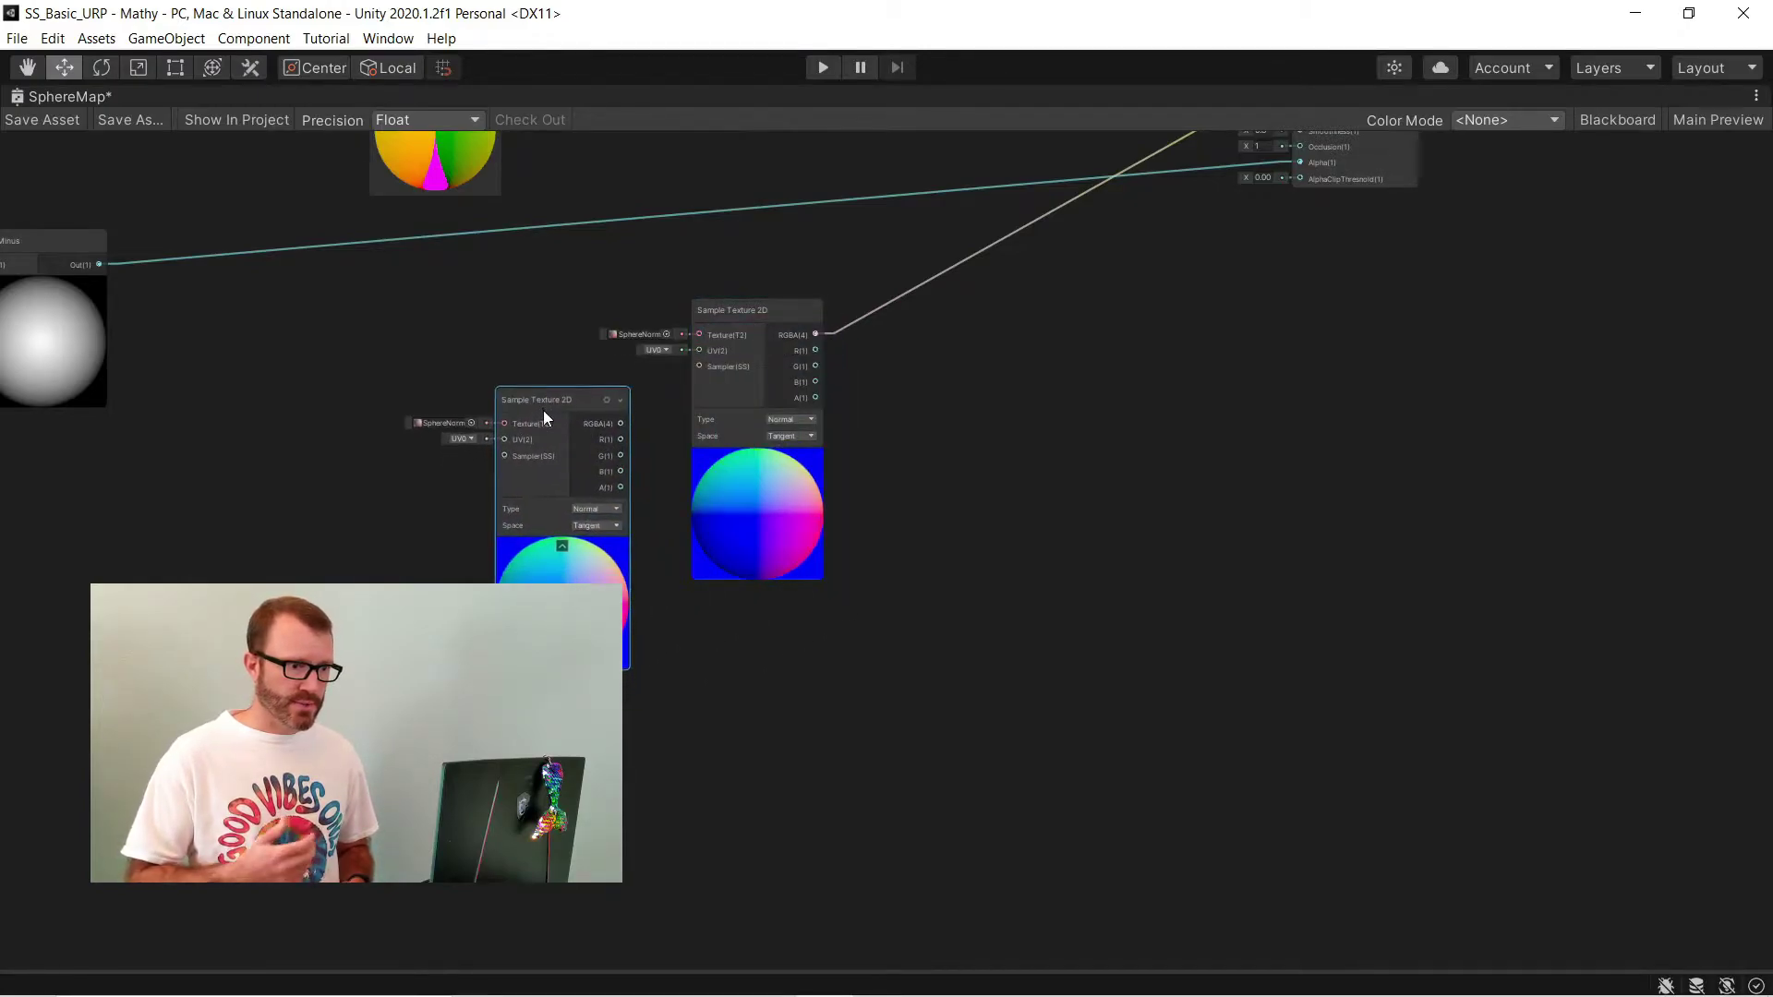
pyautogui.scroll(2, 471, 420)
pyautogui.click(471, 422)
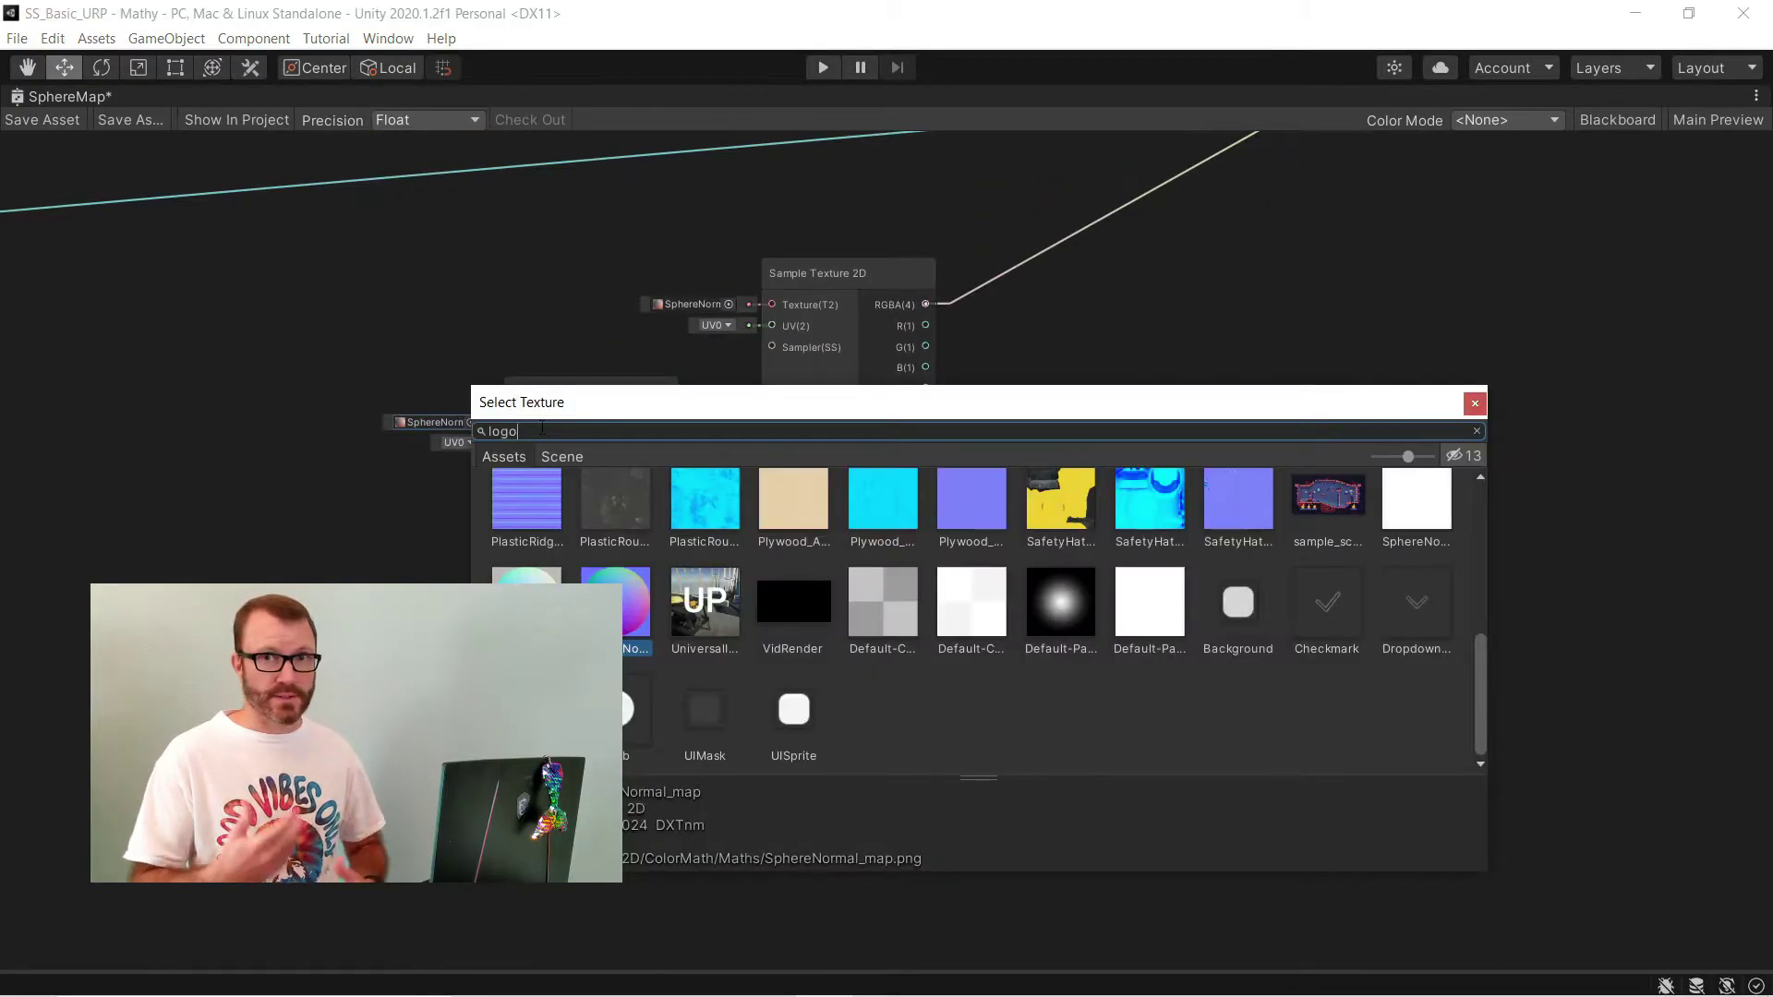
pyautogui.write('logo')
pyautogui.doubleClick(706, 514)
# - Place the checker_logo 1 sample below the sphere normal sample and collapse both node previews
pyautogui.moveTo(602, 432); pyautogui.dragTo(794, 516)
pyautogui.click(846, 462)
pyautogui.click(614, 611)
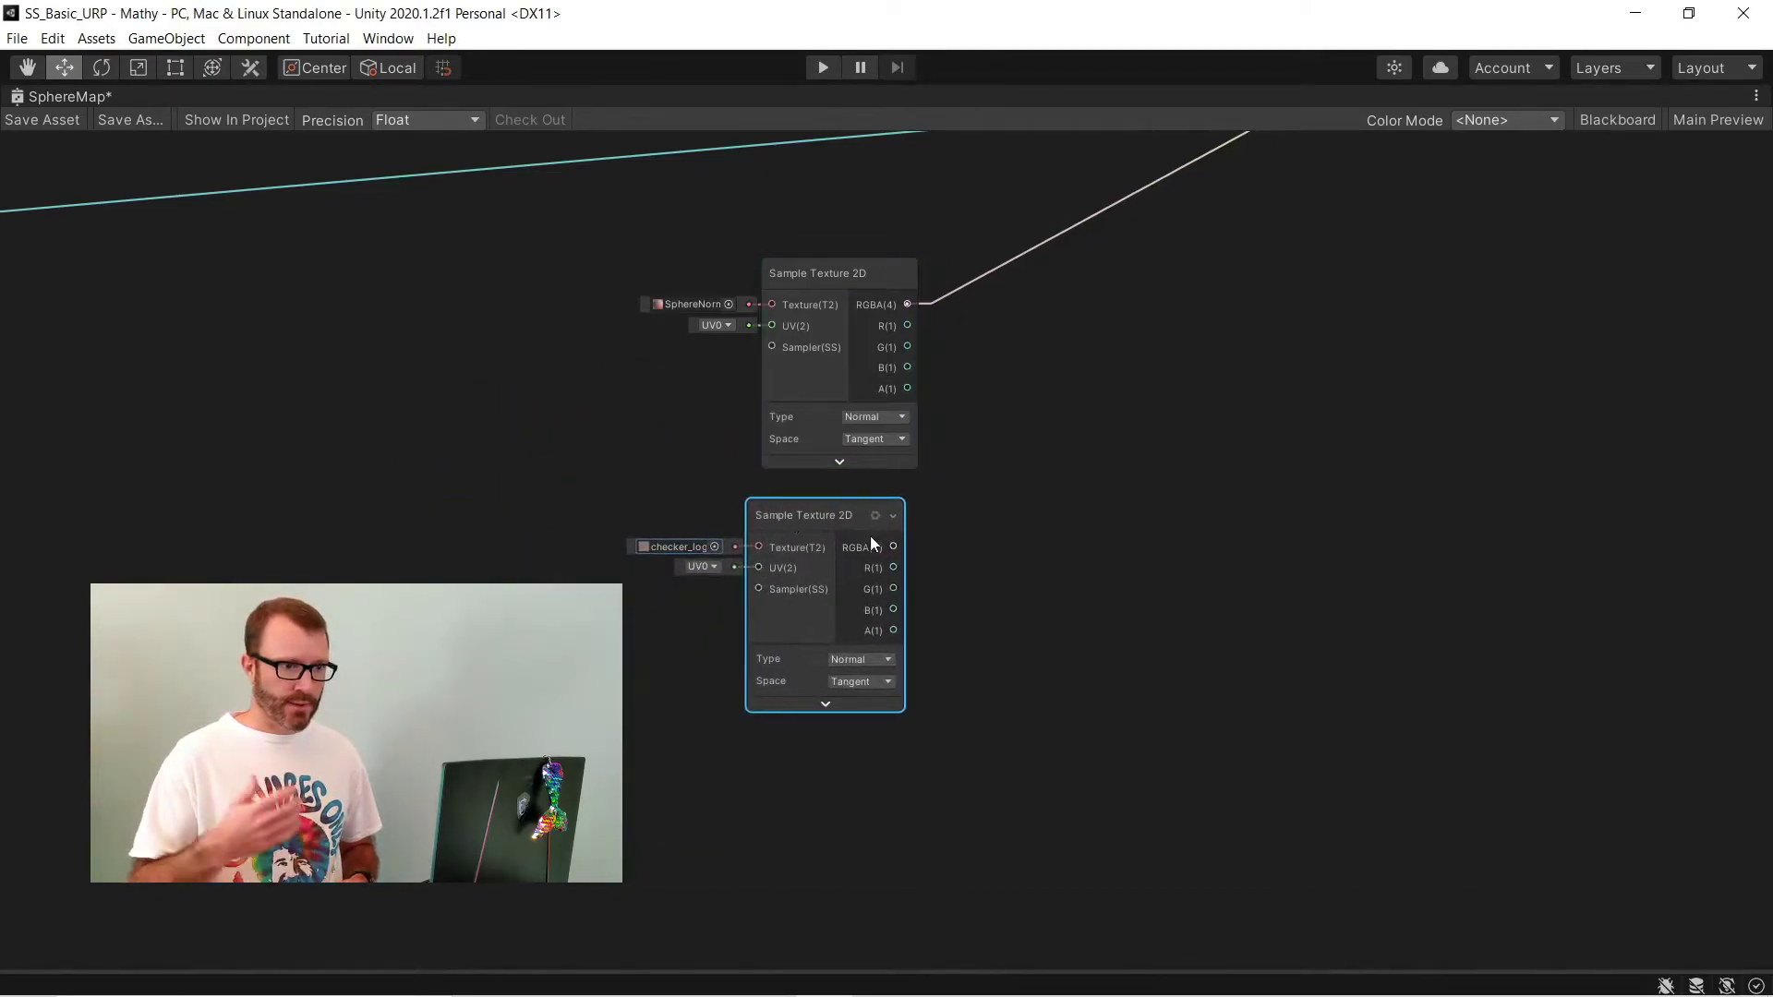
# - Feed the sphere normal sample into input A and the checker_logo 1 sample into input B of a new Normal Blend node
pyautogui.moveTo(908, 304); pyautogui.dragTo(1014, 344)
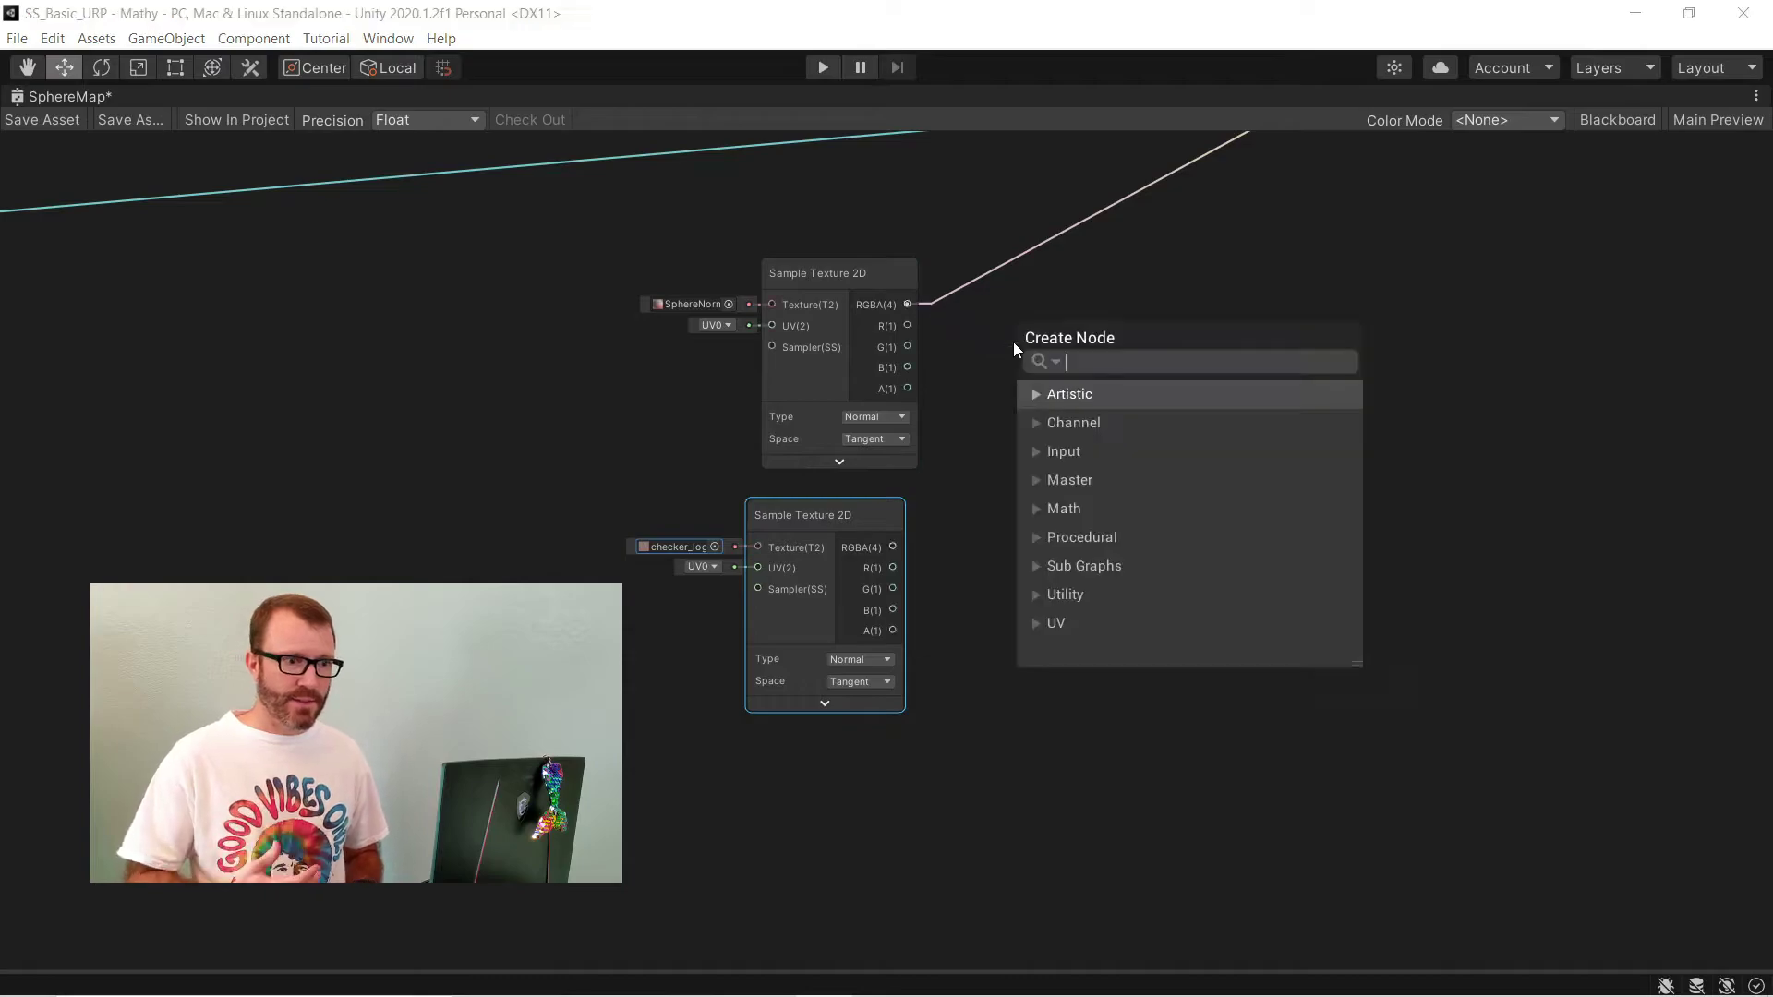
pyautogui.write('blend')
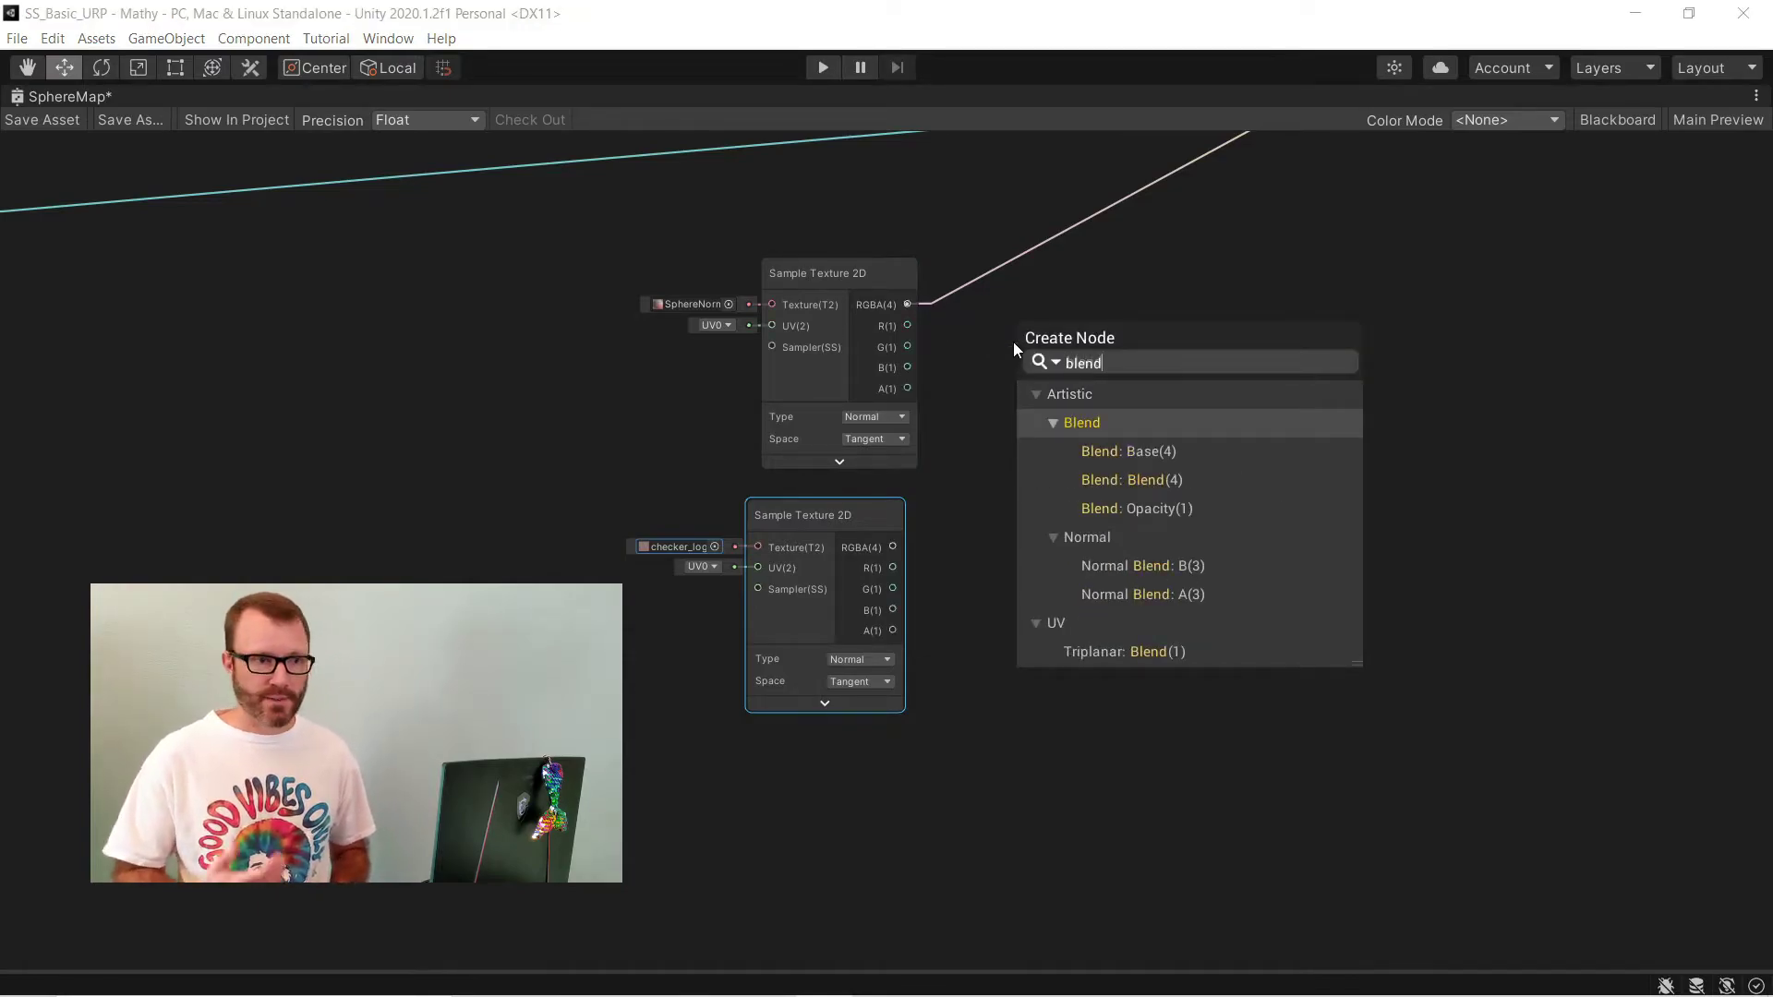
pyautogui.click(1155, 594)
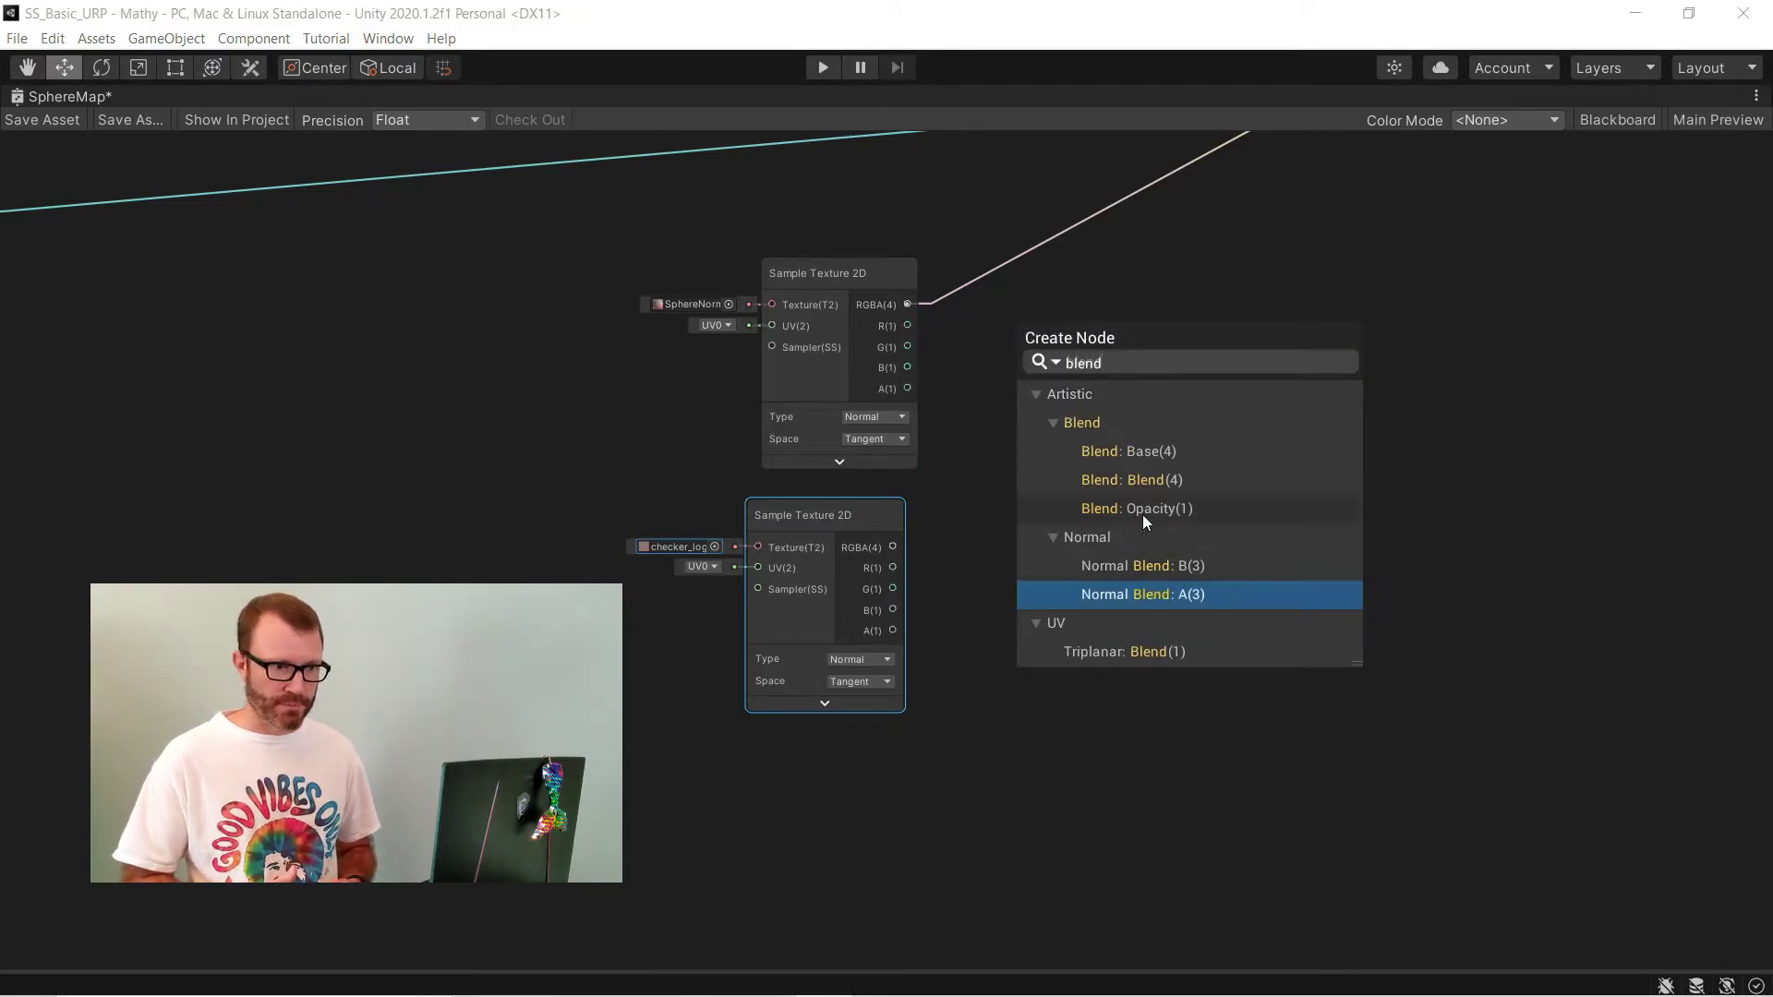
pyautogui.click(1198, 594)
pyautogui.moveTo(1014, 386); pyautogui.dragTo(901, 548)
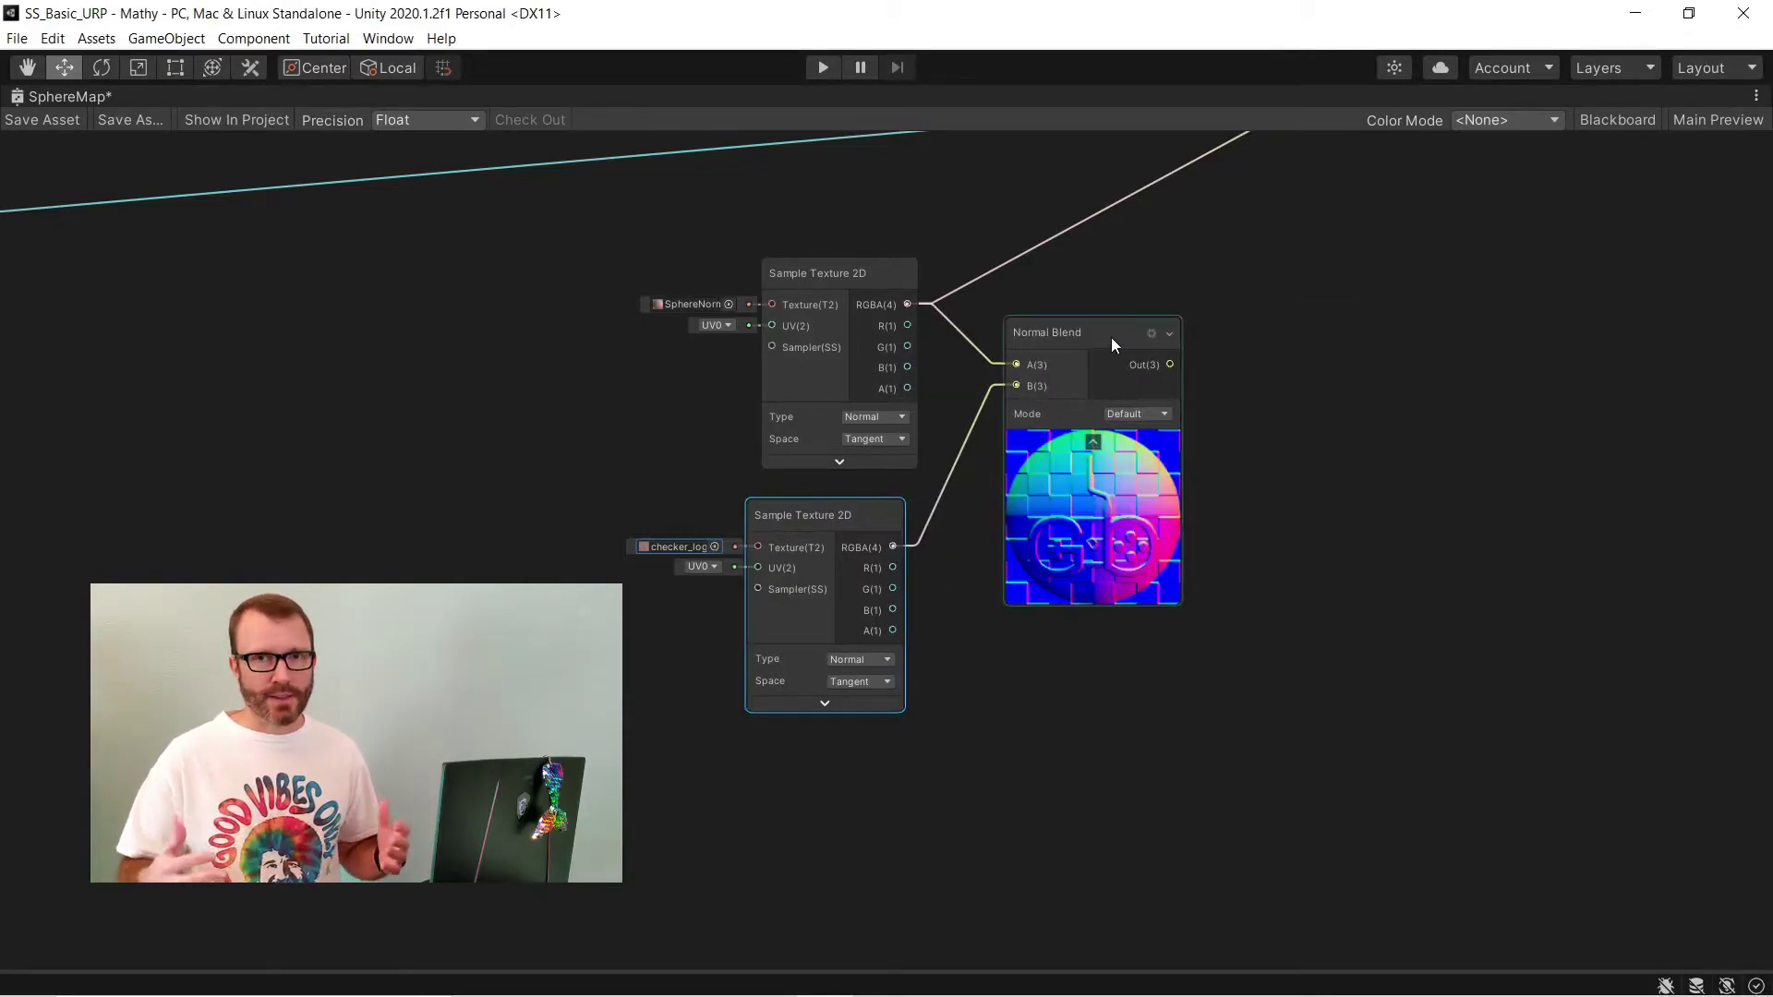
# - Route the Normal Blend output through a new Normalize node into the PBR Master's Normal input
pyautogui.moveTo(1097, 325); pyautogui.dragTo(1233, 407)
pyautogui.write('norm')
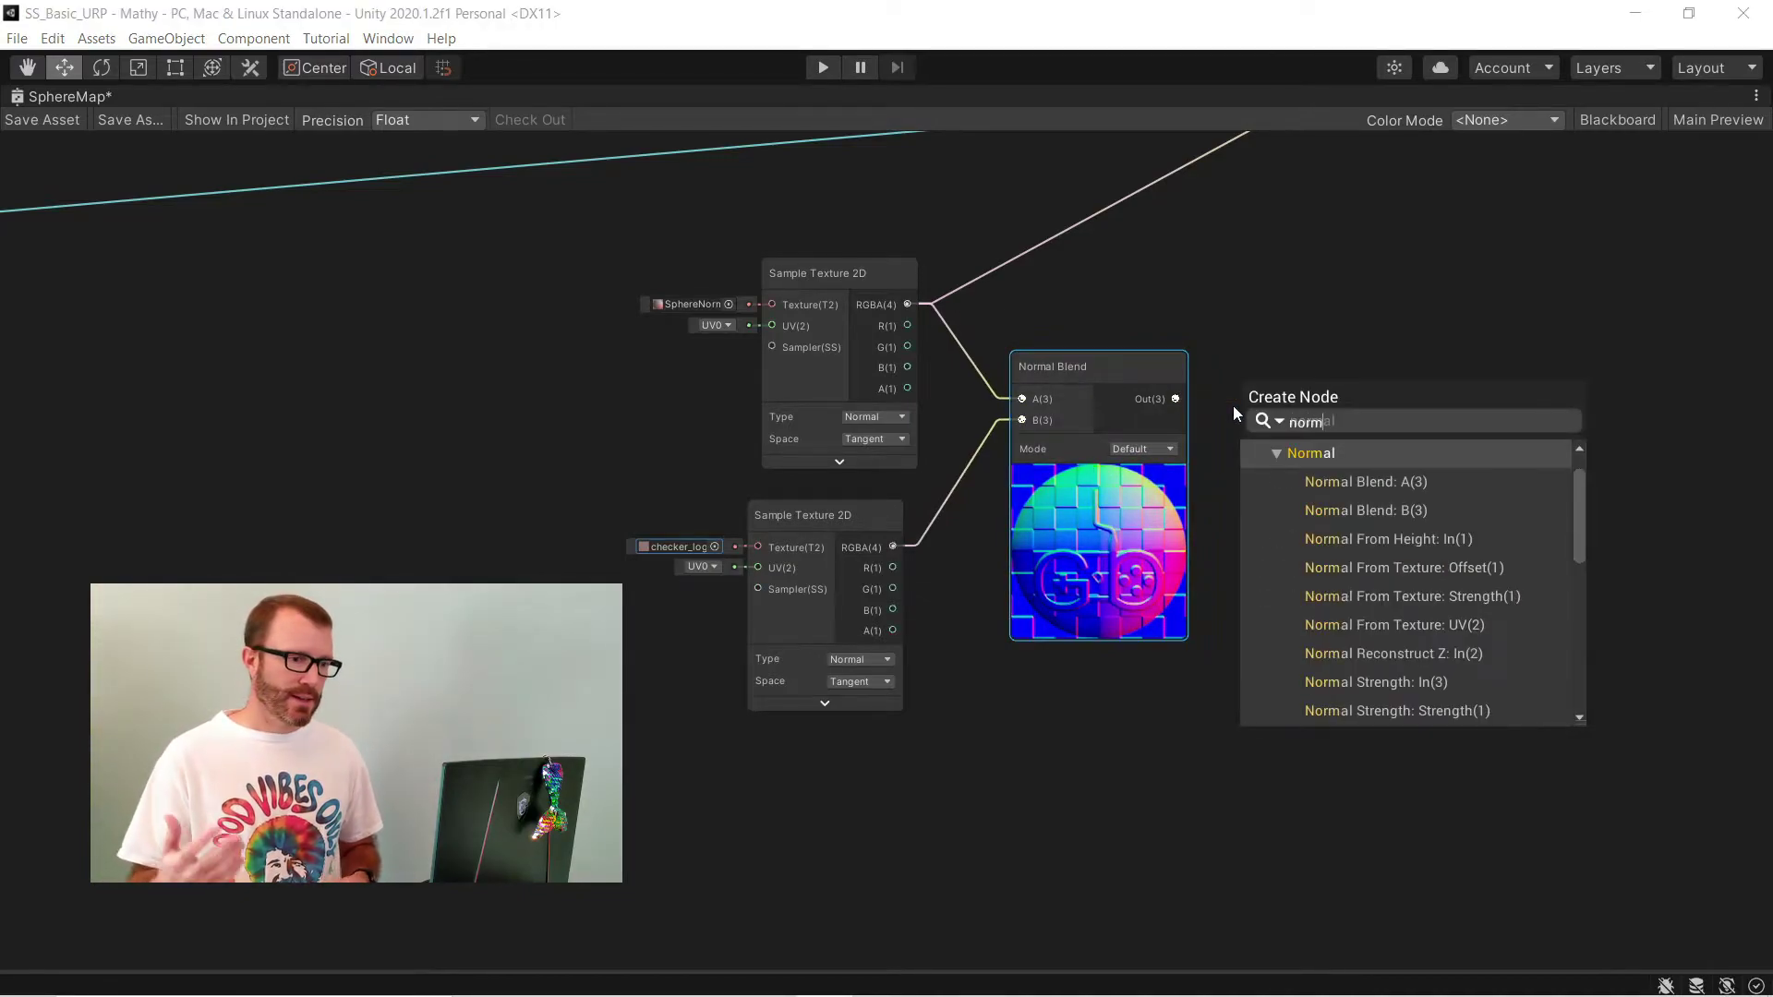
pyautogui.write('alize')
pyautogui.press('Return')
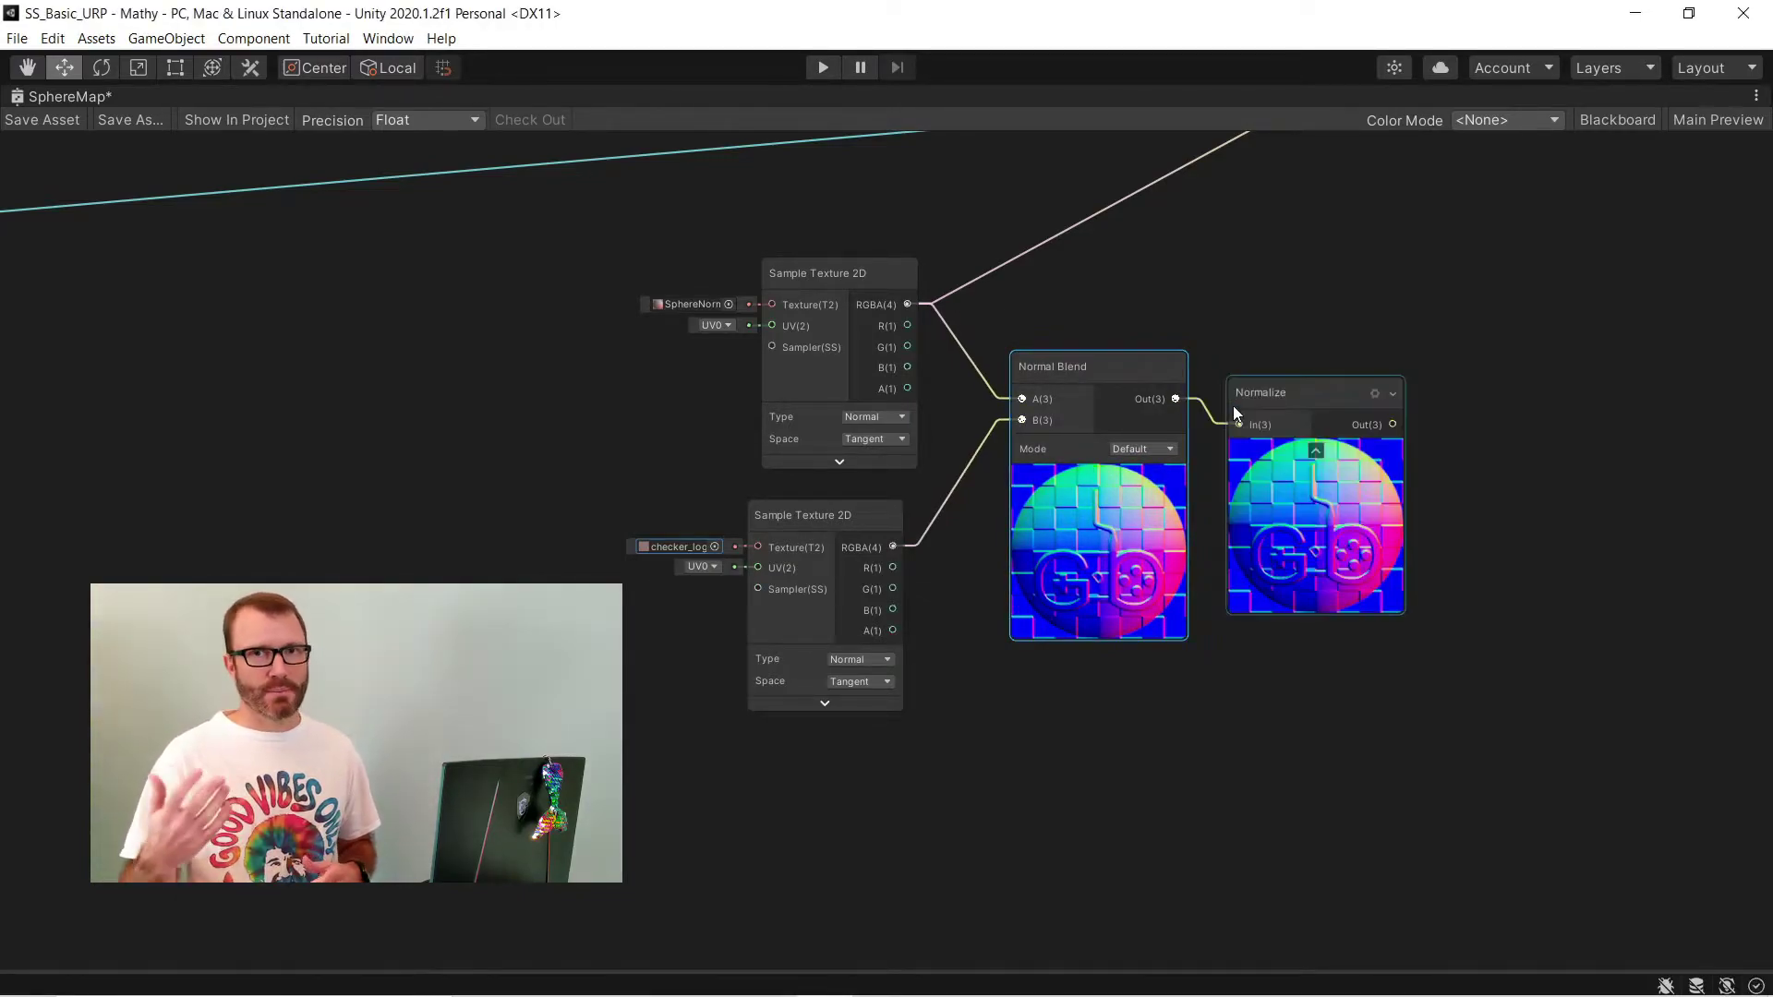
pyautogui.moveTo(1409, 254); pyautogui.dragTo(982, 535, button='middle')
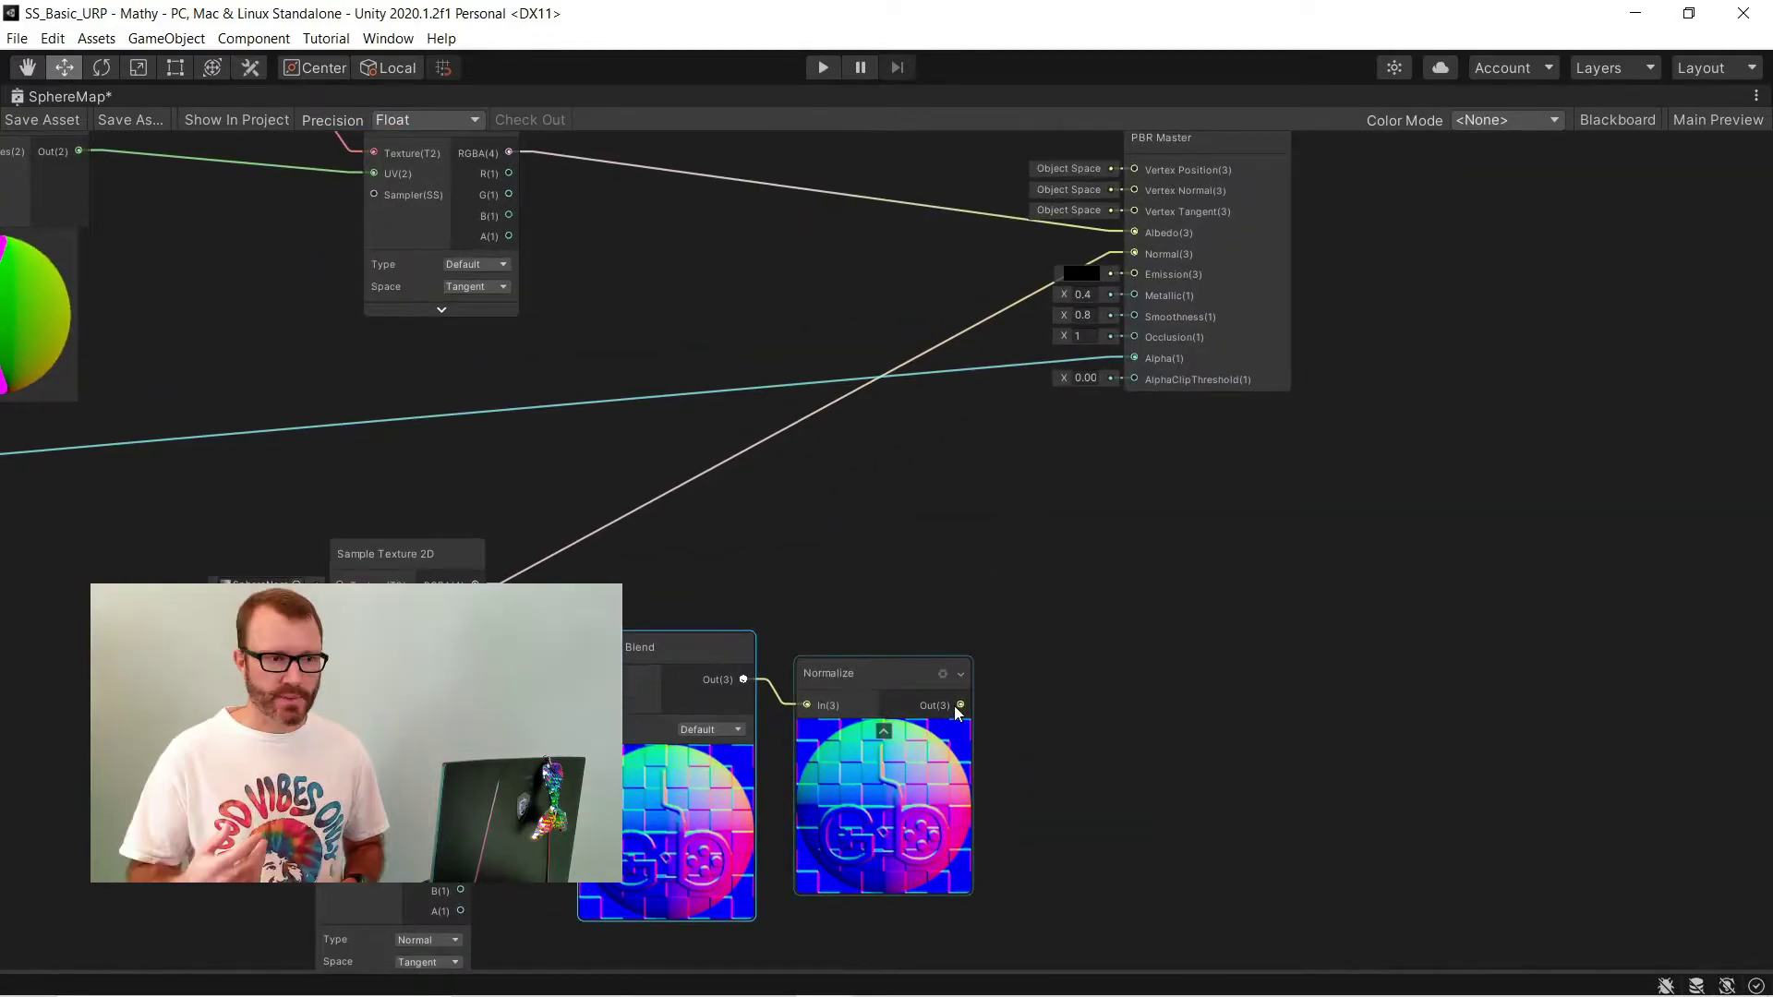
pyautogui.moveTo(959, 706); pyautogui.dragTo(1134, 254)
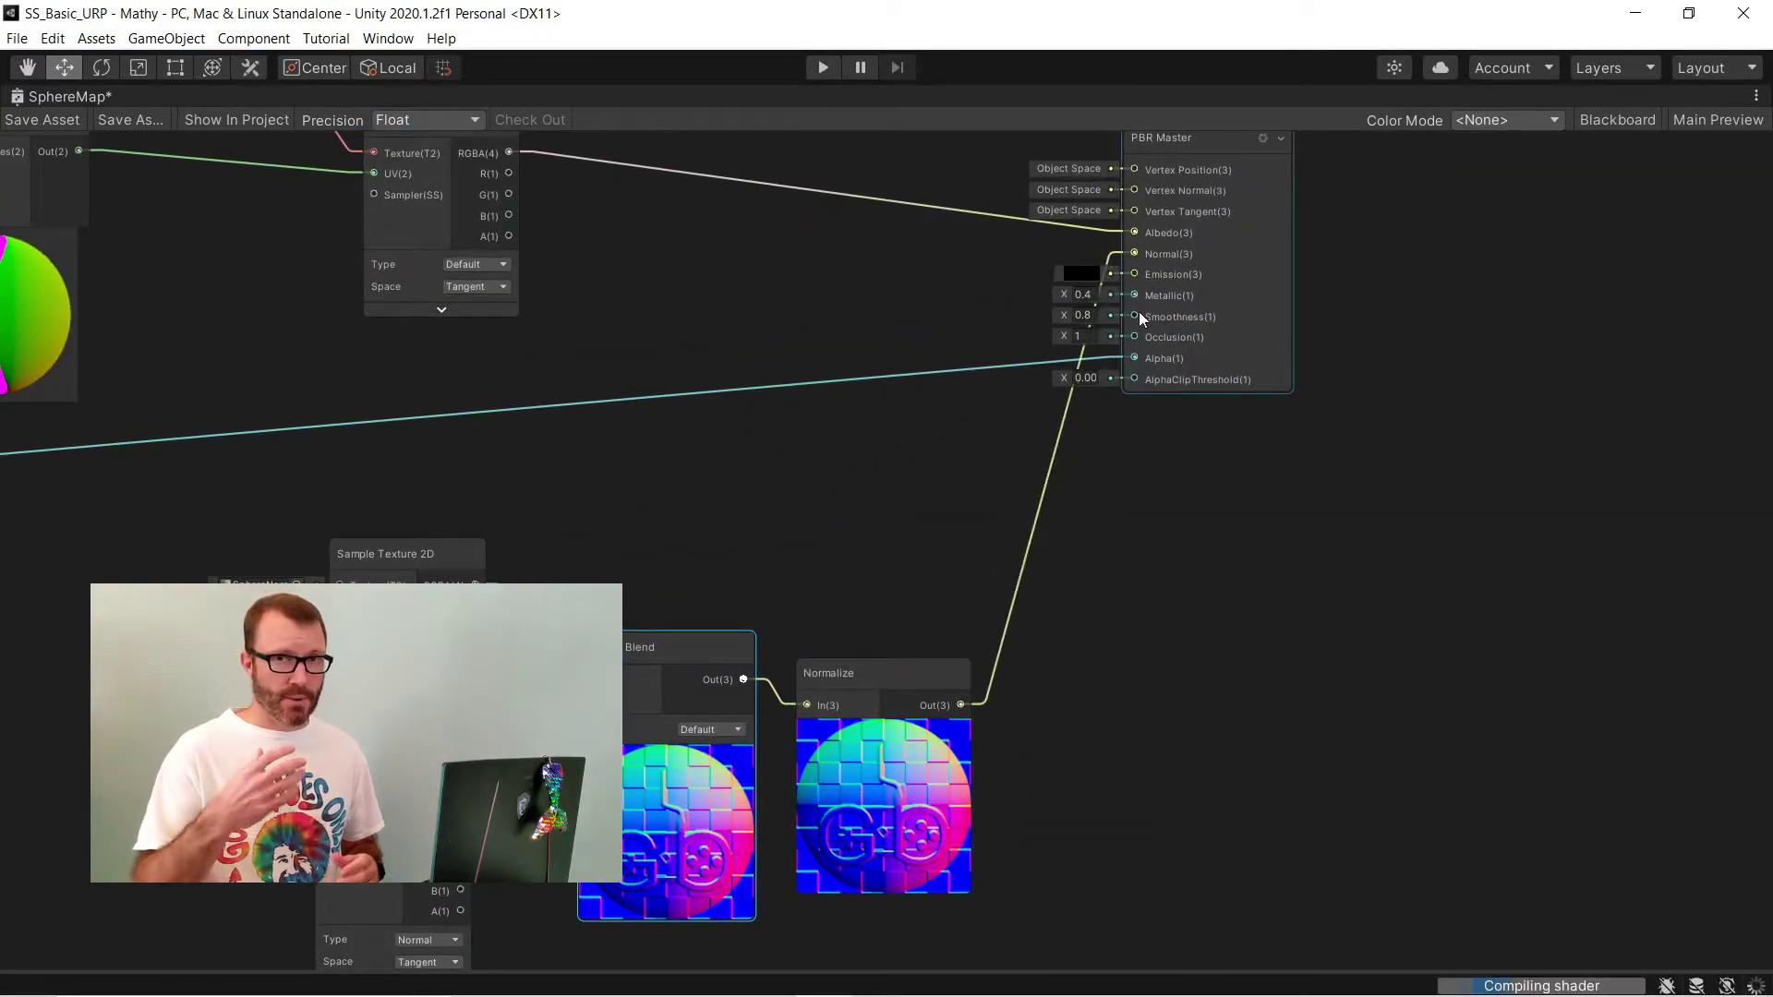
# - Connect the Cartesian Coordinates output to the checker_logo 1 sample's UV input and save the graph
pyautogui.moveTo(891, 881); pyautogui.dragTo(1060, 639, button='middle')
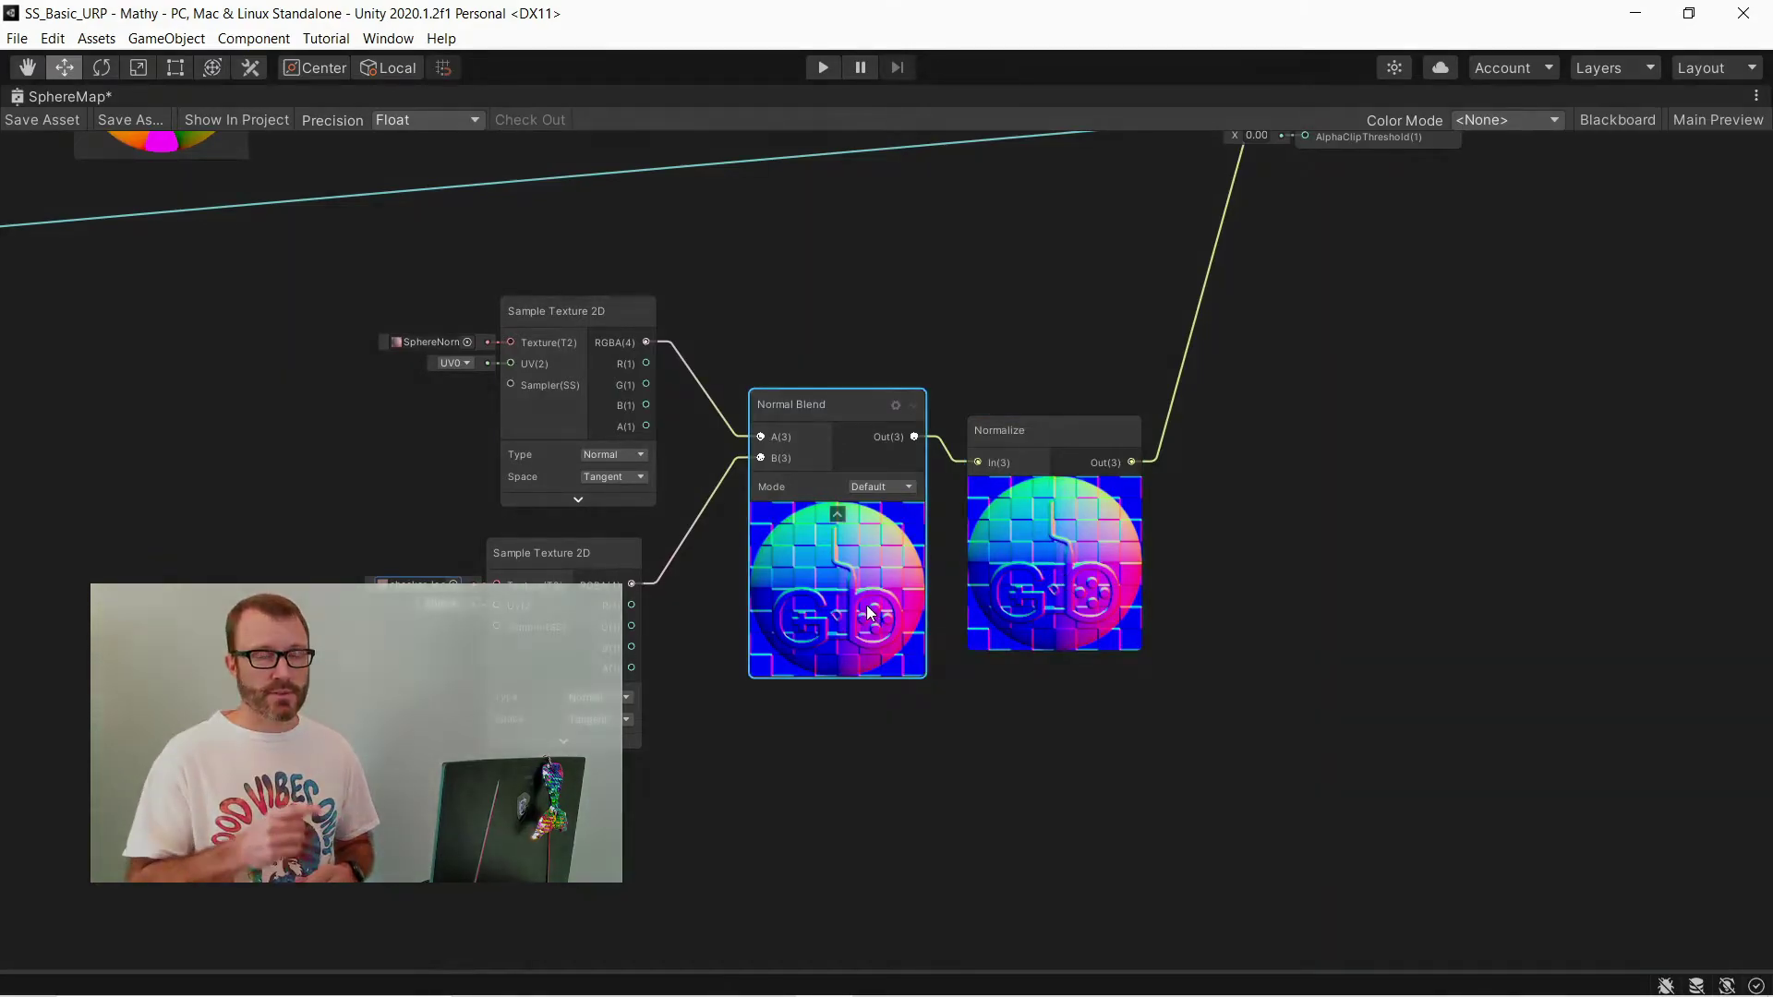
pyautogui.scroll(-3, 811, 565)
pyautogui.scroll(-1, 807, 561)
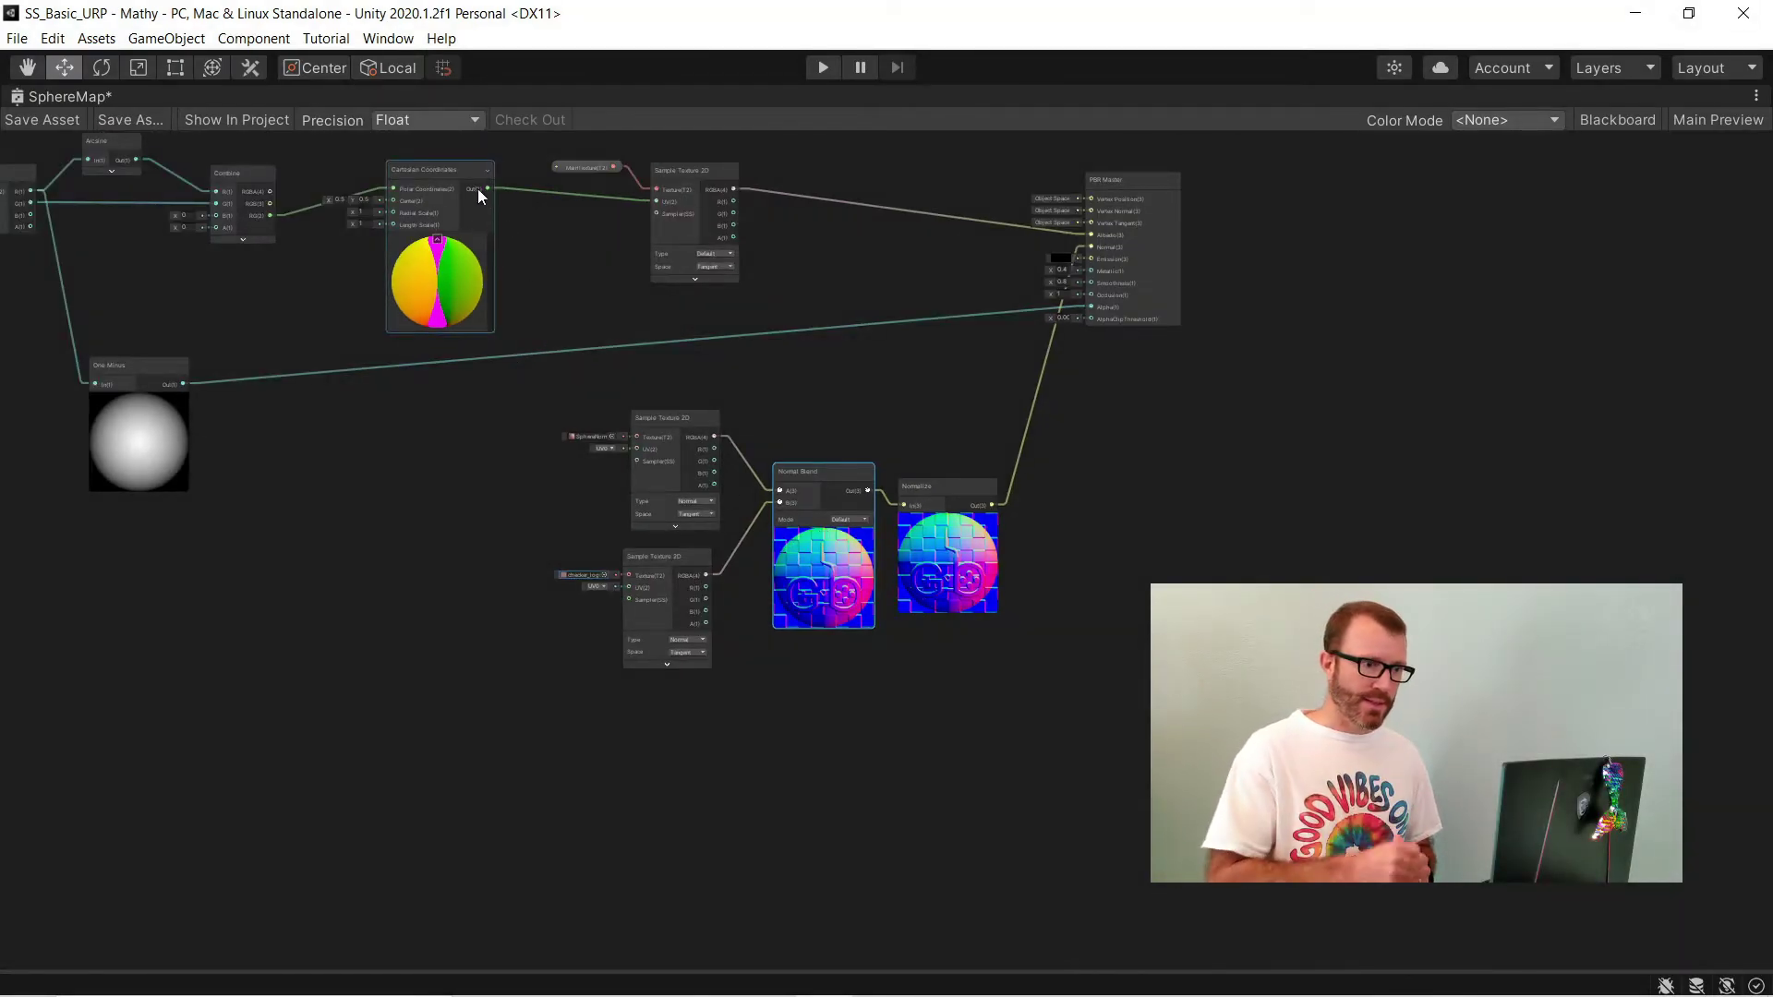
pyautogui.moveTo(489, 186); pyautogui.dragTo(633, 702)
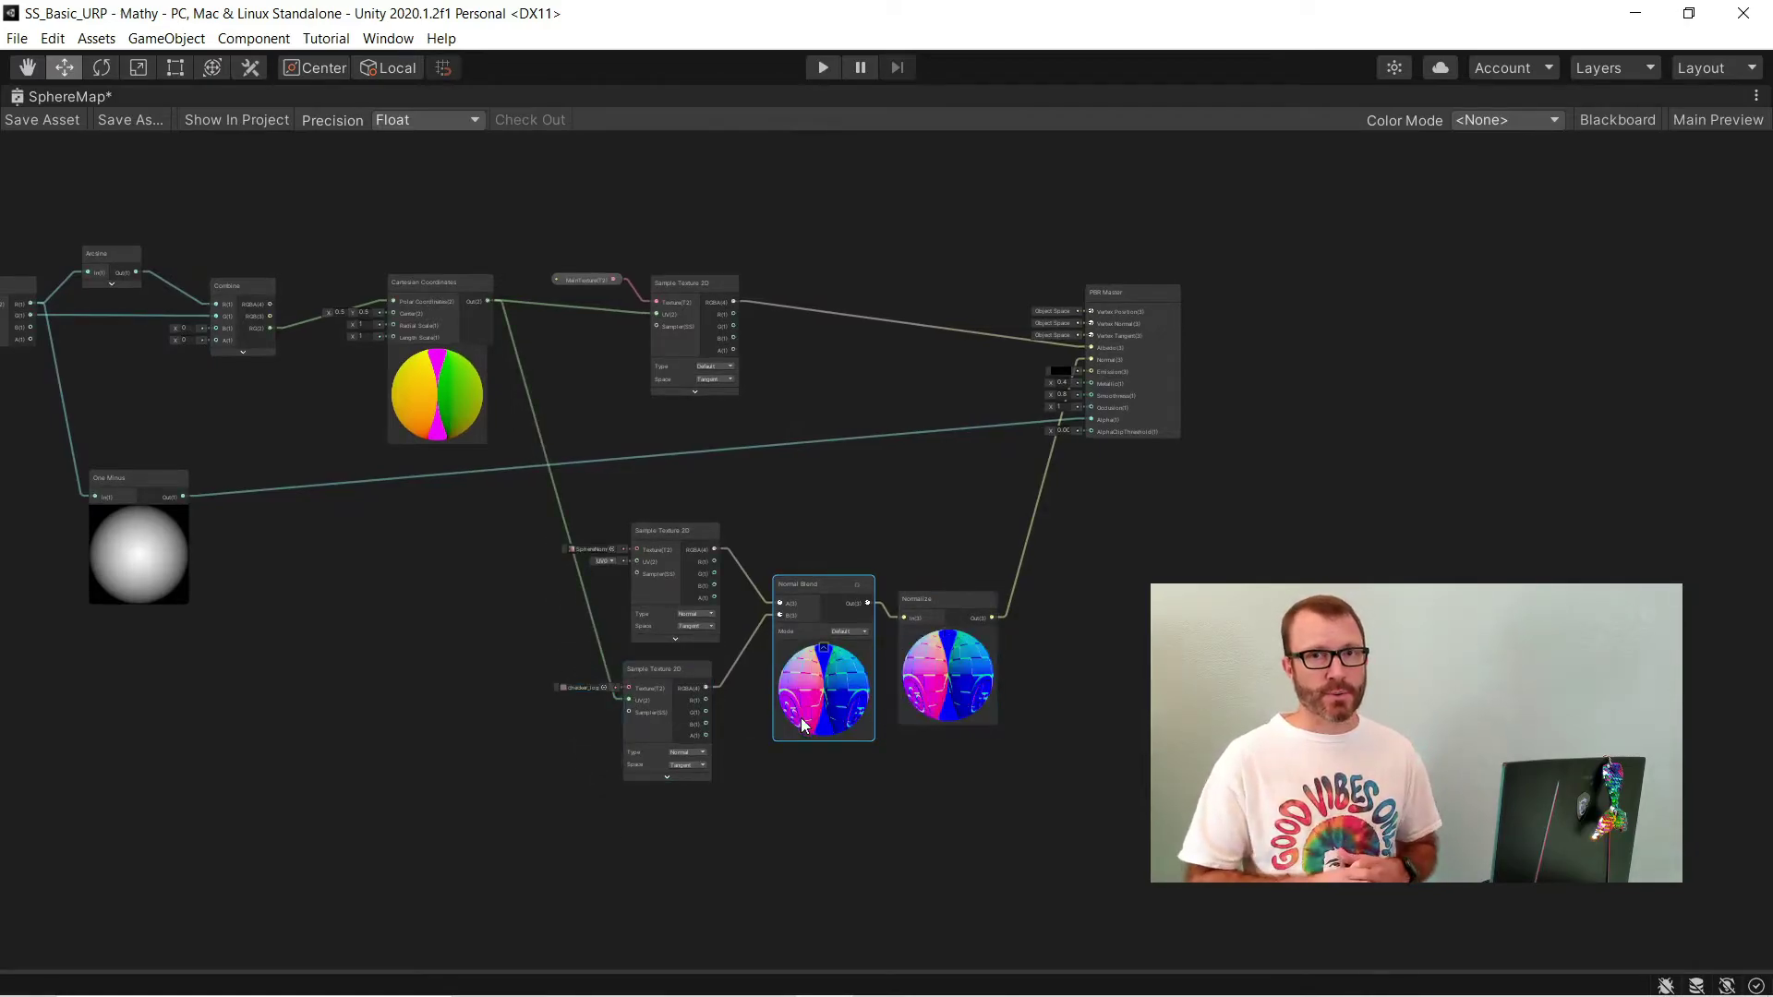
pyautogui.click(41, 120)
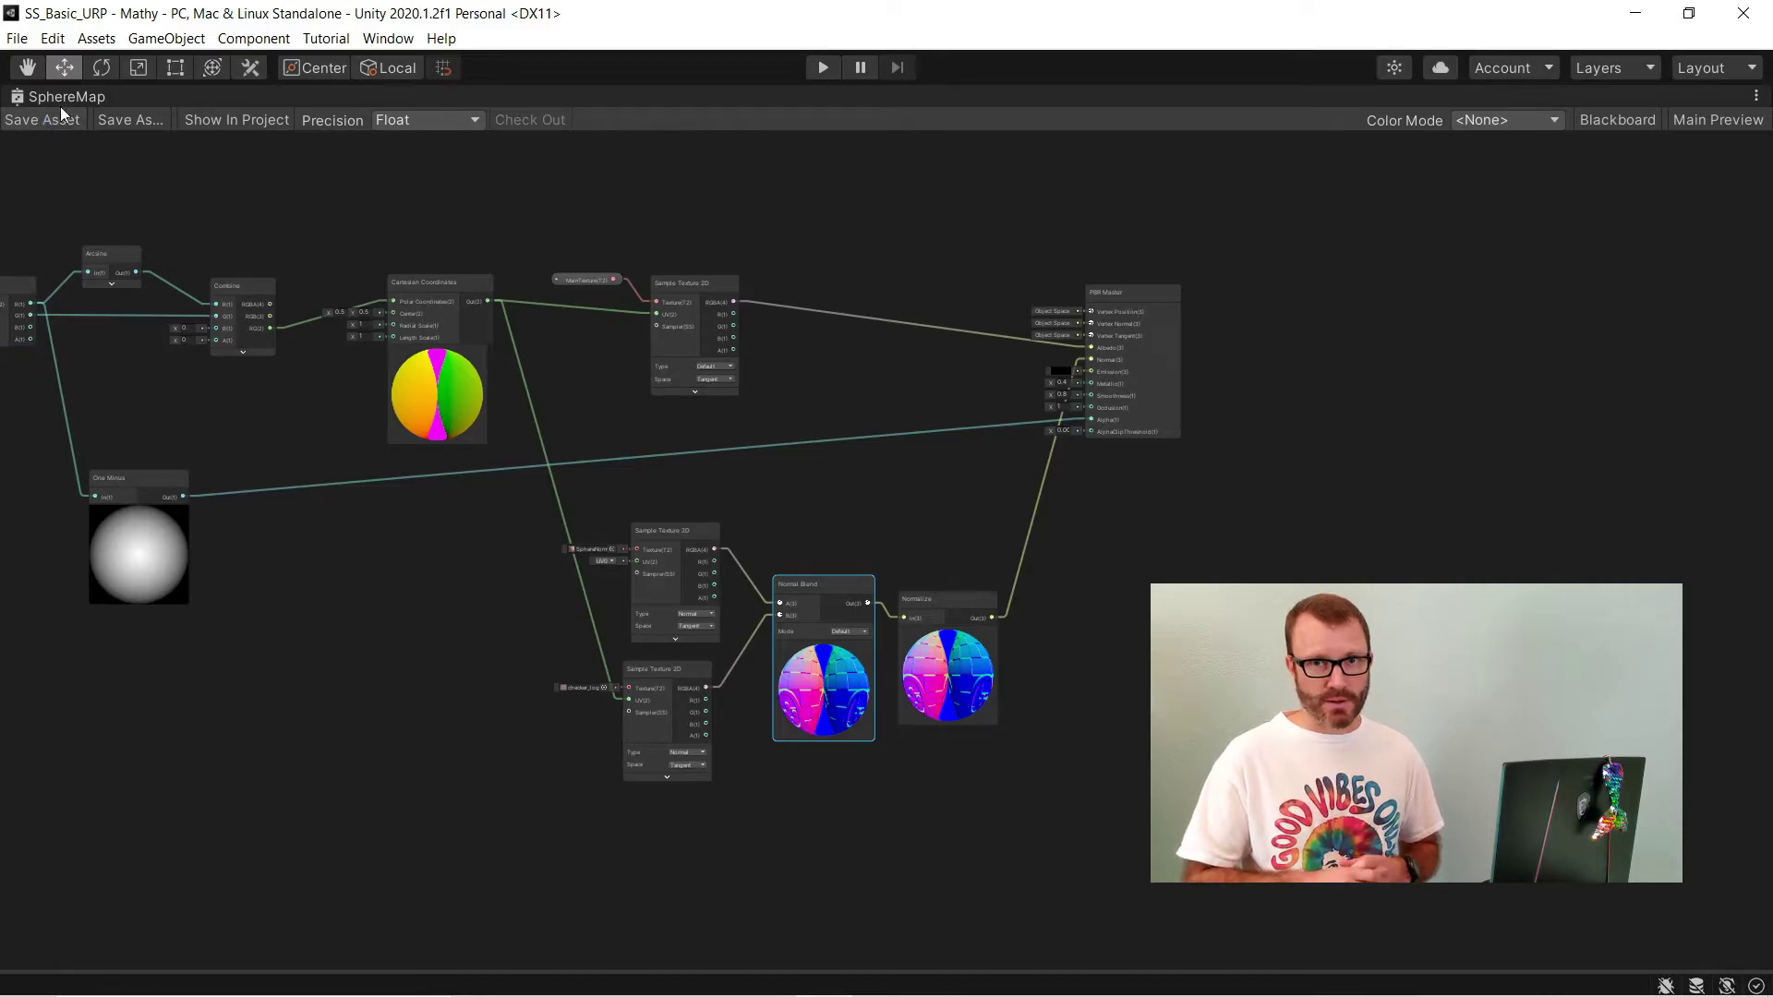
# - Restore the docked graph window and rotate the Directional Light in the Scene view to relight the sphere
pyautogui.rightClick(68, 96)
pyautogui.click(129, 111)
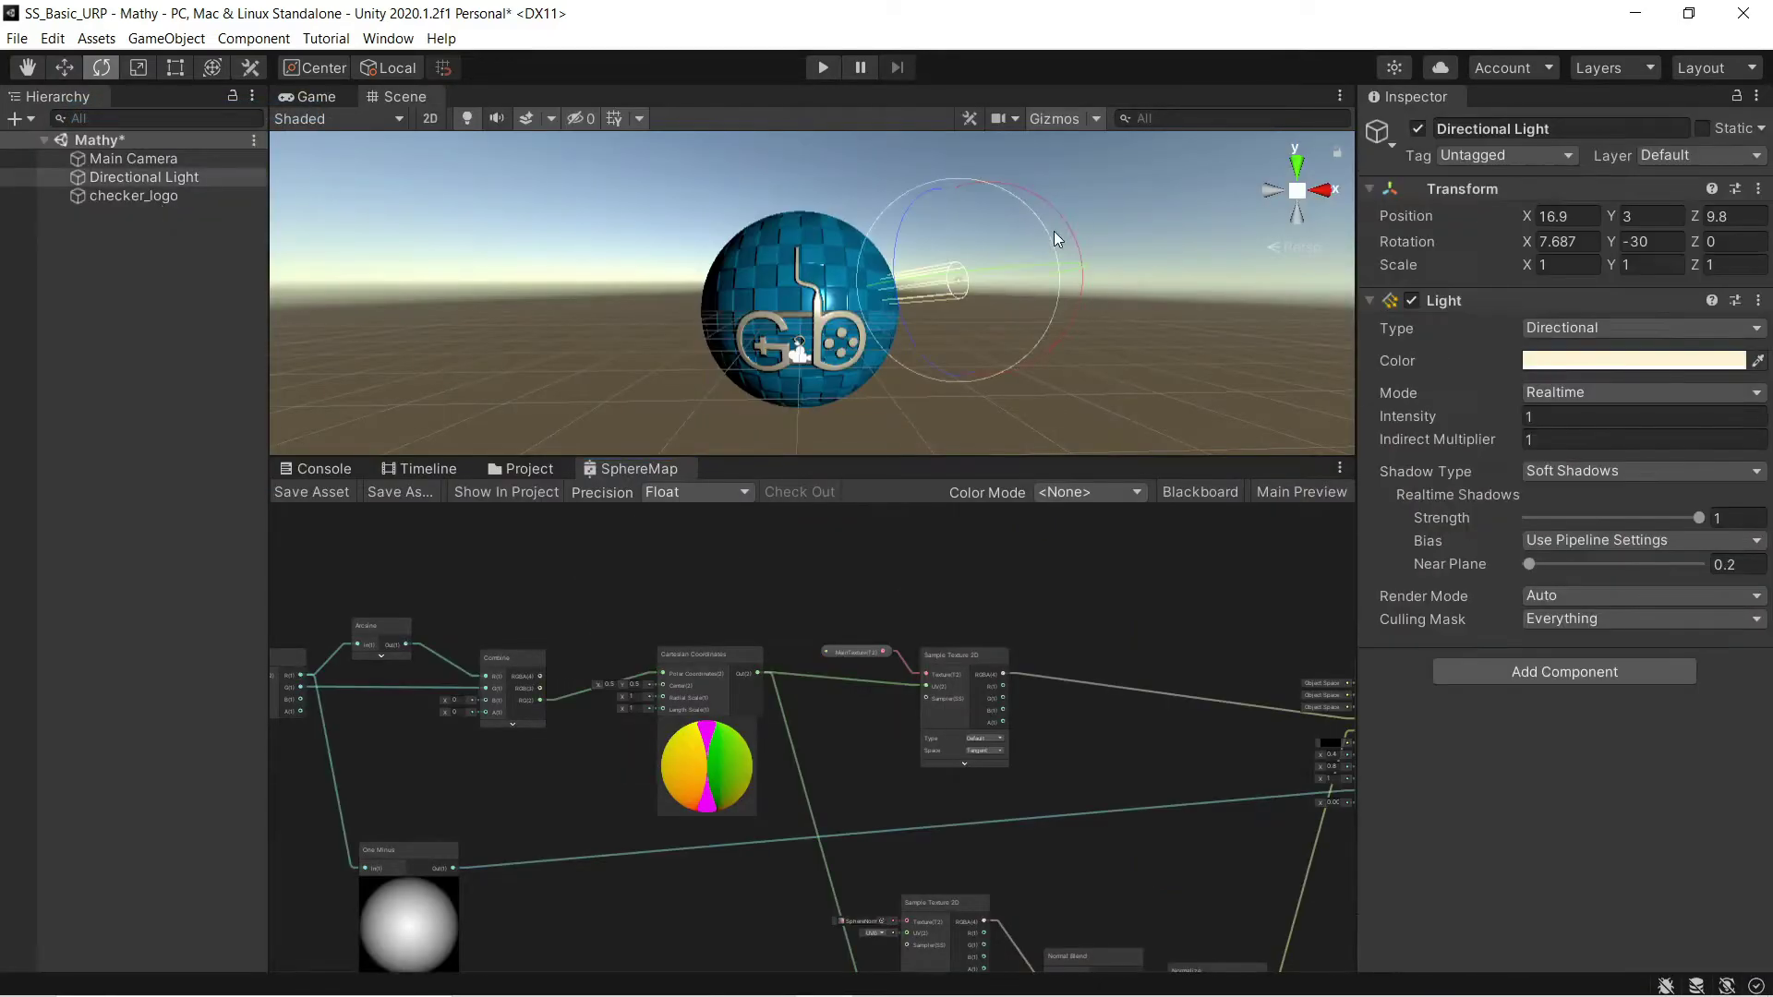
pyautogui.moveTo(1065, 225); pyautogui.dragTo(1067, 454)
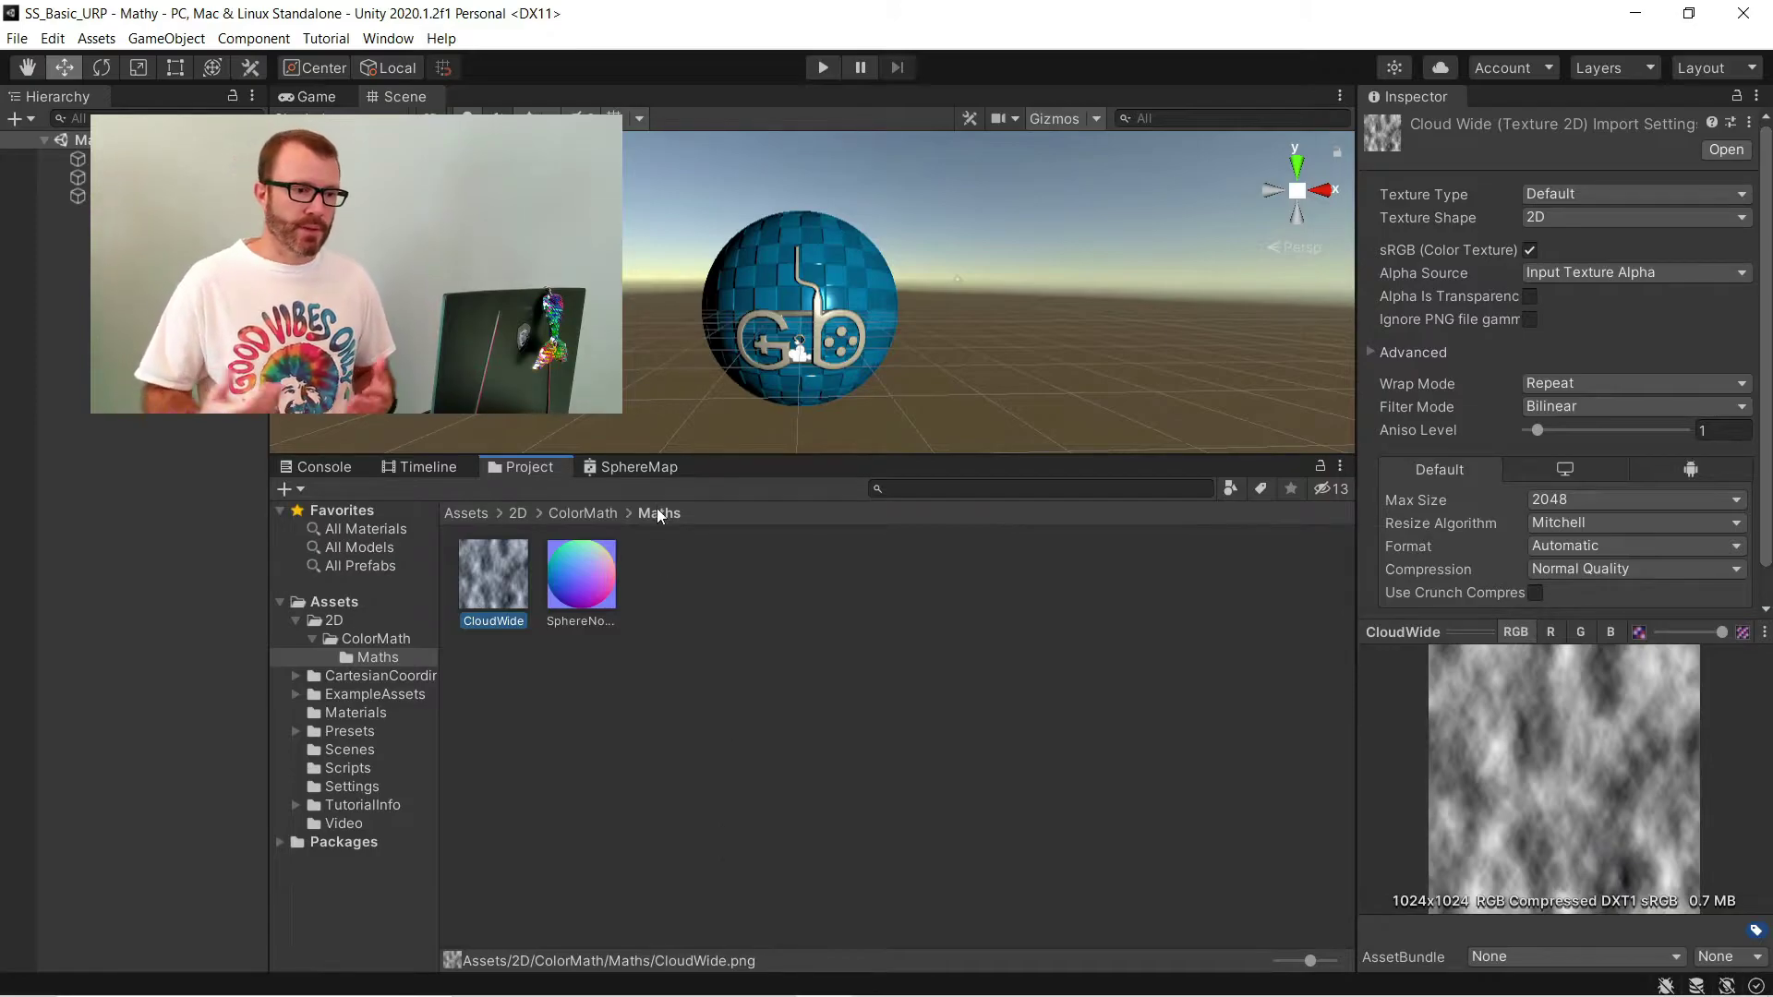
# - Maximize the SphereMap graph window and add a Sample Texture 2D node with no texture below the One Minus node
pyautogui.click(653, 464)
pyautogui.rightClick(652, 463)
pyautogui.click(702, 477)
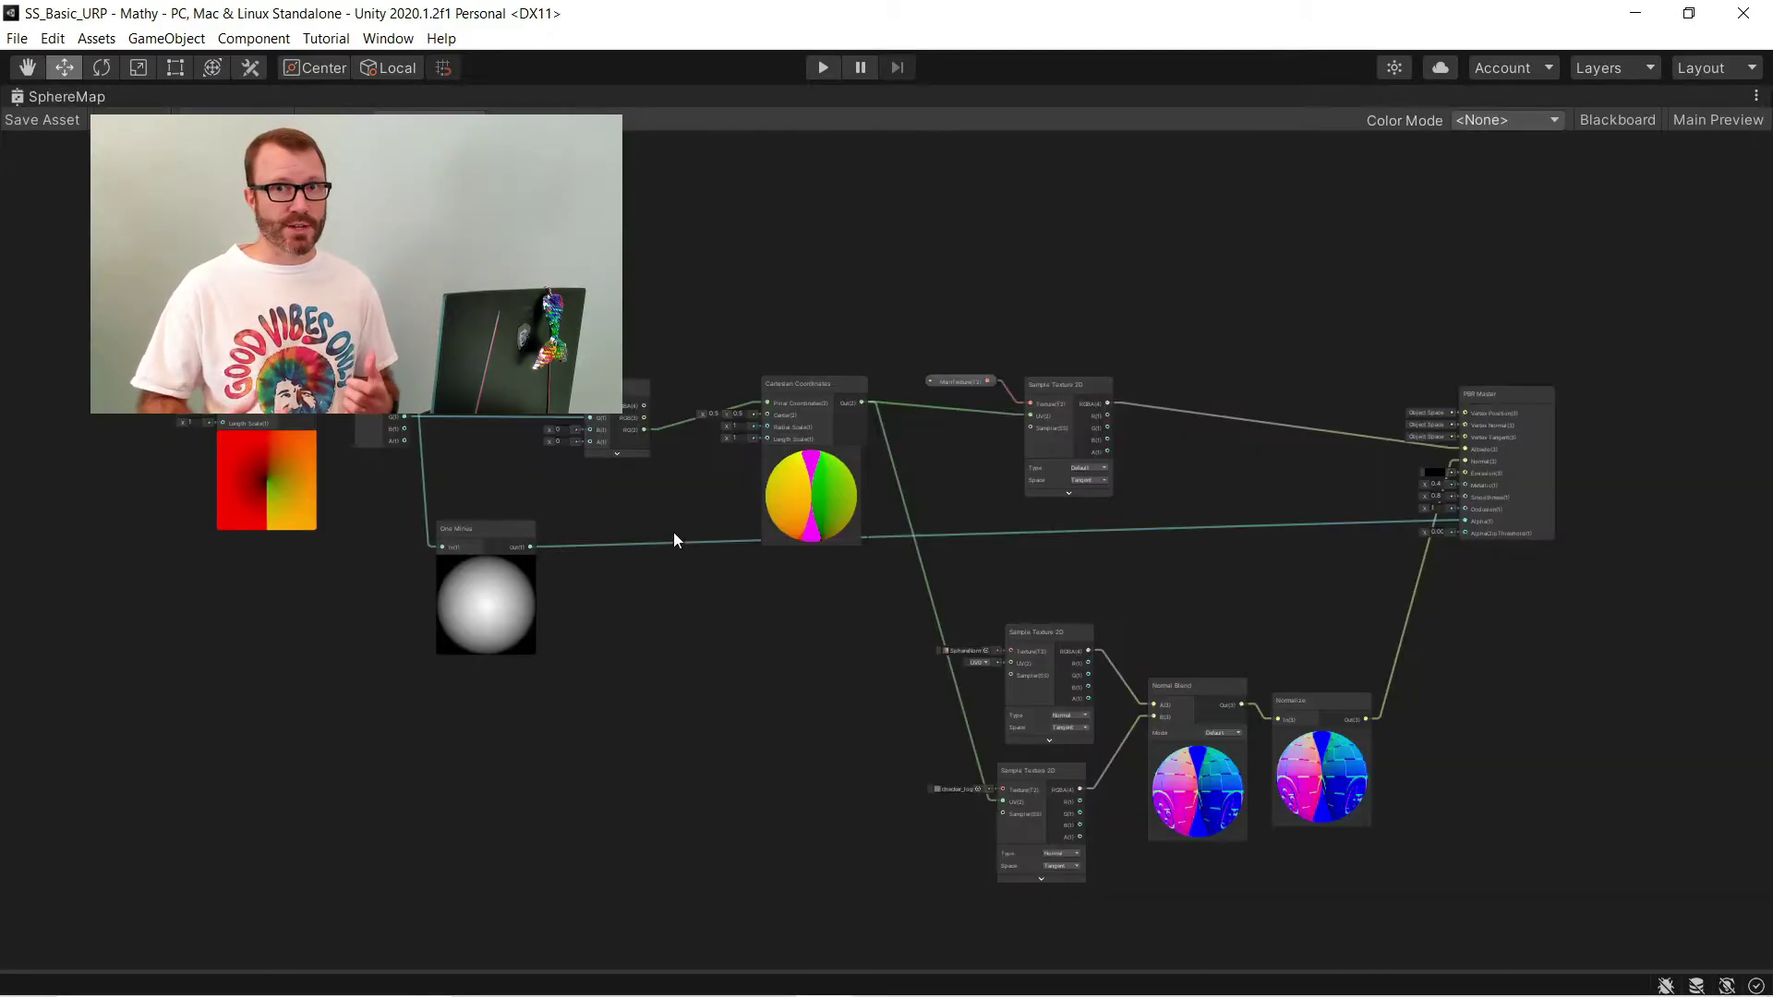
pyautogui.moveTo(603, 768); pyautogui.dragTo(851, 736, button='middle')
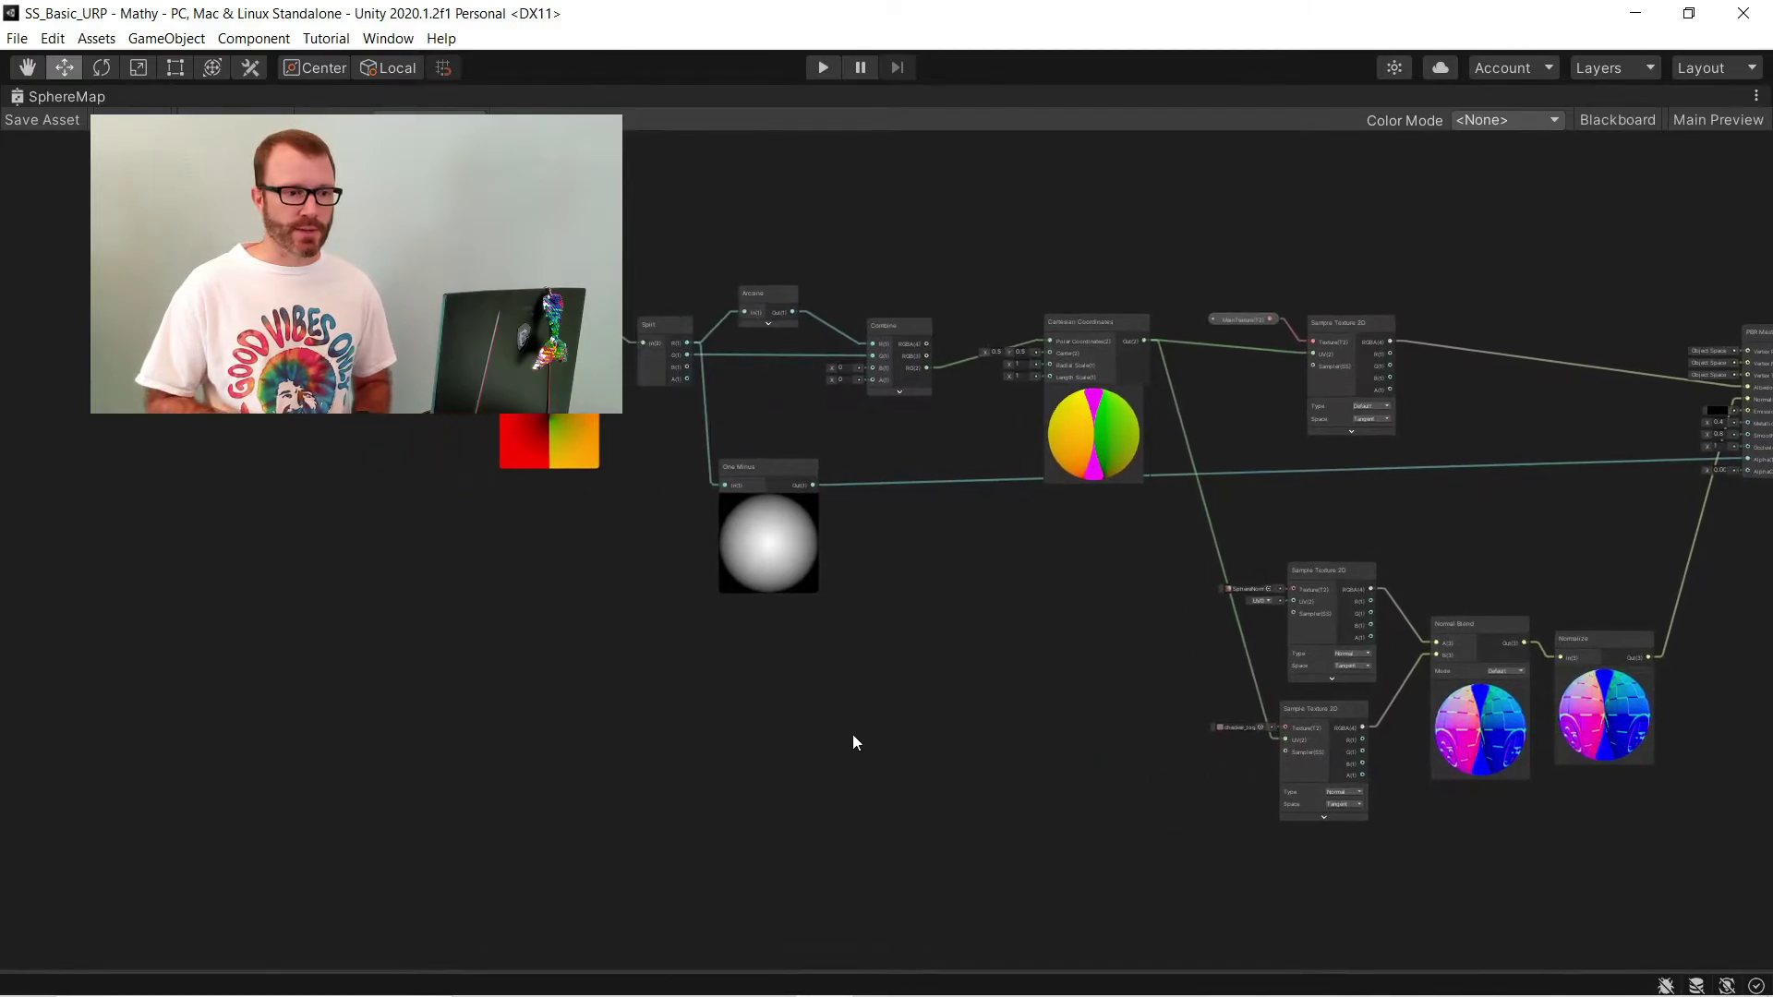
pyautogui.hotkey('ctrl', 'c')
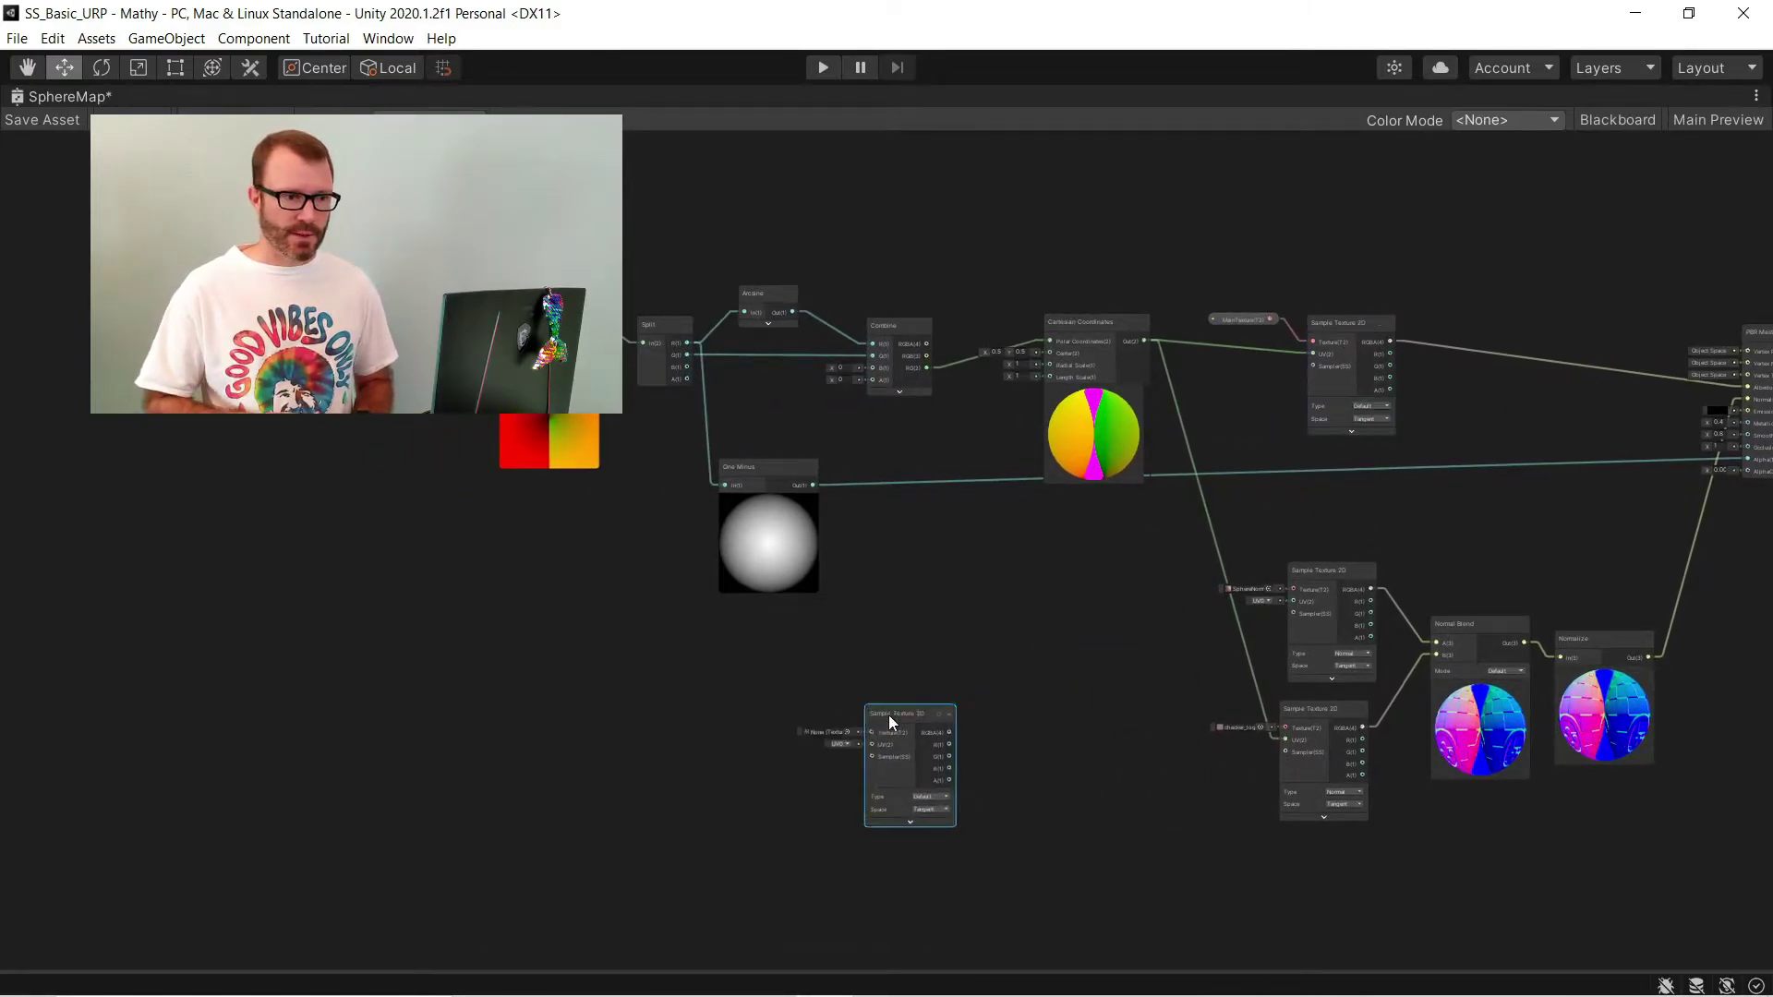
pyautogui.hotkey('ctrl', 'v')
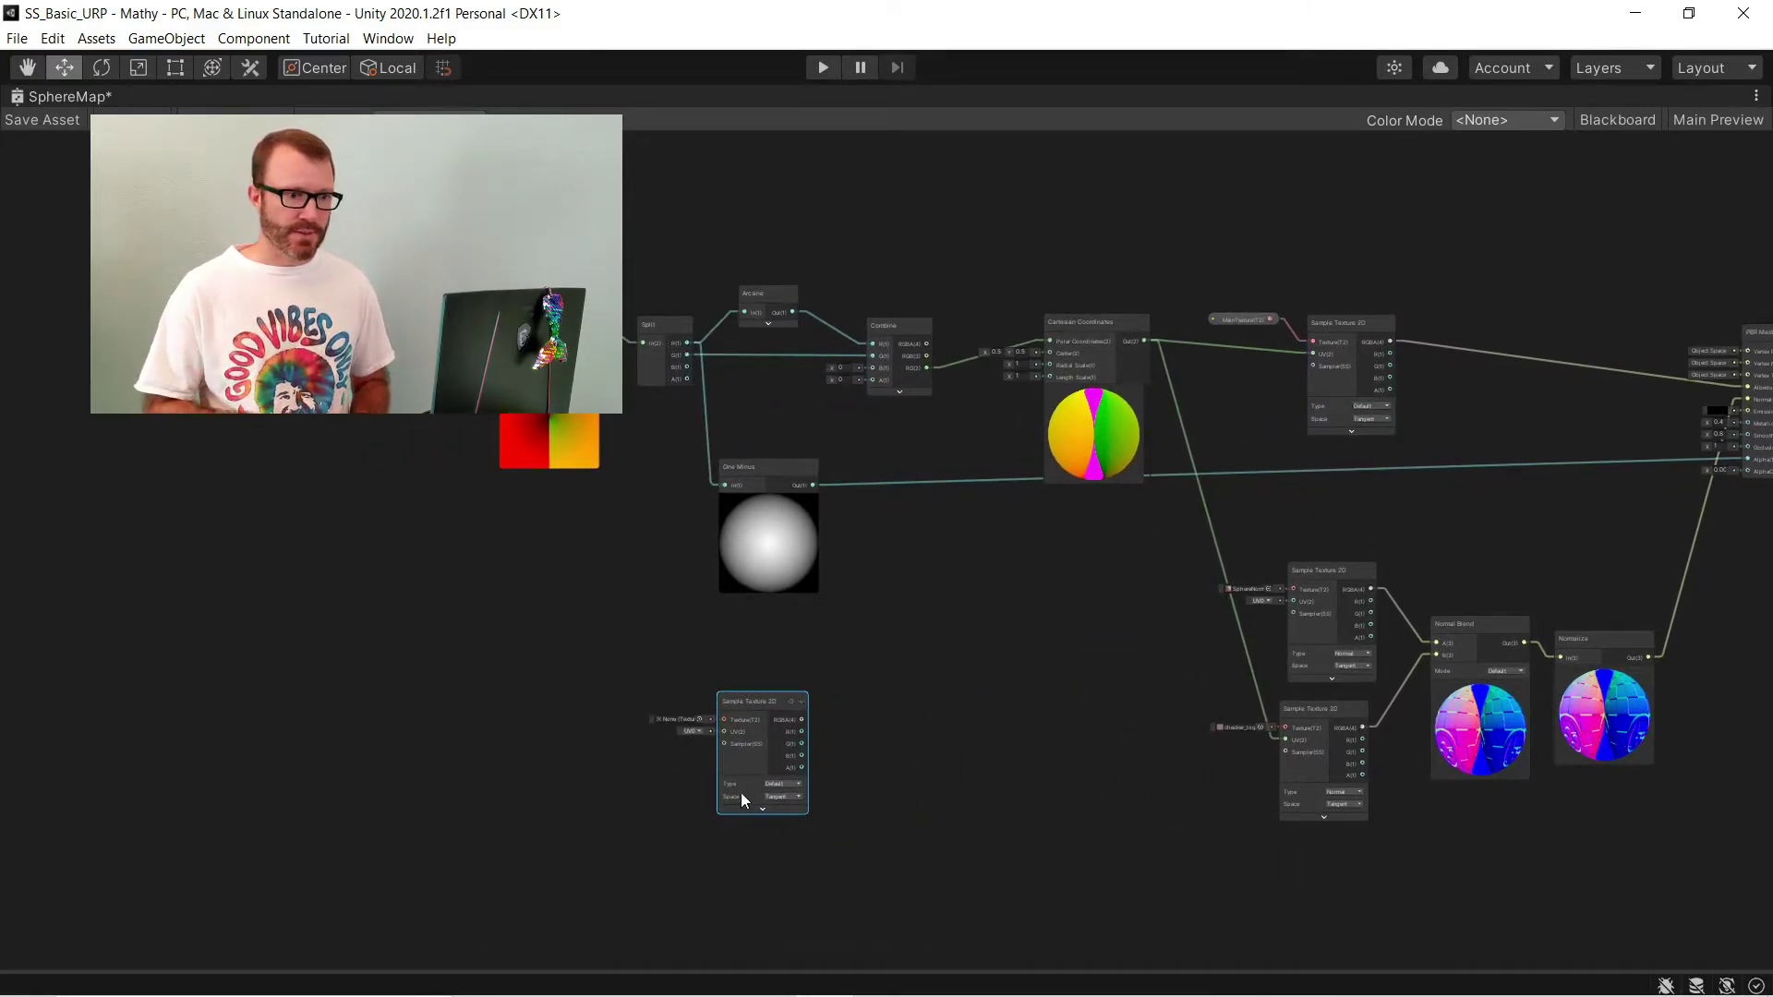
# - Assign the CloudWide texture to the new Sample Texture 2D node below One Minus
pyautogui.scroll(3, 734, 796)
pyautogui.click(693, 672)
pyautogui.write('cloud')
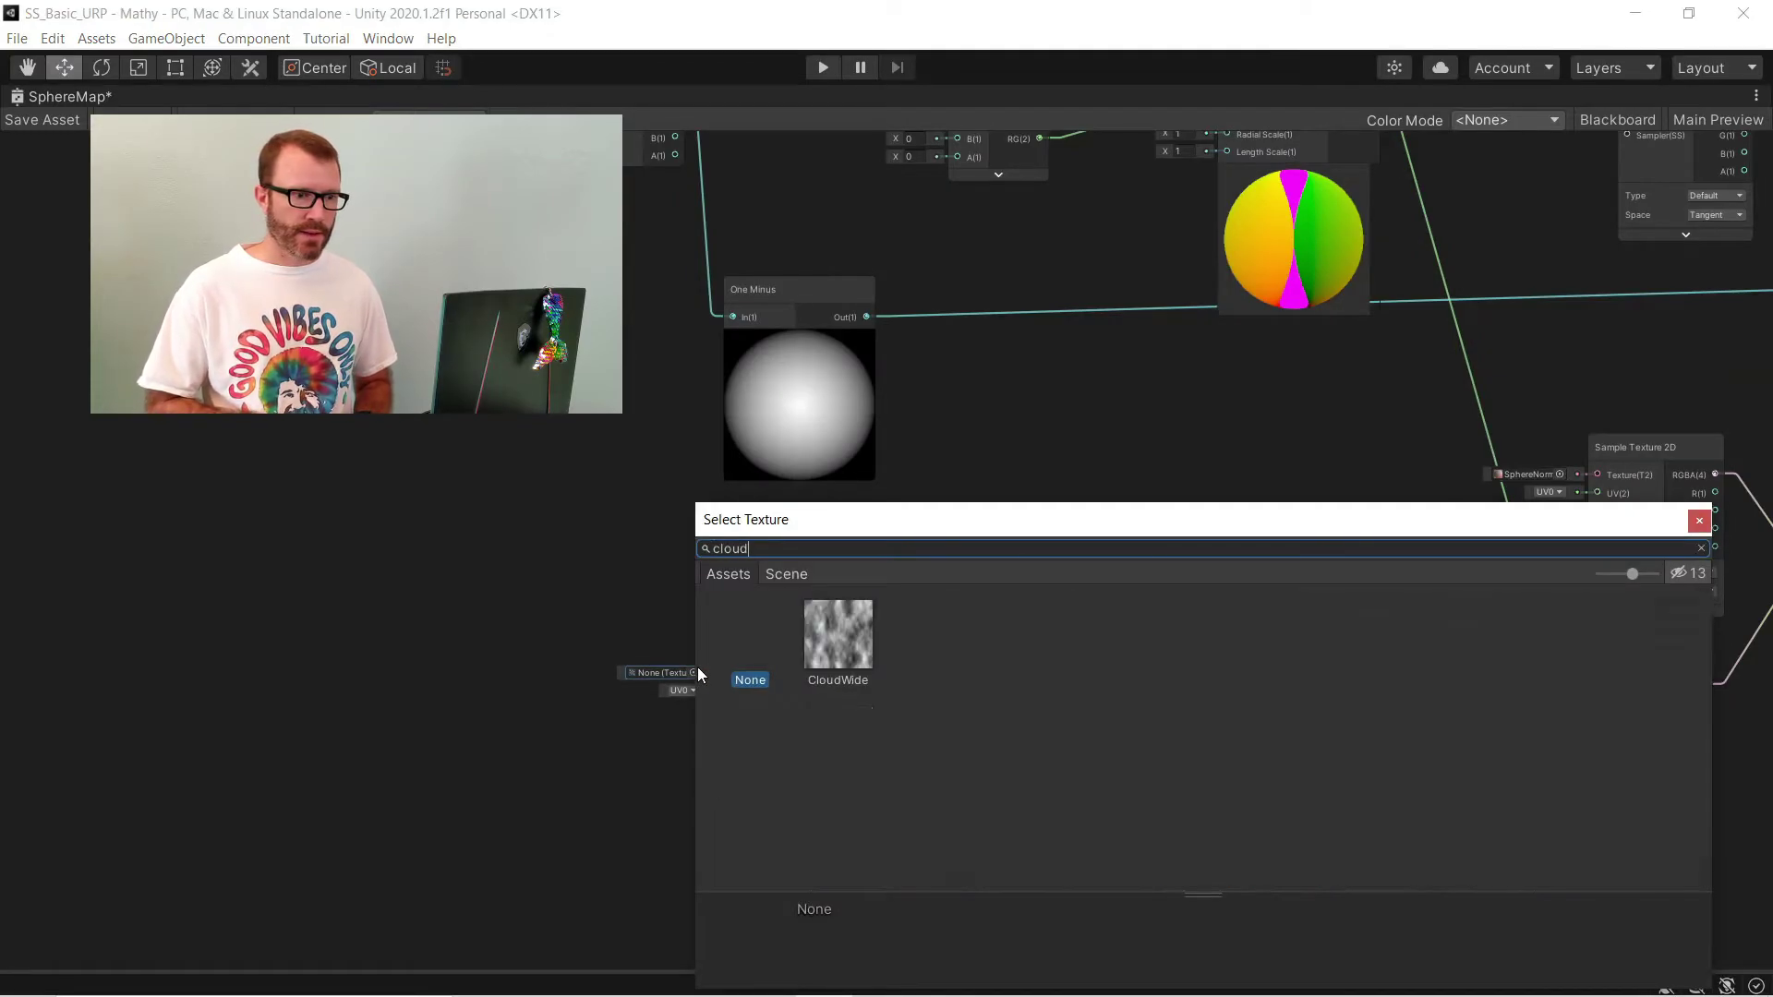
pyautogui.doubleClick(850, 628)
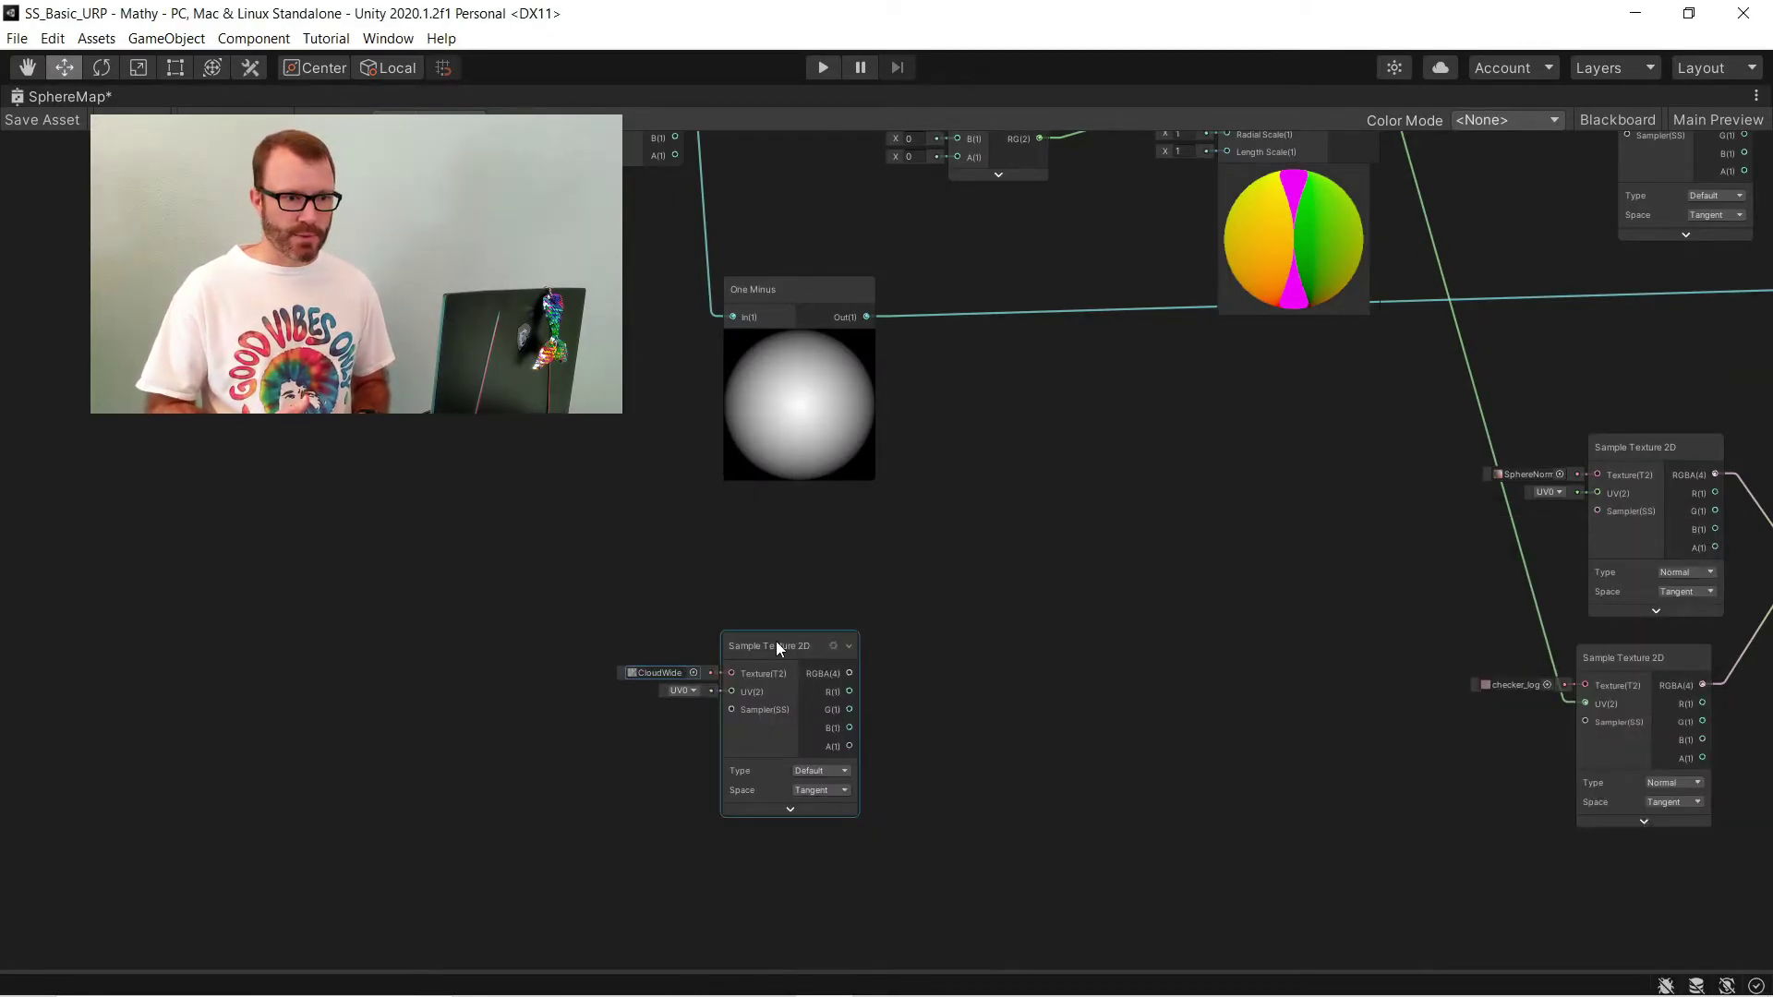
# - Add a Multiply node after the CloudWide sample, connect the sample's R output to A, and set B to 0.3
pyautogui.moveTo(776, 631); pyautogui.dragTo(717, 636)
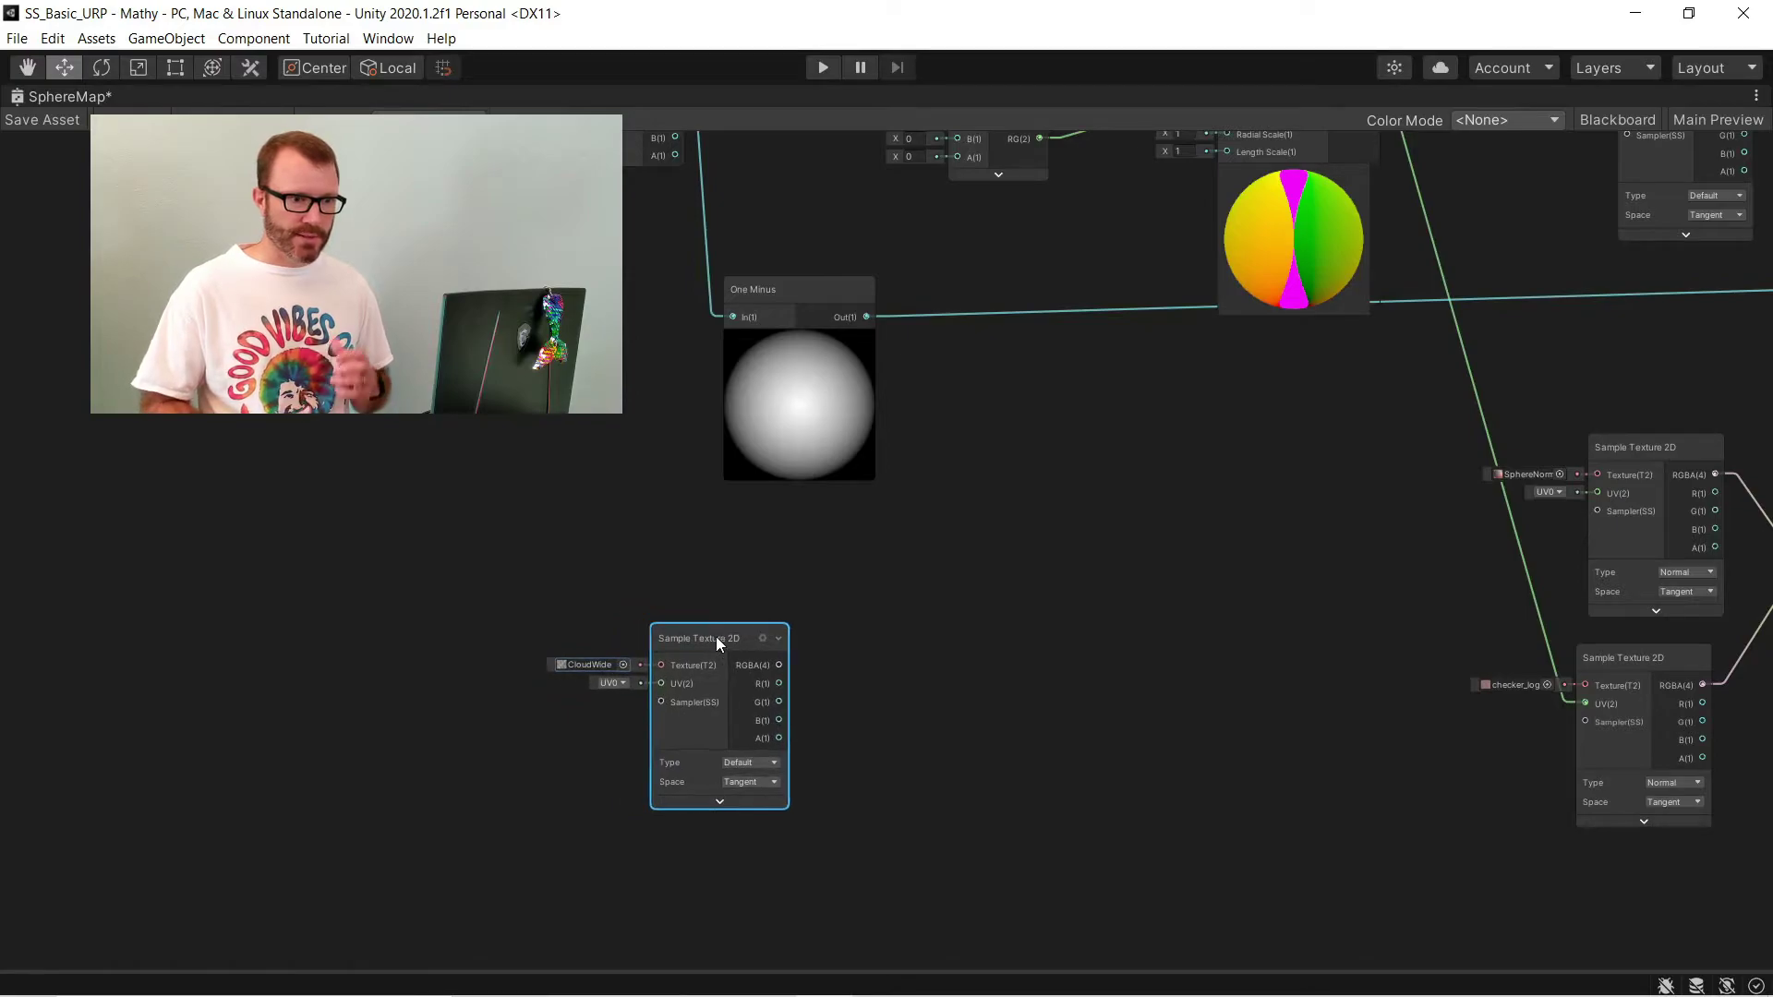
pyautogui.click(866, 663)
pyautogui.press('space')
pyautogui.write('mul')
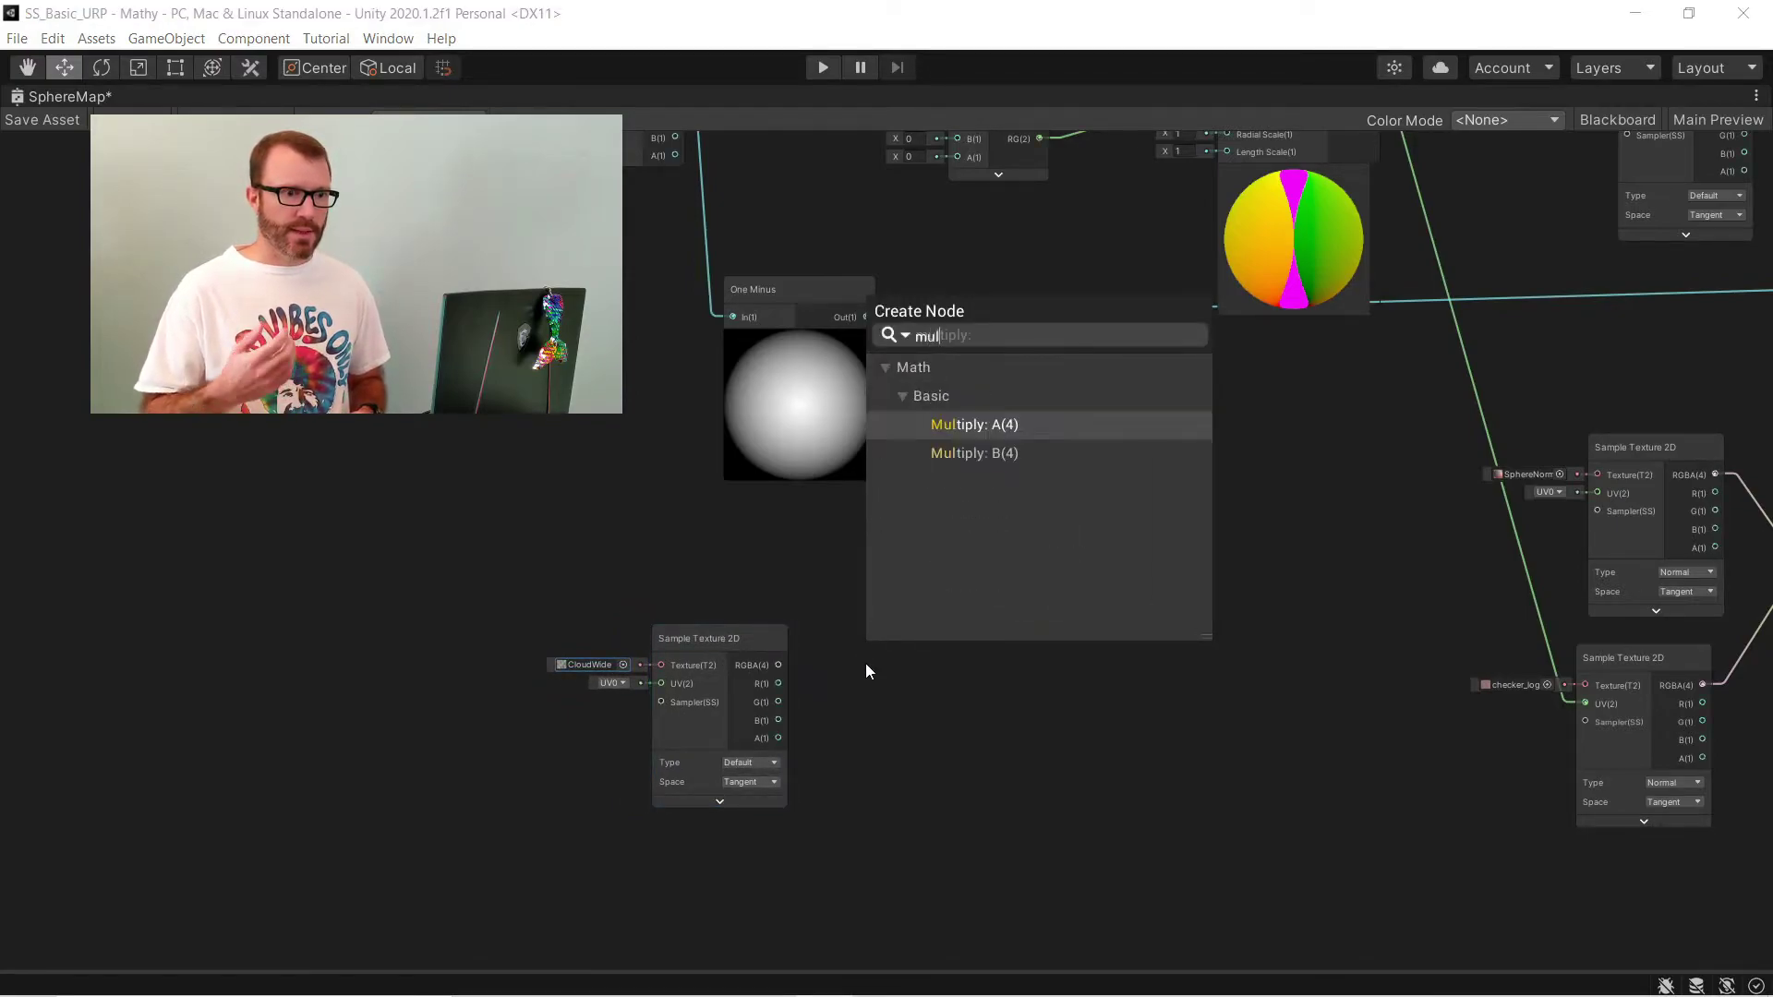
pyautogui.press('Return')
pyautogui.moveTo(894, 651); pyautogui.dragTo(945, 651)
pyautogui.moveTo(778, 683); pyautogui.dragTo(921, 674)
pyautogui.click(875, 692)
pyautogui.write('0.3')
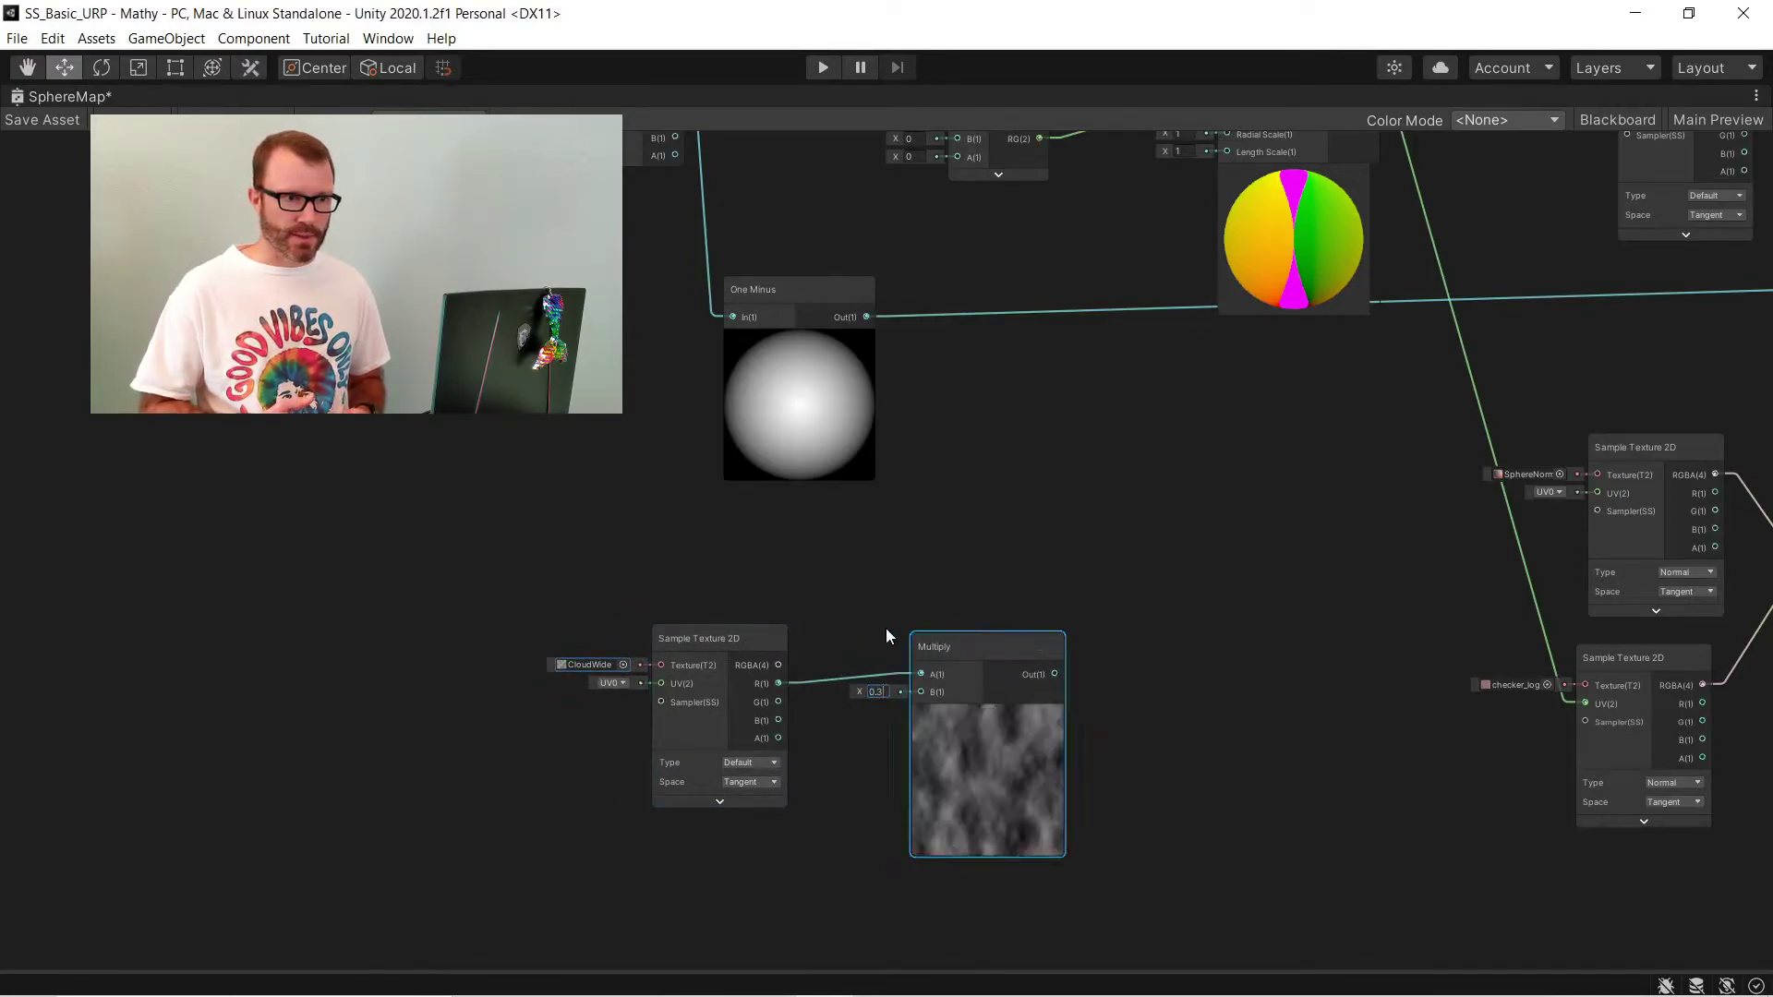
# - Subtract the Multiply output from the One Minus output with a Subtract node, and connect its result to the PBR Master's Alpha
pyautogui.moveTo(866, 317); pyautogui.dragTo(1058, 341)
pyautogui.write('sub')
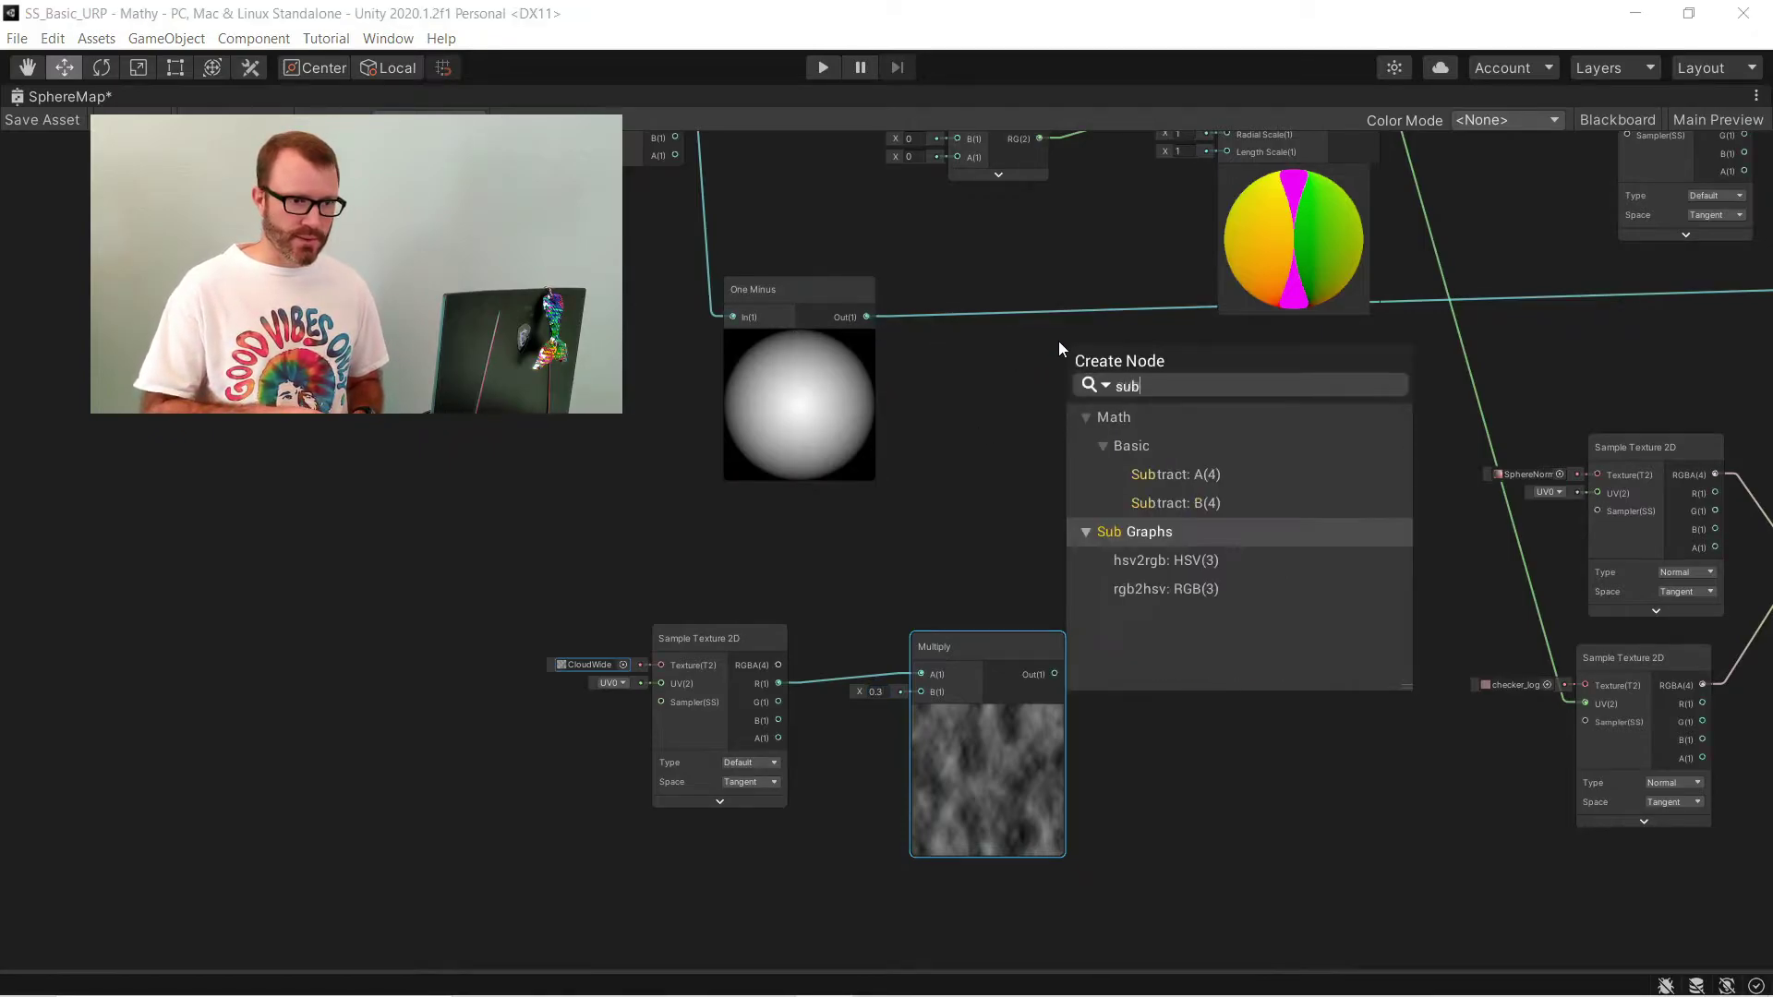
pyautogui.press('Return')
pyautogui.moveTo(1065, 407); pyautogui.dragTo(926, 659)
pyautogui.click(990, 715)
pyautogui.moveTo(1181, 632); pyautogui.dragTo(388, 805, button='middle')
pyautogui.moveTo(384, 560); pyautogui.dragTo(1399, 459)
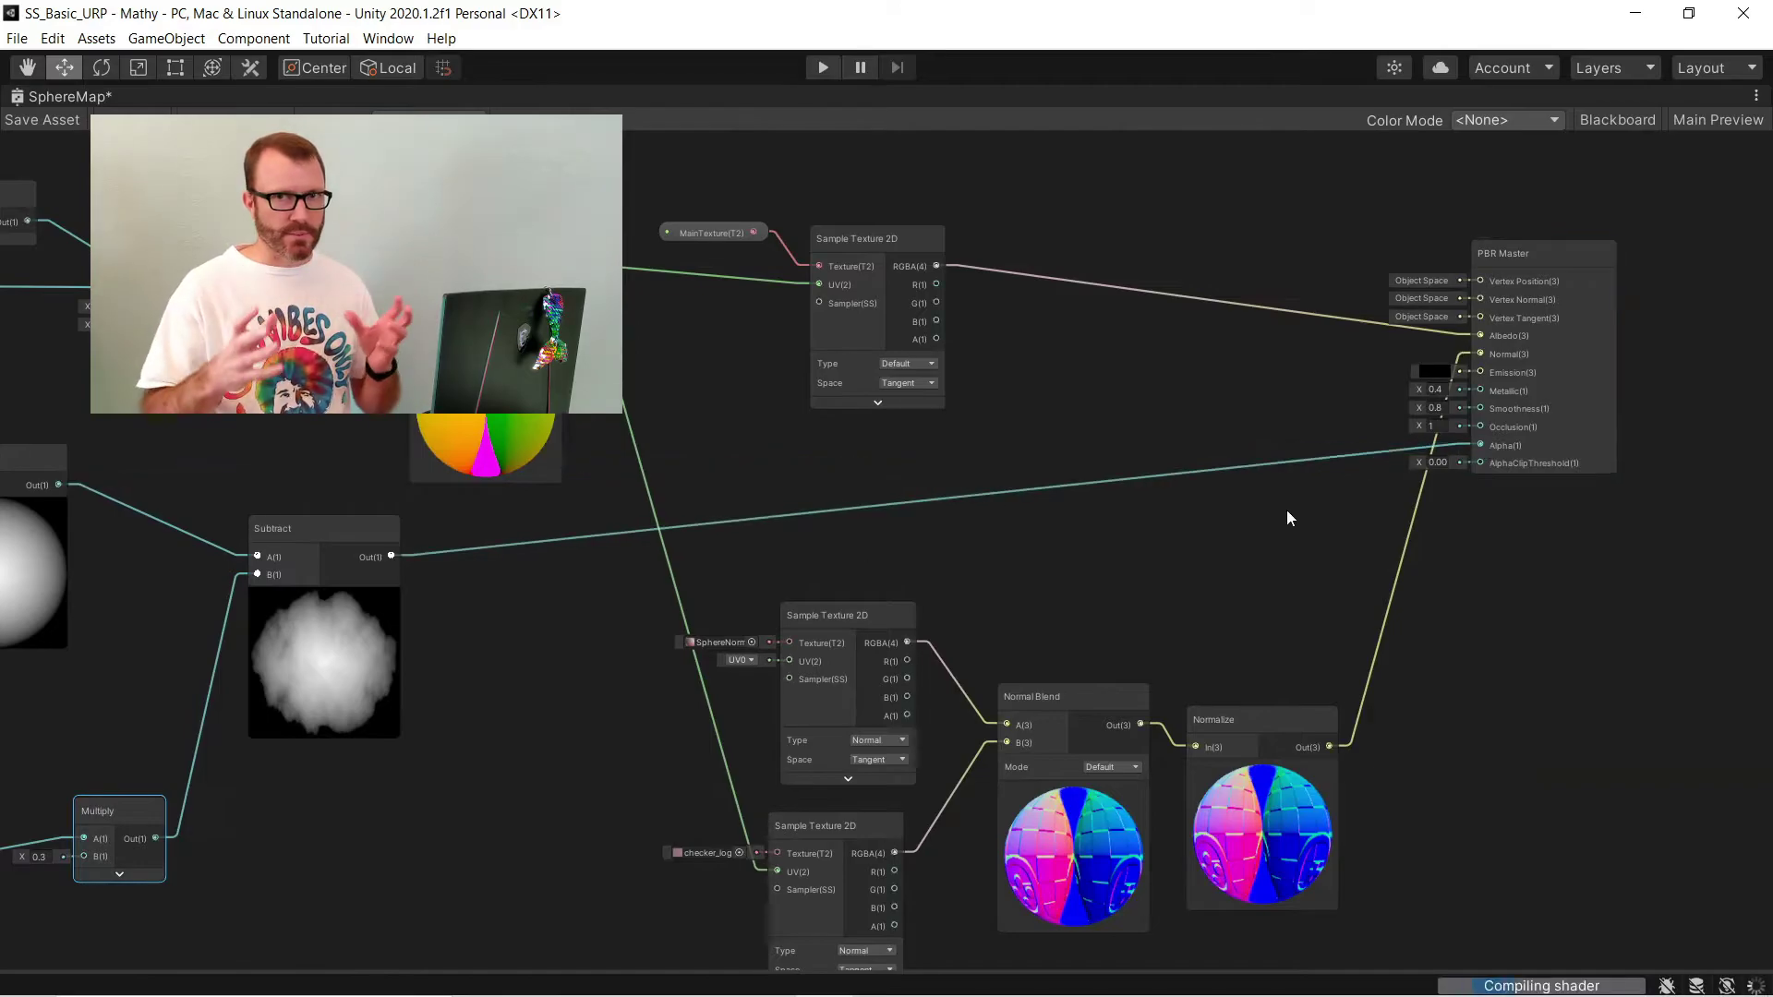
# - Check the sphere's cloud-shaped edge in the Scene view, then return to the maximized graph window
pyautogui.moveTo(77, 767); pyautogui.dragTo(908, 646, button='middle')
pyautogui.doubleClick(64, 96)
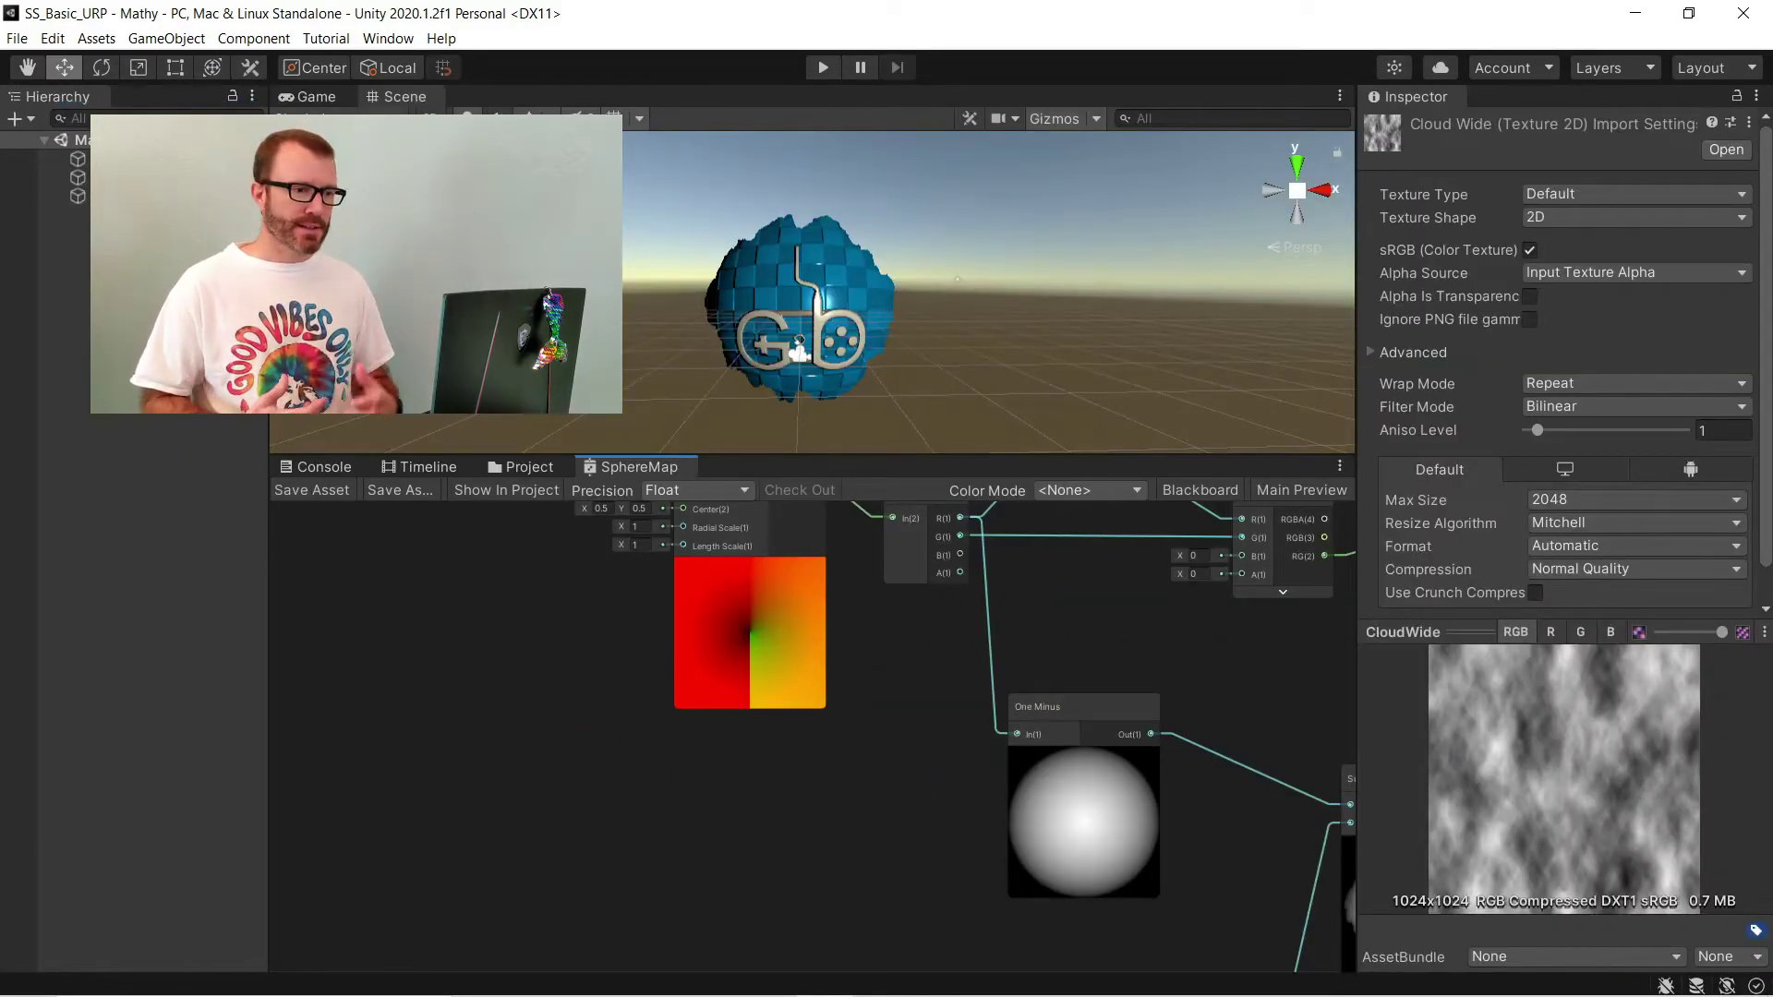
pyautogui.doubleClick(639, 466)
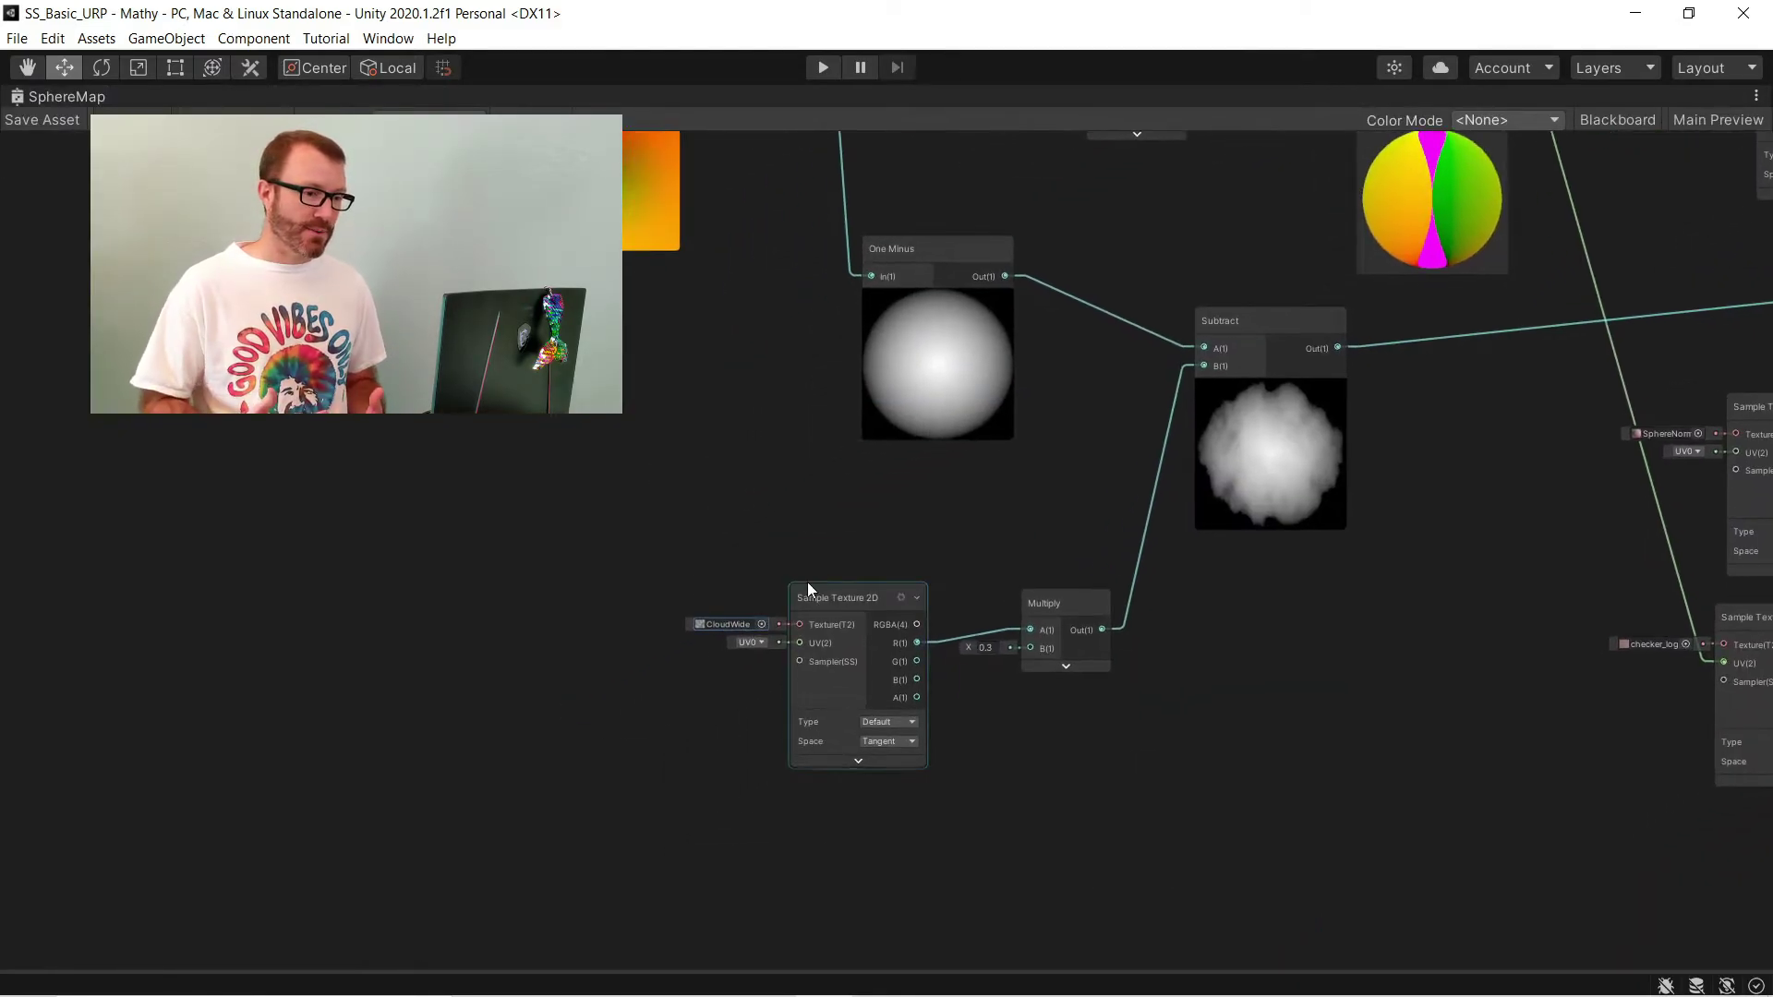
# - Add UV, Split and Combine nodes beside the CloudWide sample, connecting UV to Split and Split's R to Combine's R
pyautogui.rightClick(136, 595)
pyautogui.click(194, 613)
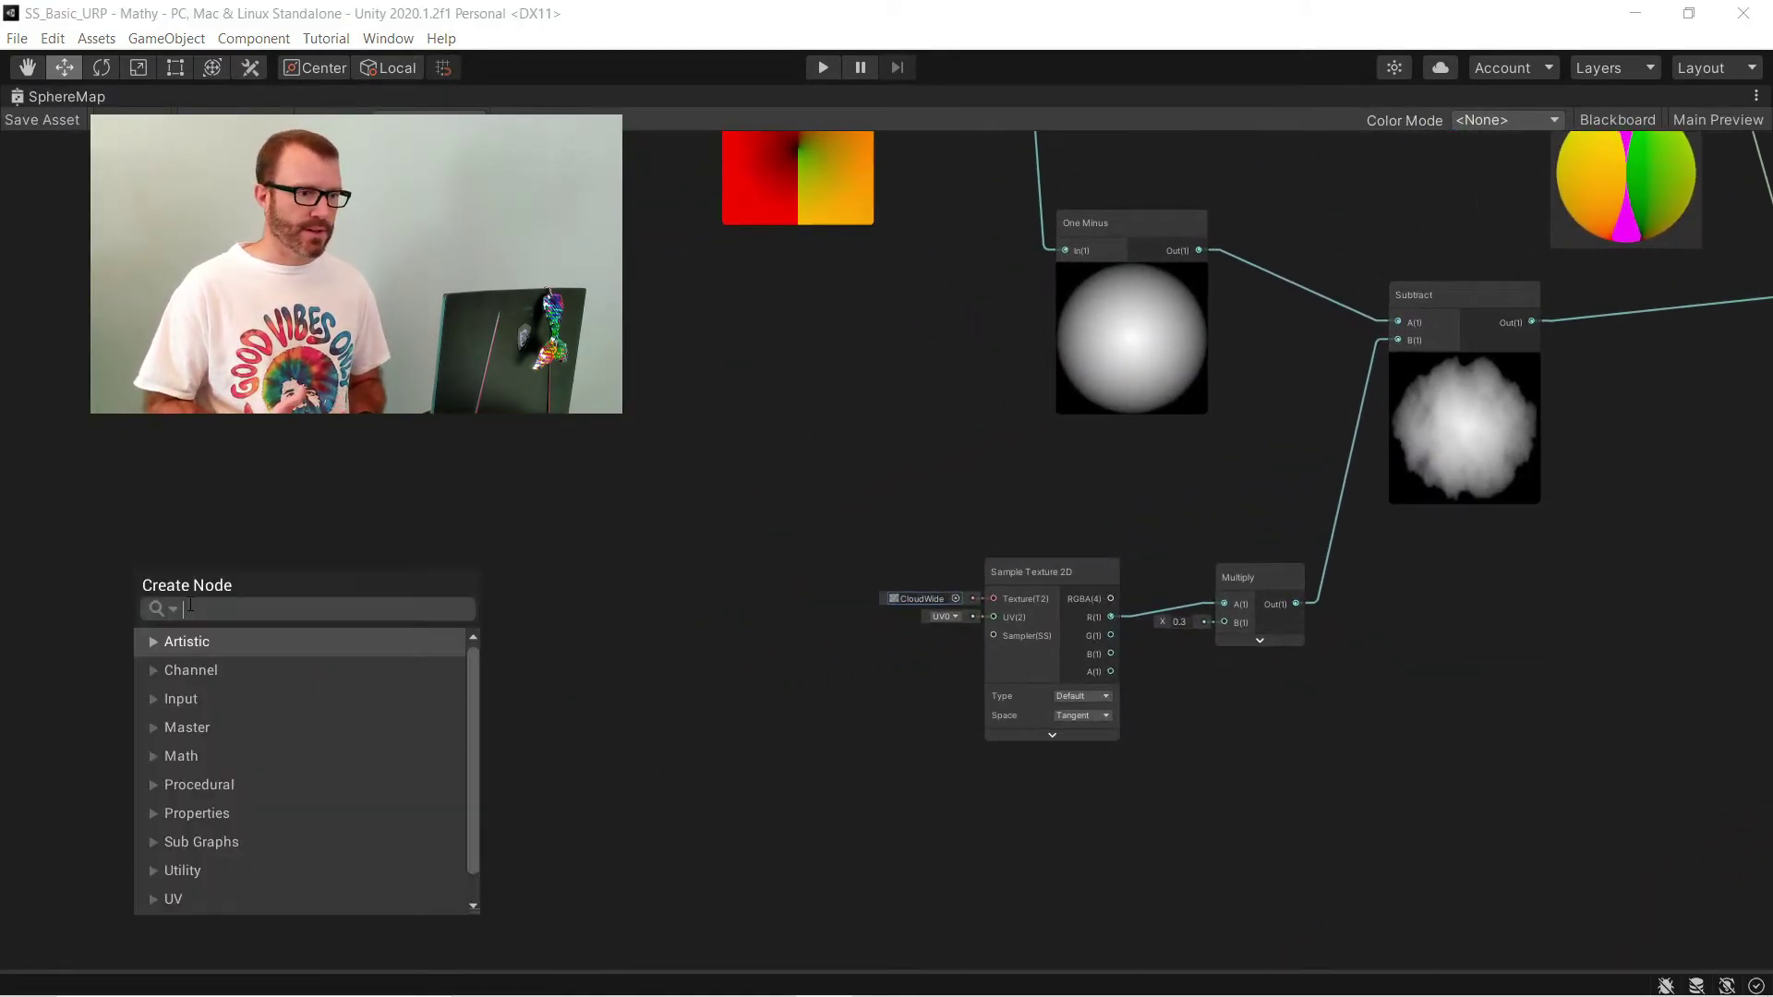
pyautogui.write('uv')
pyautogui.click(260, 666)
pyautogui.moveTo(262, 663); pyautogui.dragTo(619, 611)
pyautogui.write('split')
pyautogui.press('Return')
pyautogui.write('combine')
pyautogui.press('Return')
pyautogui.click(620, 709)
# - Duplicate the Subtract node and place it below the new Split, connecting Split's G to A and its output to Combine's G
pyautogui.click(1441, 307)
pyautogui.hotkey('ctrl', 'd')
pyautogui.moveTo(1468, 324); pyautogui.dragTo(468, 739)
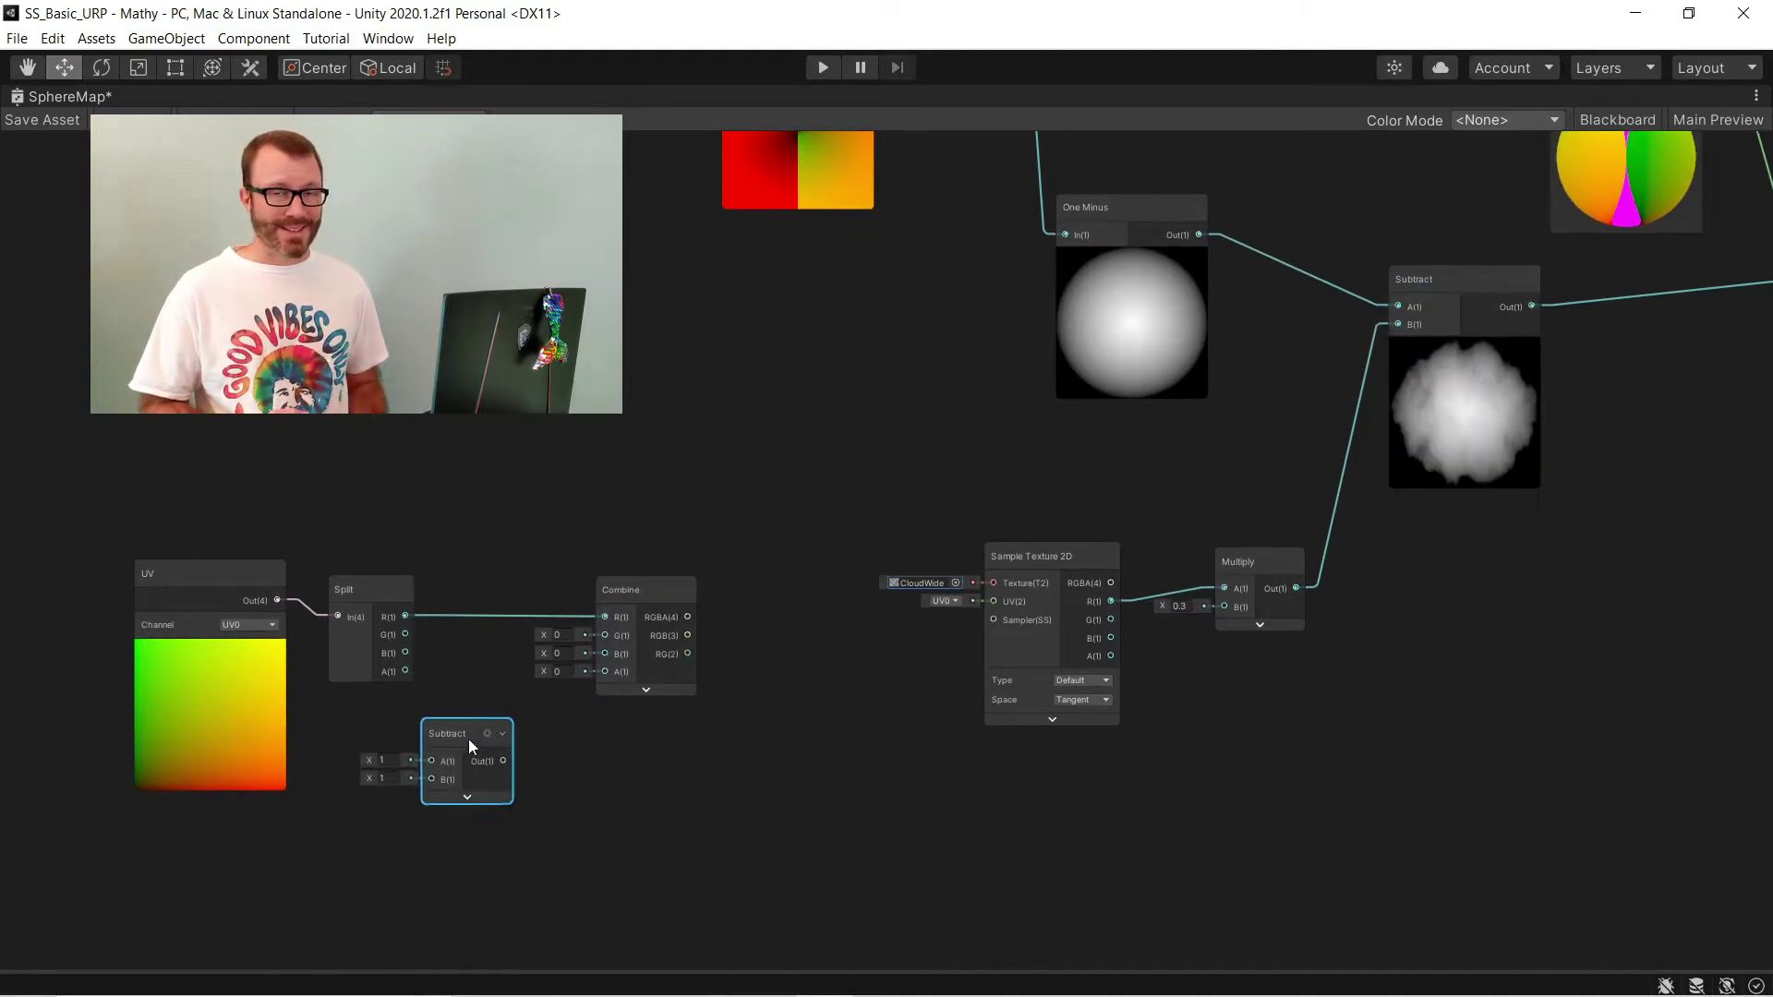
pyautogui.moveTo(405, 650); pyautogui.dragTo(605, 651)
# - Add a Time node below the UV node and feed its Time output into a new Multiply node with B at 0.5
pyautogui.moveTo(612, 634); pyautogui.dragTo(819, 435, button='middle')
pyautogui.rightClick(288, 454)
pyautogui.click(358, 466)
pyautogui.write('time')
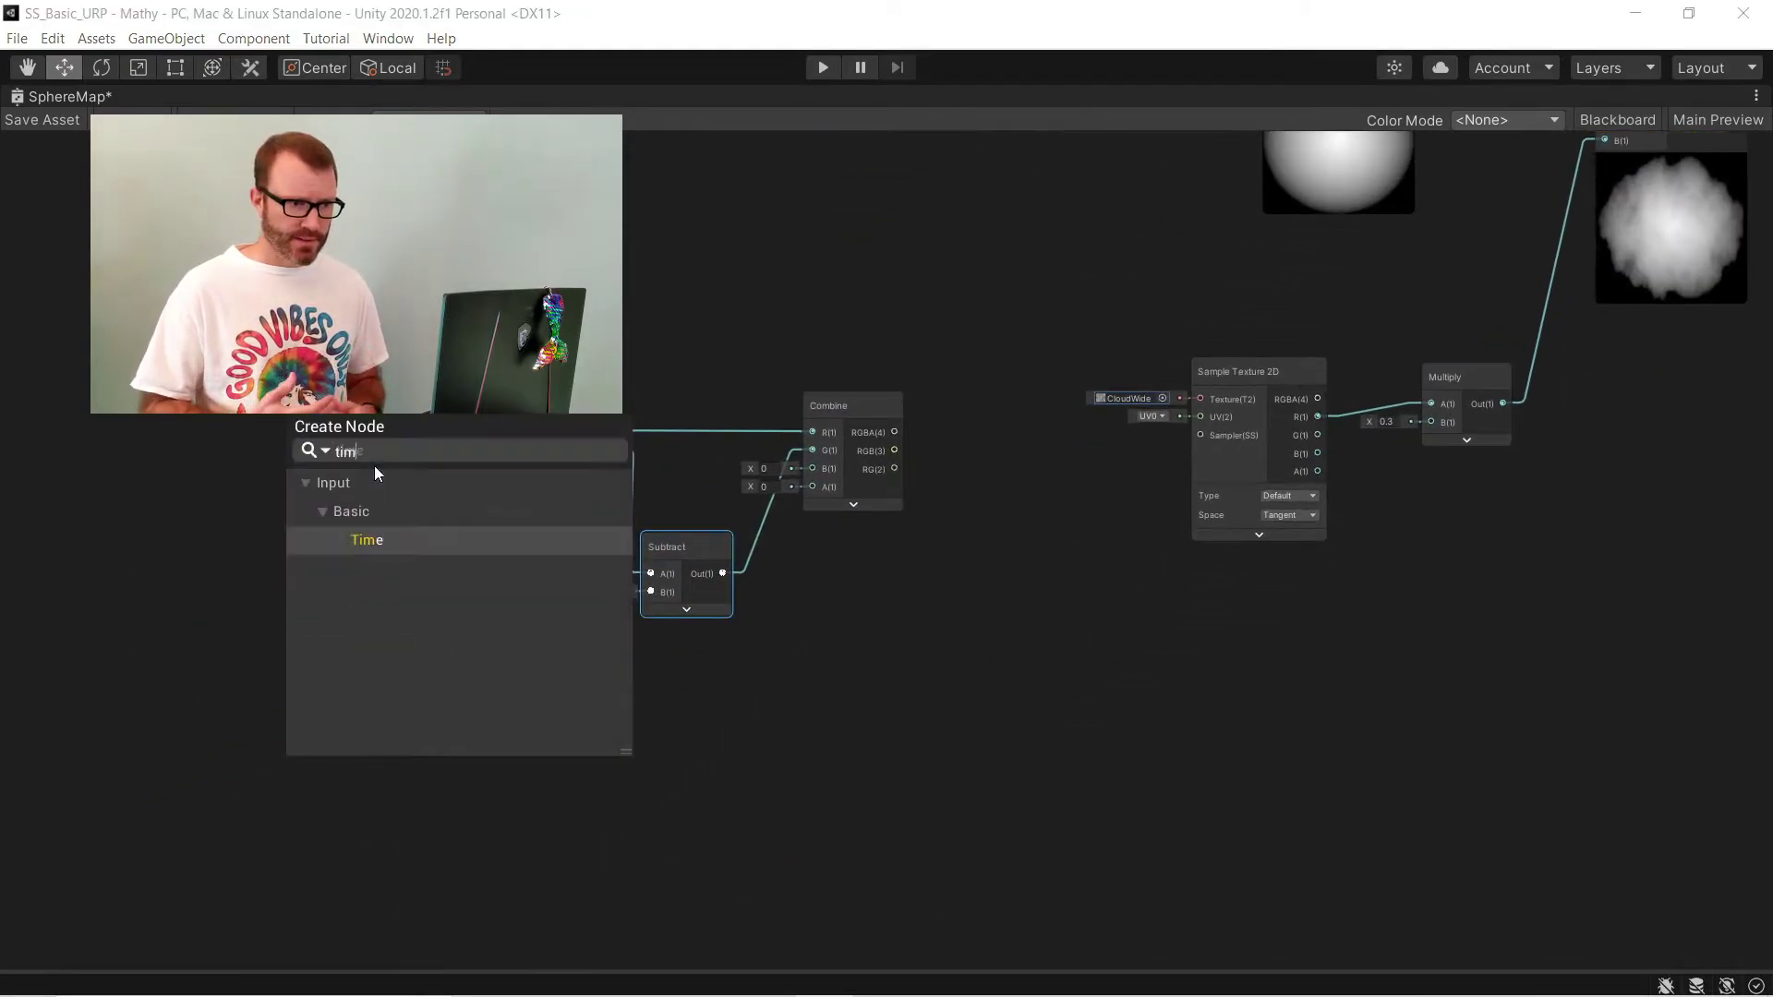
pyautogui.press('Return')
pyautogui.moveTo(345, 833); pyautogui.dragTo(359, 747)
pyautogui.moveTo(388, 757); pyautogui.dragTo(409, 755)
pyautogui.write('mult')
pyautogui.press('Return')
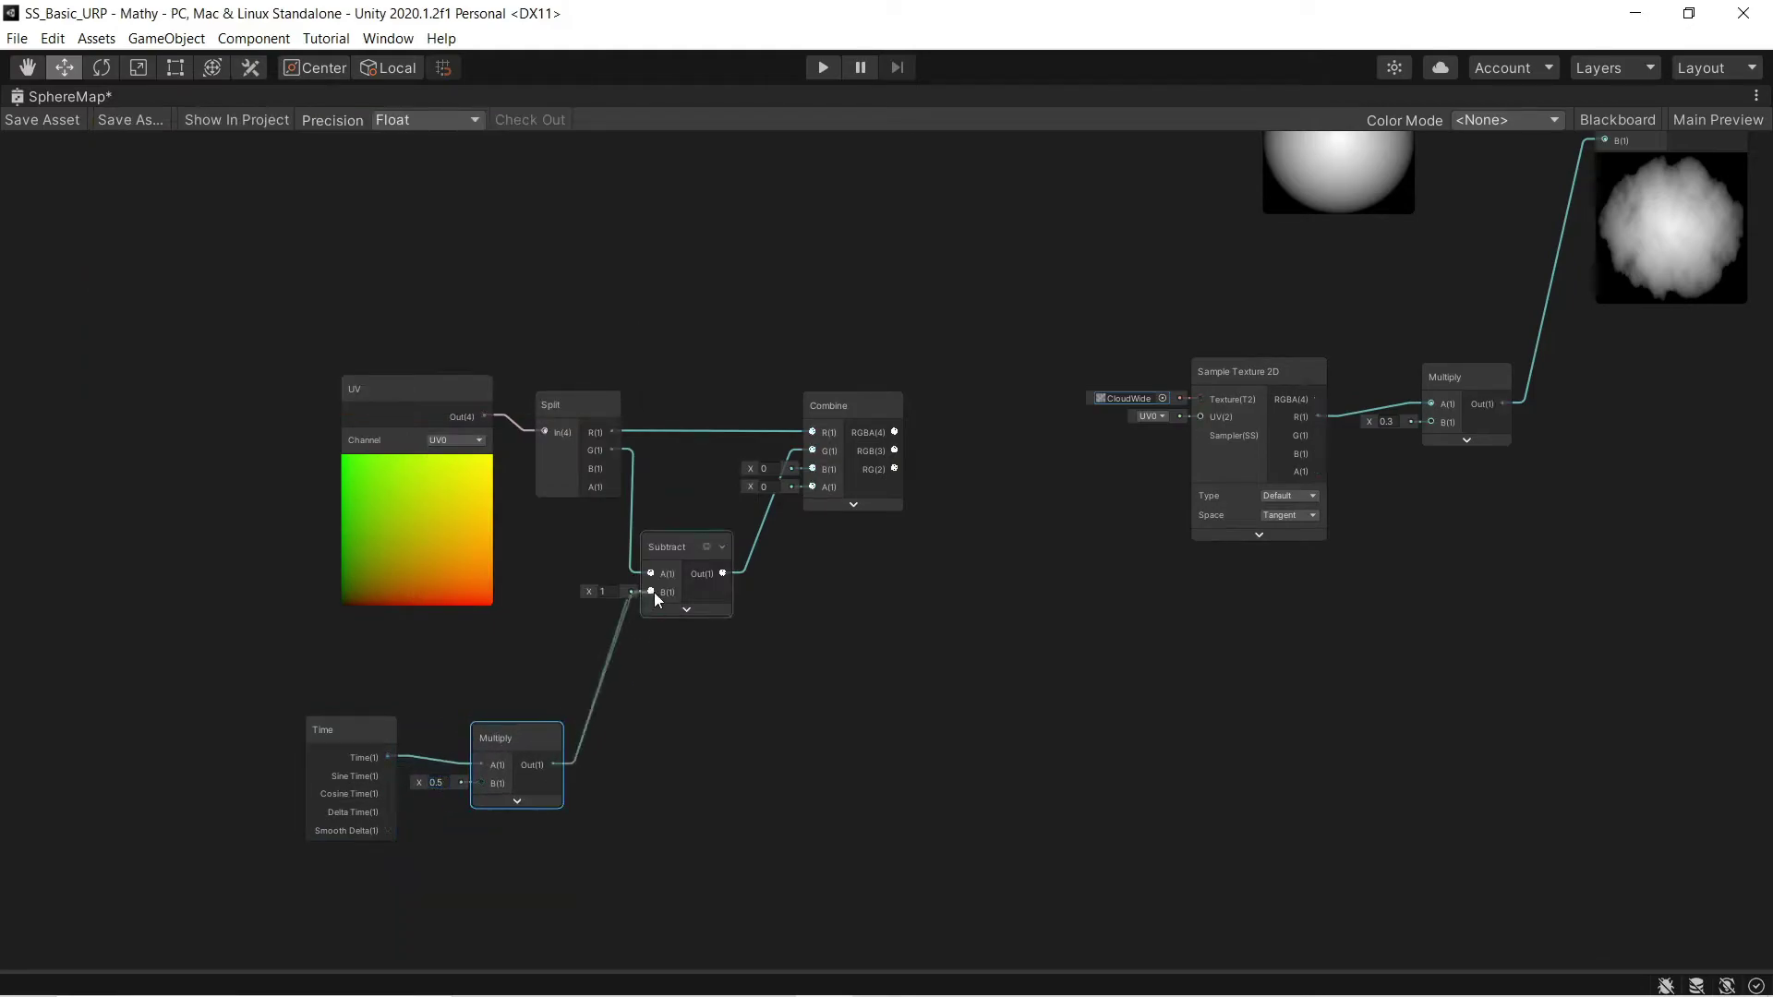
# - Connect the time Multiply output to the lower Subtract's B and Combine's RG output to the CloudWide sample's UV
pyautogui.moveTo(654, 591); pyautogui.dragTo(656, 593)
pyautogui.moveTo(893, 549); pyautogui.dragTo(704, 600, button='middle')
pyautogui.moveTo(703, 601); pyautogui.dragTo(1015, 549)
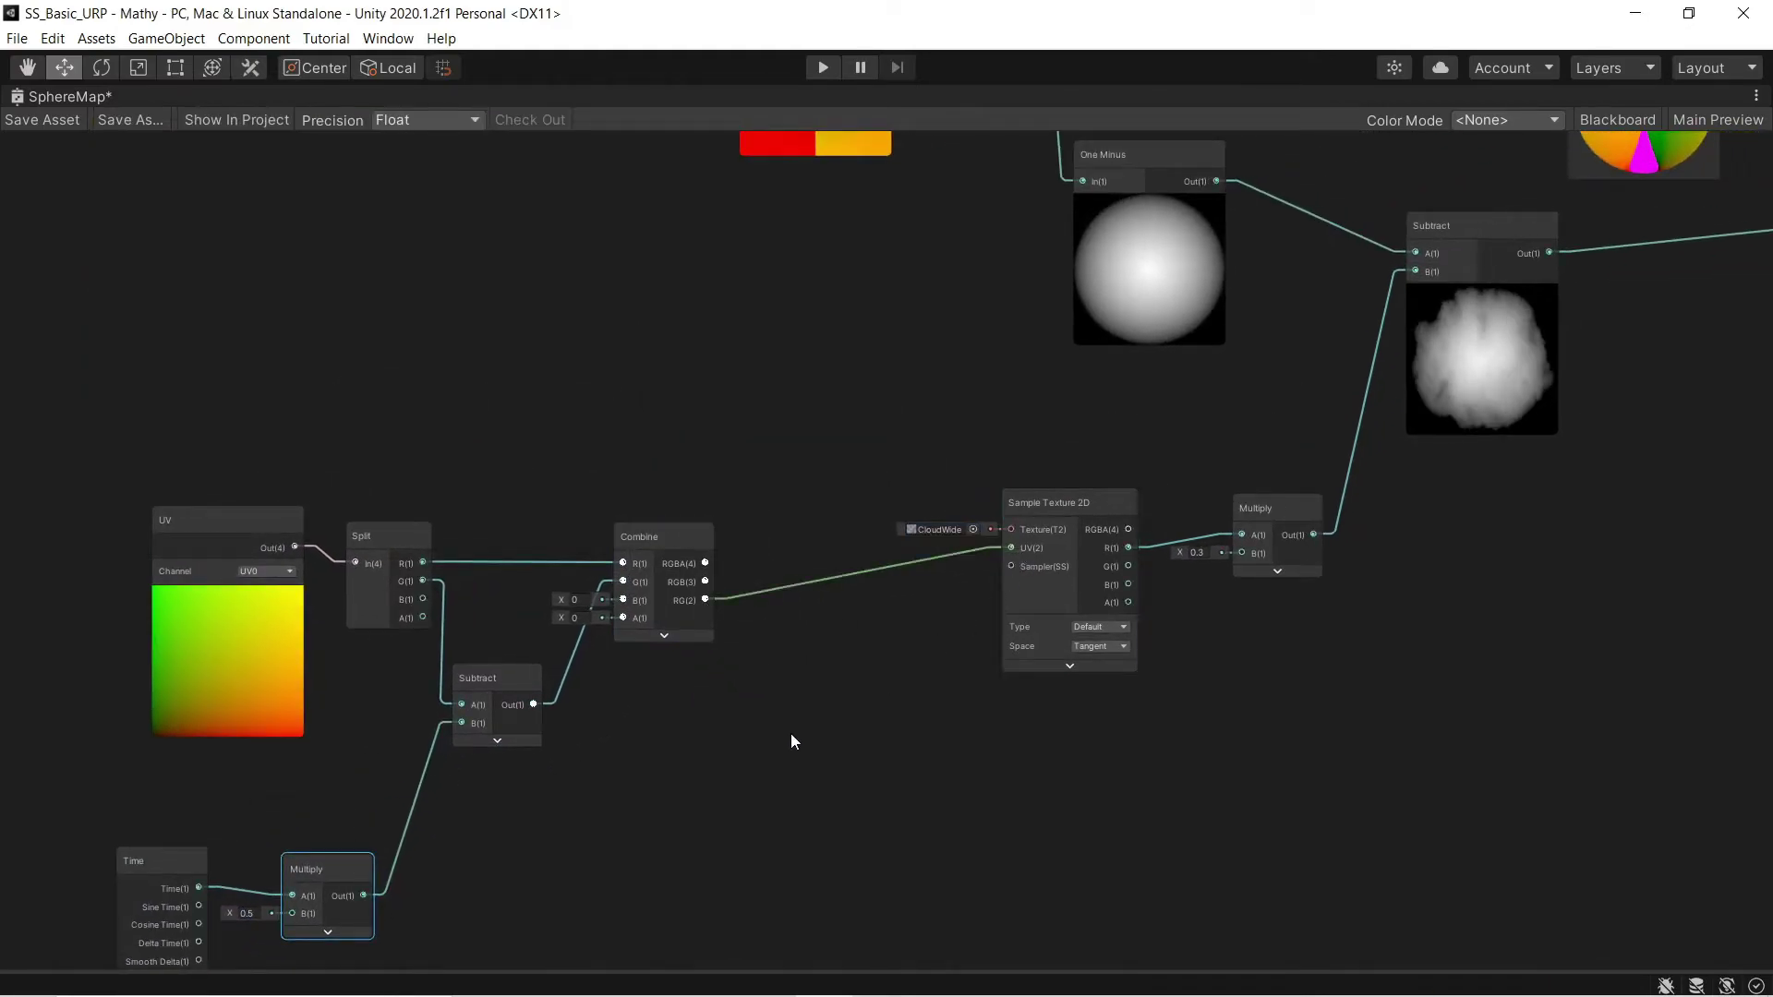
# - Duplicate the Time and Multiply nodes and place the copies above the UV node
pyautogui.moveTo(790, 742); pyautogui.dragTo(872, 690, button='middle')
pyautogui.click(230, 809)
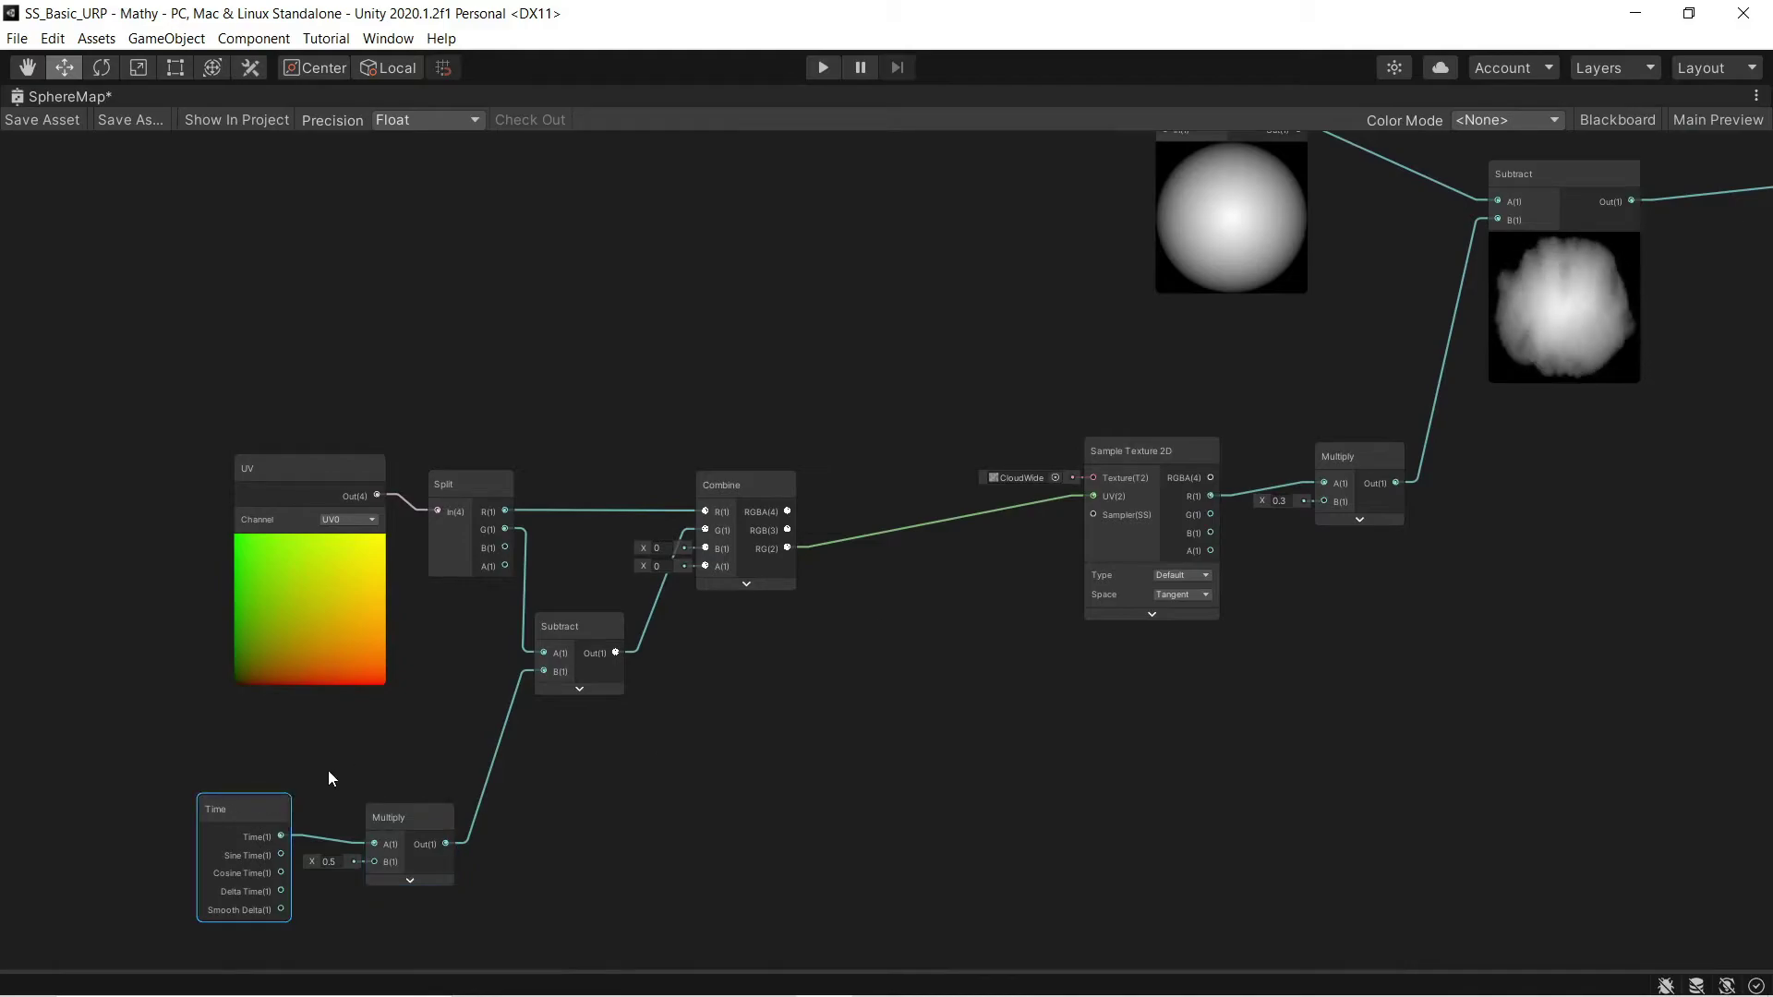
pyautogui.hotkey('ctrl', 'd')
pyautogui.moveTo(262, 863); pyautogui.dragTo(285, 269)
# - Route Split's G through a One Minus node into a new Subtract, with the duplicated Multiply in B, and set that Multiply to 0.2
pyautogui.moveTo(505, 606); pyautogui.dragTo(501, 314)
pyautogui.write('one minus')
pyautogui.press('Return')
pyautogui.click(617, 507)
pyautogui.write('sub')
pyautogui.press('Return')
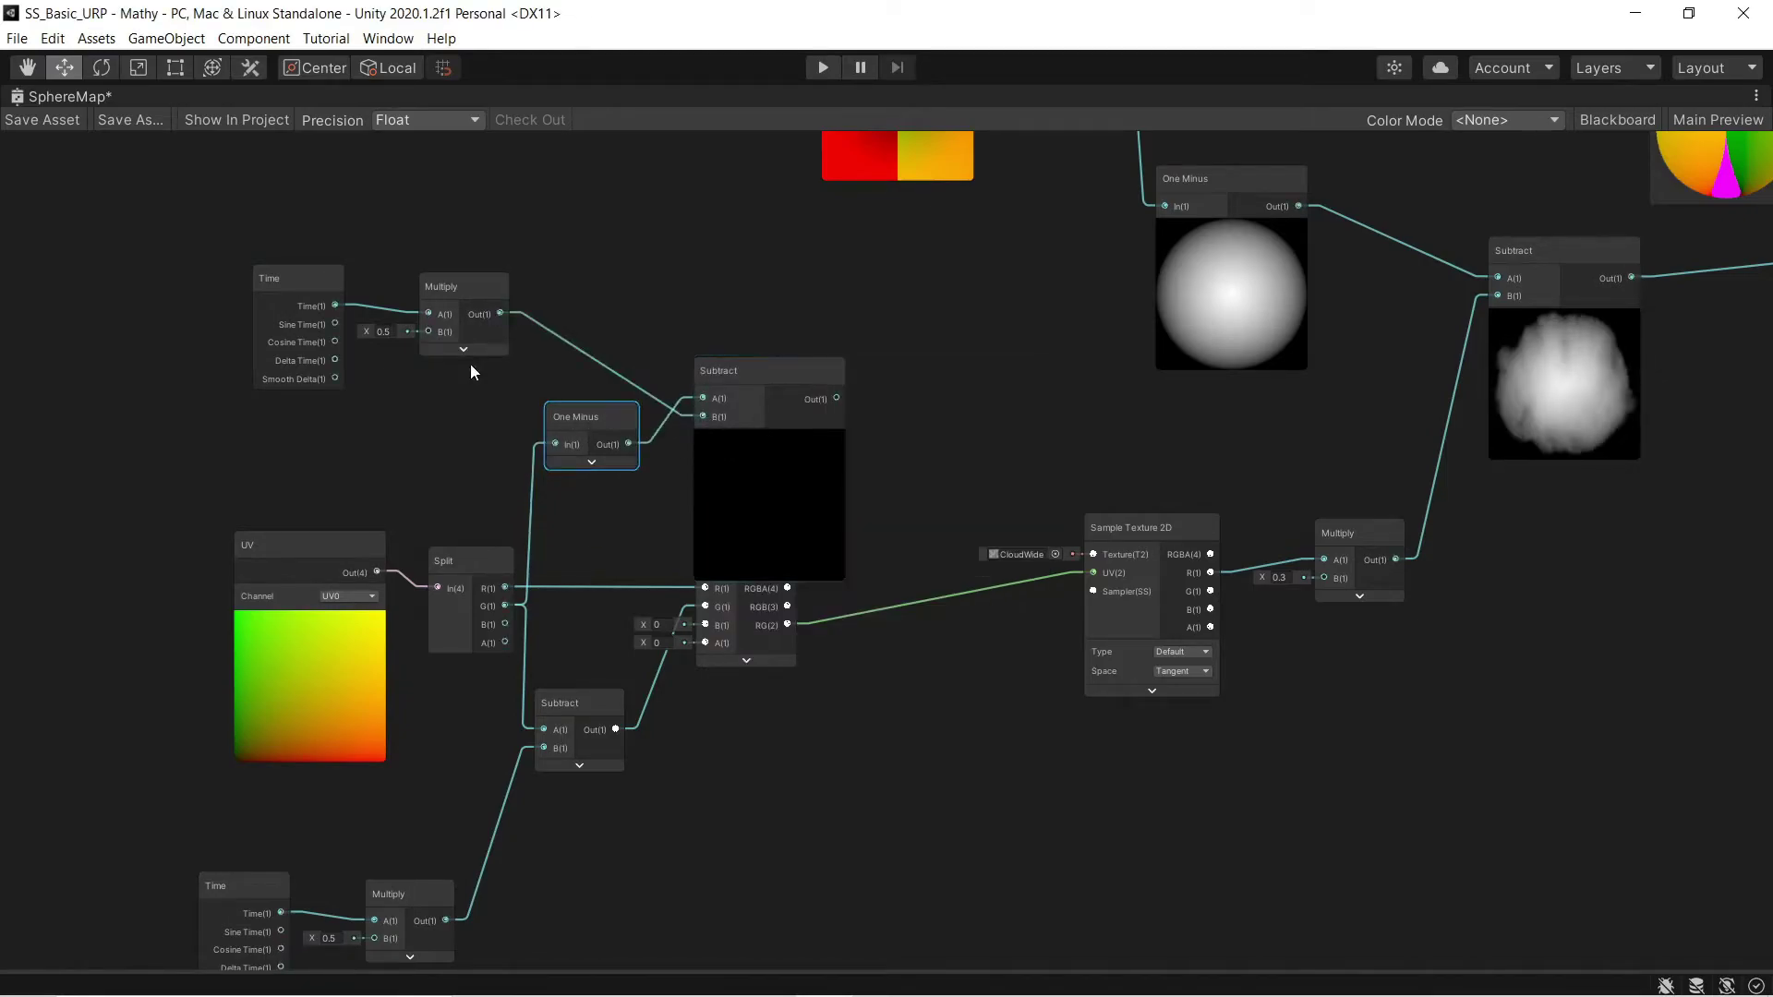
pyautogui.click(383, 330)
pyautogui.write('0.2')
# - Disconnect the CloudWide sample from the 0.3 Multiply, make room between them, and connect the sample's R output to a new Subtract node
pyautogui.moveTo(1171, 534); pyautogui.dragTo(1151, 642)
pyautogui.press('Delete')
pyautogui.moveTo(1348, 560); pyautogui.dragTo(1405, 549)
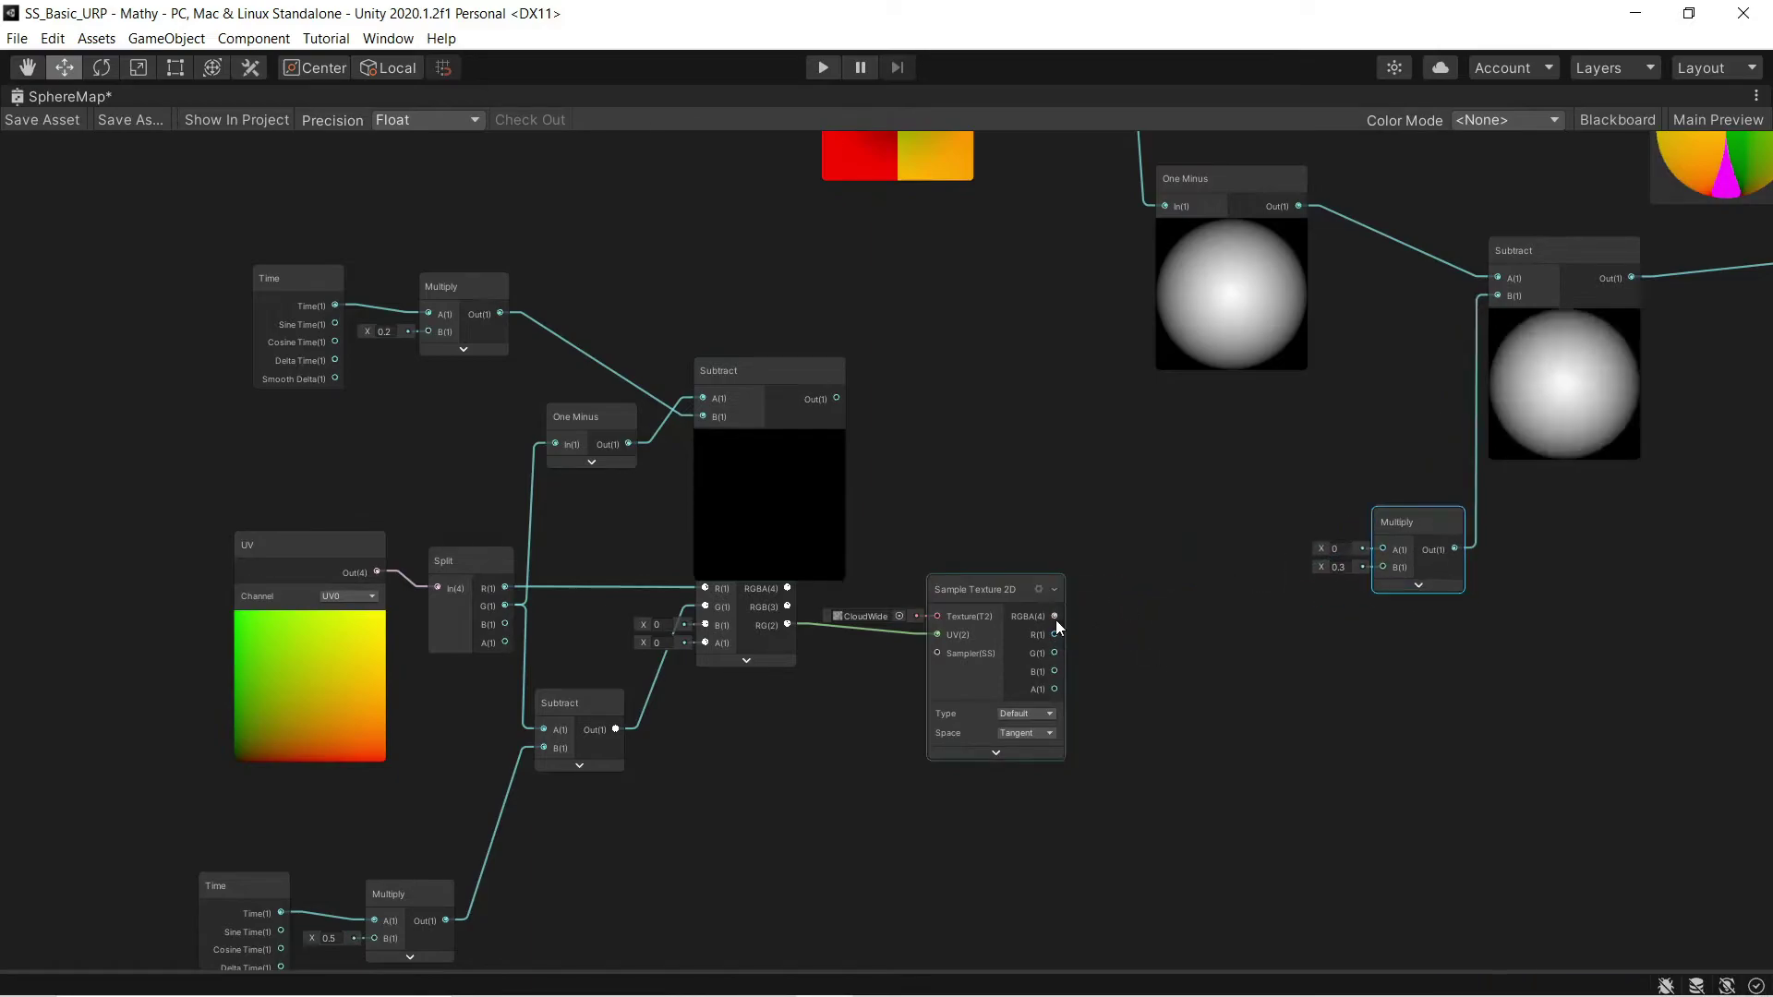
pyautogui.moveTo(1055, 632); pyautogui.dragTo(1104, 619)
pyautogui.write('sub')
pyautogui.press('Up')
pyautogui.press('Up')
pyautogui.press('Return')
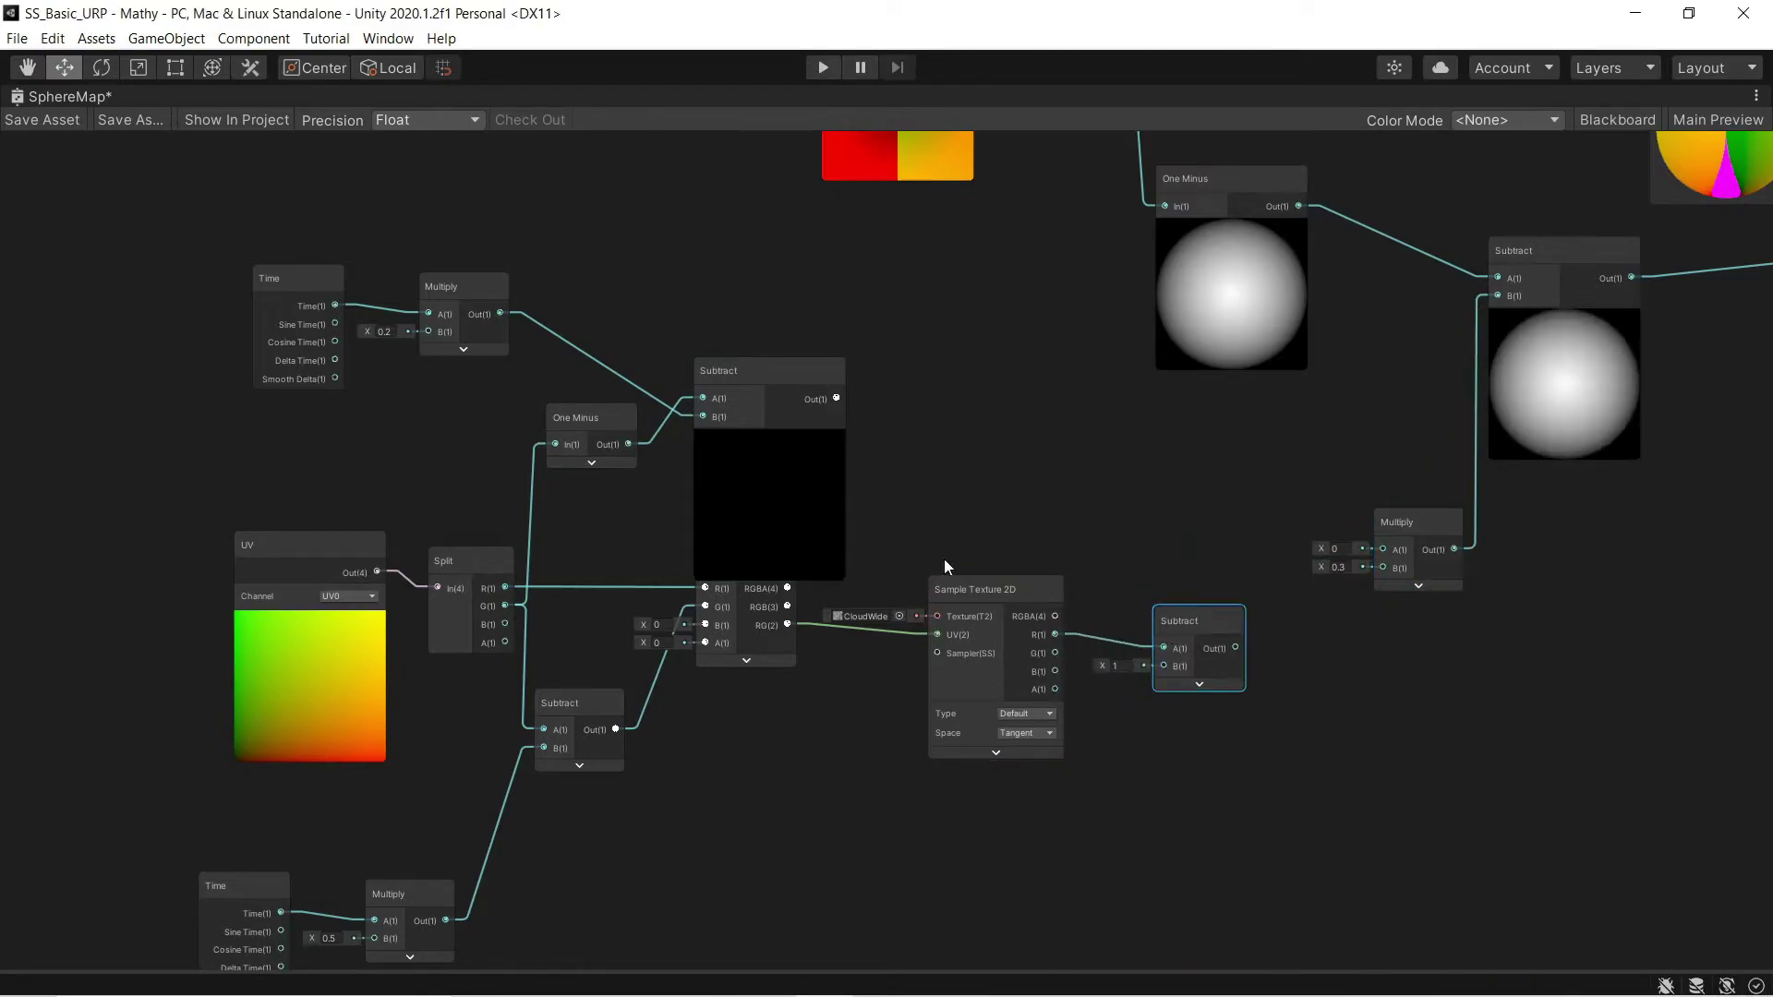
# - Connect the upper Subtract to the new Subtract's B, and pass the result through a new Clamp node into the 0.3 Multiply
pyautogui.moveTo(738, 374); pyautogui.dragTo(1012, 435)
pyautogui.moveTo(1050, 460); pyautogui.dragTo(1283, 665)
pyautogui.write('clamp')
pyautogui.press('Return')
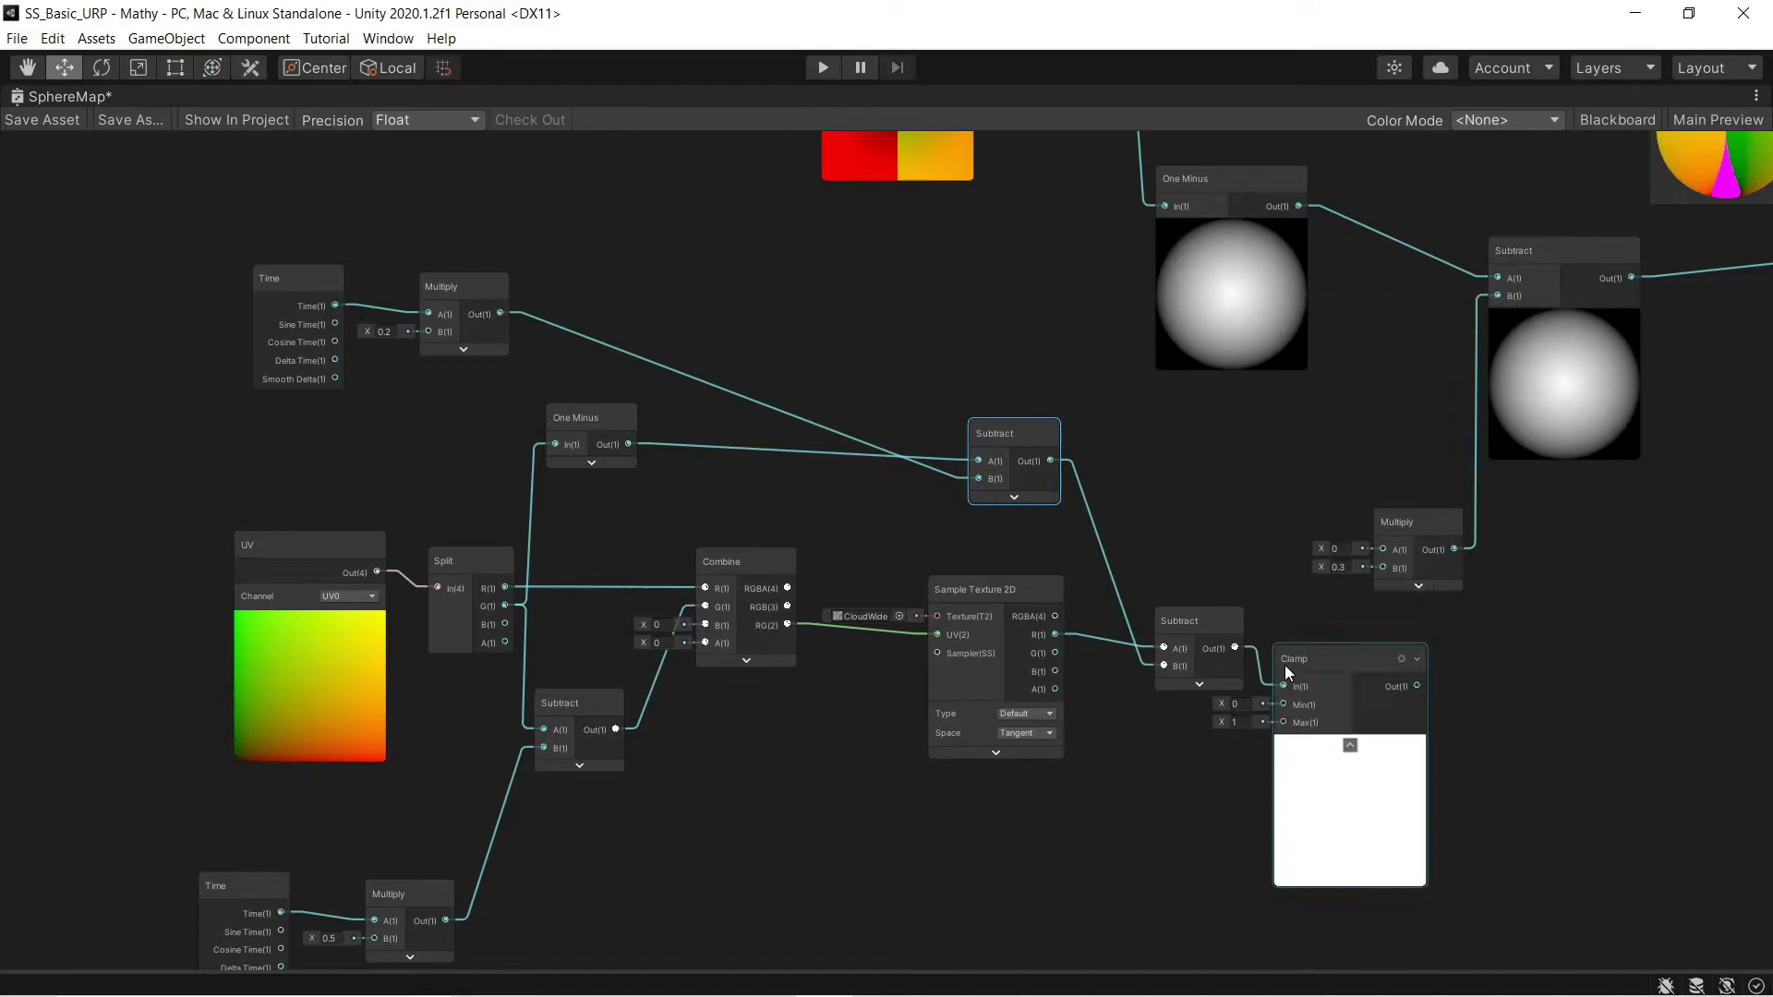
pyautogui.click(1353, 748)
pyautogui.moveTo(1400, 566); pyautogui.dragTo(1396, 552)
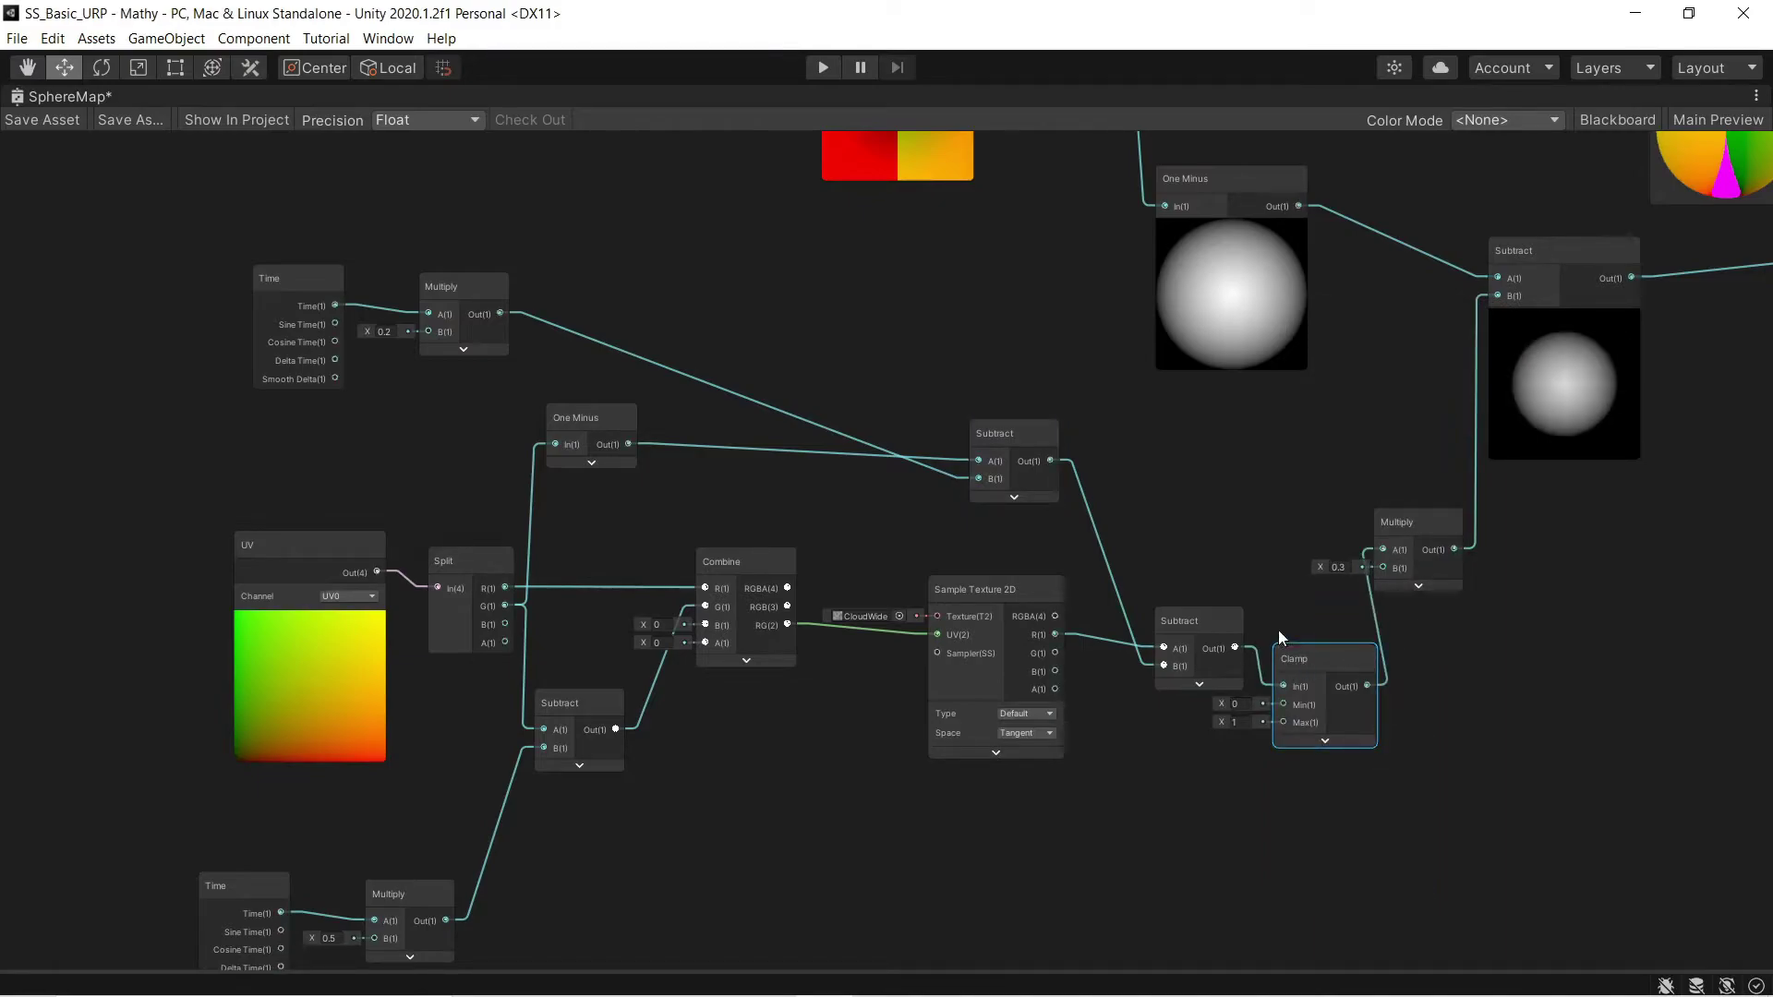
# - Set the Clamp node's Max to 10 and move the Subtract node before it slightly away
pyautogui.click(1256, 722)
pyautogui.write('10')
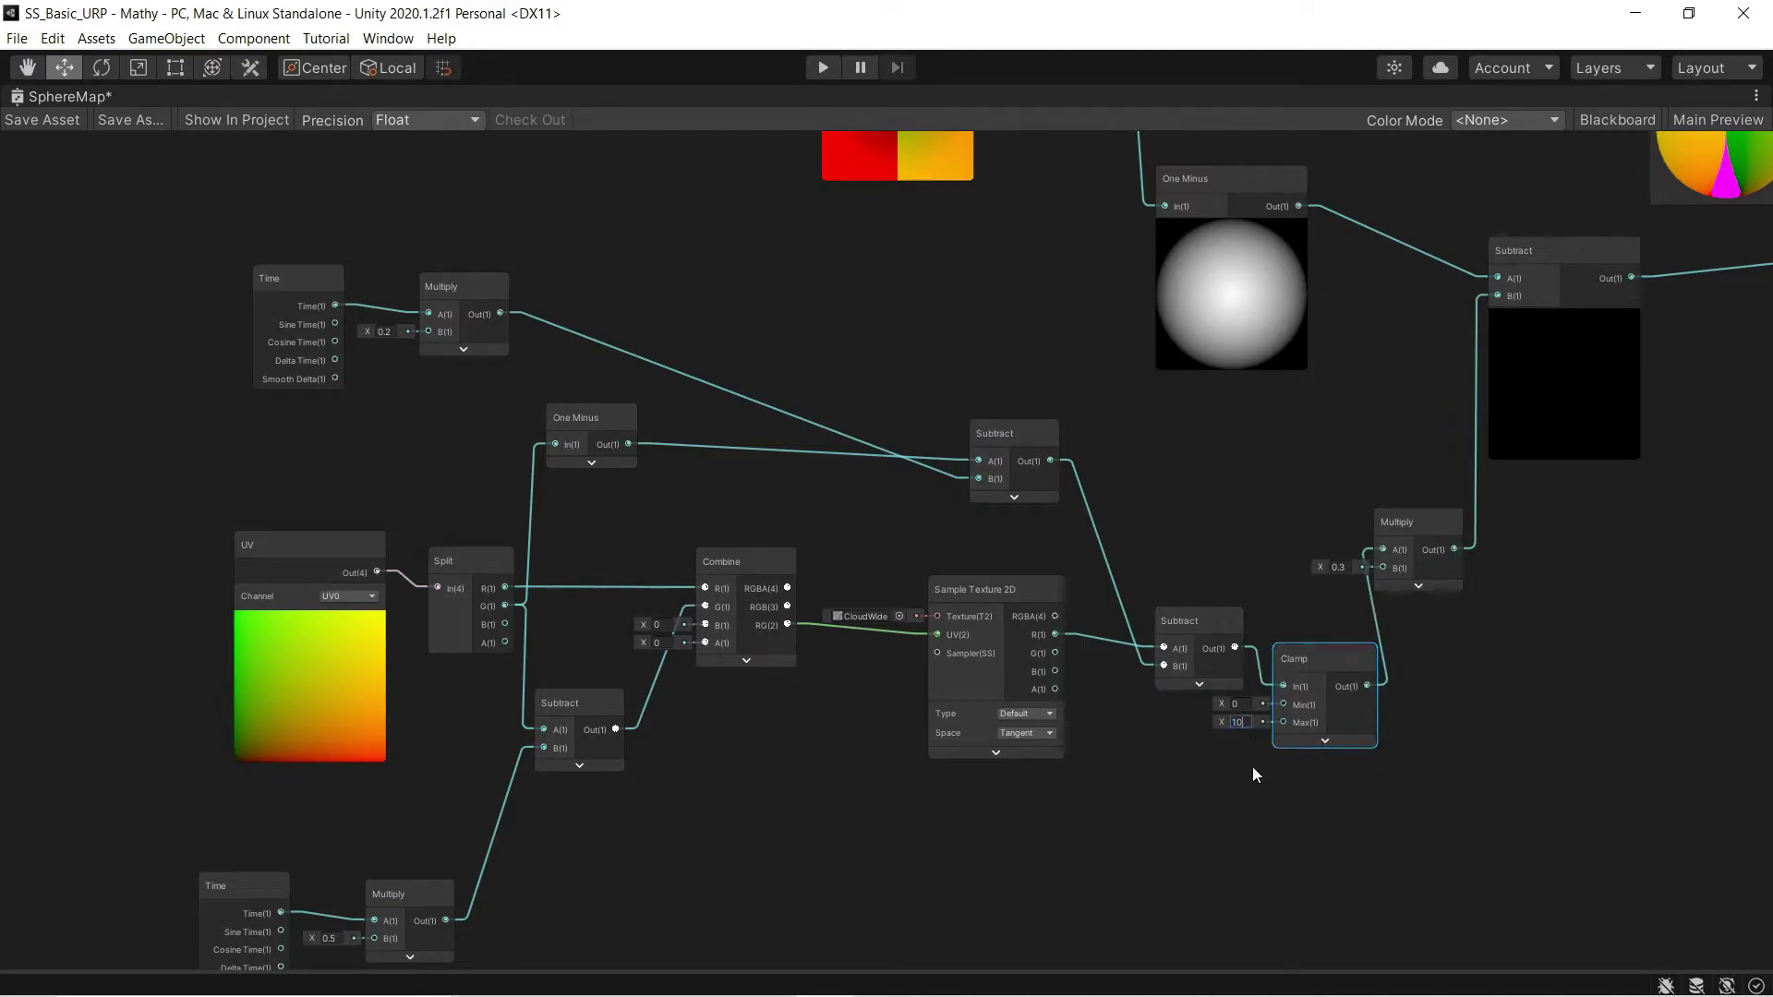
pyautogui.moveTo(1199, 628); pyautogui.dragTo(1174, 618)
pyautogui.click(1400, 780)
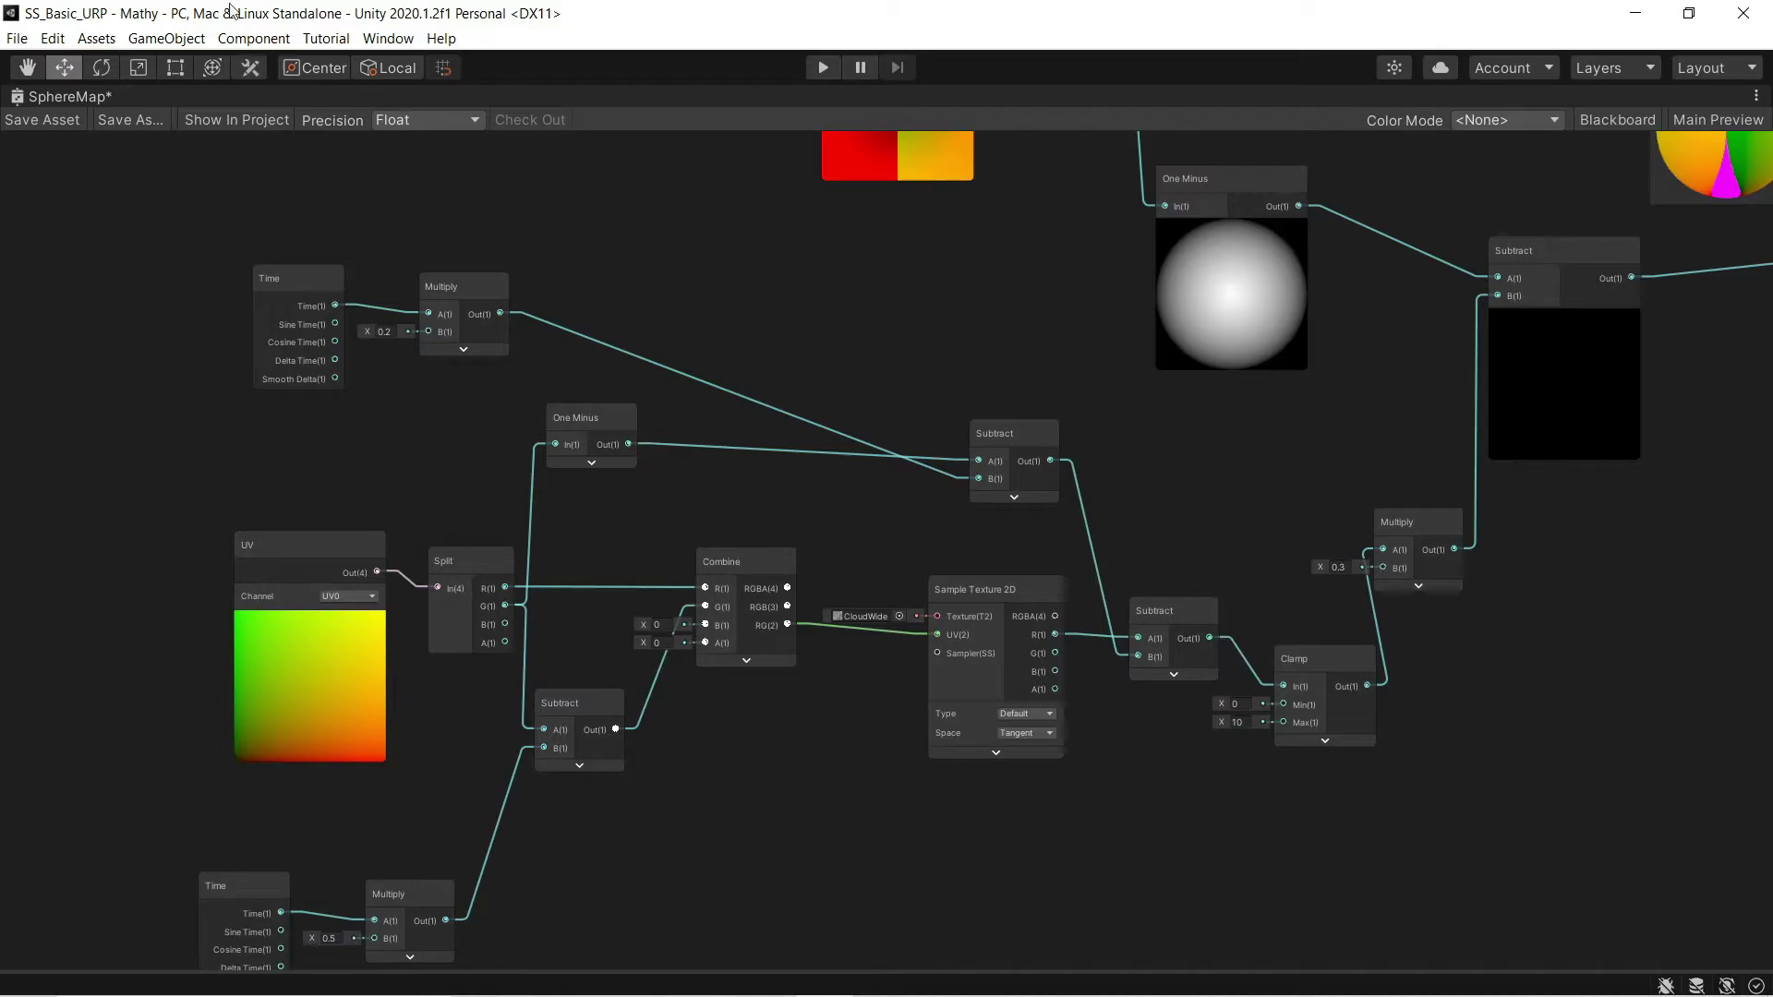
# - Restore the docked layout and play the scene to check the animated sphere dissolve, then stop playback
pyautogui.rightClick(63, 98)
pyautogui.click(102, 111)
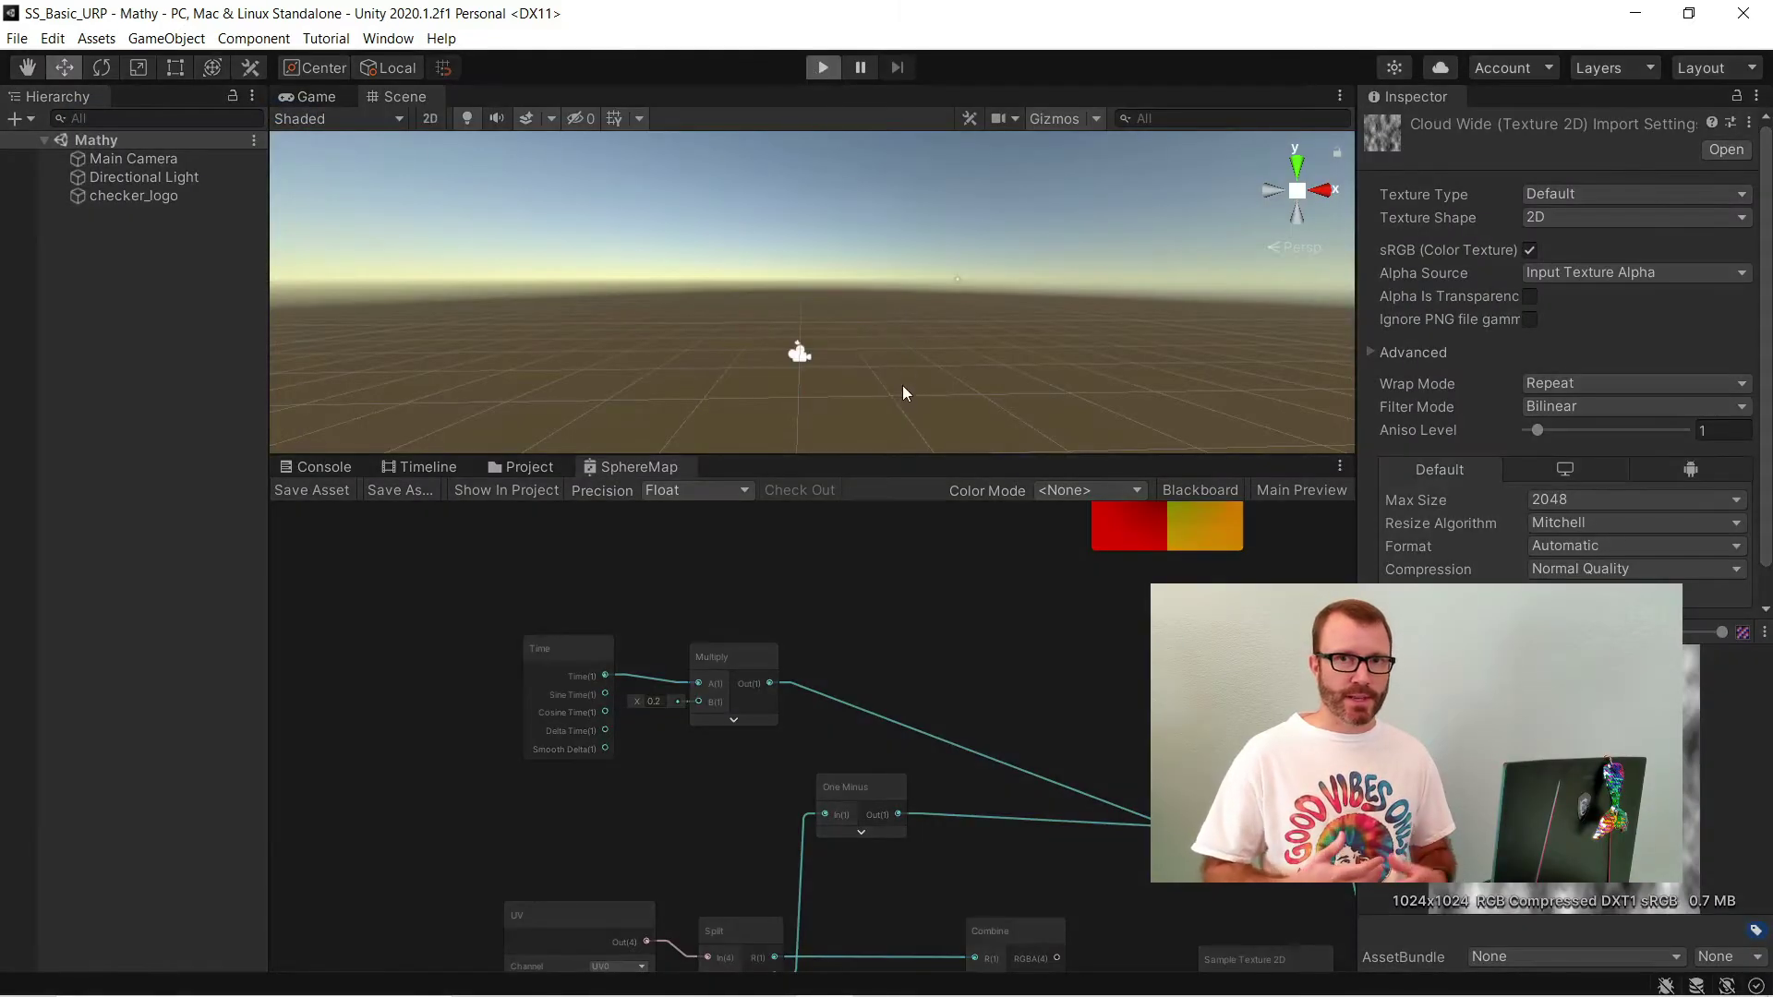
pyautogui.hotkey('ctrl', 'p')
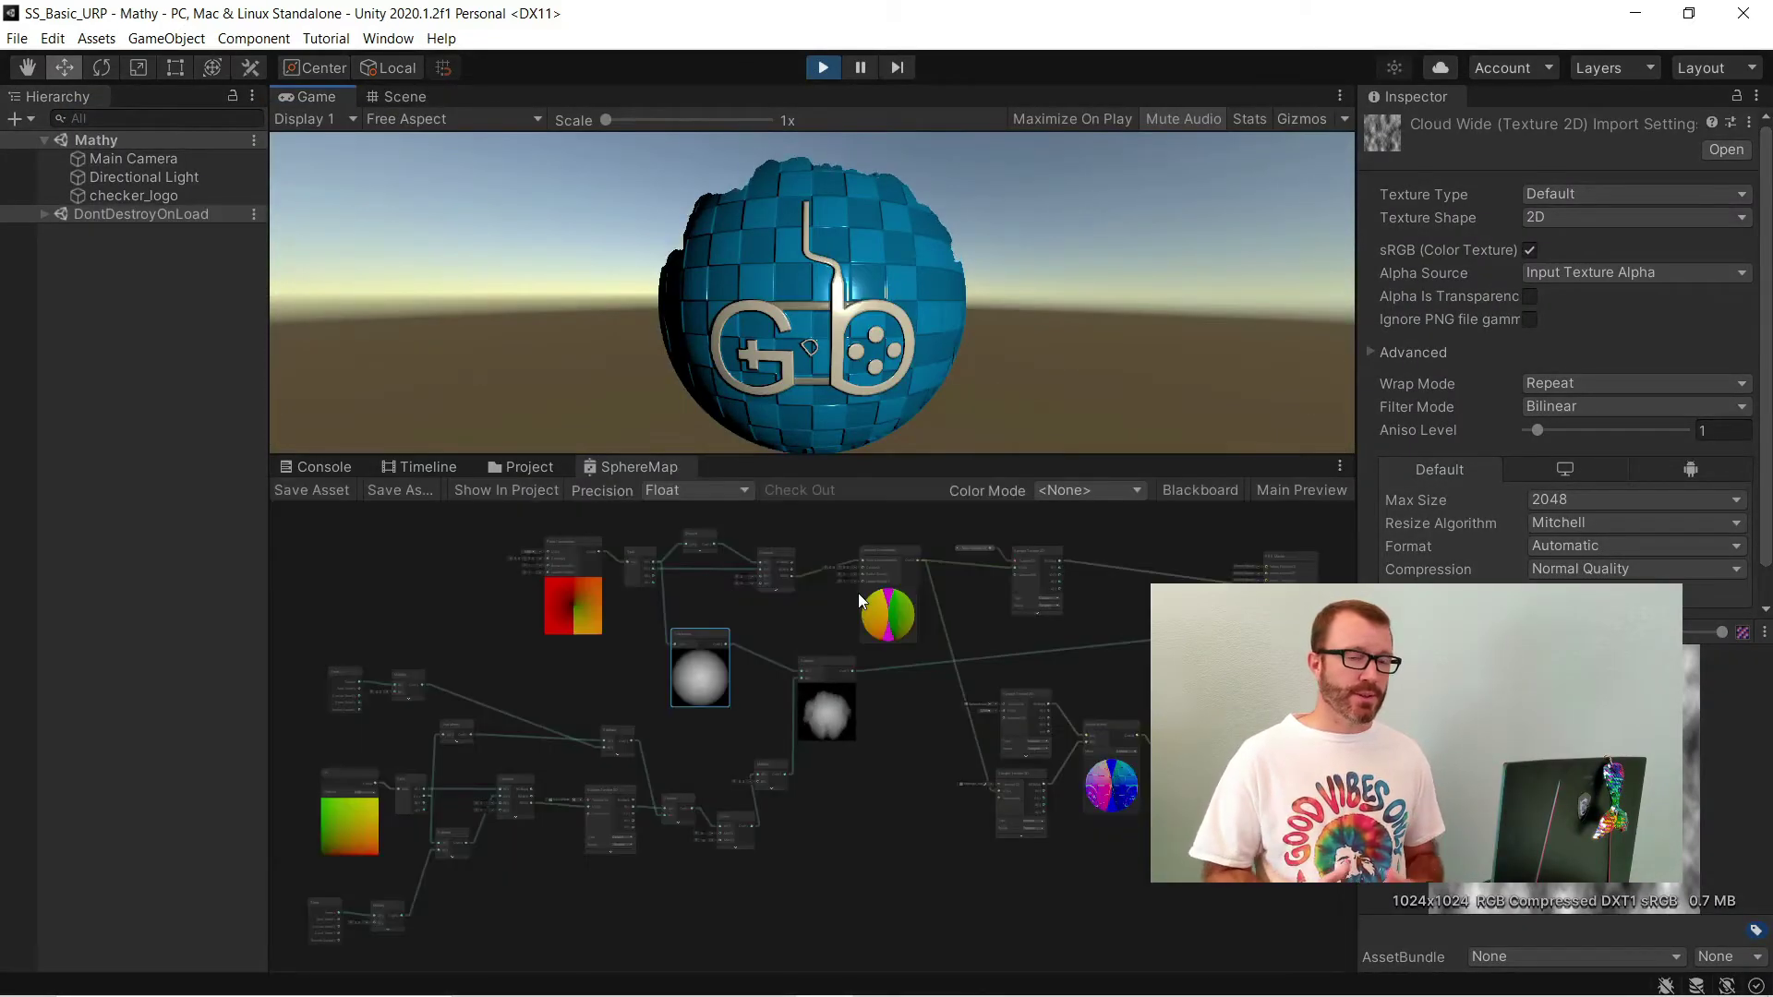
pyautogui.click(825, 68)
# - Maximize the graph and rearrange it, moving the MainTexture sample farther from Cartesian Coordinates and the normal nodes above it
pyautogui.rightClick(633, 467)
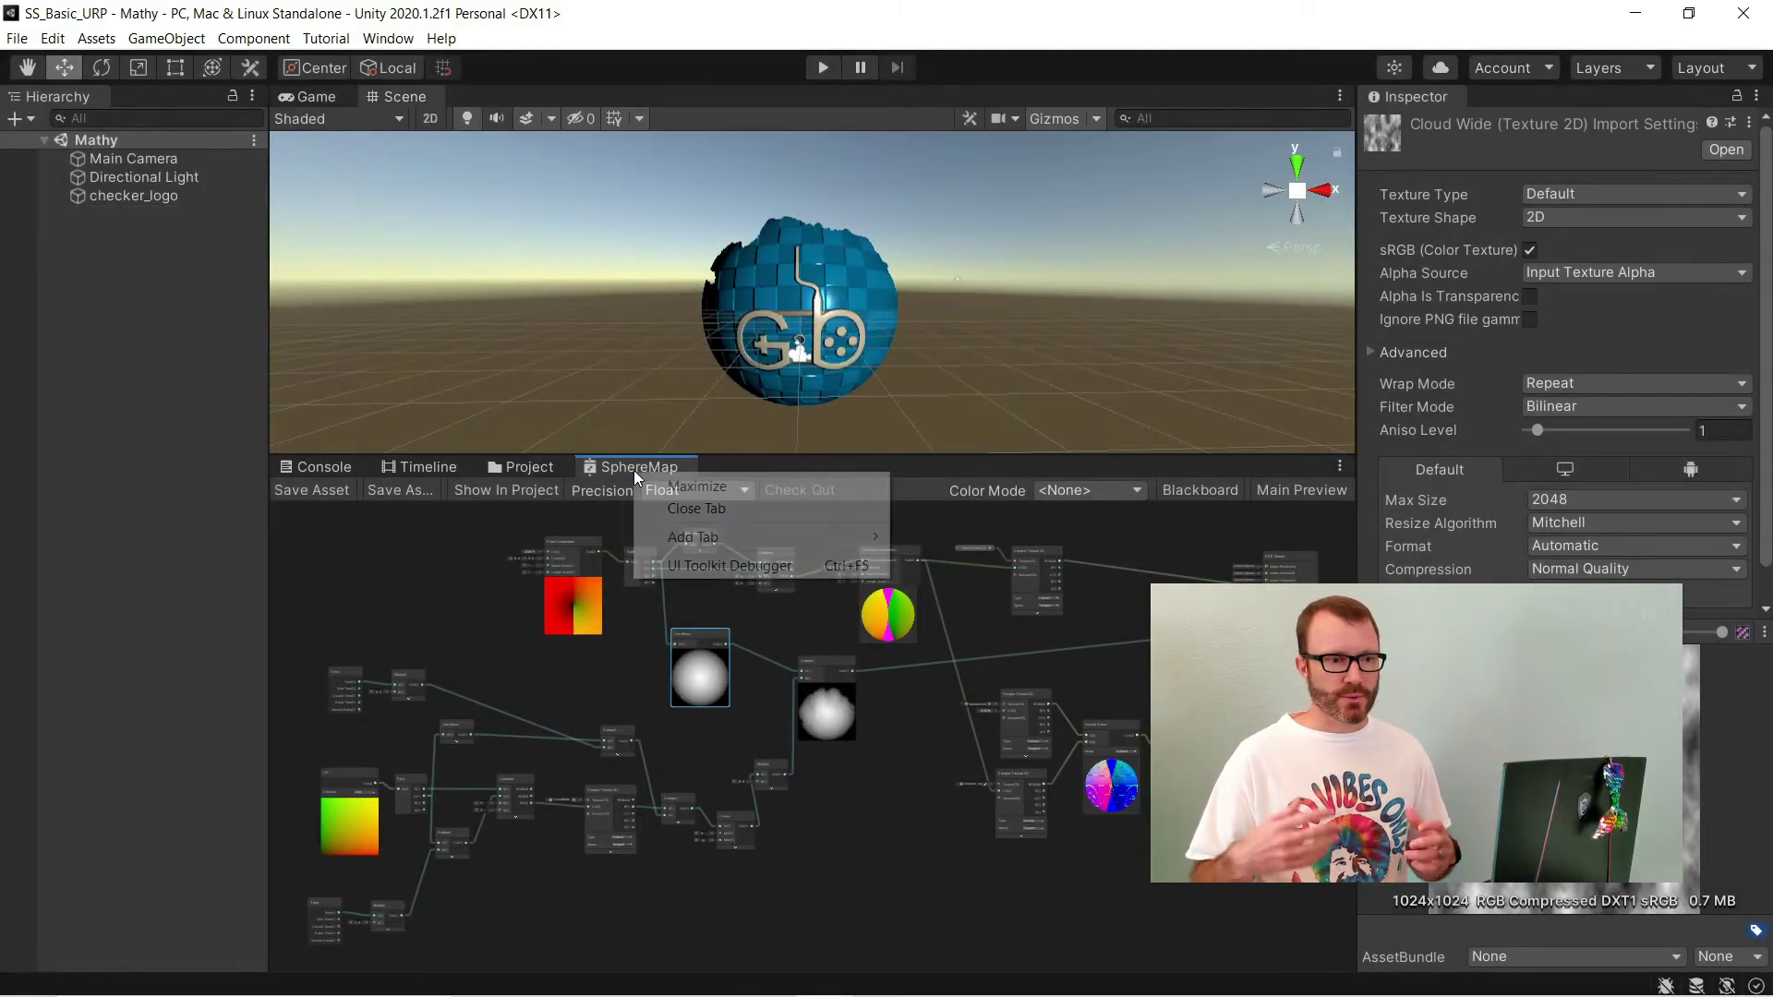
pyautogui.click(670, 487)
pyautogui.scroll(3, 658, 323)
pyautogui.moveTo(657, 323); pyautogui.dragTo(750, 536, button='middle')
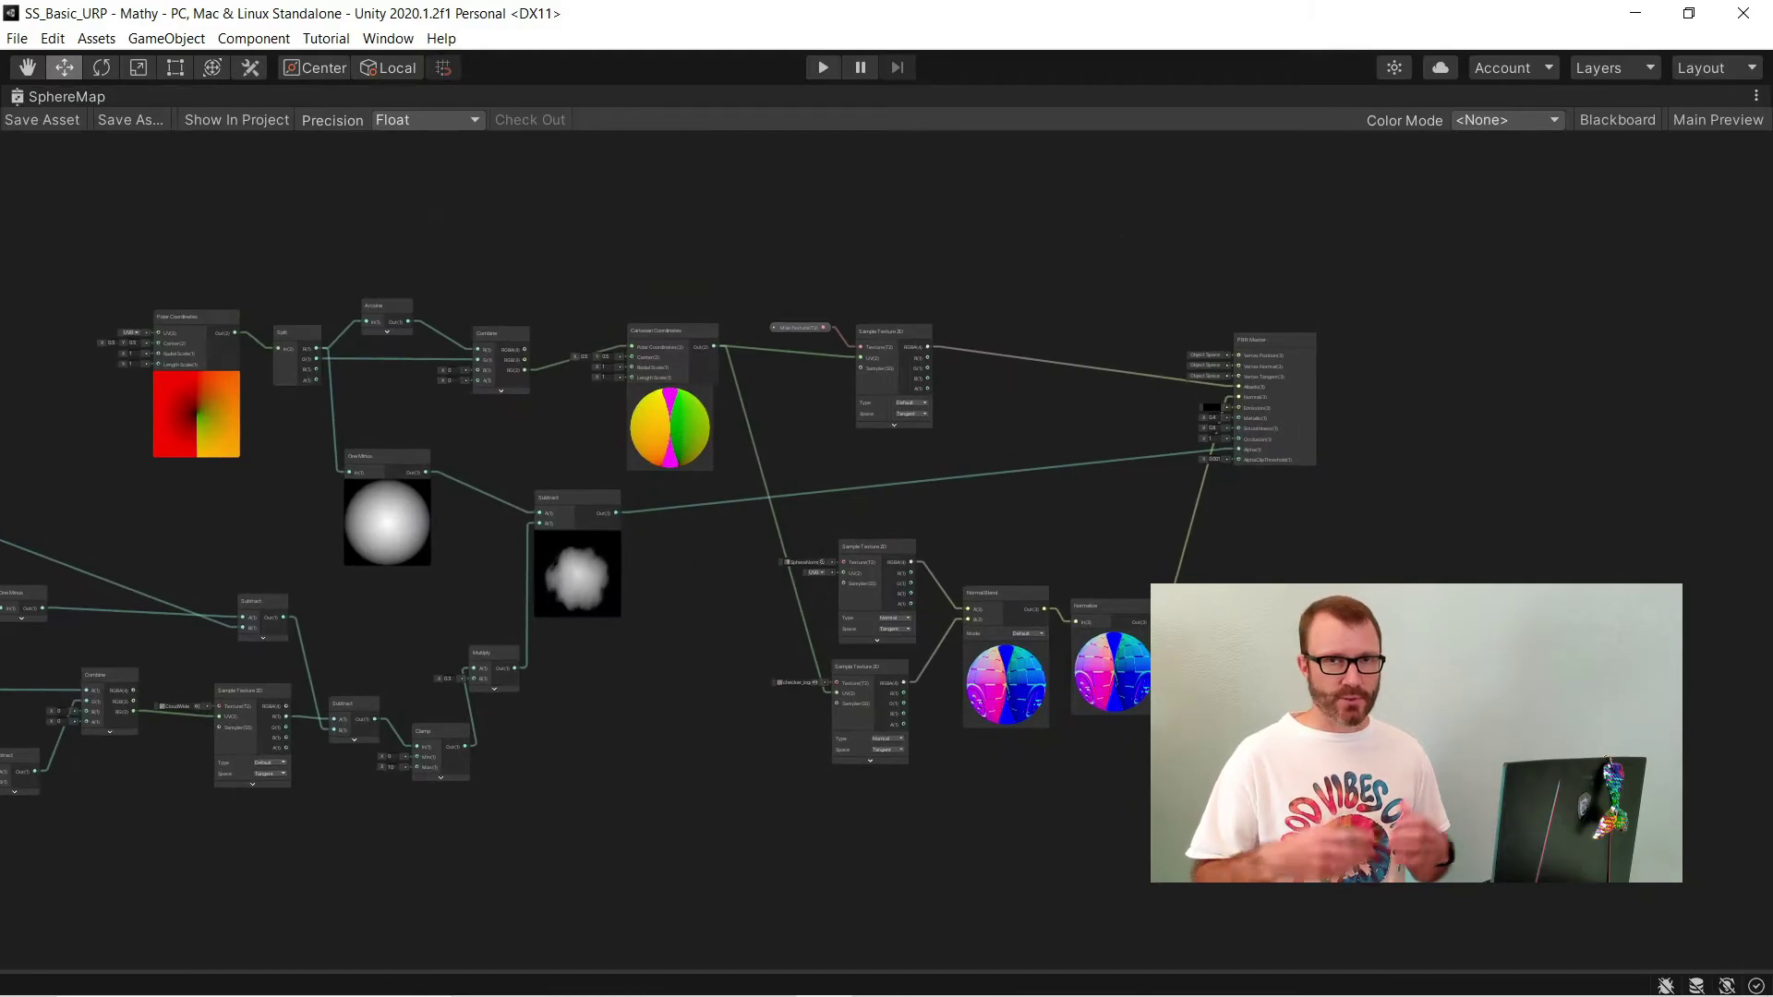
pyautogui.moveTo(1447, 813); pyautogui.dragTo(784, 265)
pyautogui.moveTo(879, 342); pyautogui.dragTo(1079, 348)
pyautogui.moveTo(1274, 785); pyautogui.dragTo(989, 229)
pyautogui.moveTo(1038, 790); pyautogui.dragTo(1045, 624)
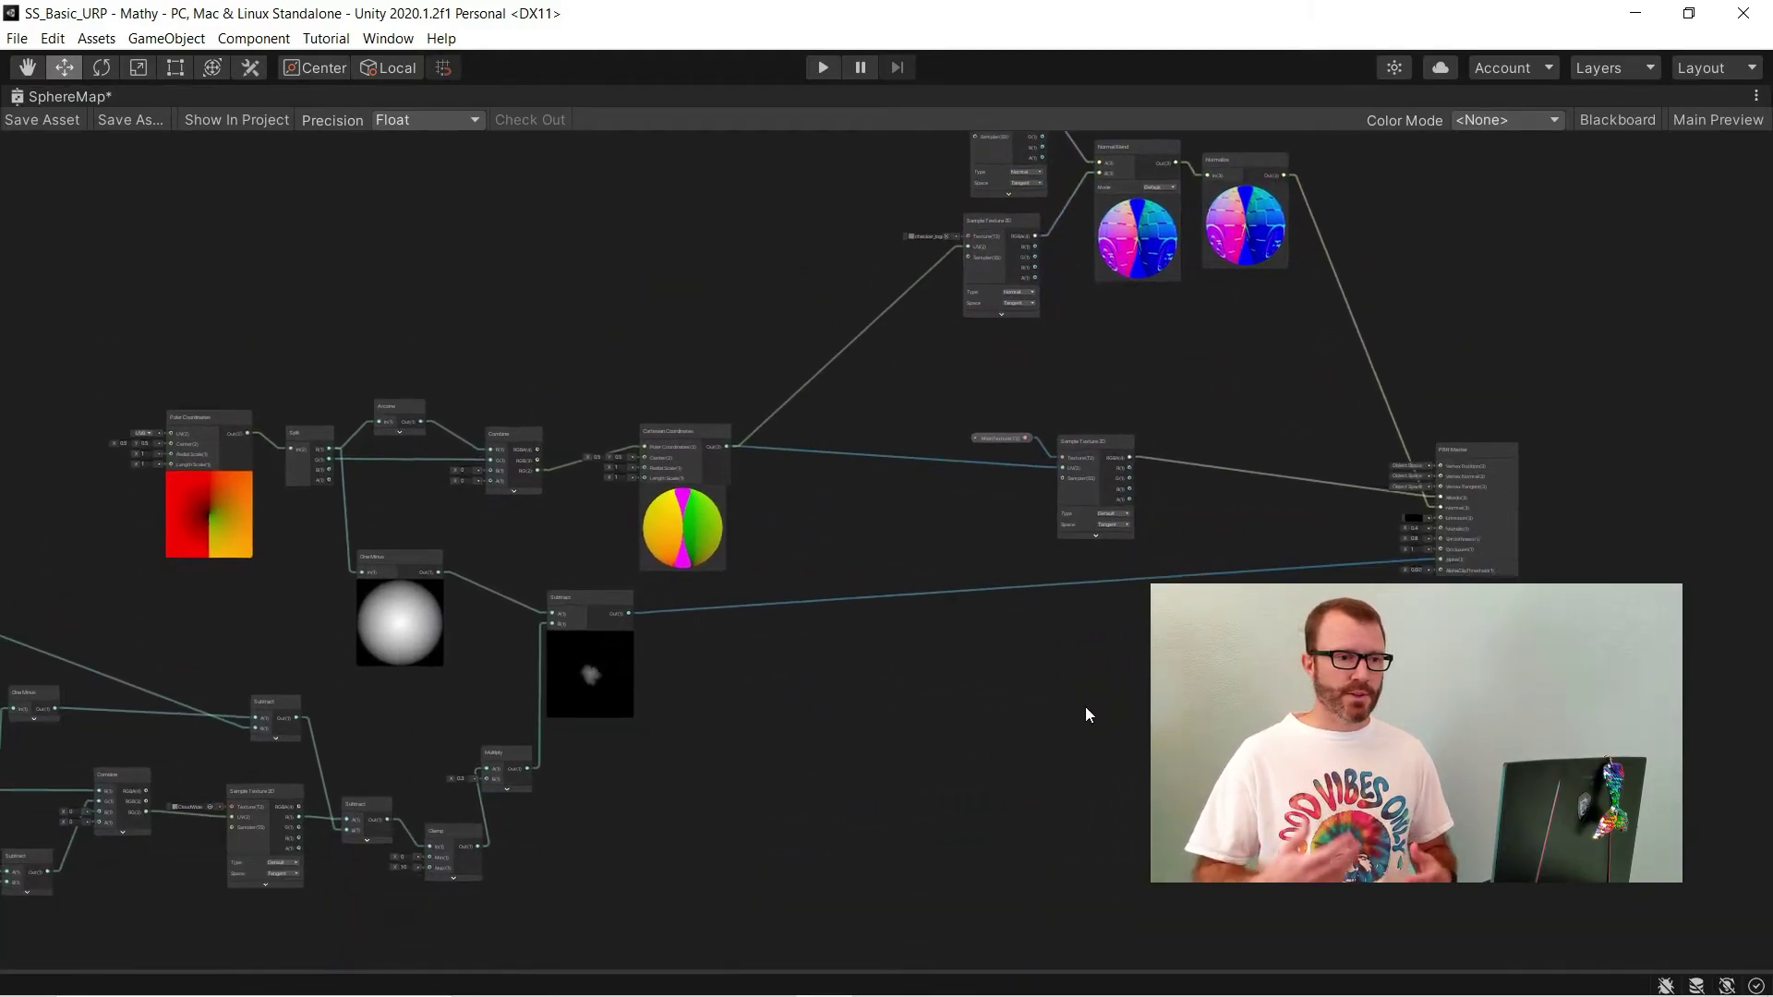
# - Add a Multiply node fed by the Subtract output that drives Alpha, with B set to 10
pyautogui.scroll(3, 1086, 713)
pyautogui.press('space')
pyautogui.write('mult')
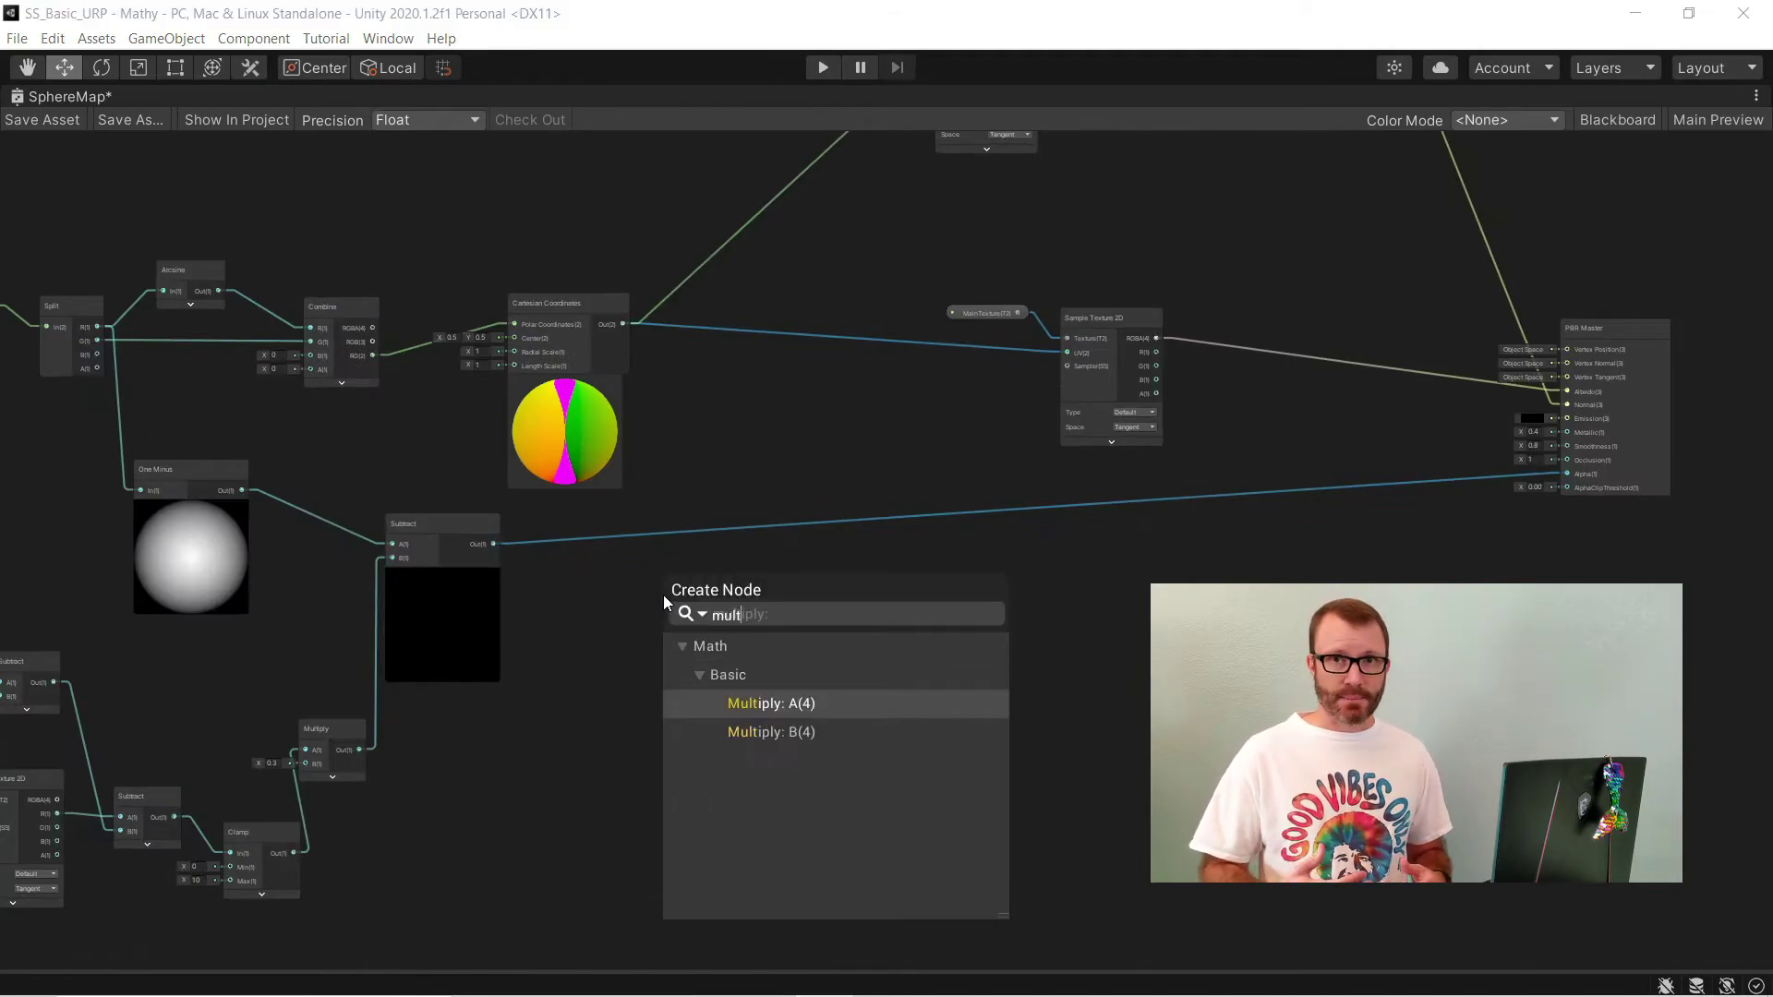
pyautogui.press('Return')
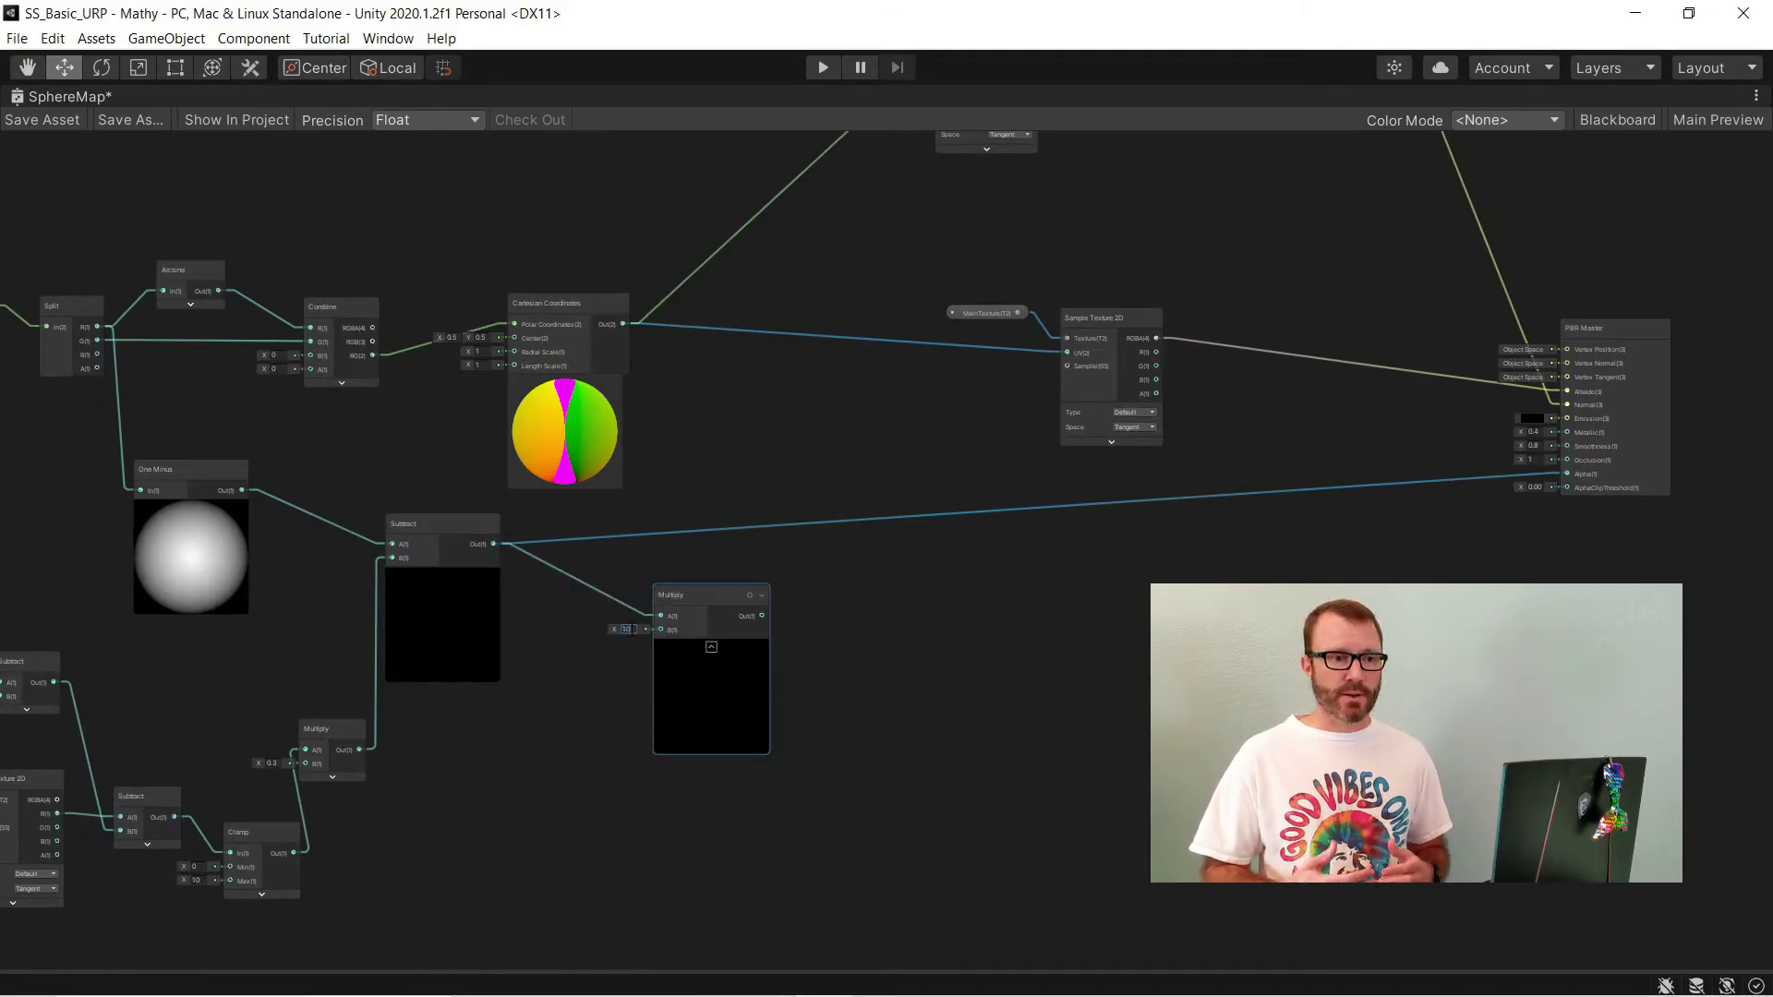
# - Add a Clamp node with range 0 to 1 after the ×10 Multiply and connect the Multiply output to it
pyautogui.click(818, 618)
pyautogui.press('space')
pyautogui.write('clam')
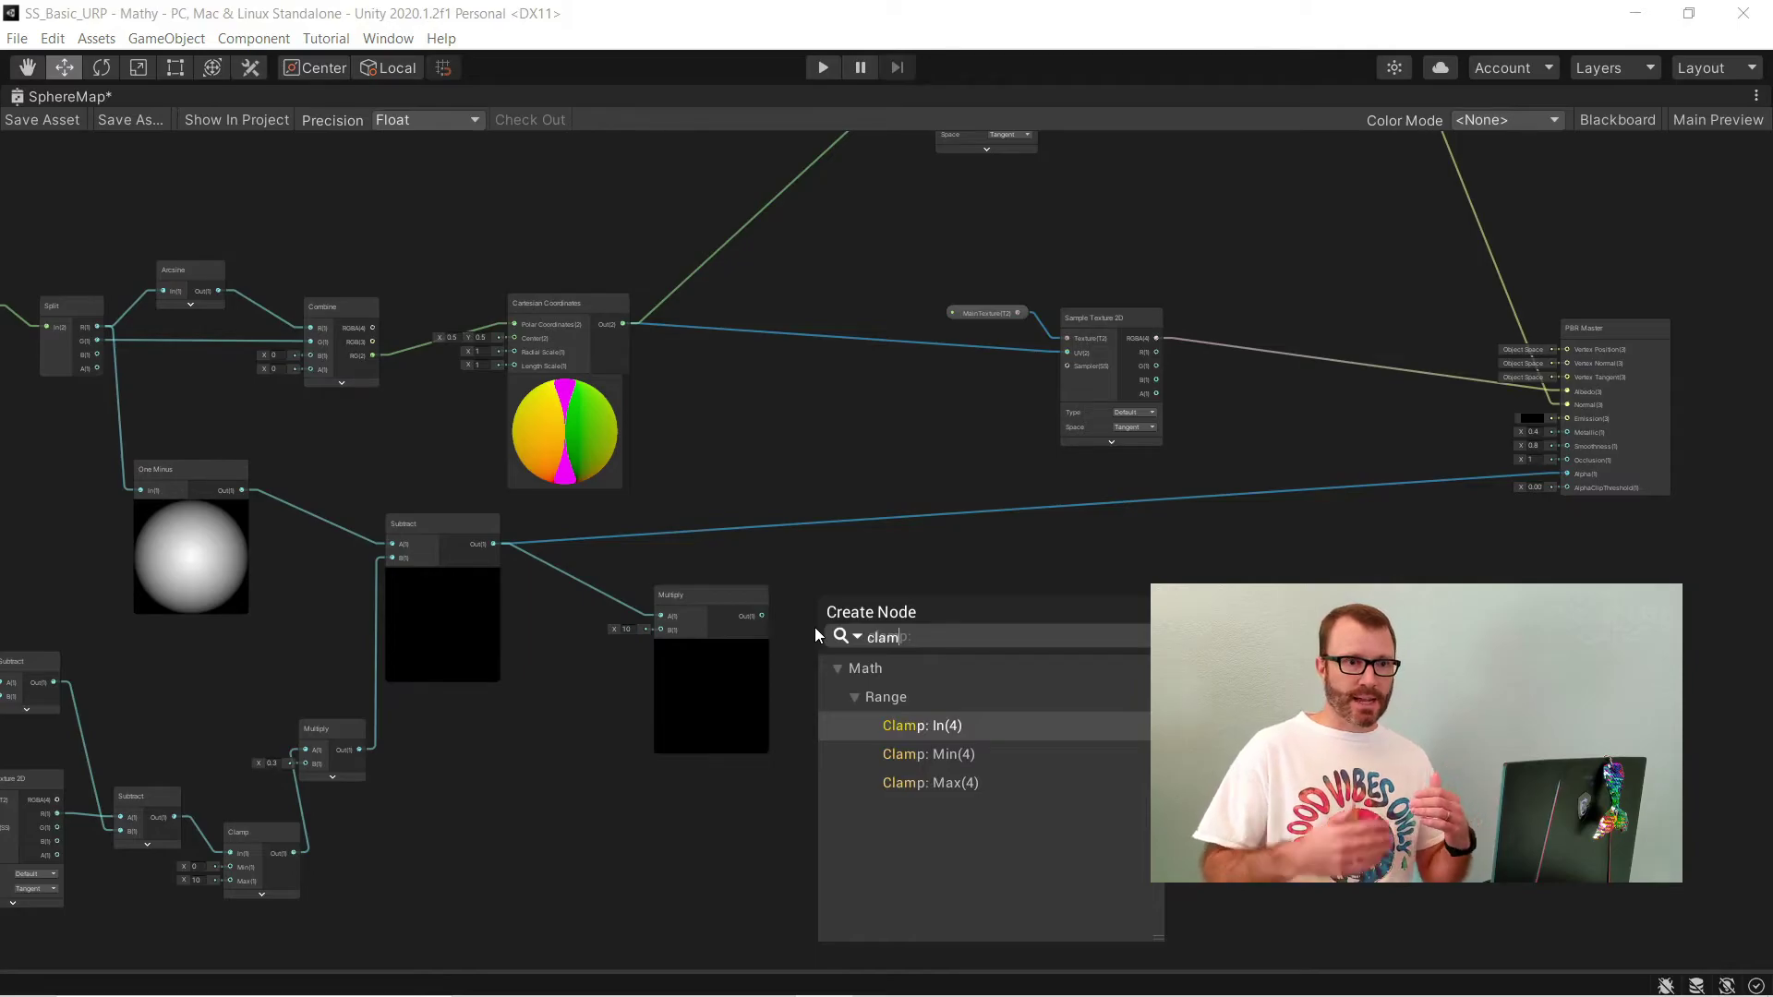
pyautogui.press('Return')
pyautogui.scroll(1, 814, 628)
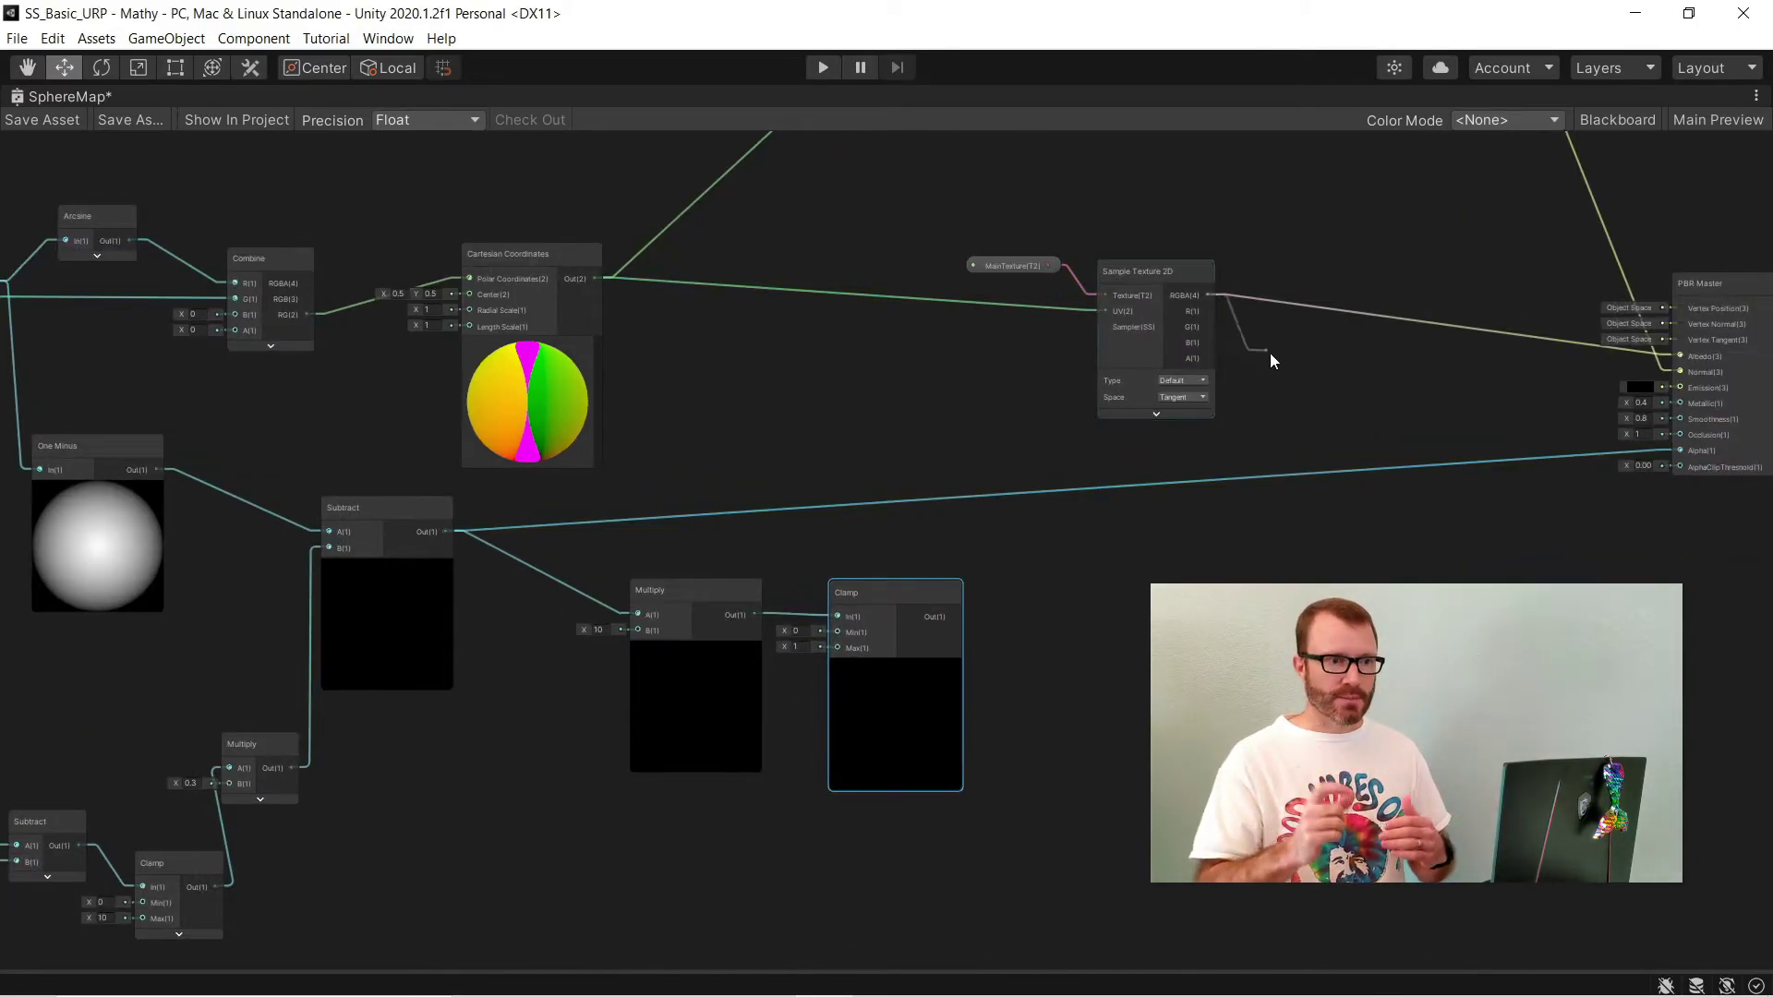
# - Add a Multiply node beside the MainTexture sample, fed by the sample's RGBA output
pyautogui.press('space')
pyautogui.write('mul')
pyautogui.press('Return')
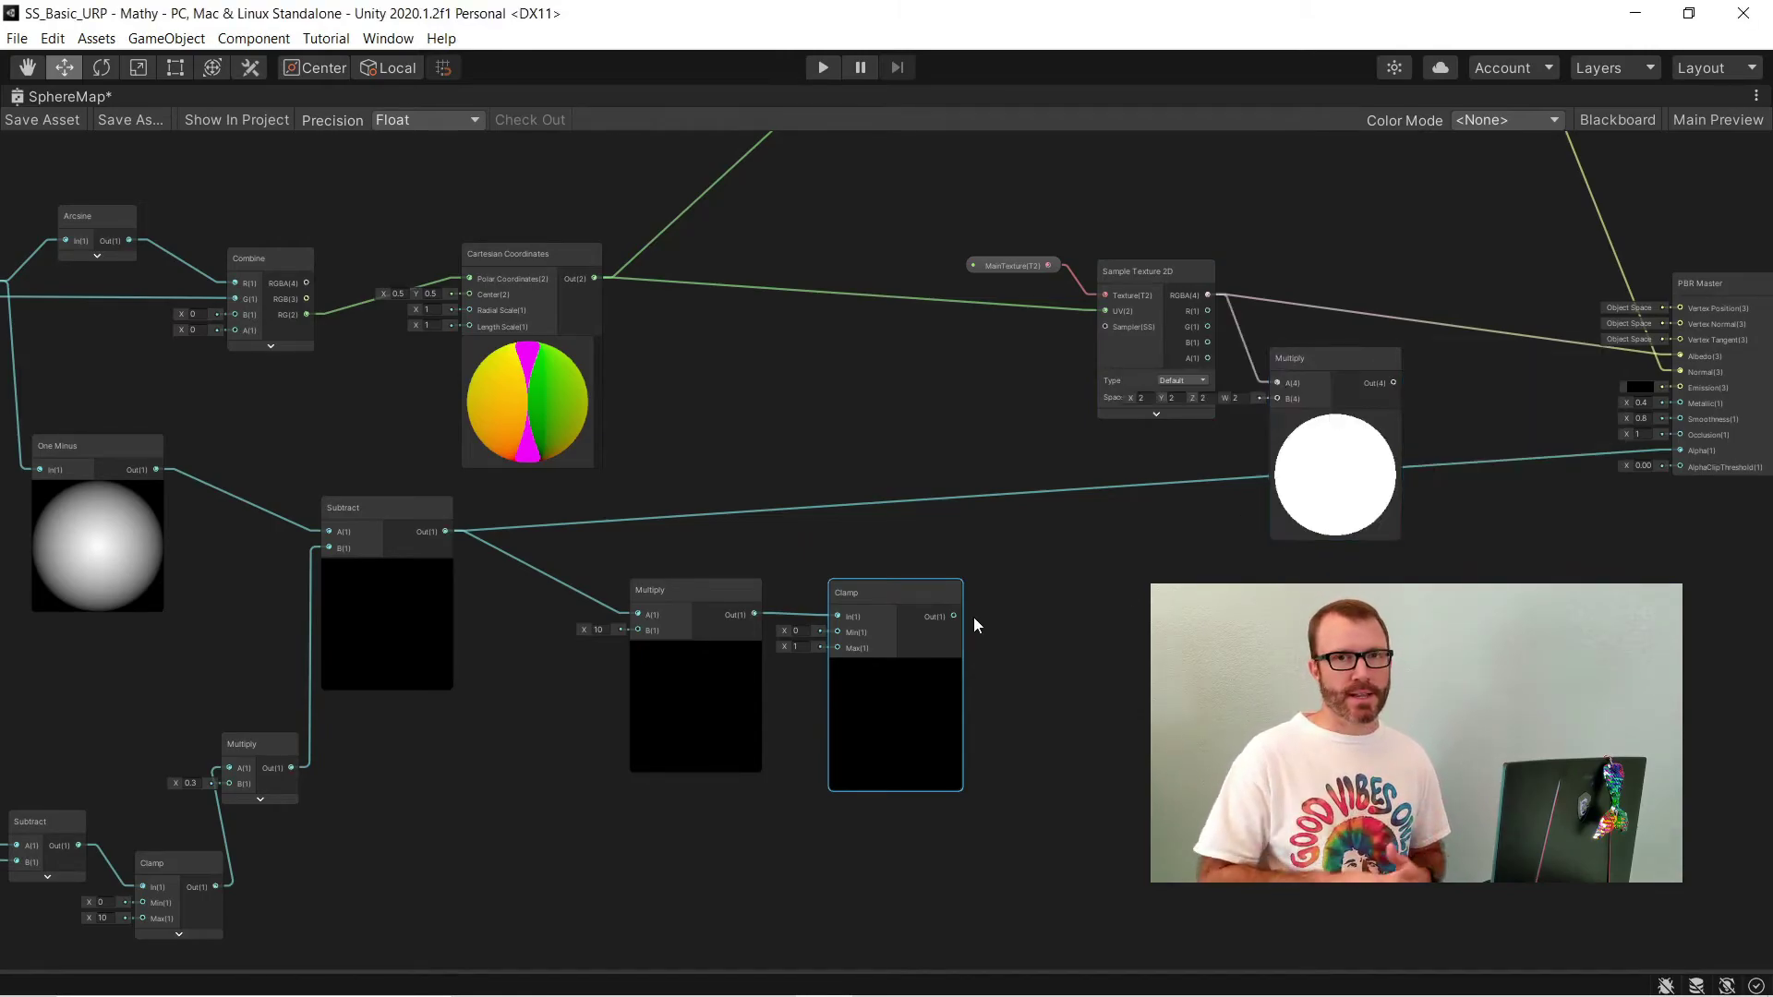
# - Connect the Clamp output to the MainTexture Multiply, wire its result to the PBR Master, and run the scene
pyautogui.moveTo(954, 616); pyautogui.dragTo(1346, 358)
pyautogui.click(1336, 418)
pyautogui.moveTo(1390, 377); pyautogui.dragTo(1598, 388)
pyautogui.hotkey('ctrl', 'p')
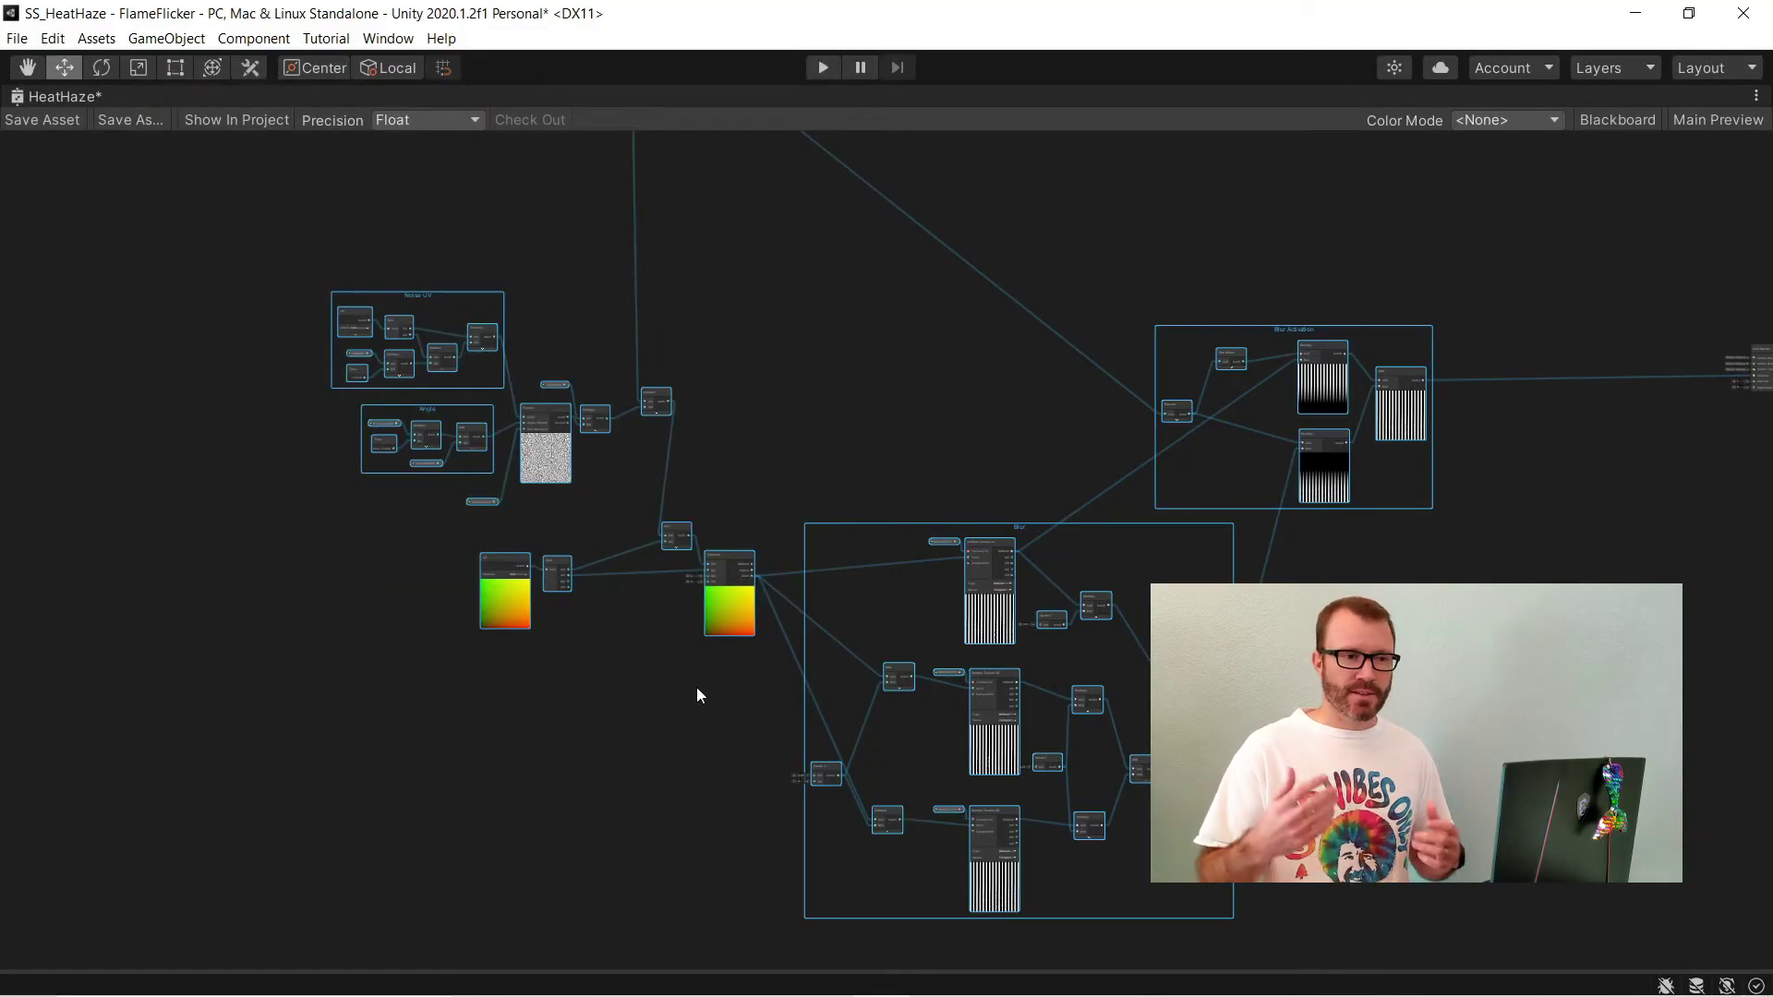
# - Convert the selected HeatHaze nodes to a sub-graph and save it in TheGoods folder as "haze core"
pyautogui.rightClick(554, 409)
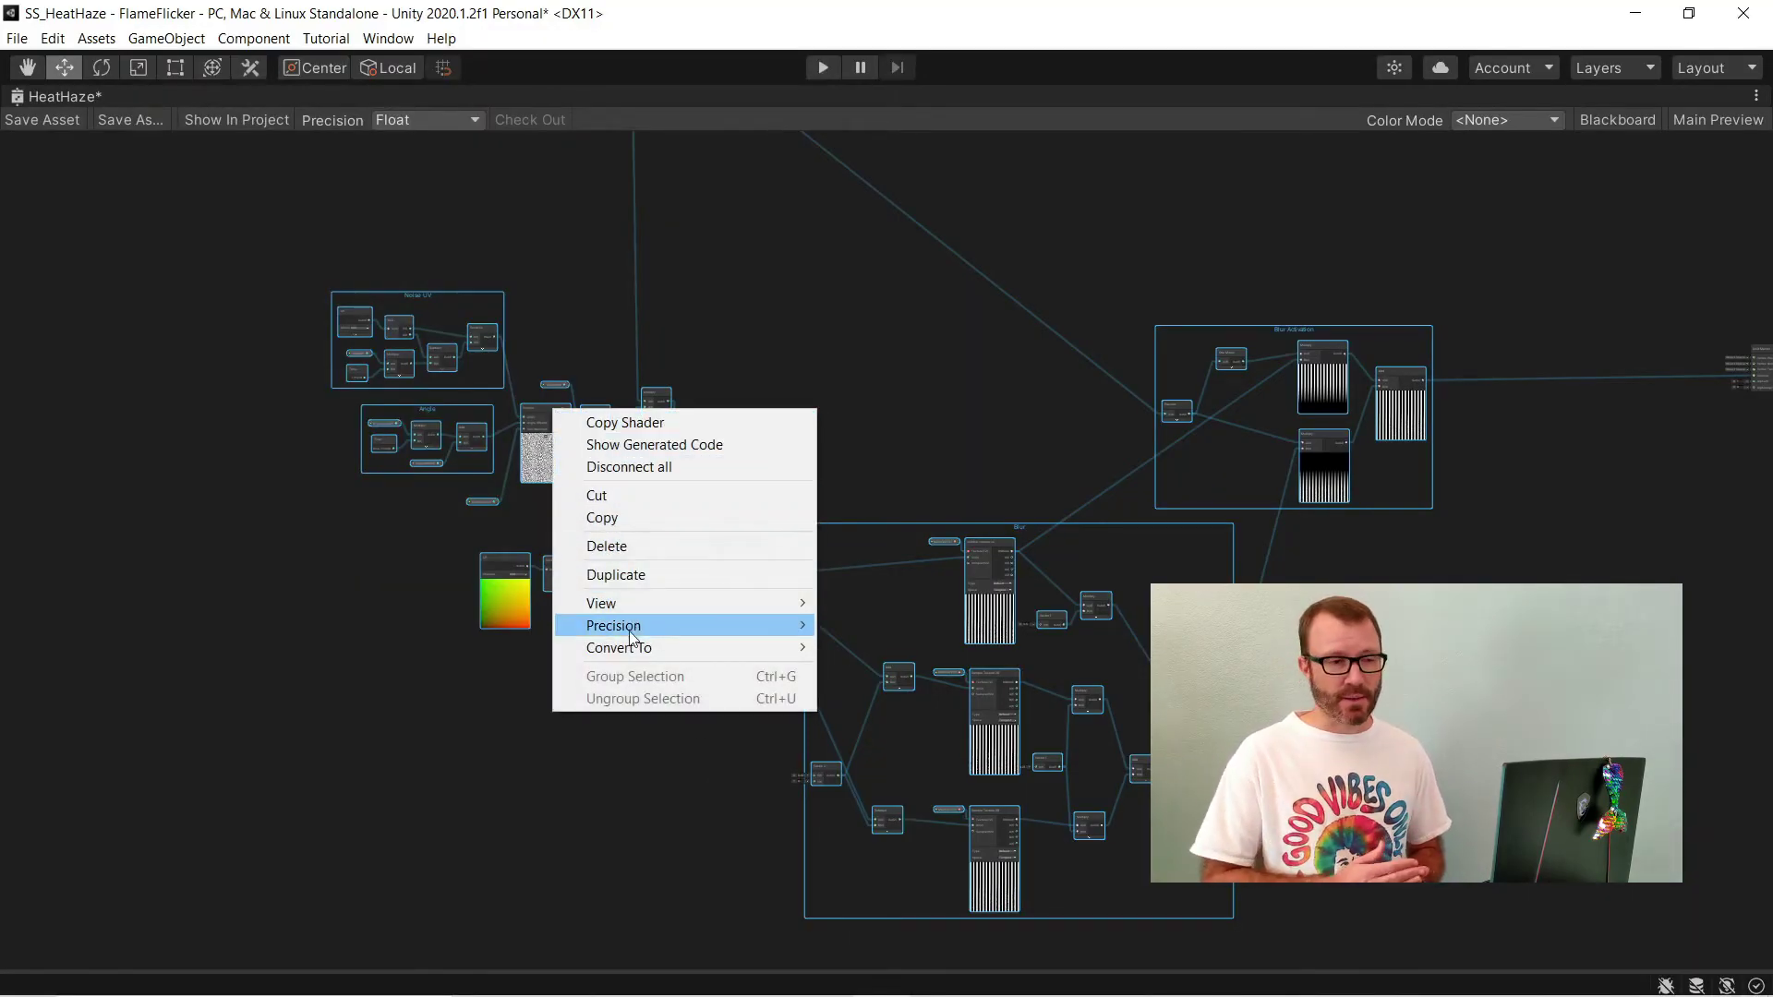
pyautogui.moveTo(634, 648)
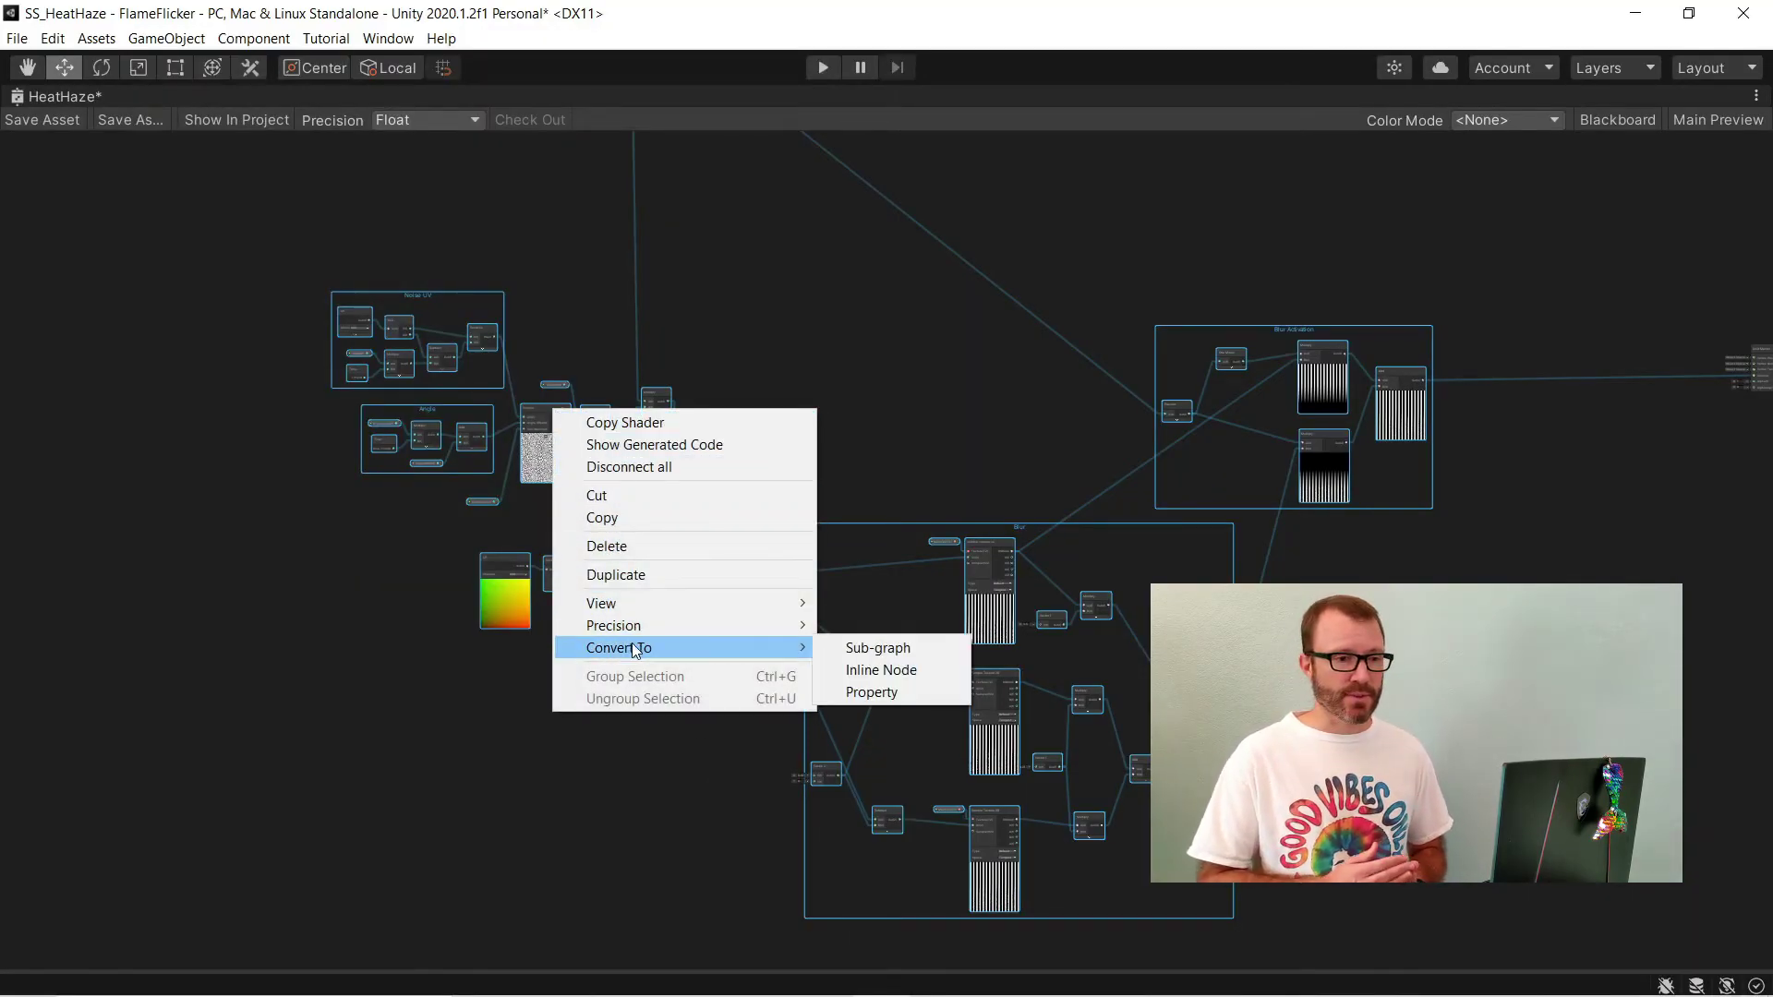
pyautogui.click(903, 652)
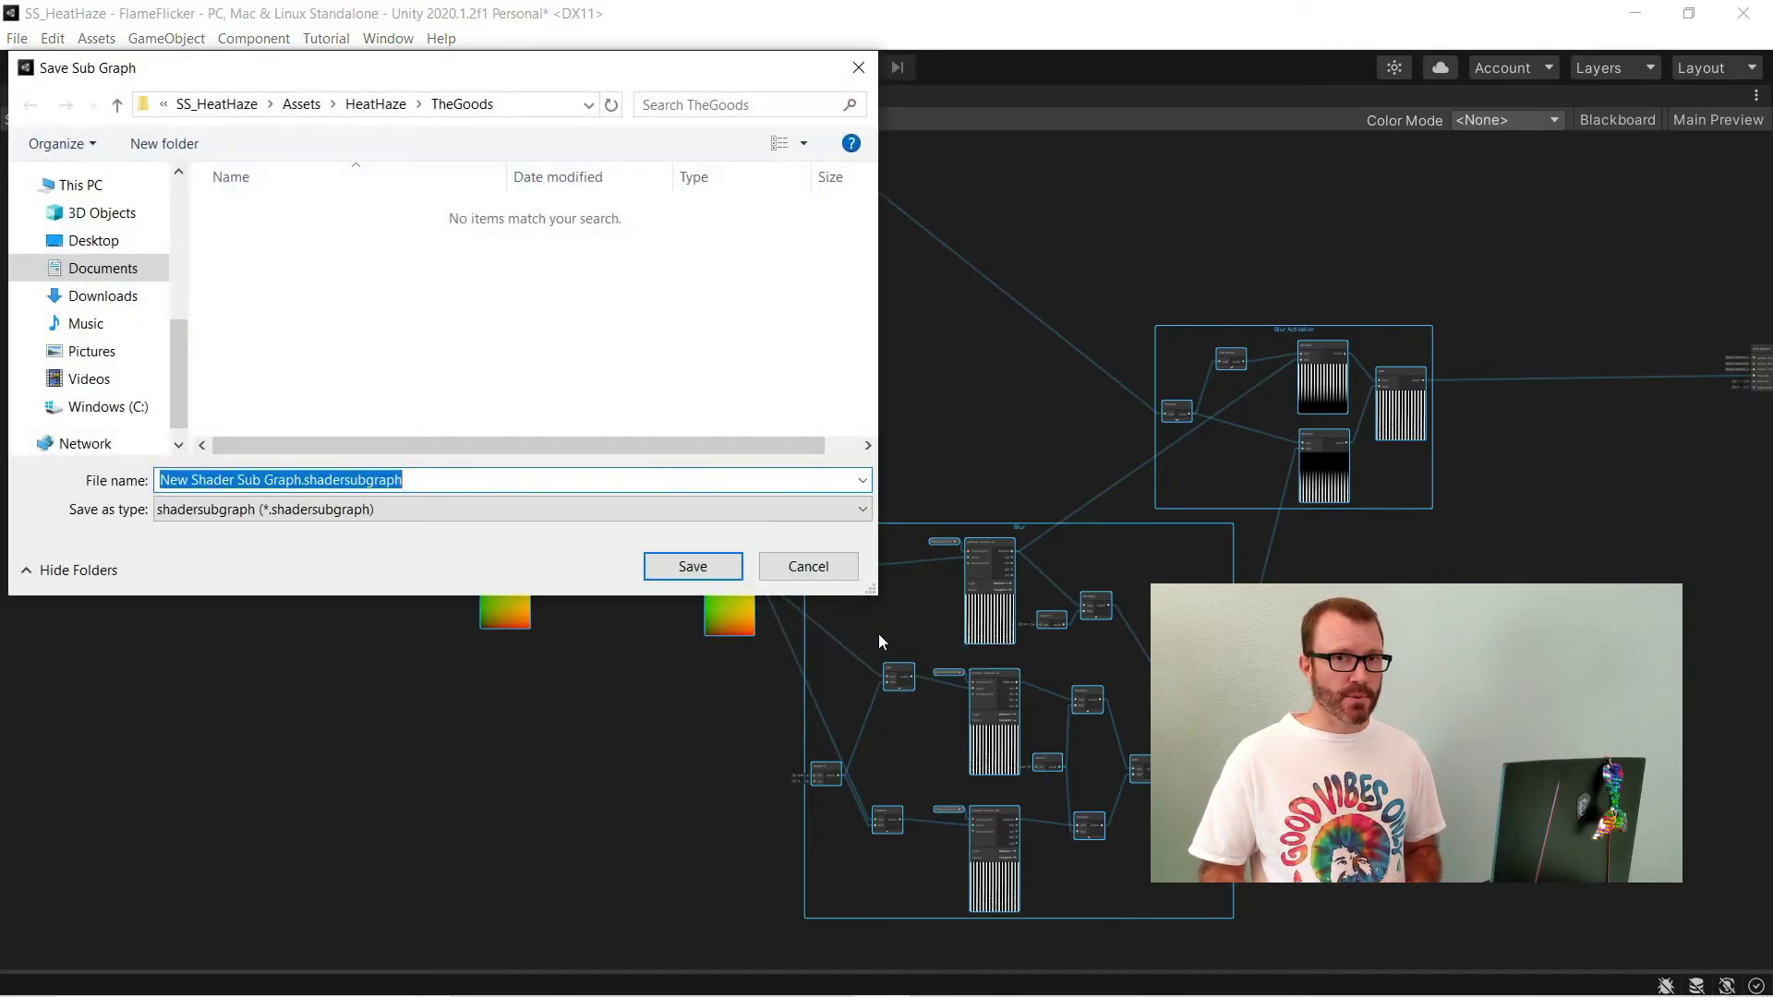
pyautogui.click(249, 481)
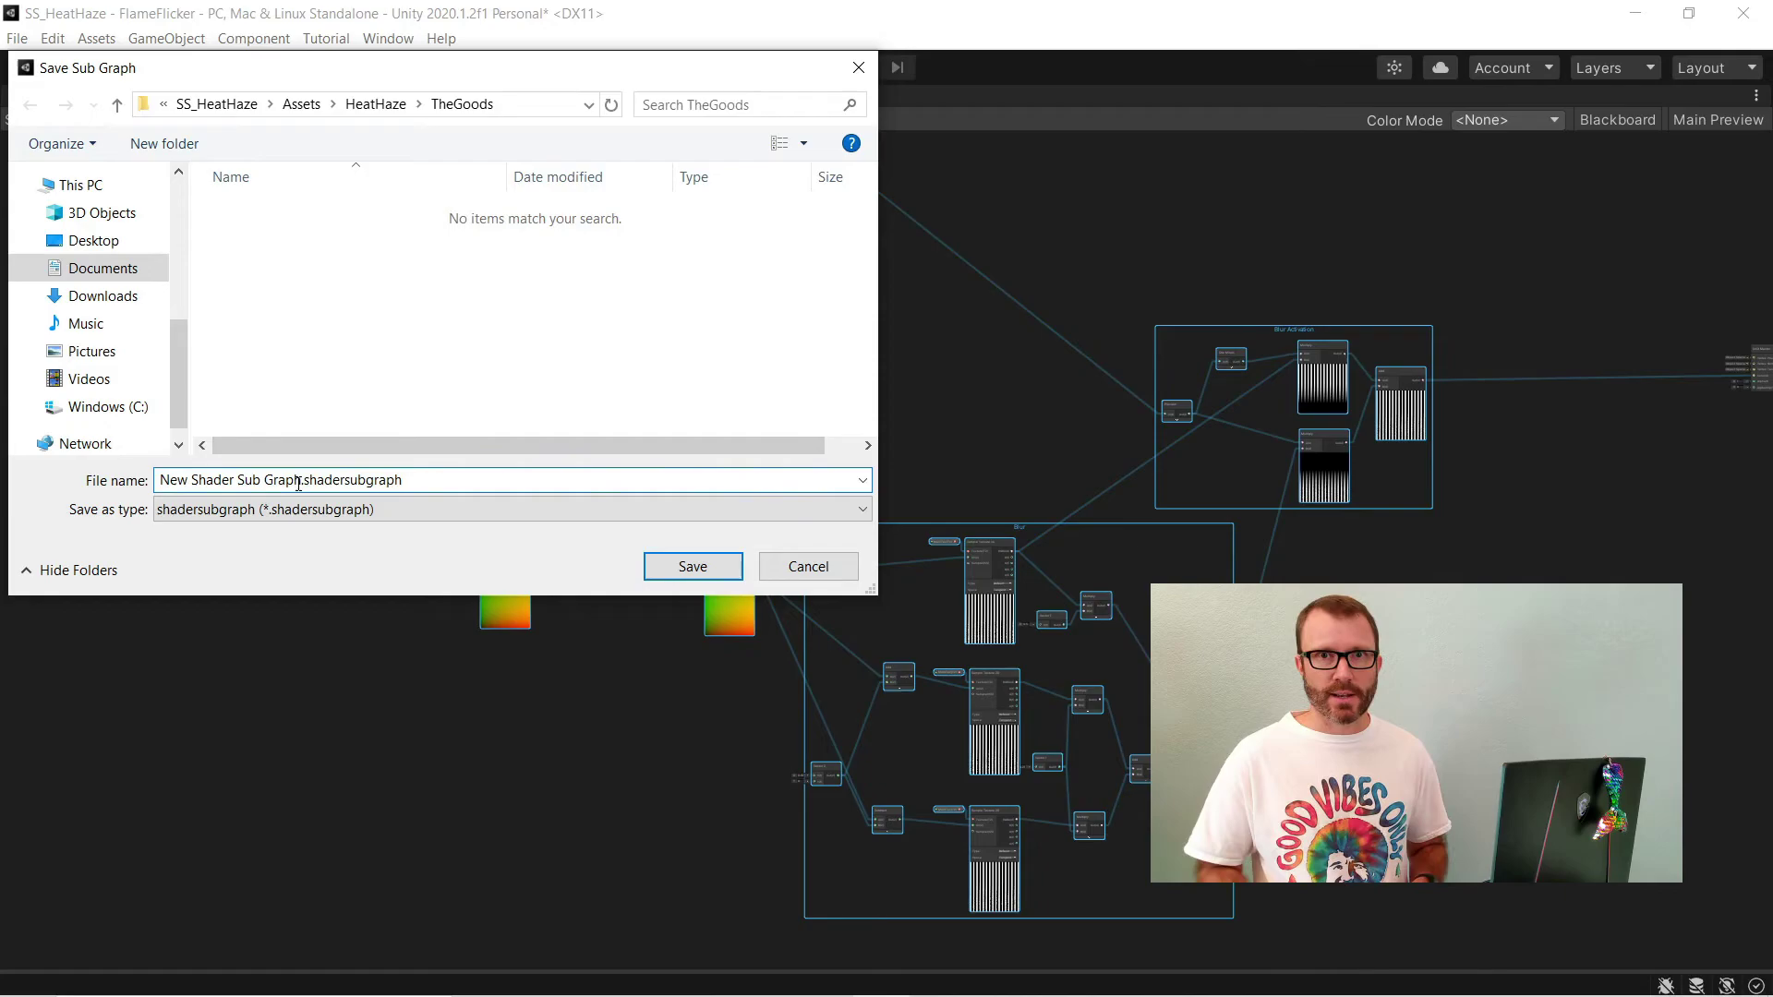
pyautogui.hotkey('ctrl', 'shift', 'Left')
pyautogui.hotkey('ctrl', 'shift', 'Left')
pyautogui.hotkey('ctrl', 'shift', 'Left')
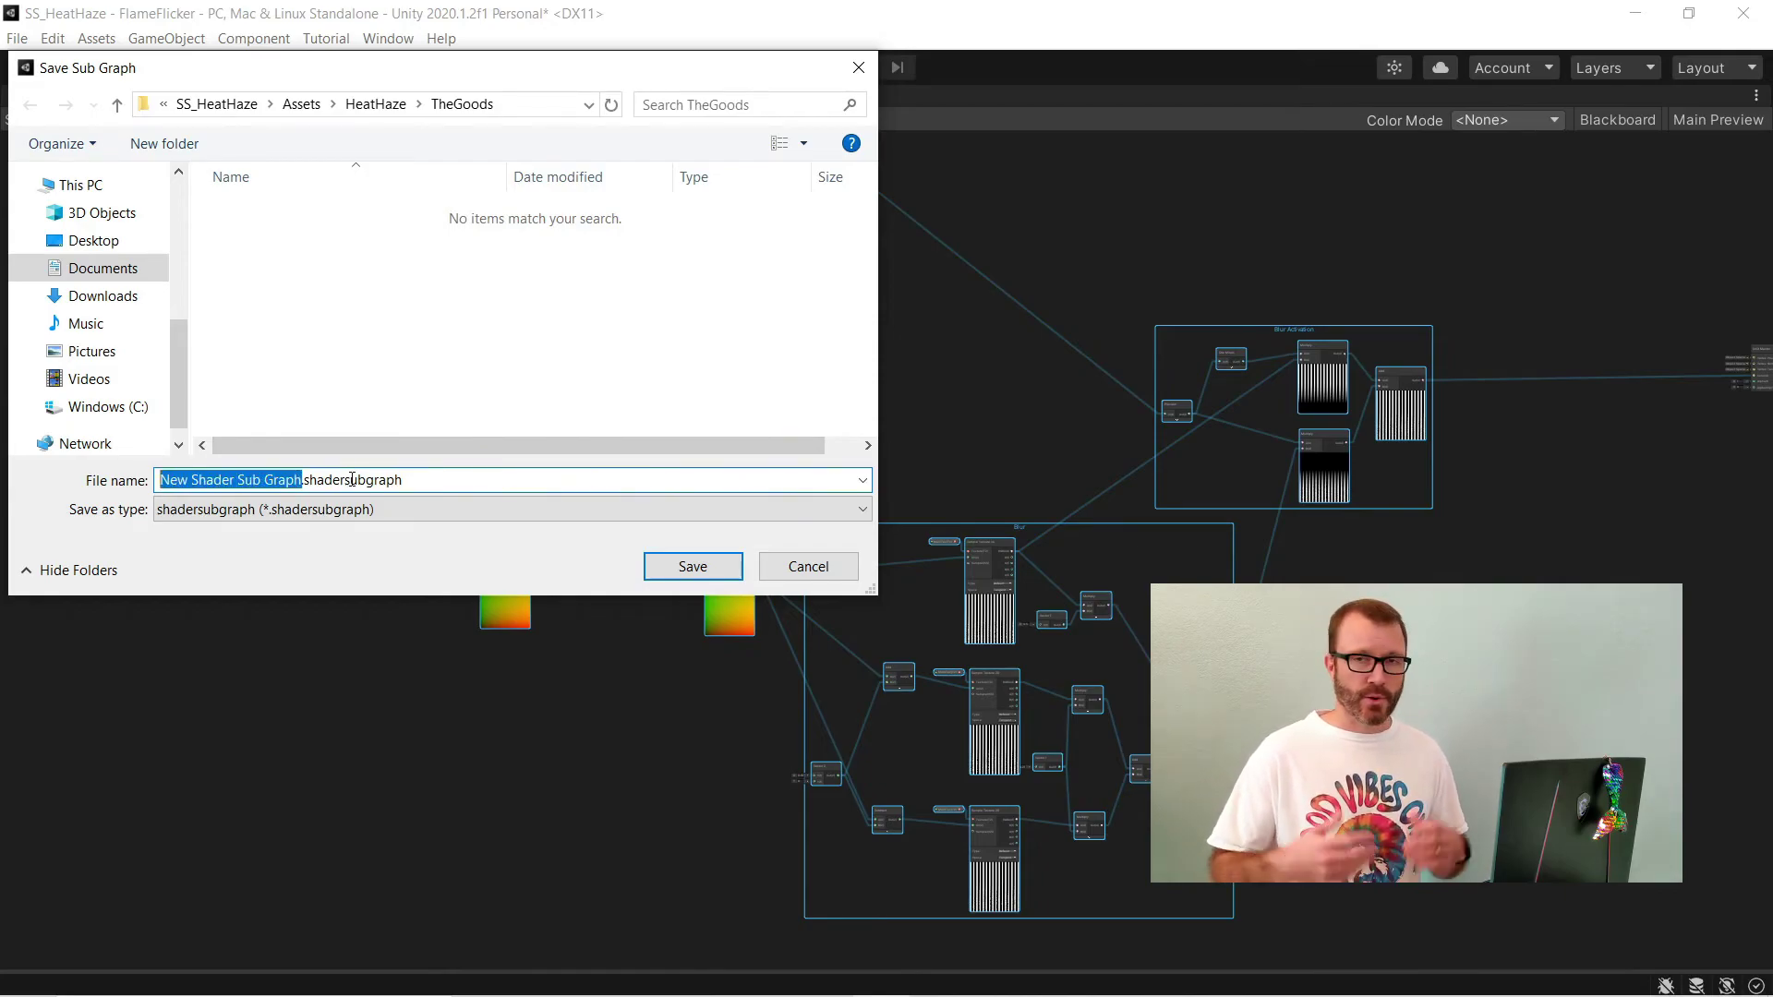
pyautogui.write('haze')
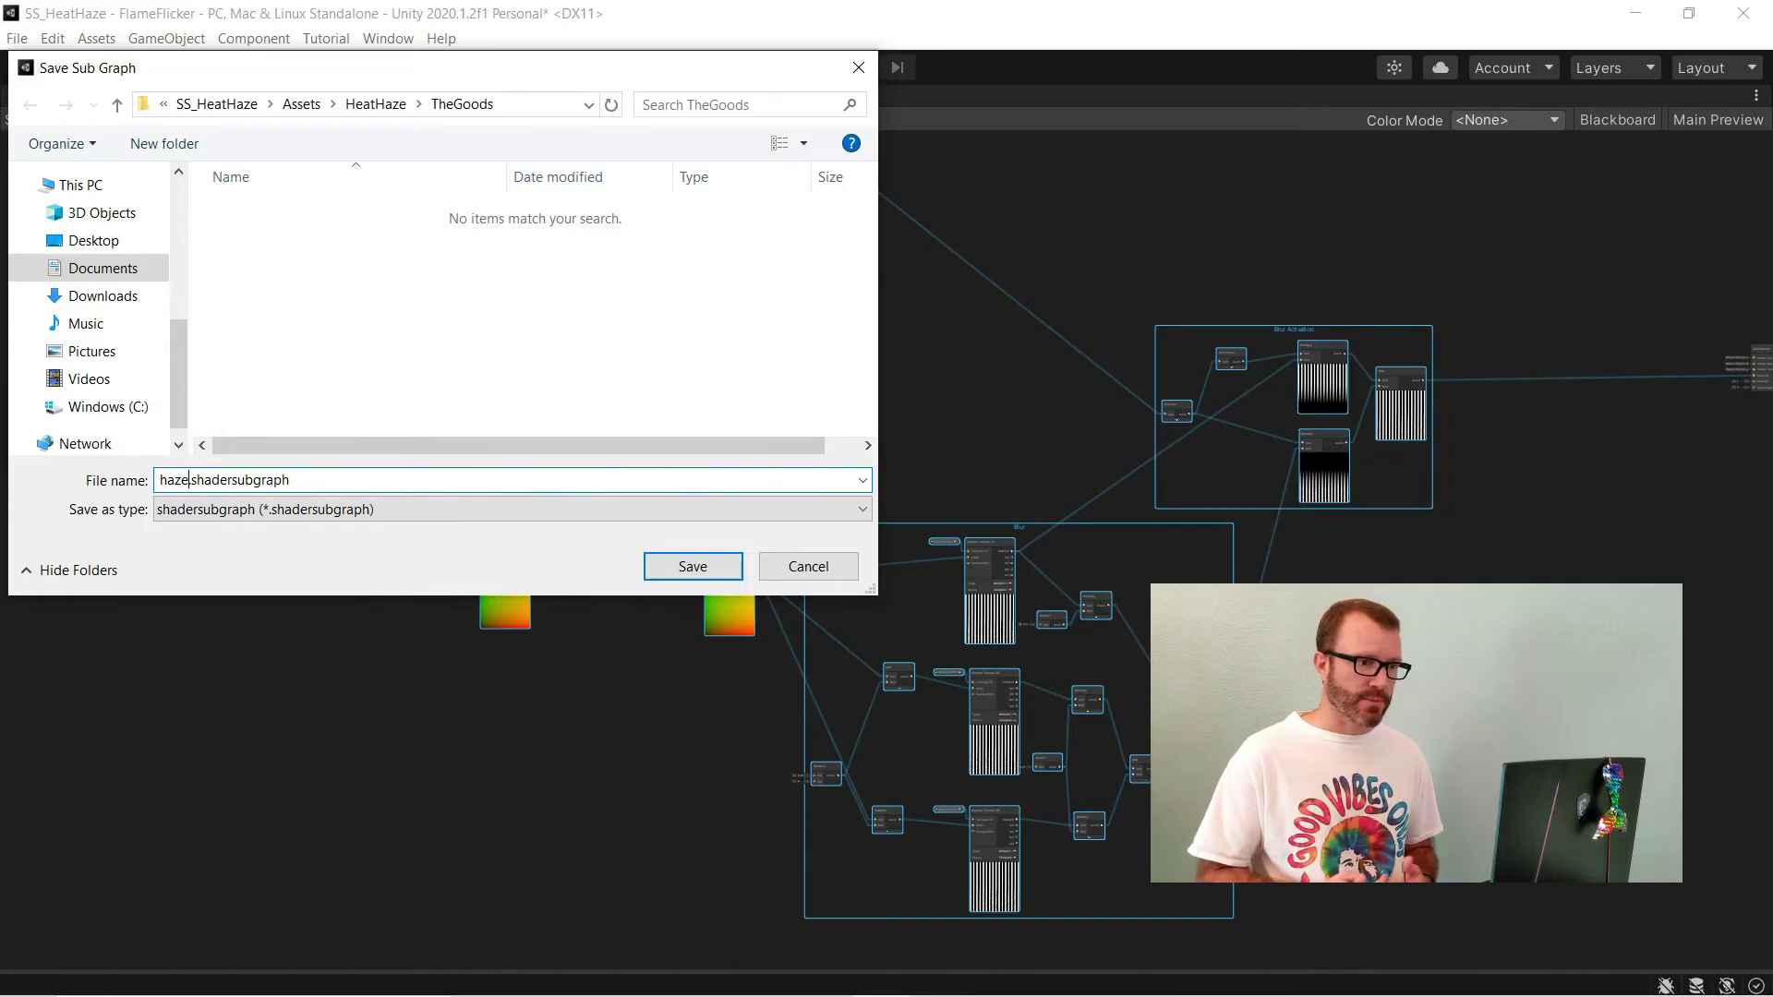
pyautogui.write('Blur')
pyautogui.press('Return')
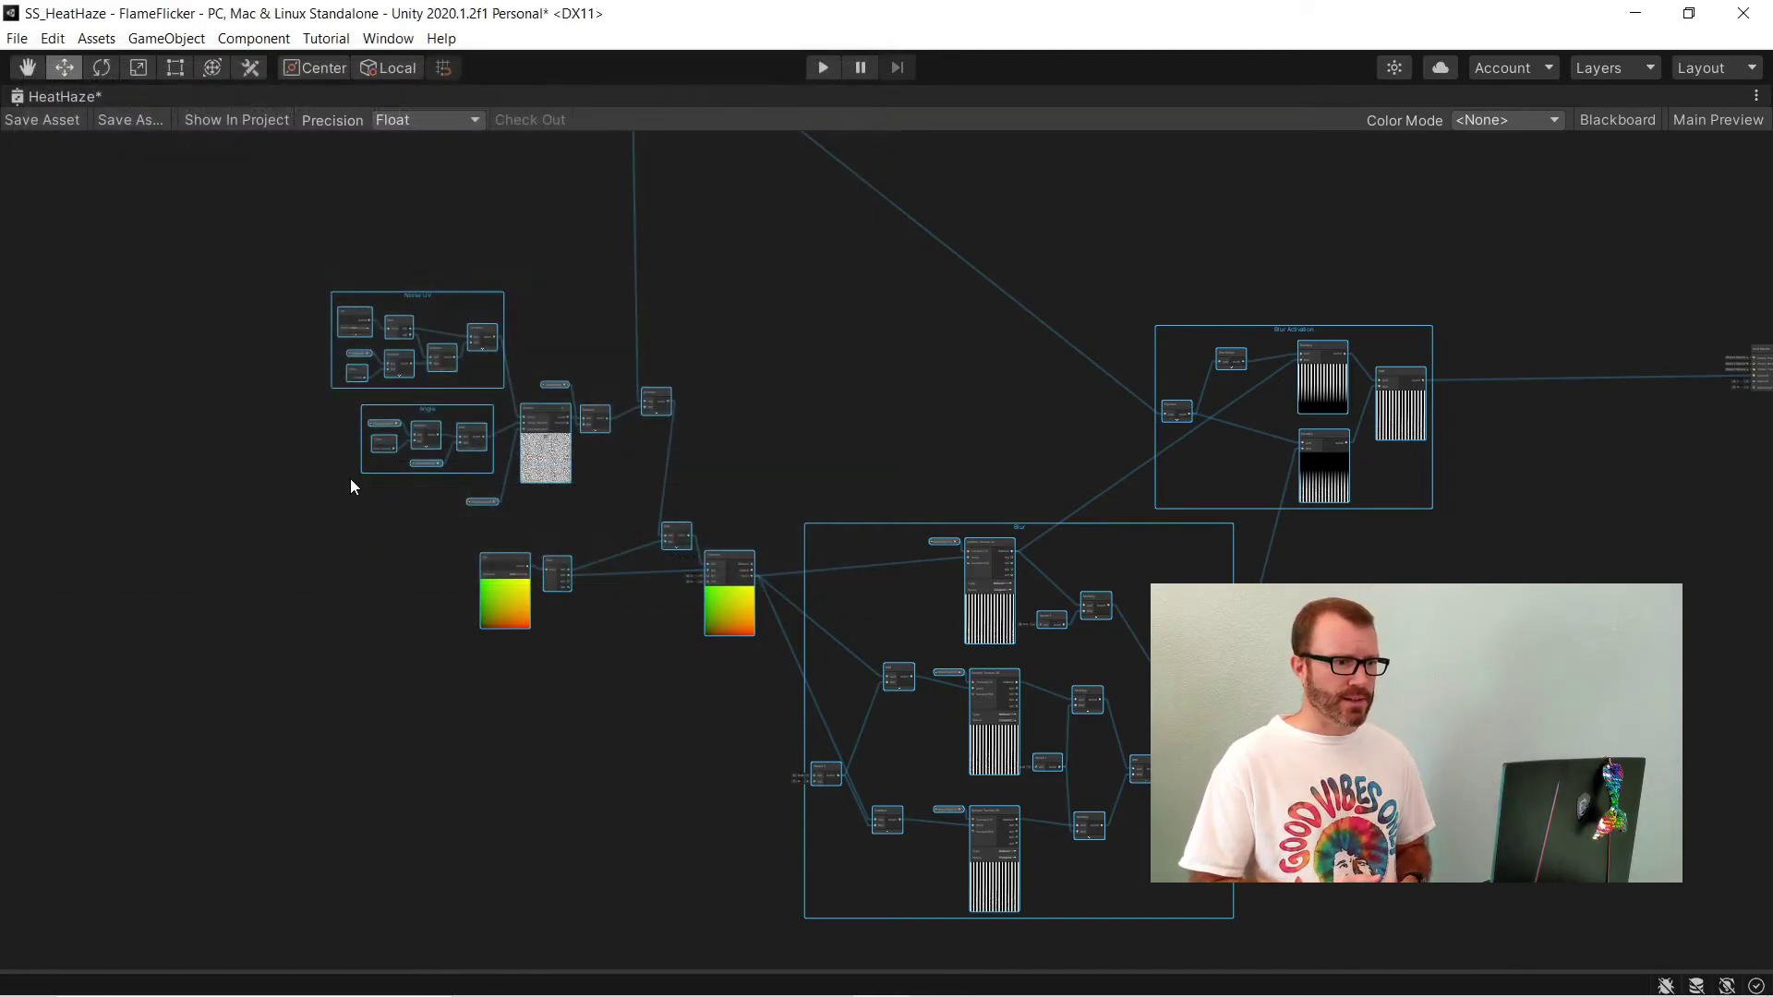
# - Move the new haze core node up and to the right in the HeatHaze graph
pyautogui.press('f')
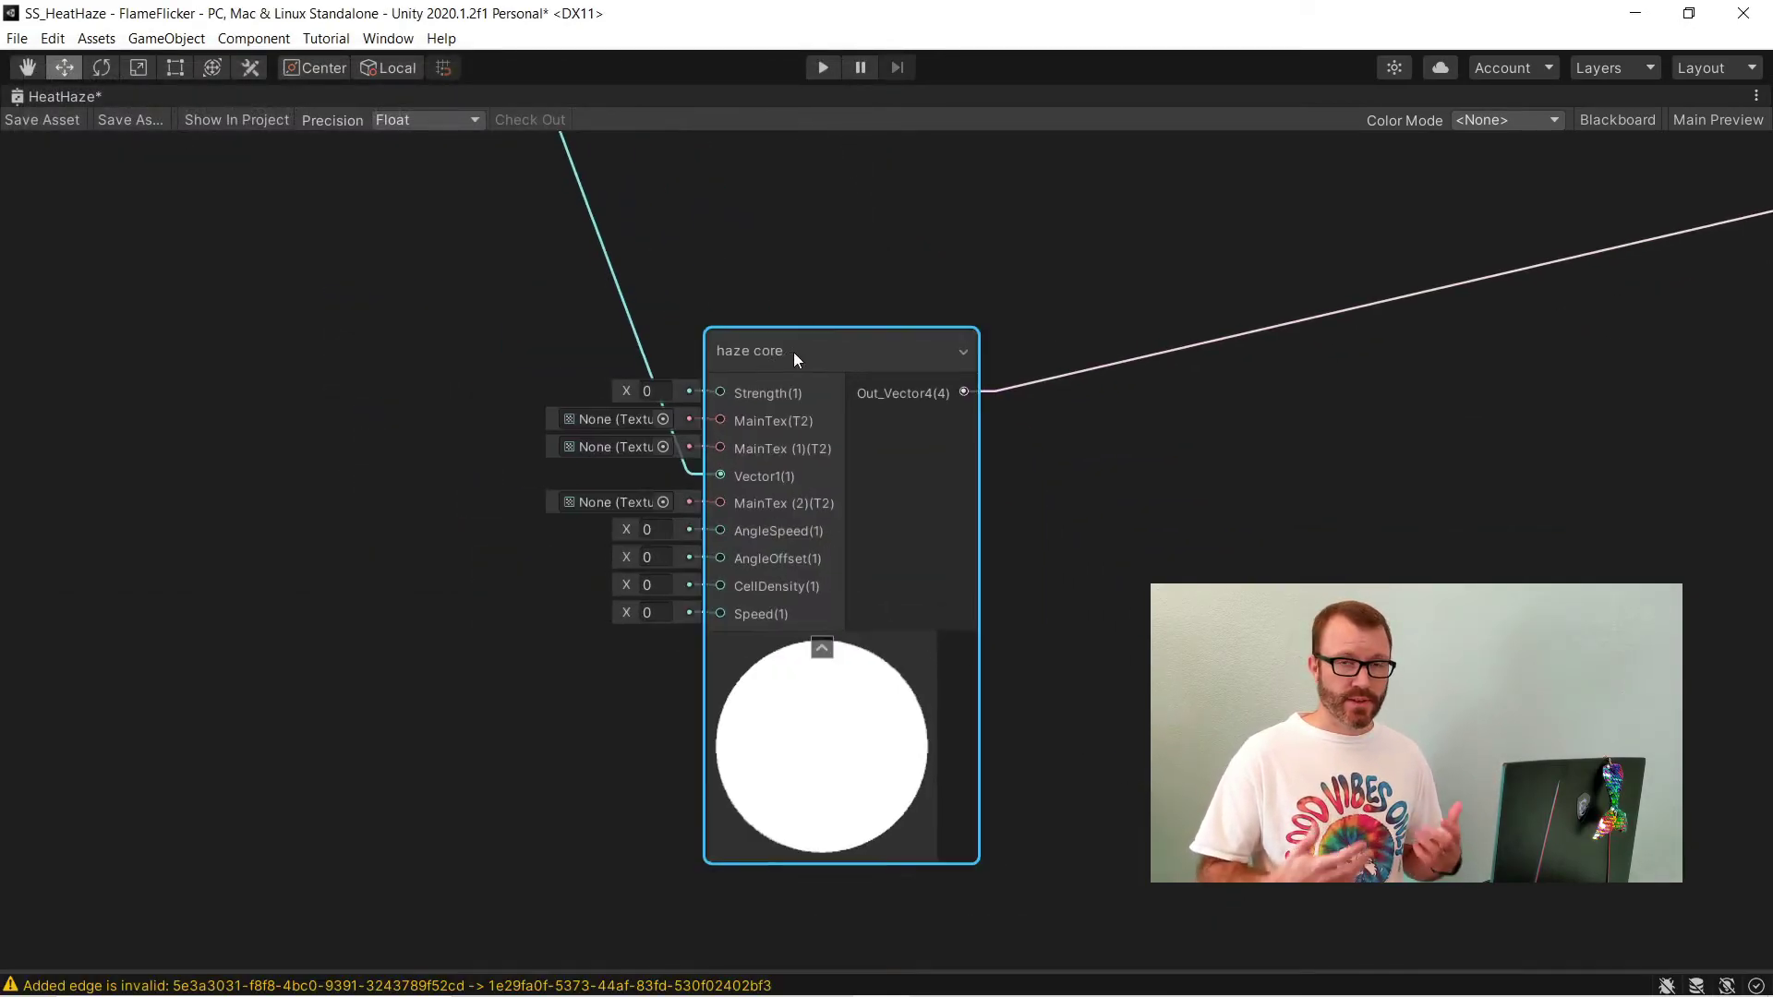
pyautogui.moveTo(795, 352); pyautogui.dragTo(910, 252)
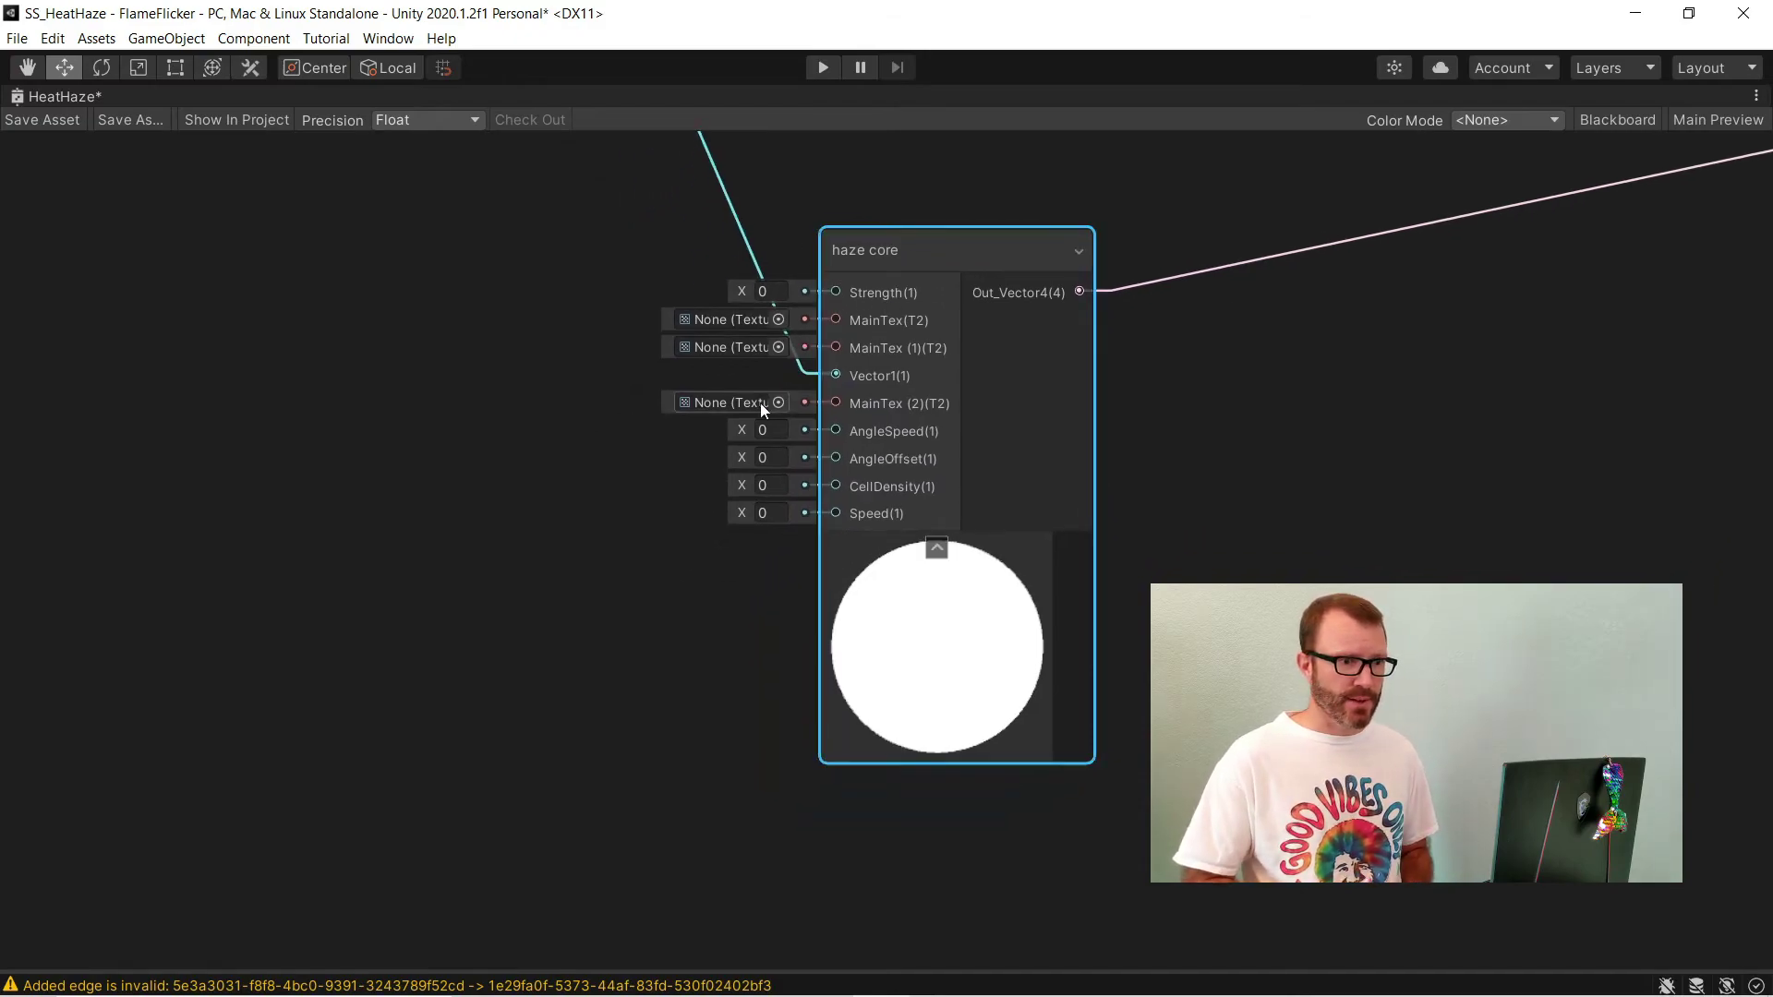
pyautogui.click(746, 580)
pyautogui.click(861, 513)
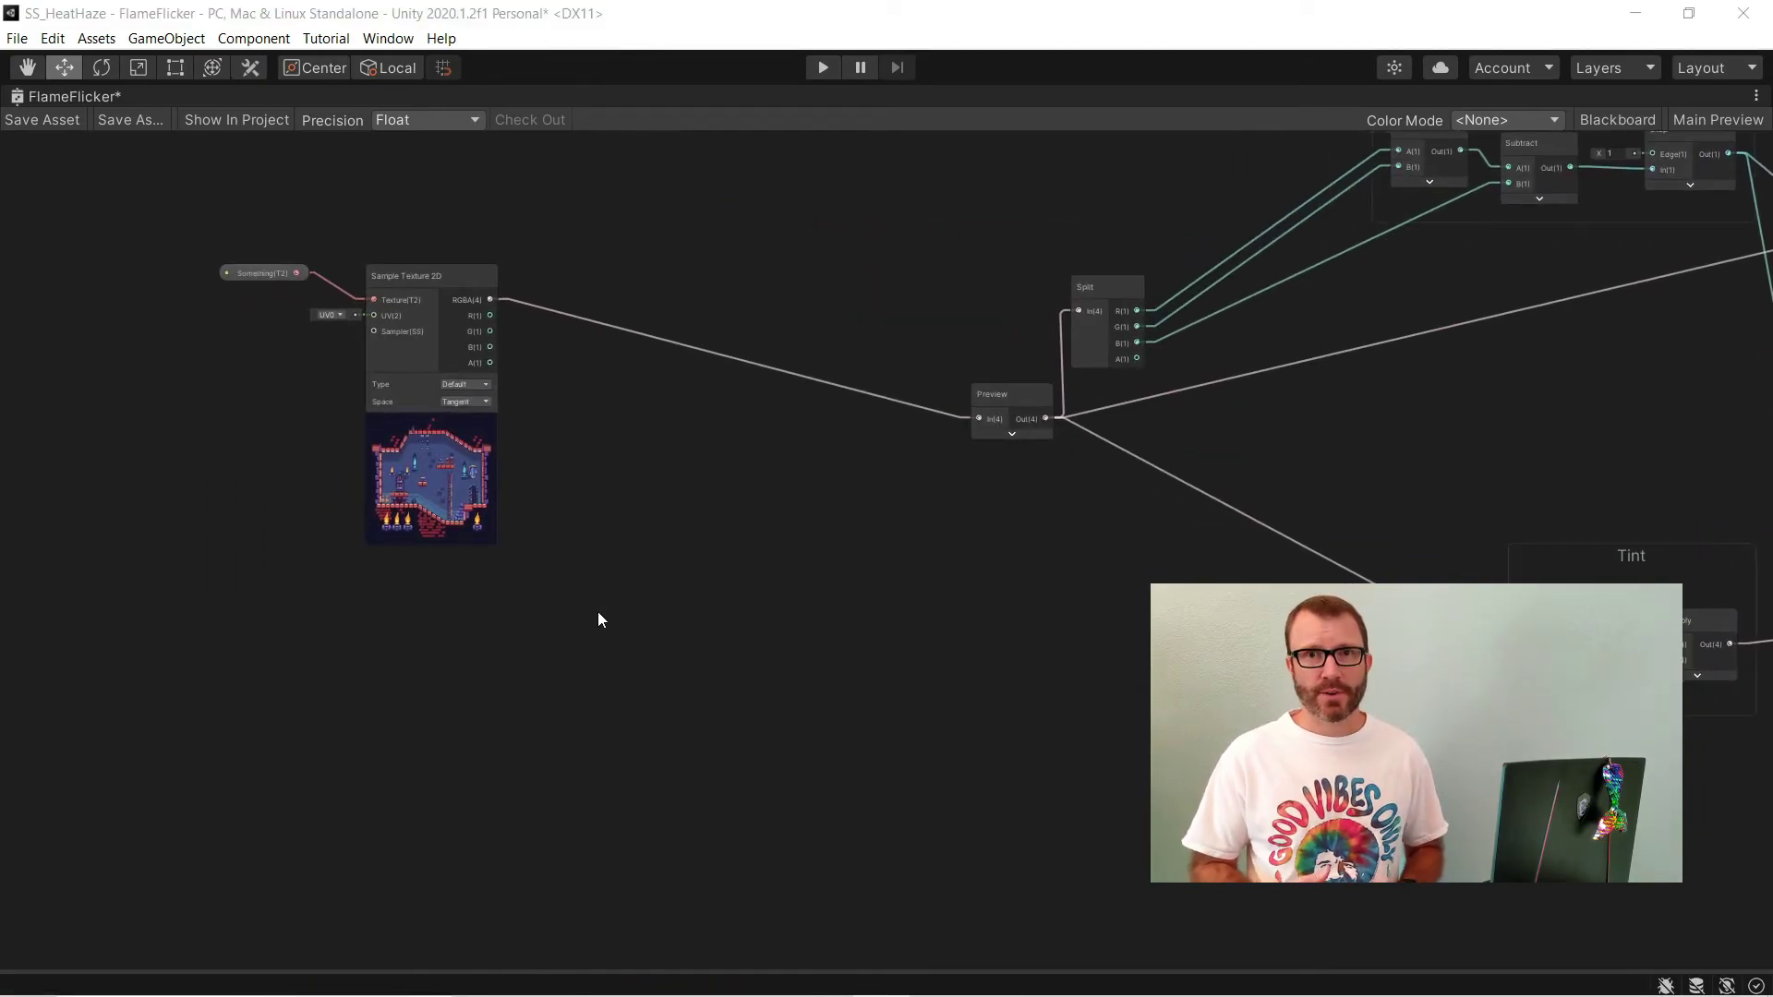
# - Add the haze core sub-graph node to the FlameFlicker graph and connect the Something texture property to its MainTex input
pyautogui.press('space')
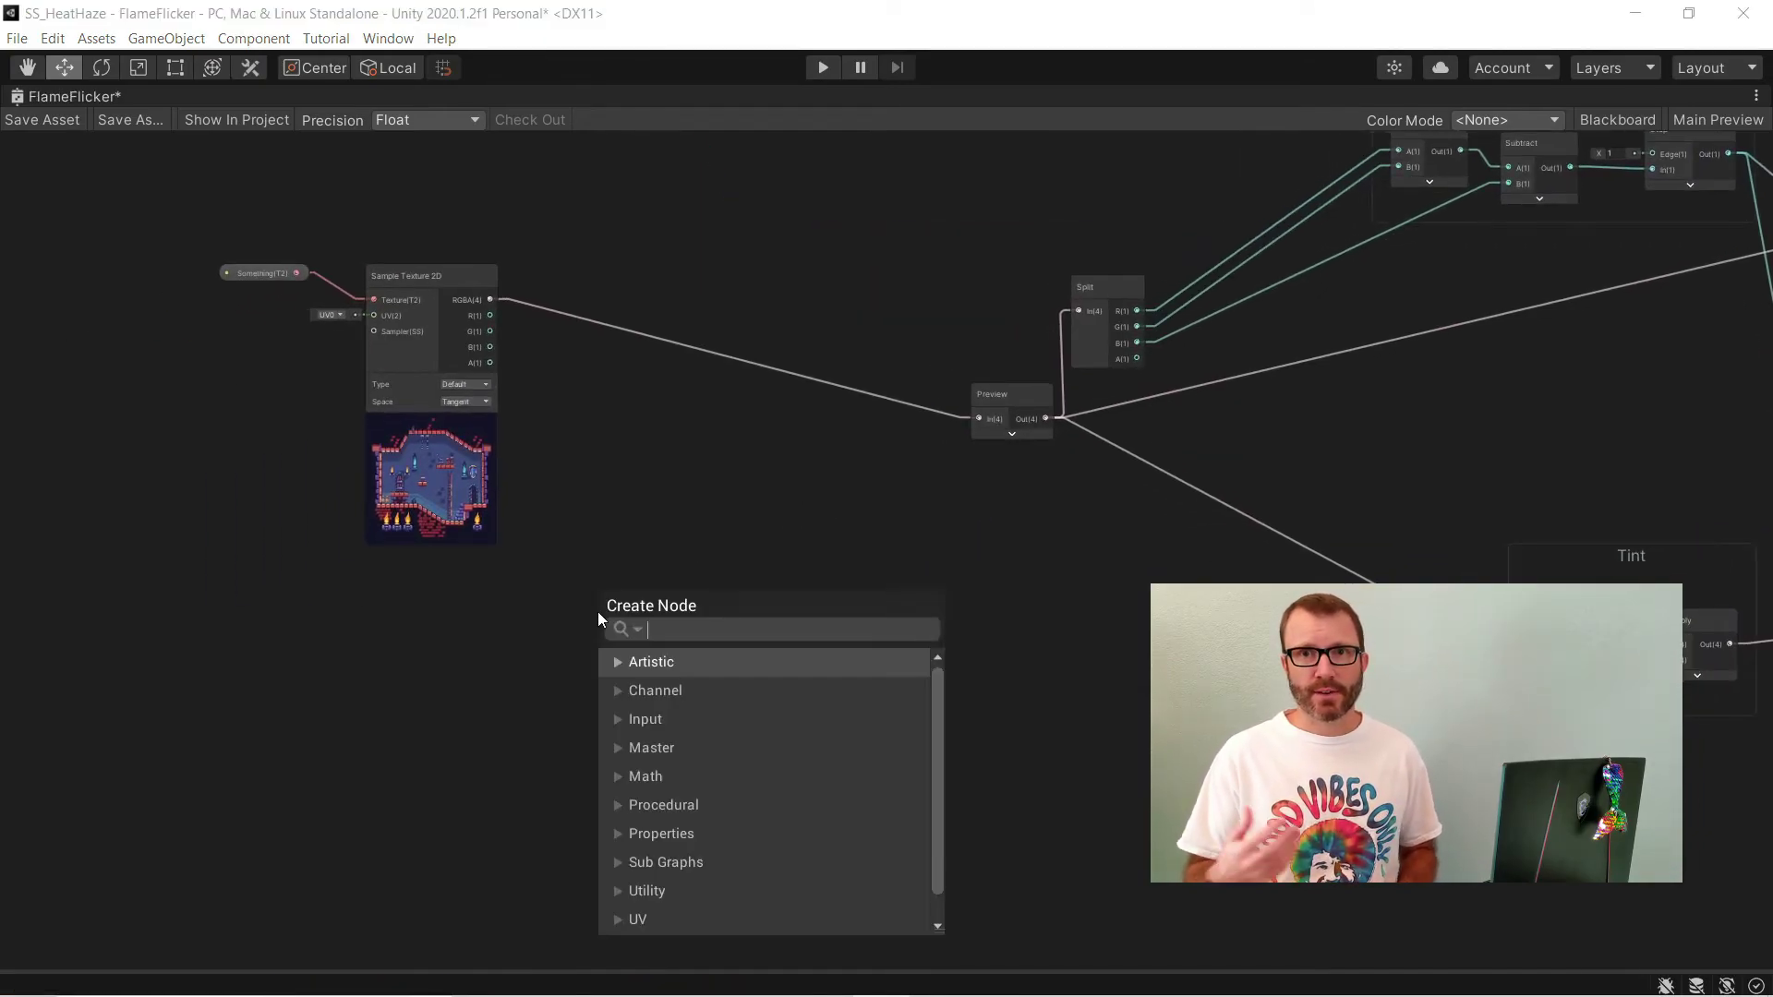
pyautogui.write('haze')
pyautogui.press('Return')
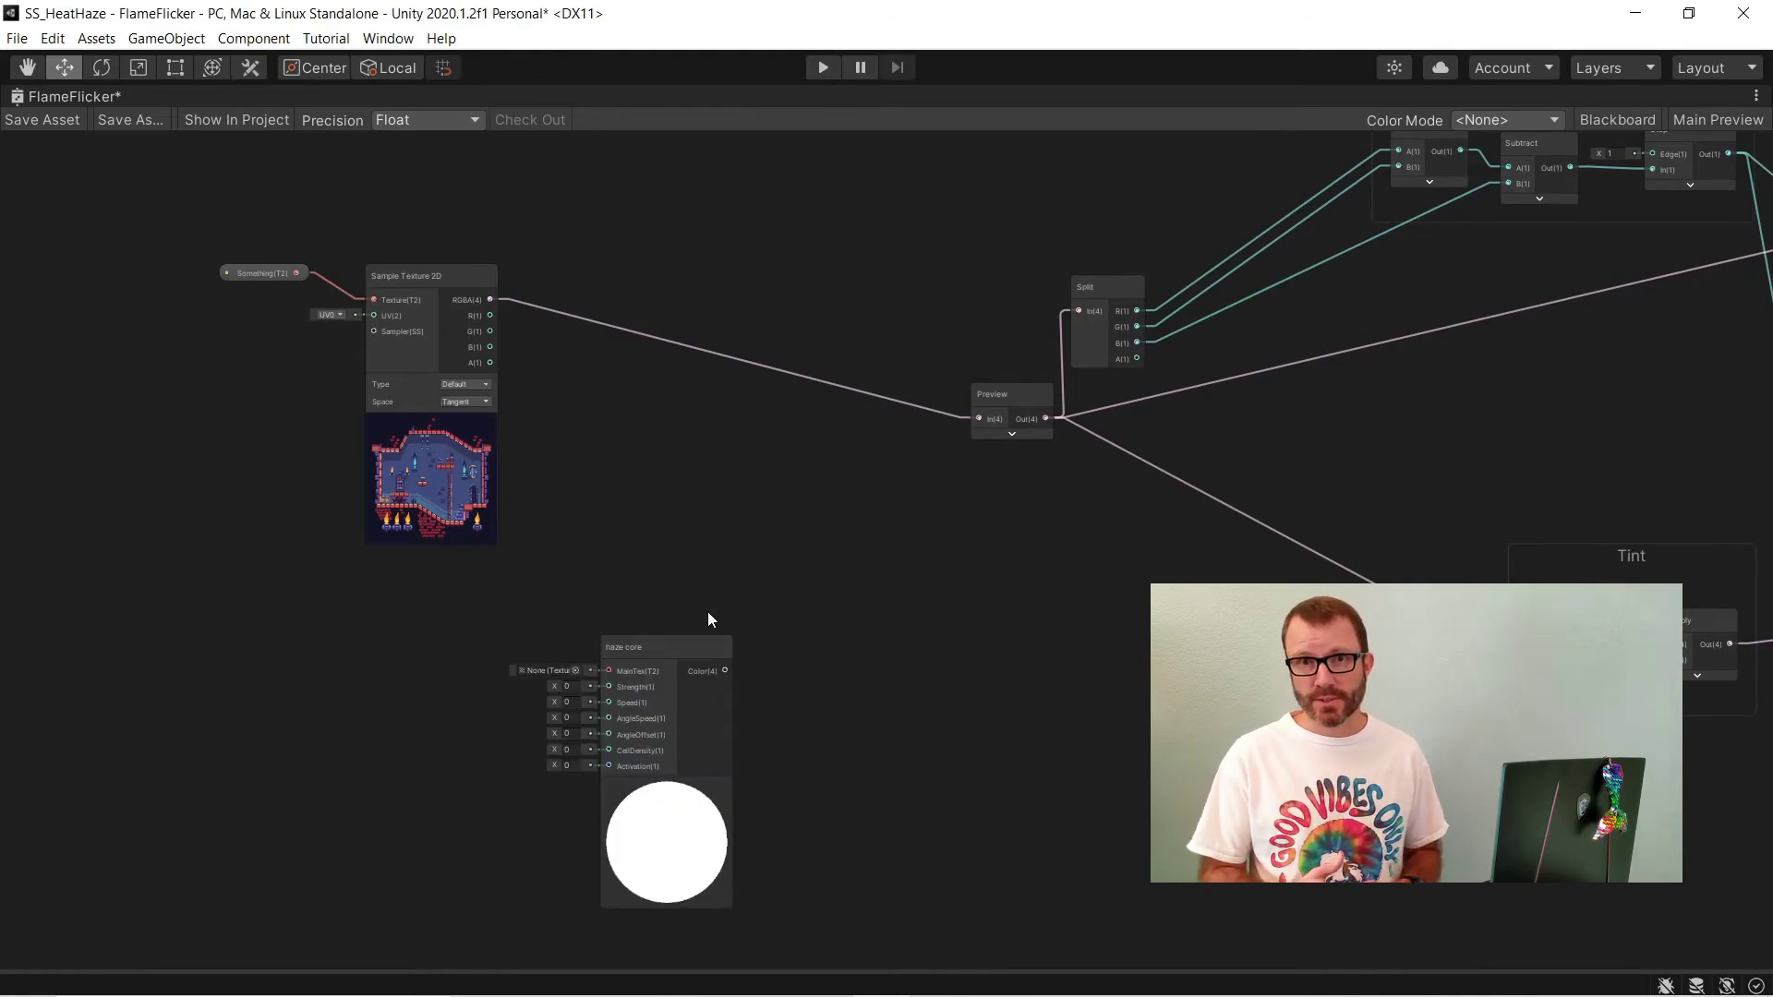
pyautogui.moveTo(661, 646); pyautogui.dragTo(716, 546)
pyautogui.moveTo(295, 274); pyautogui.dragTo(667, 568)
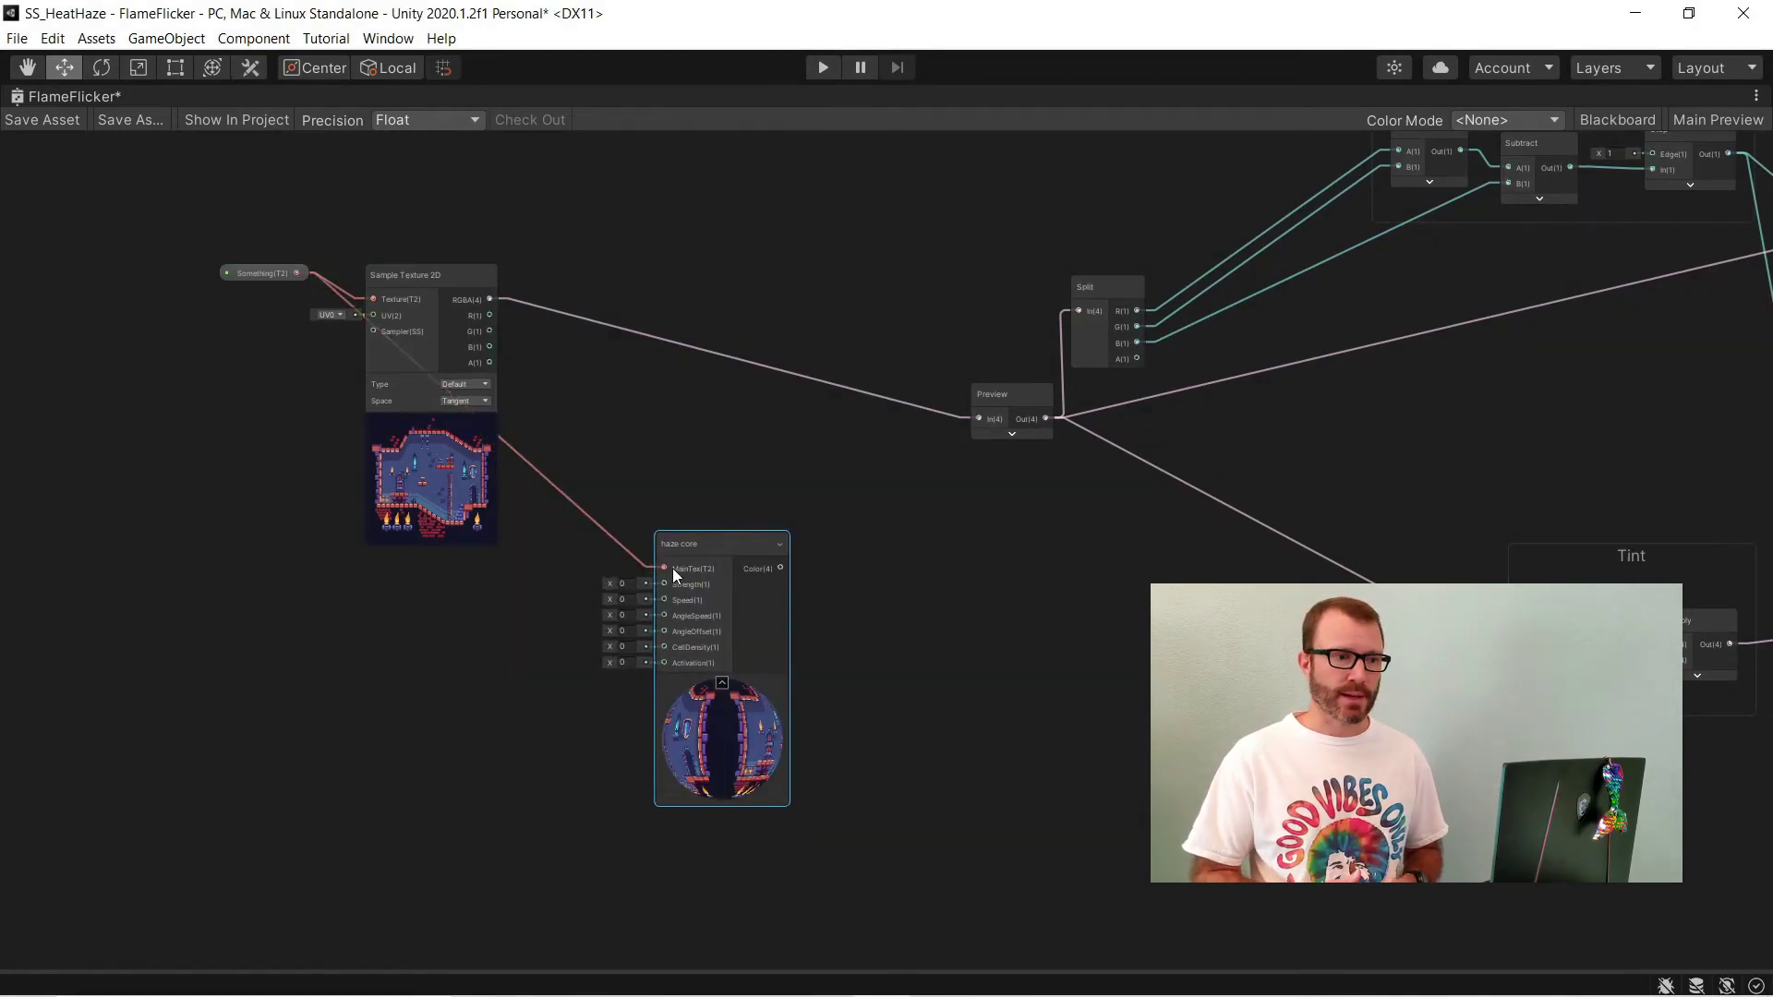
# - Replace the Sample Texture 2D node with haze core, wiring Color to Preview and Strength, Speed, AngleSpeed, AngleOffset and CellDensity properties to its inputs
pyautogui.click(463, 297)
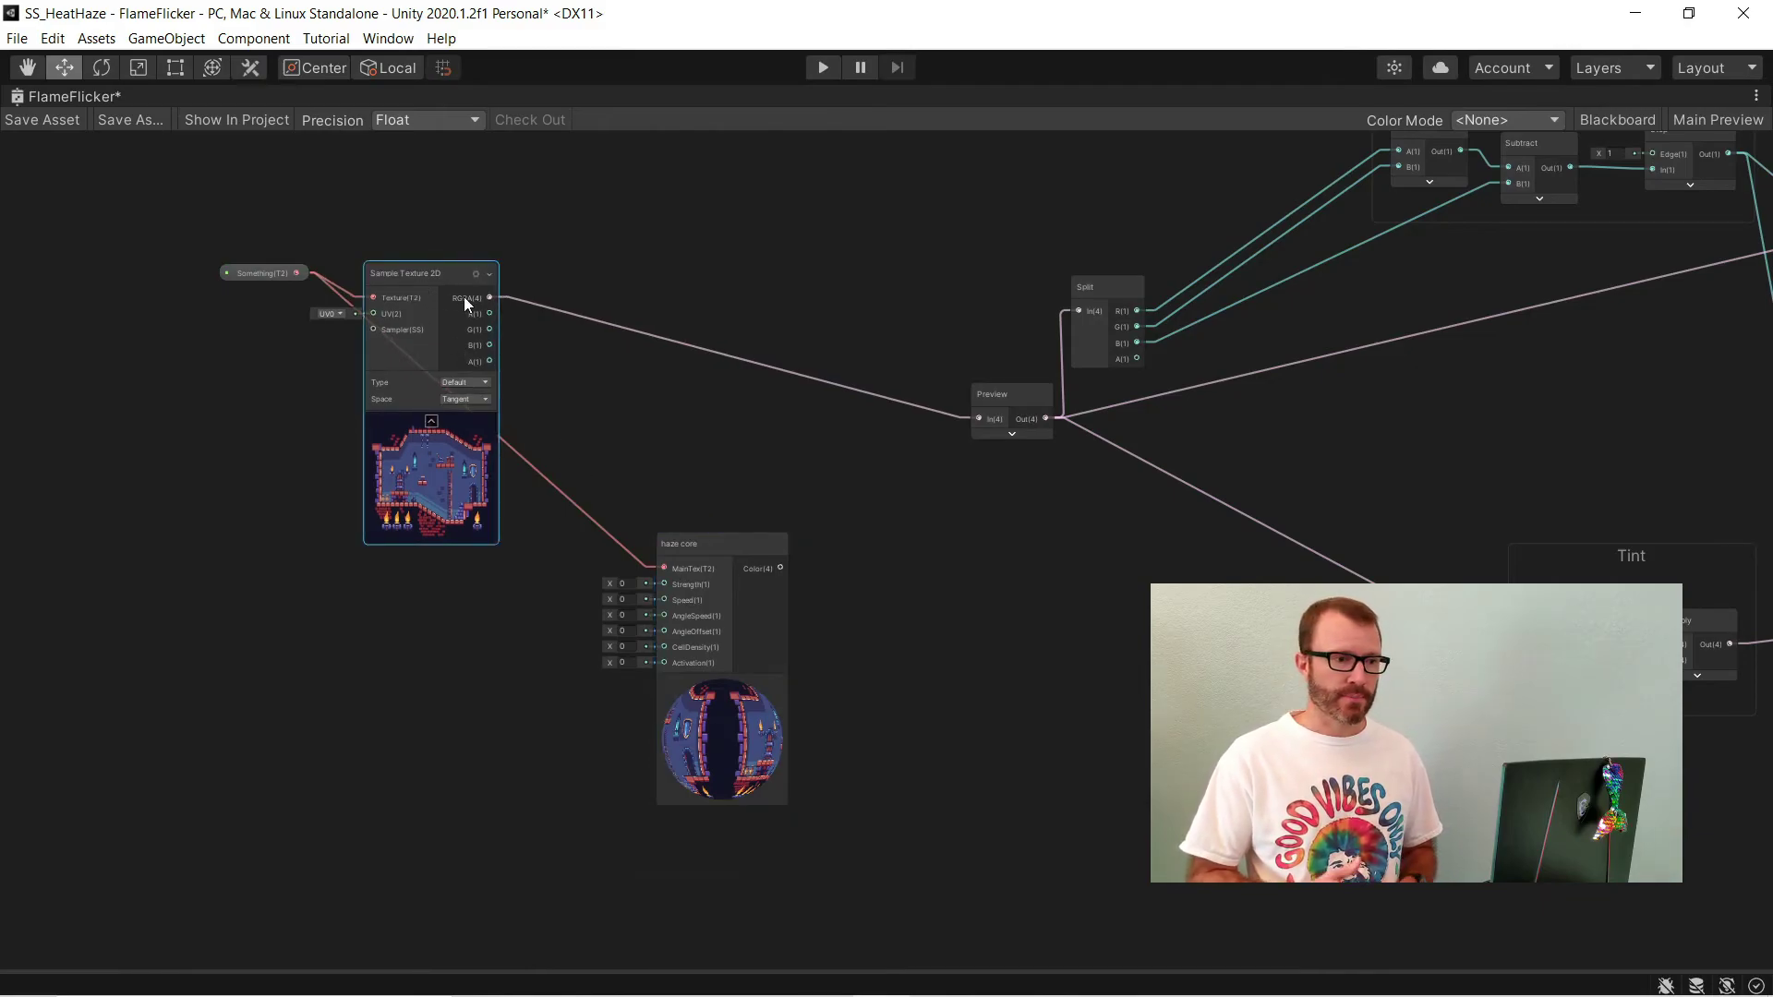
pyautogui.press('Delete')
pyautogui.moveTo(676, 541); pyautogui.dragTo(1078, 439)
pyautogui.scroll(3, 847, 390)
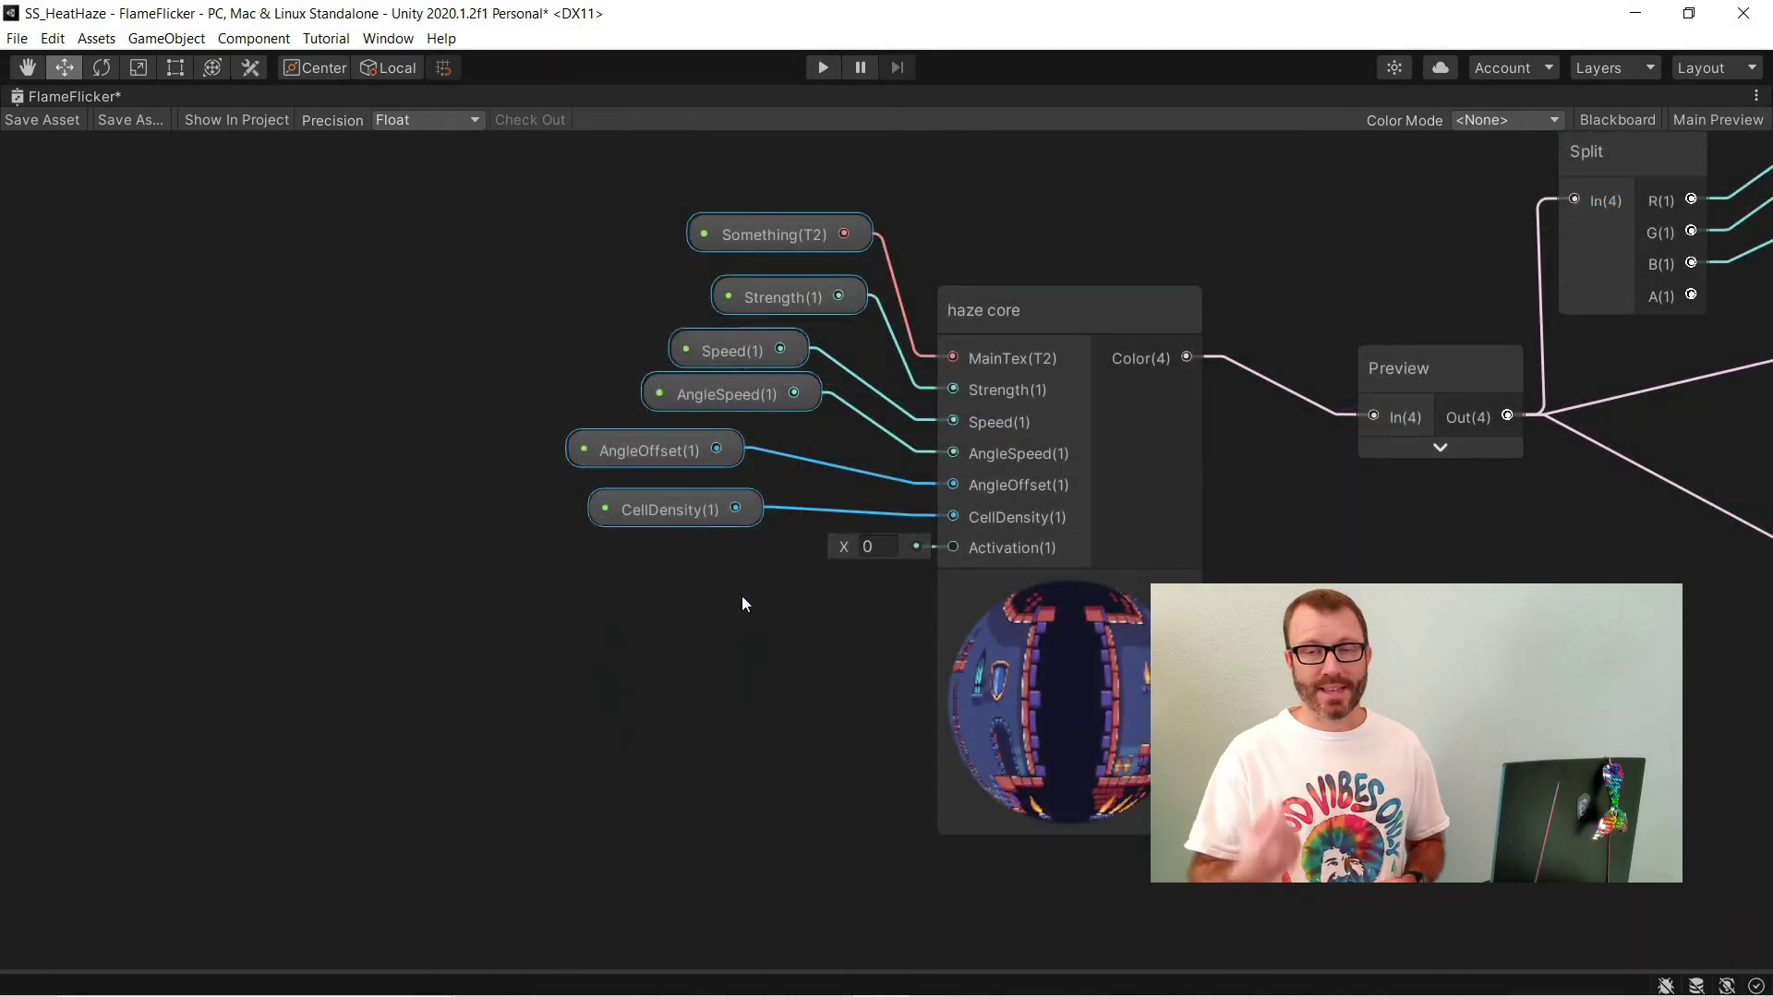
# - Set haze core's Activation input to 1, run the scene to check the haze, and stop it
pyautogui.click(872, 548)
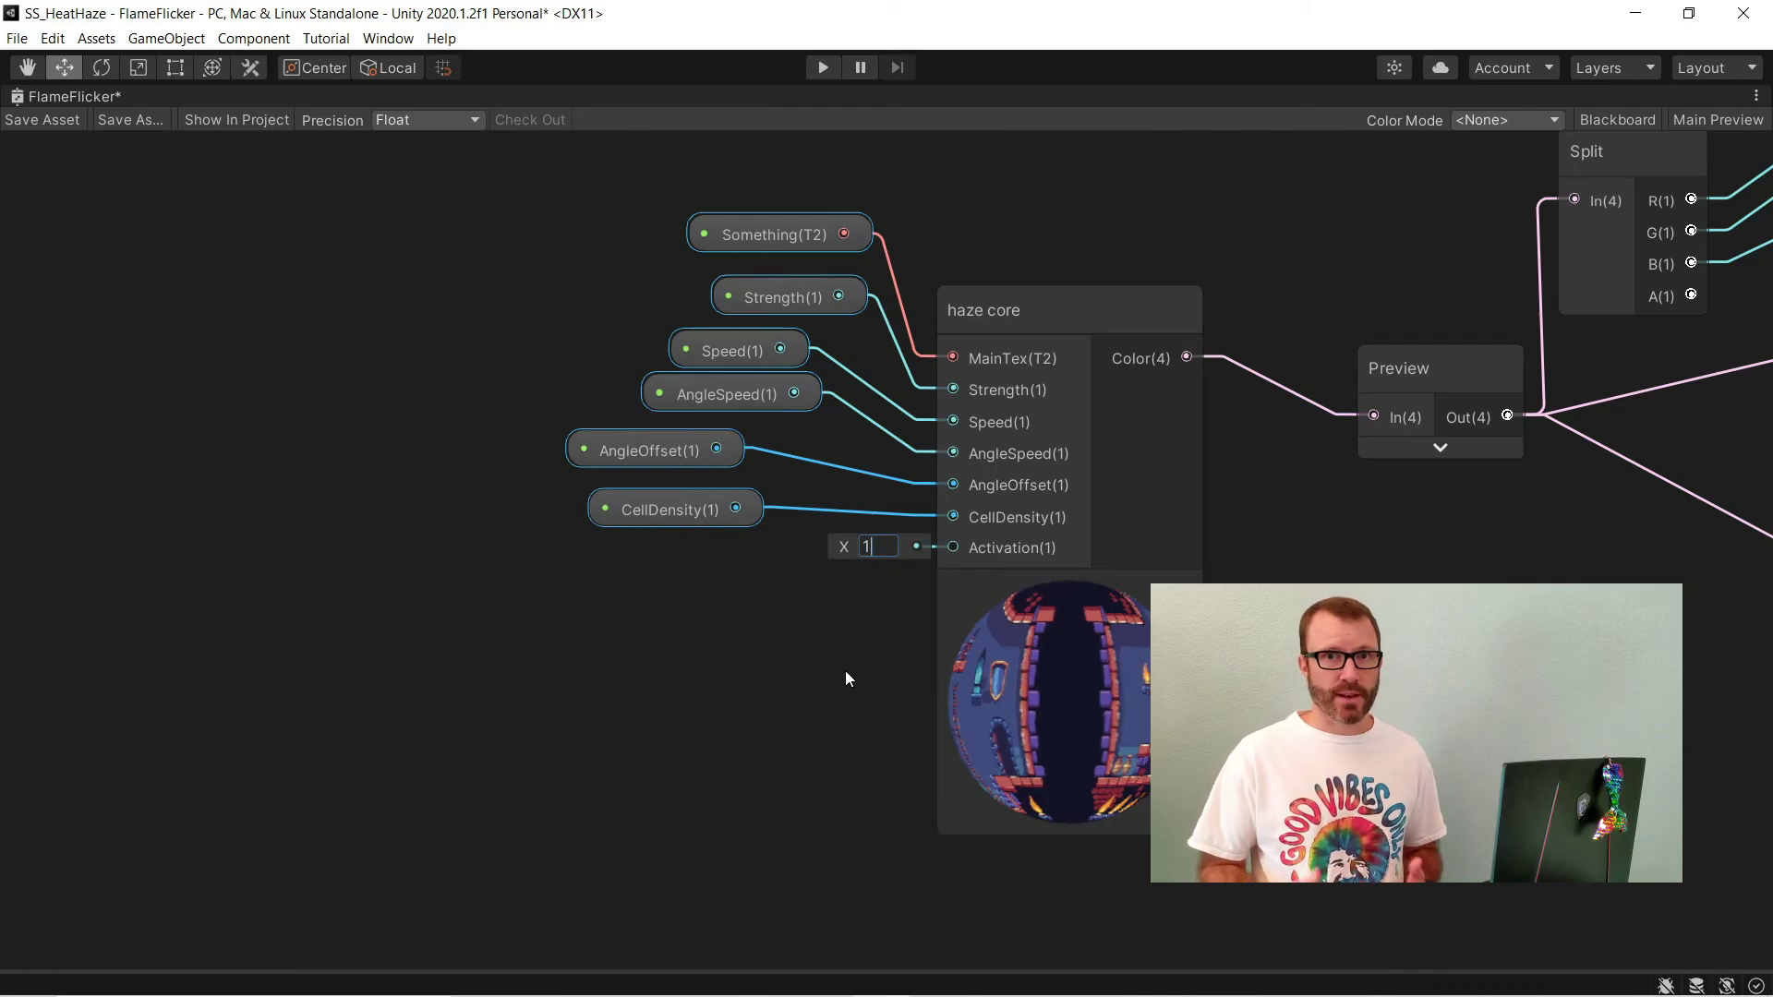
pyautogui.write('1')
pyautogui.hotkey('ctrl', 'p')
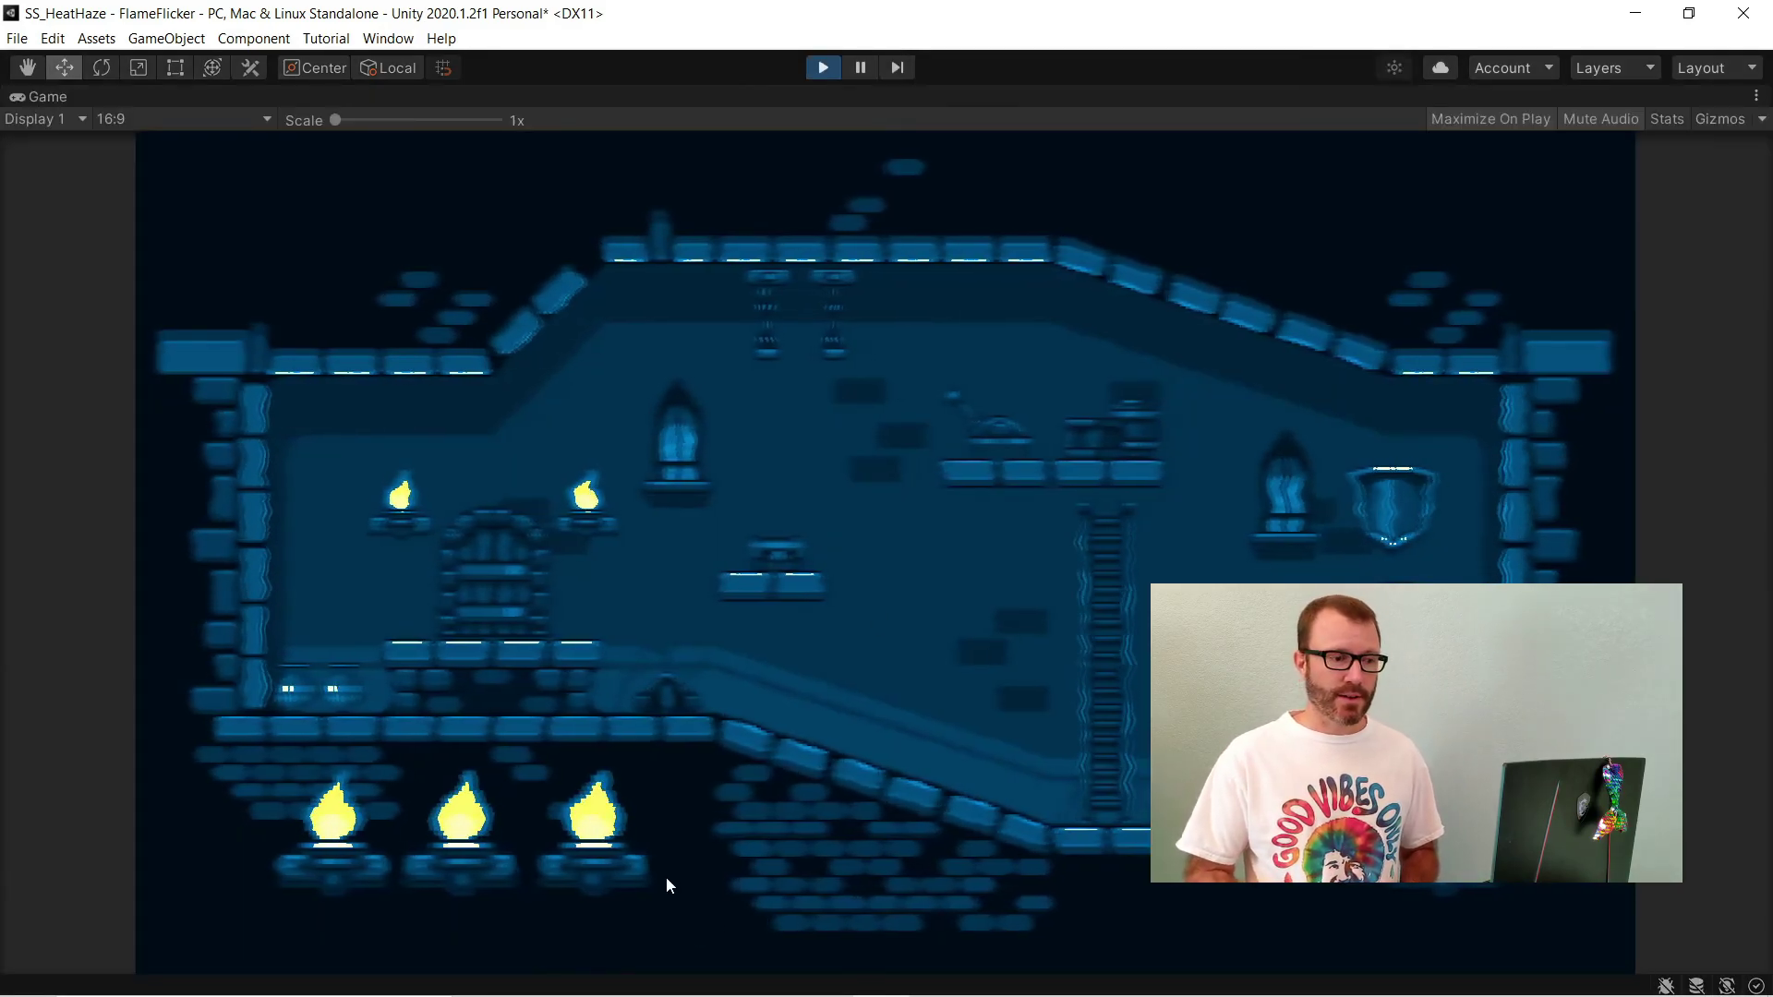
pyautogui.hotkey('ctrl', 'p')
# - Add a Sample Texture 2D node whose R output feeds haze core's Activation input
pyautogui.moveTo(801, 532); pyautogui.dragTo(801, 532)
pyautogui.write('sample')
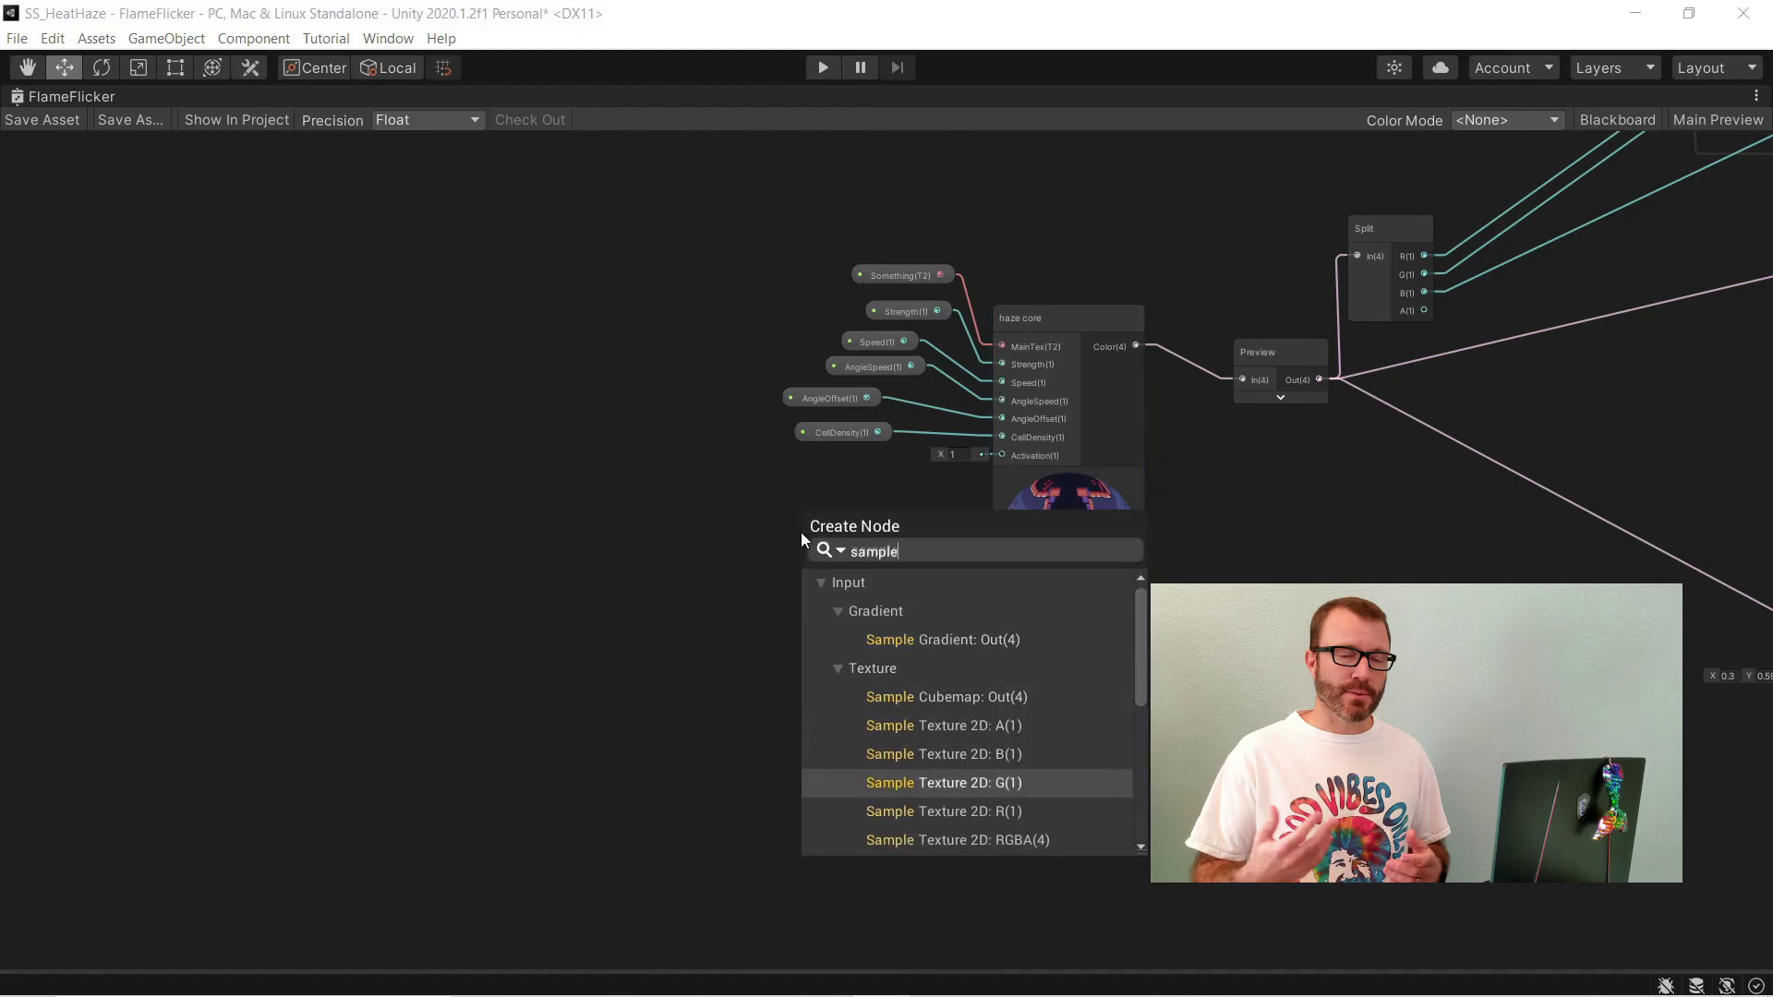
pyautogui.press('Return')
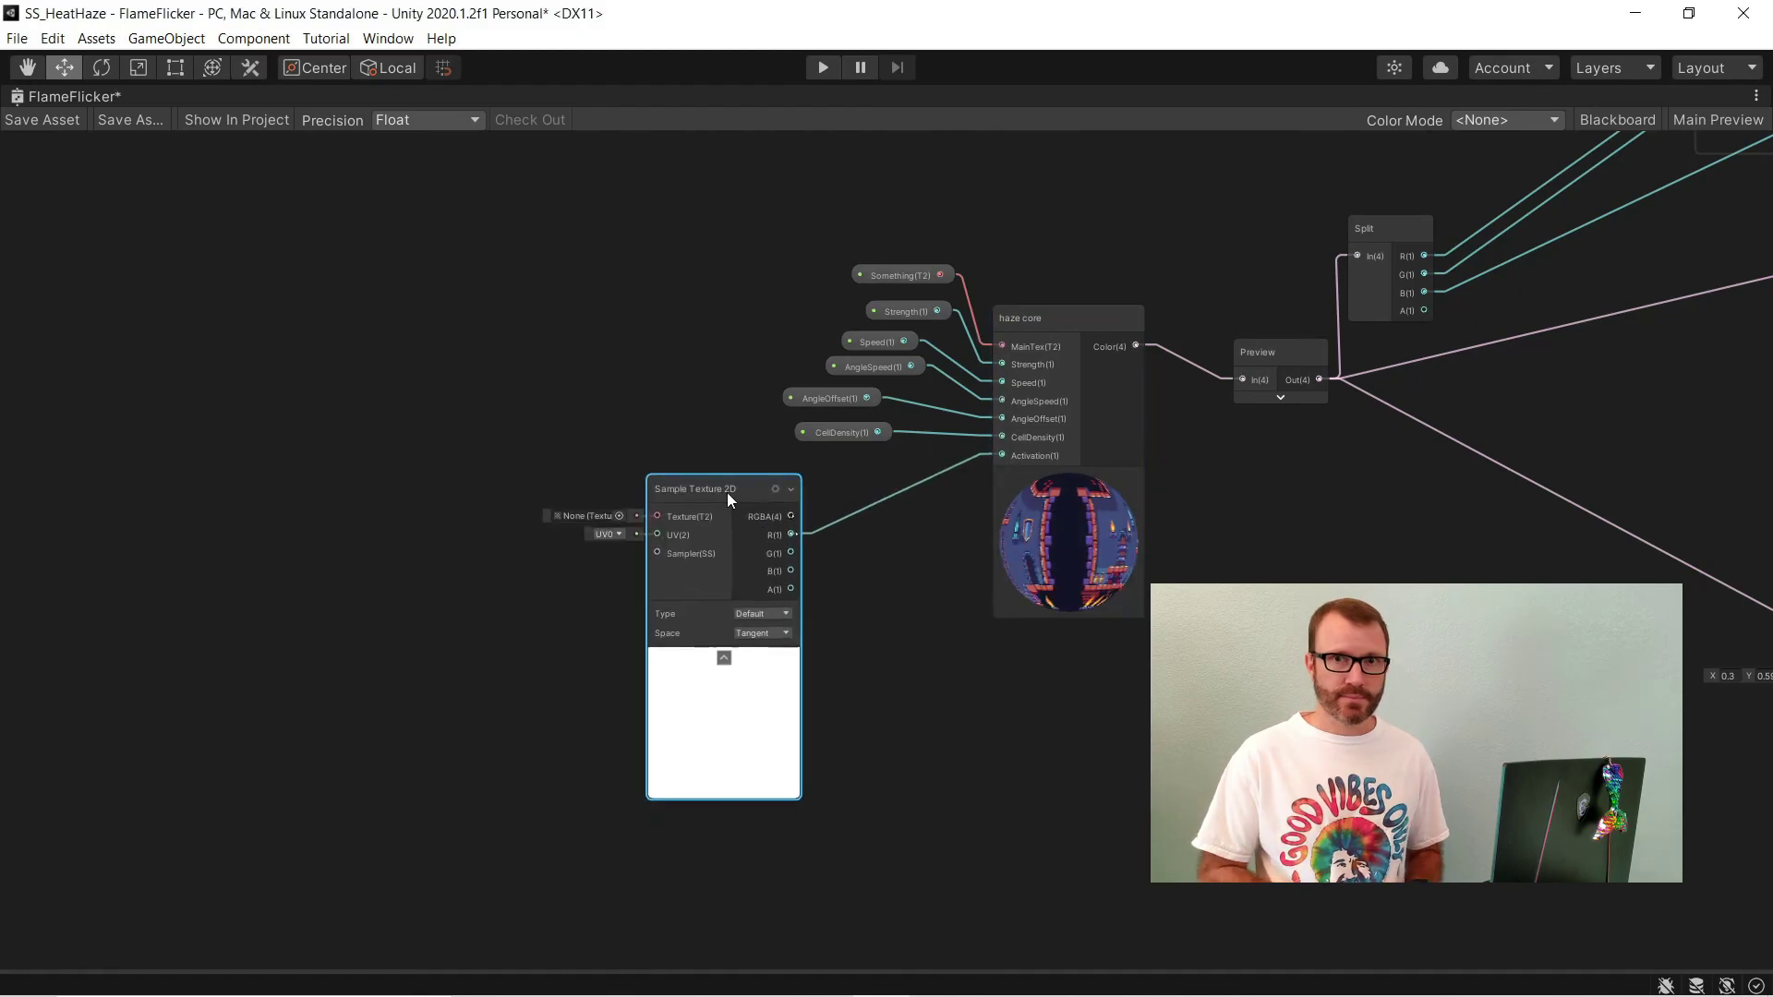
# - Assign the black-and-white flame activation mask to the new Sample Texture 2D node and run the scene
pyautogui.scroll(1, 507, 556)
pyautogui.click(631, 508)
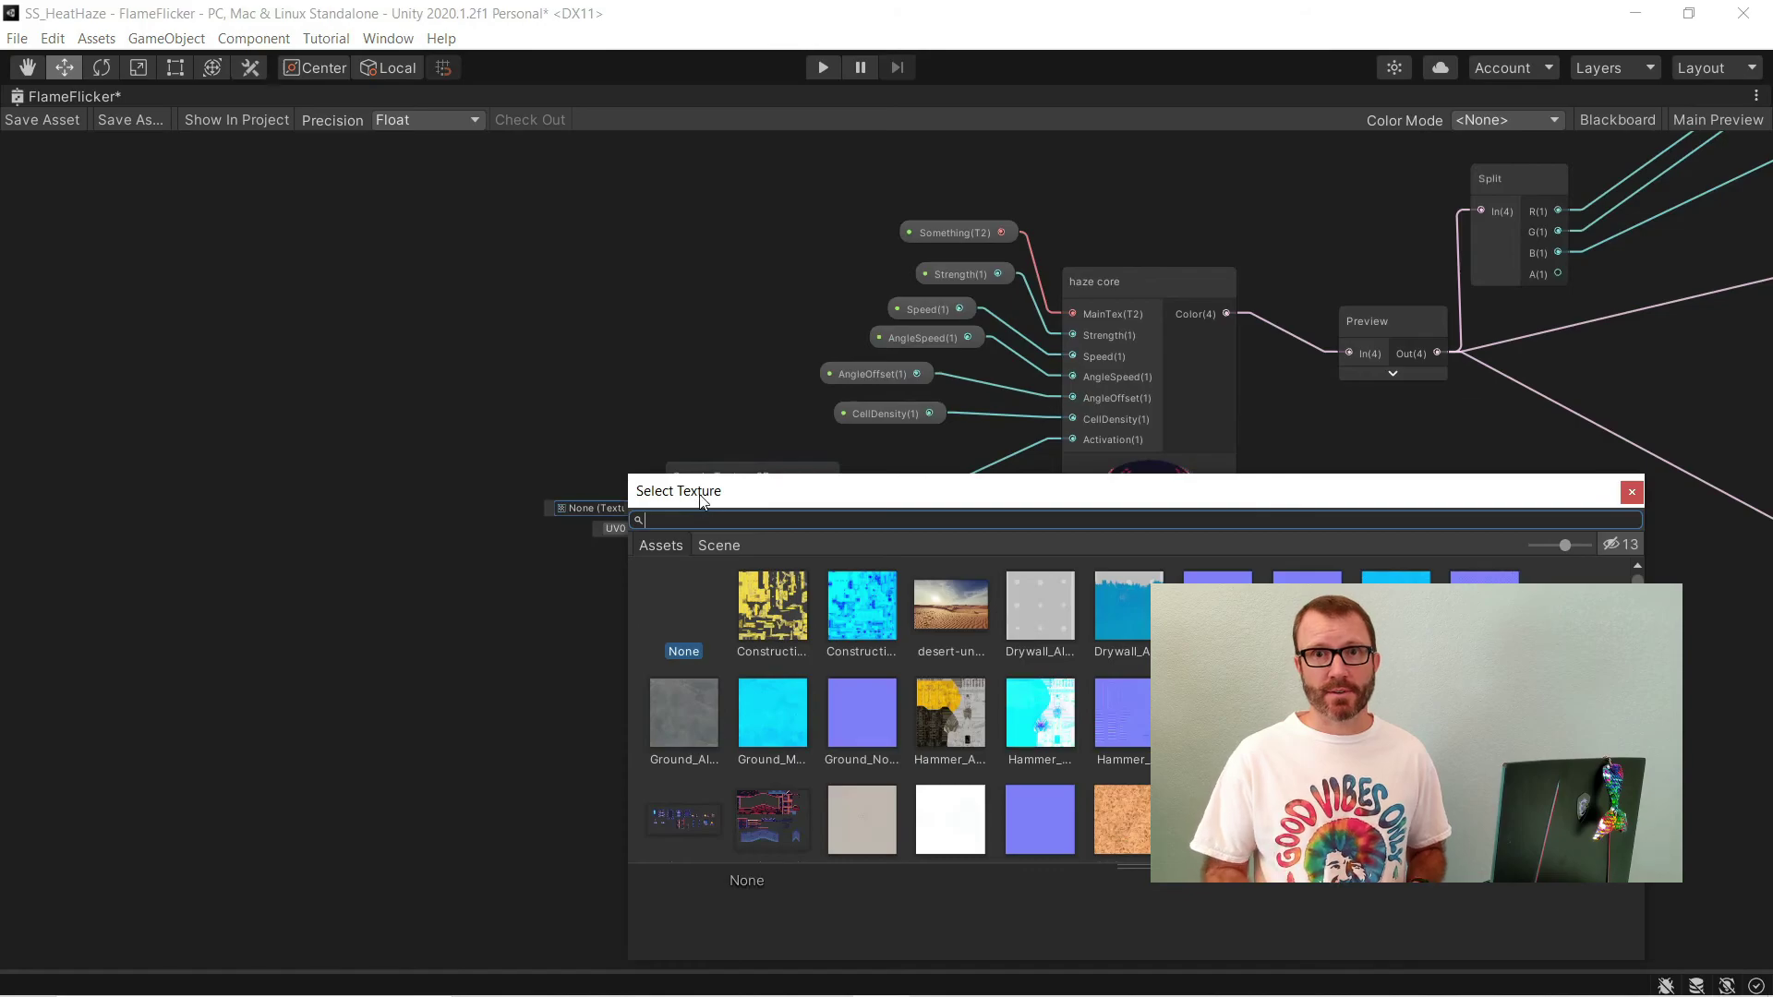
pyautogui.moveTo(738, 499); pyautogui.dragTo(506, 414)
pyautogui.doubleClick(1345, 533)
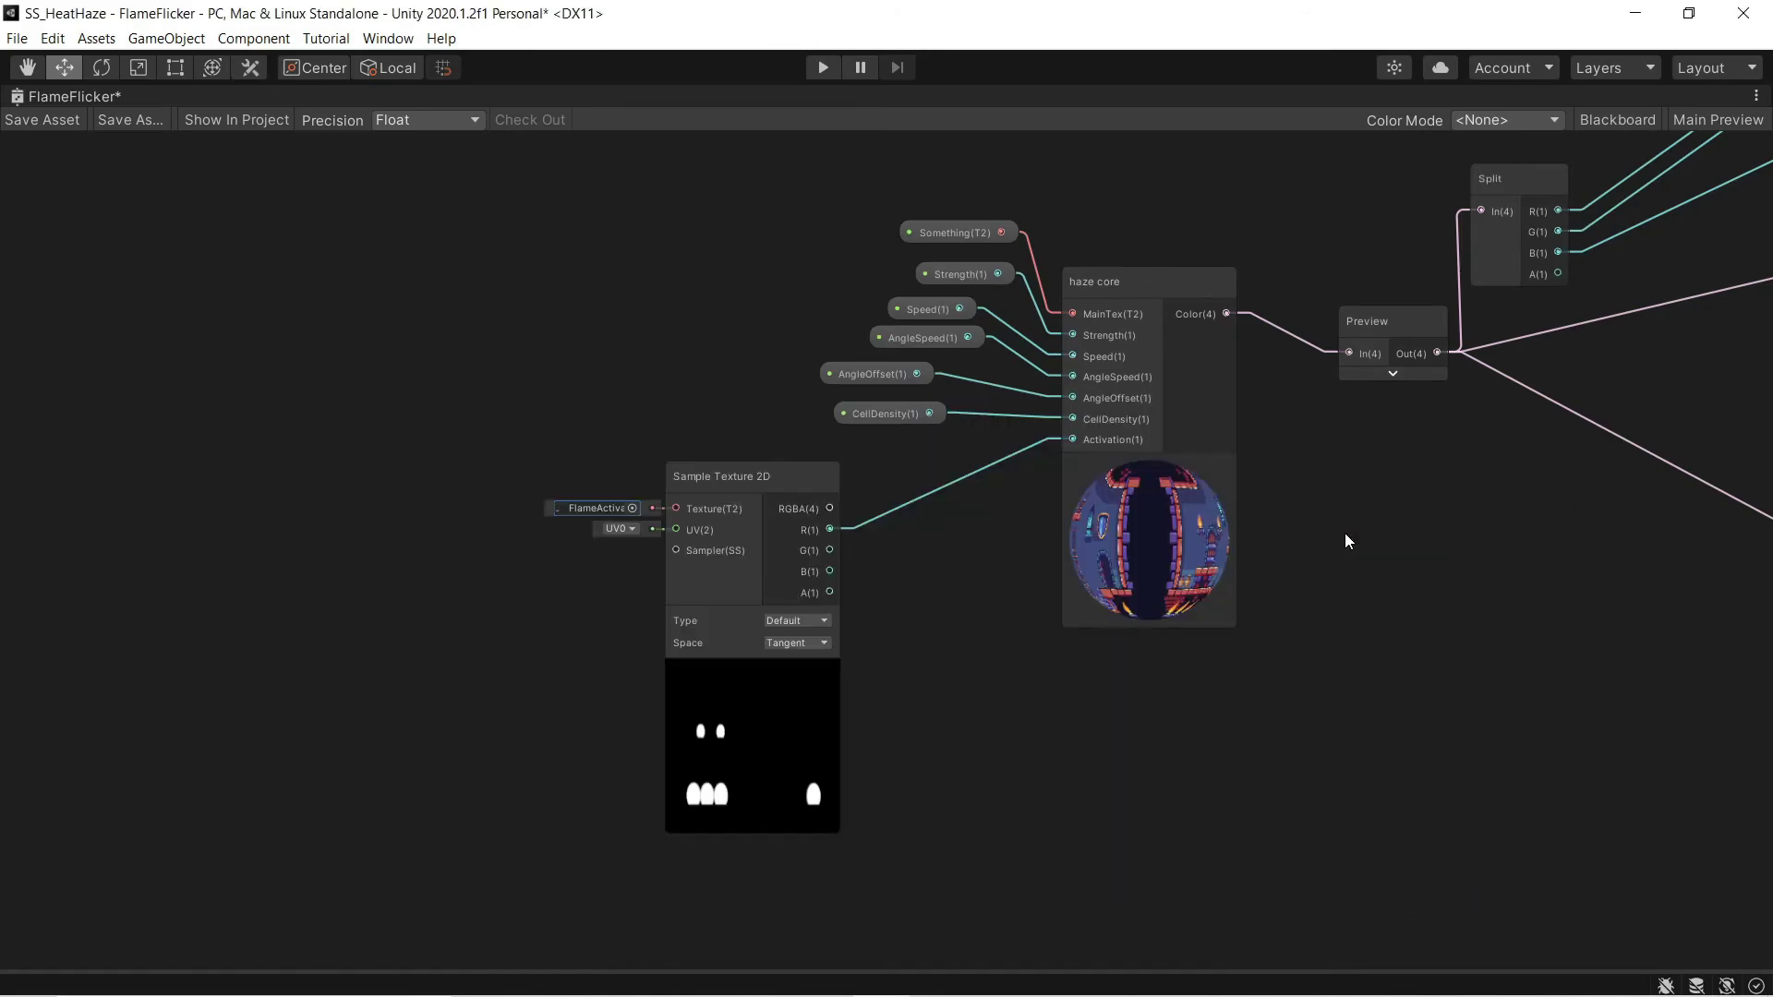
pyautogui.hotkey('ctrl', 'p')
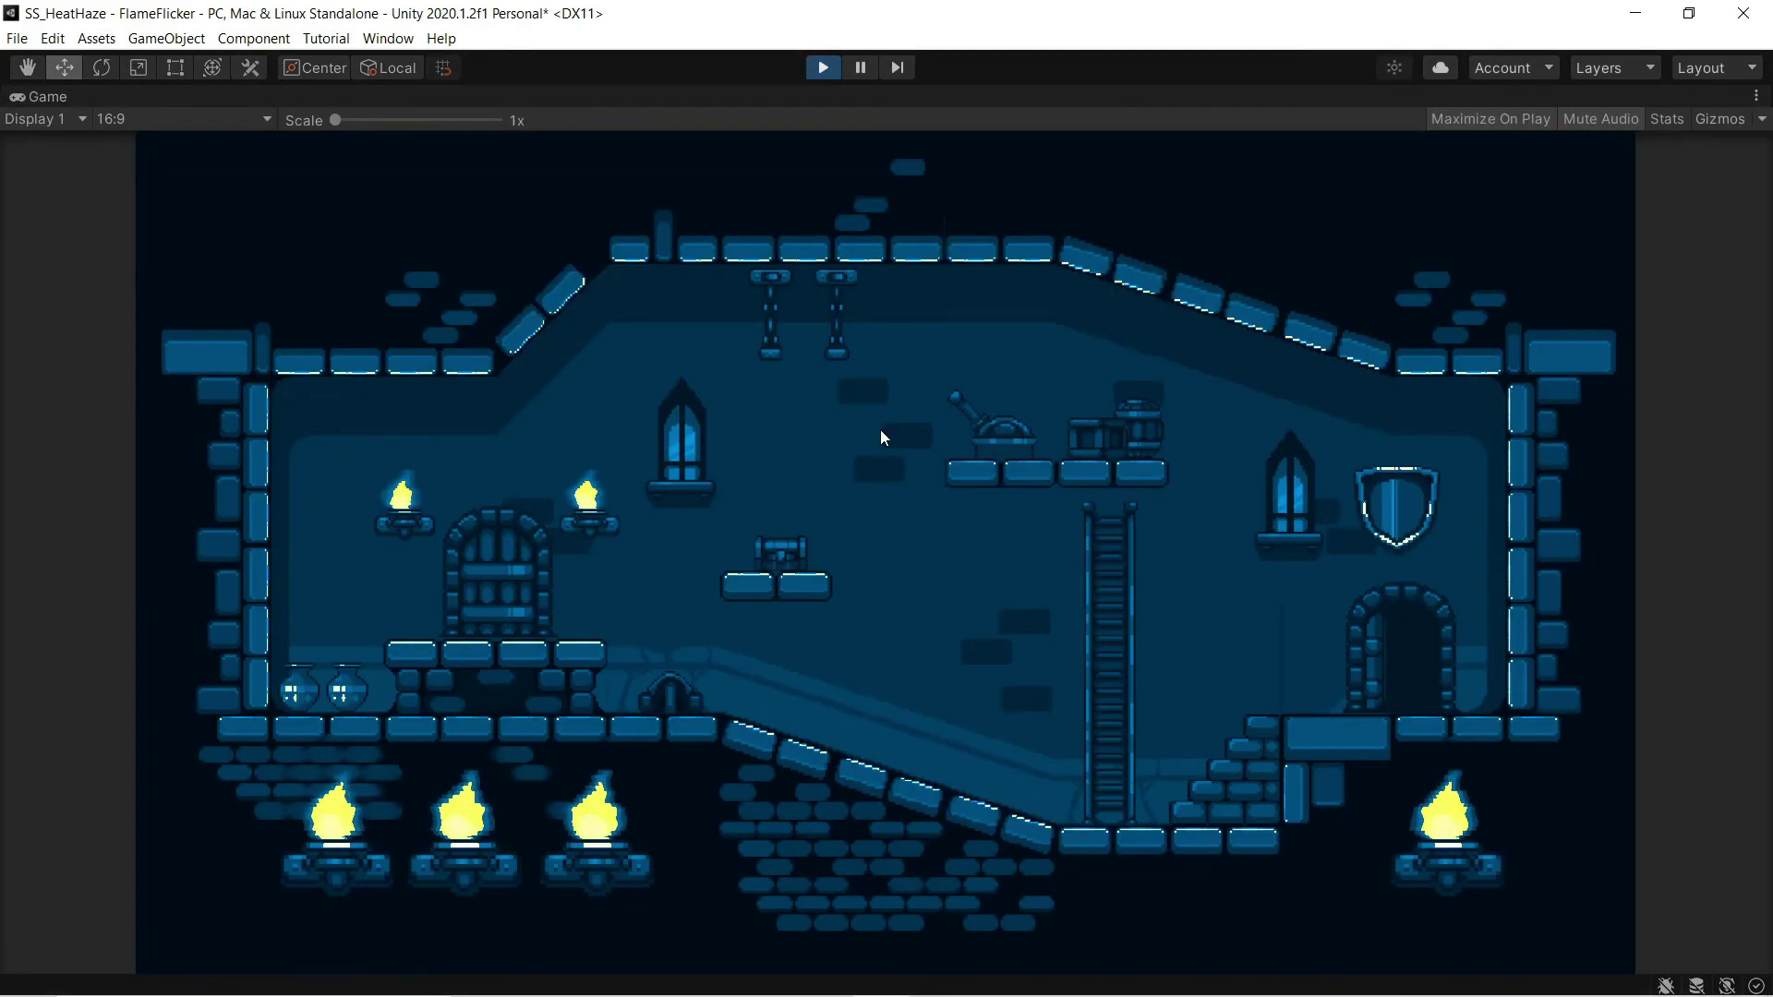